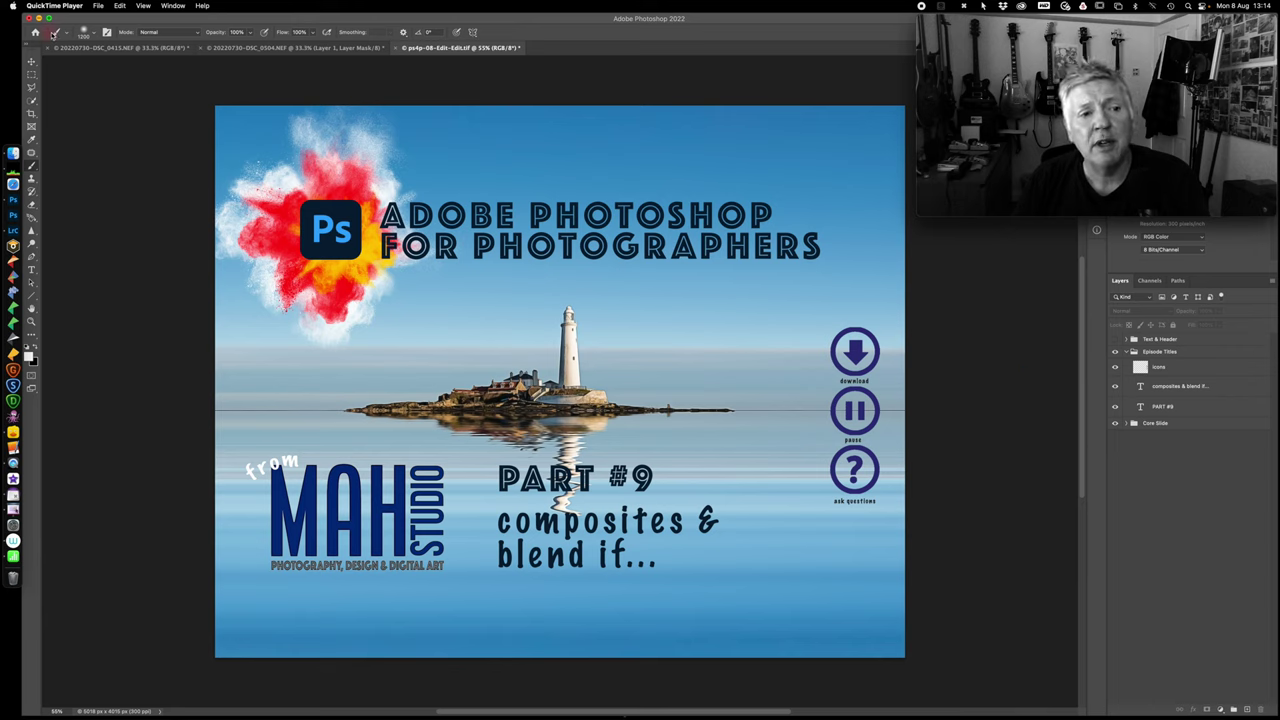
- Switch from the title card to the 20220730-DSC_0504.NEF motocross document
left_click(241, 50)
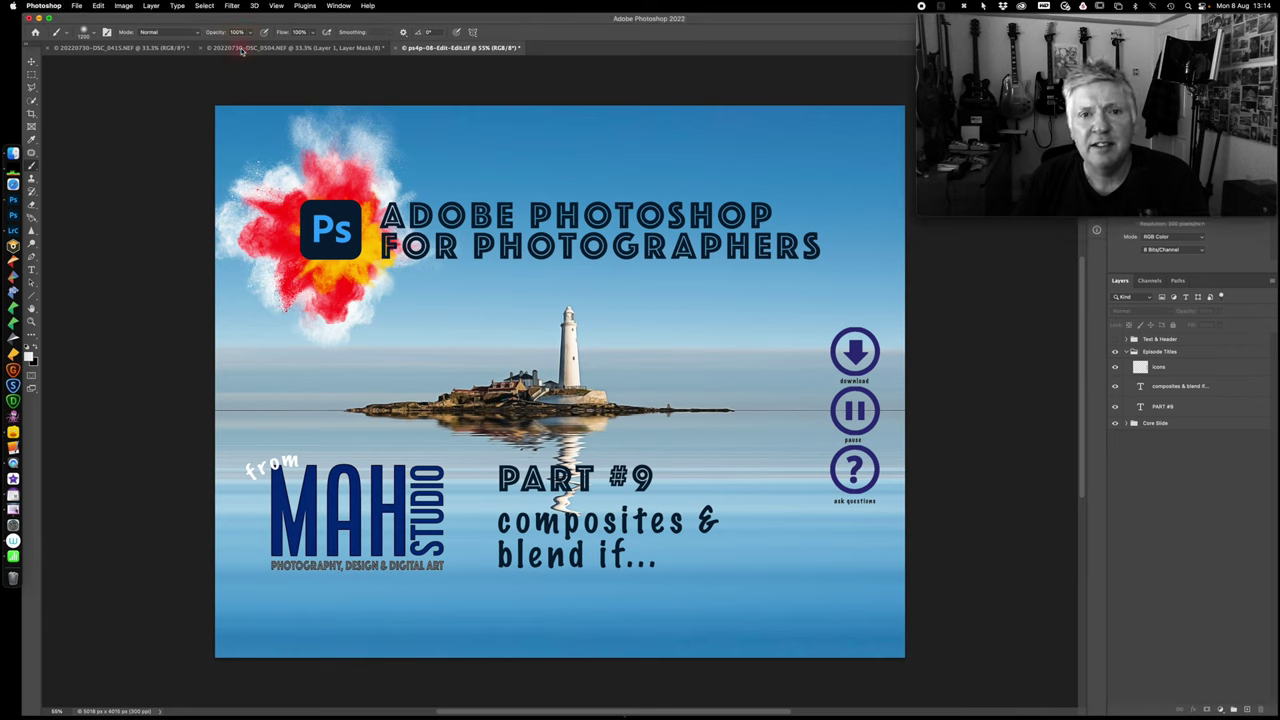
left_click(269, 48)
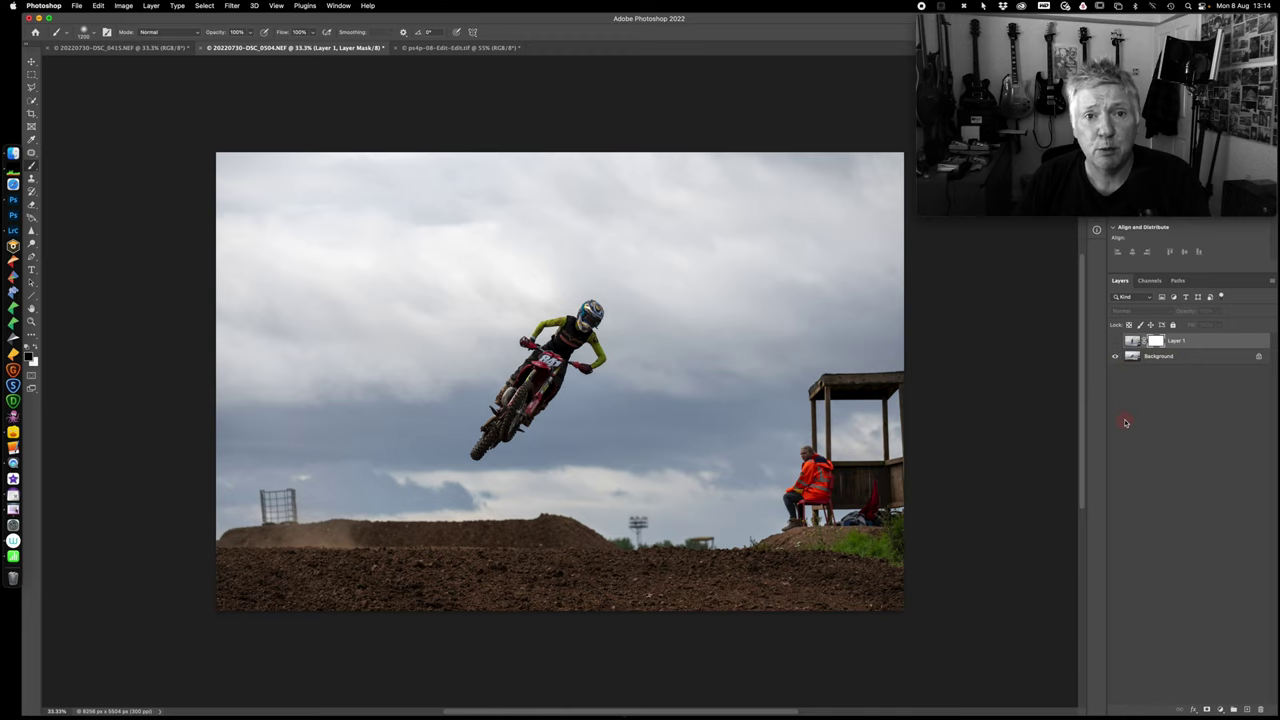
- Split Layer 1's This Layer white Blend If slider to 41/127 so its bright sky drops out
left_click(1115, 342)
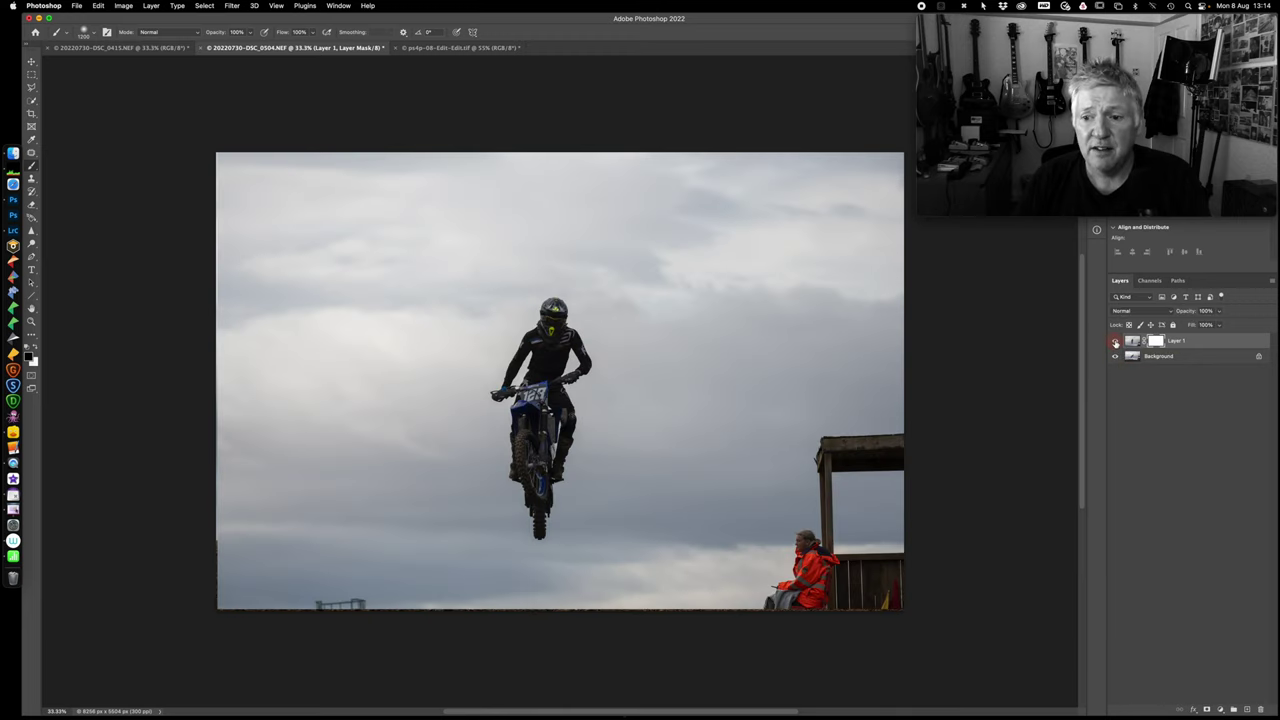
left_click(1115, 343)
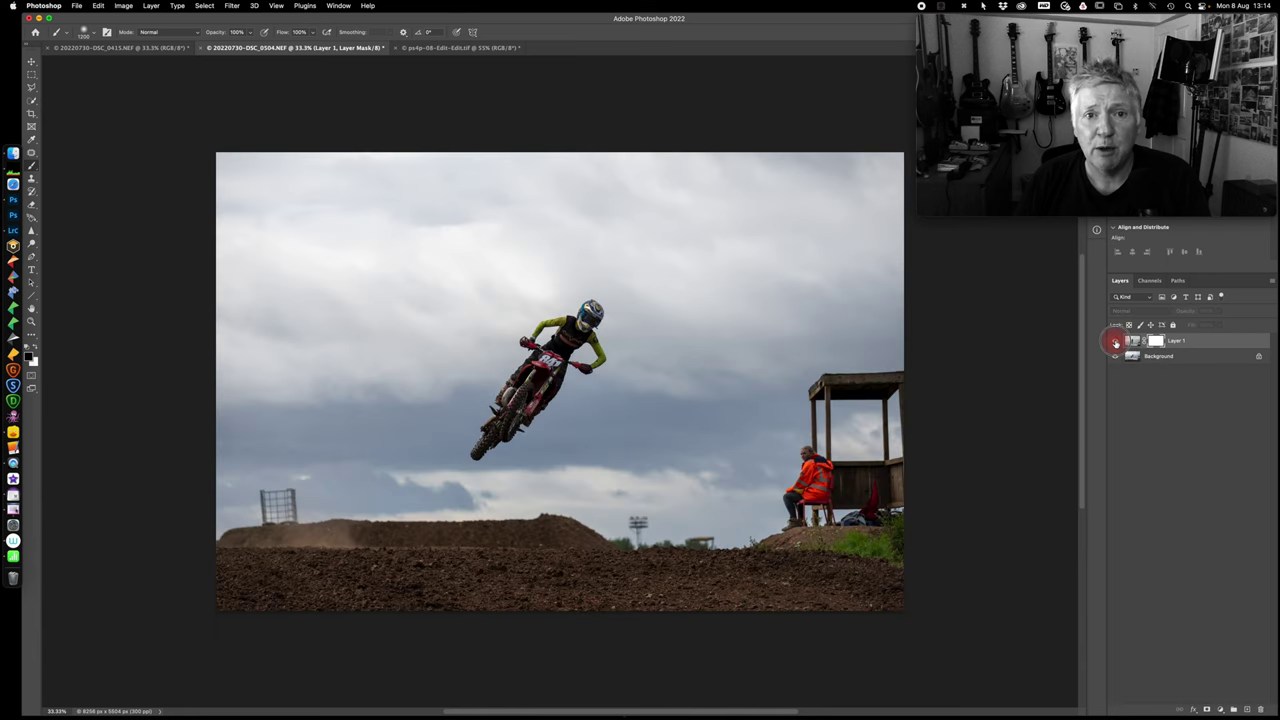
left_click(1115, 342)
double_click(1220, 344)
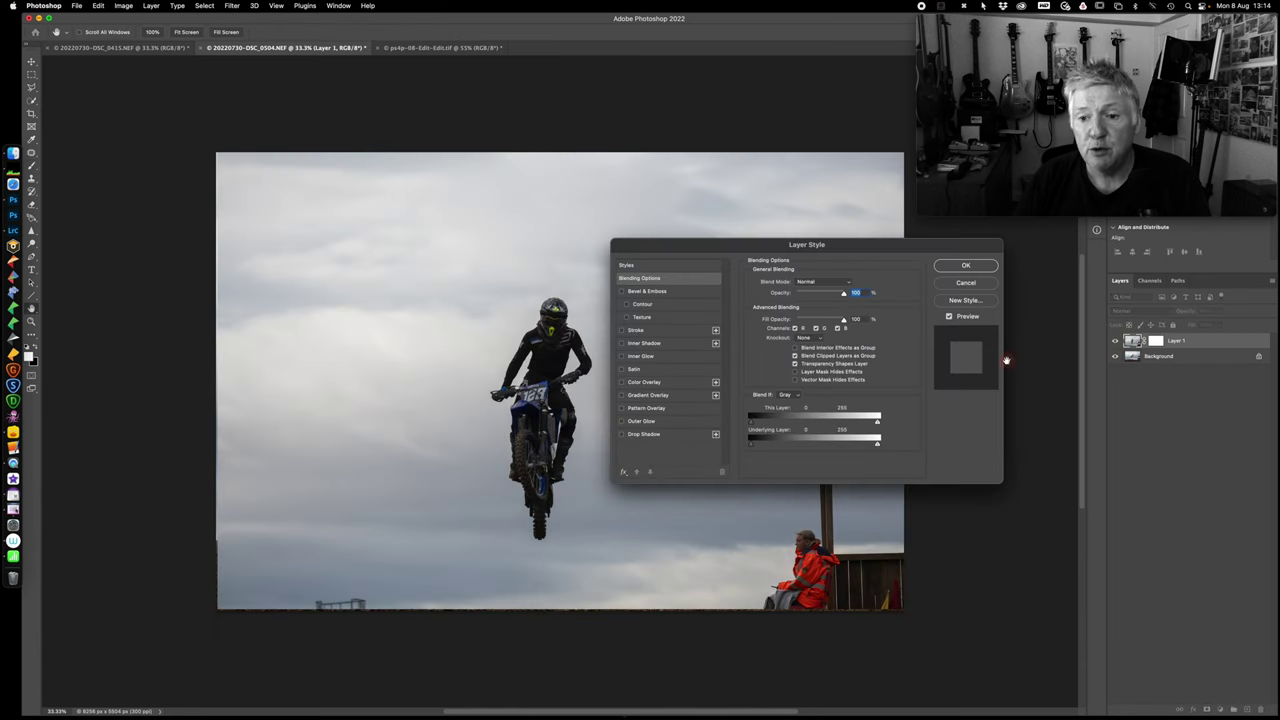
left_click(877, 424)
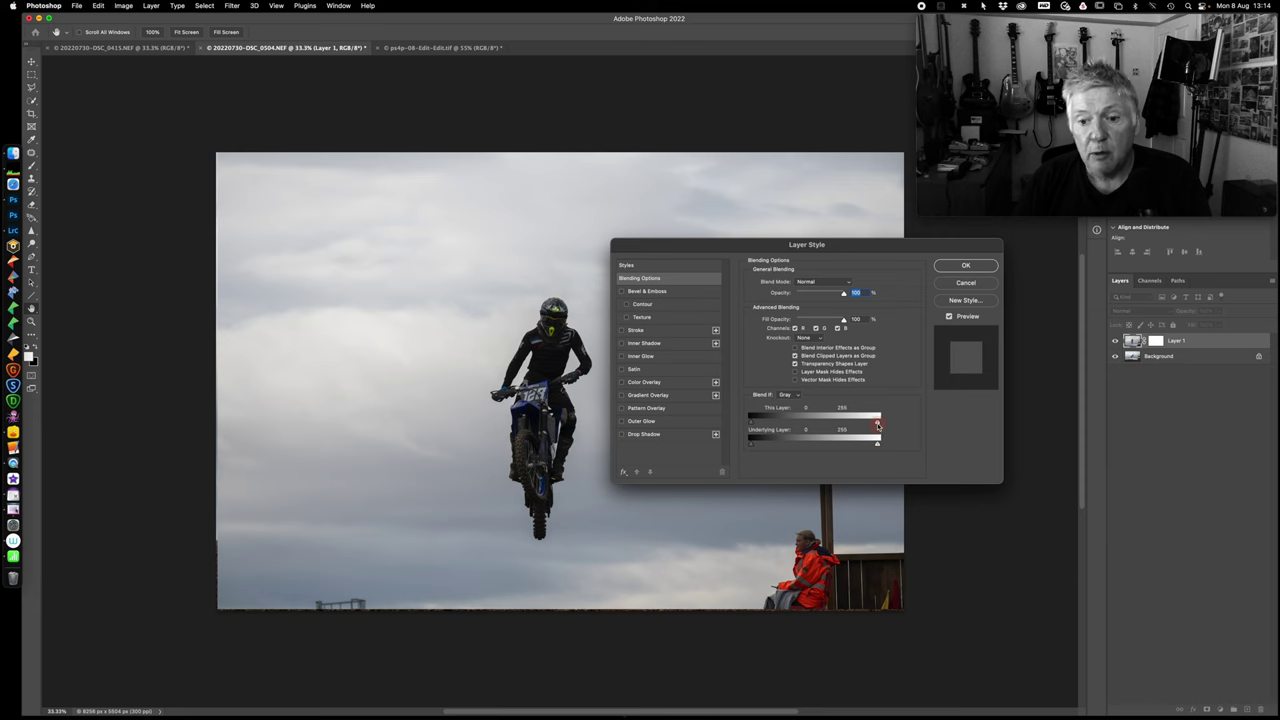
left_click_drag(877, 424, 771, 431)
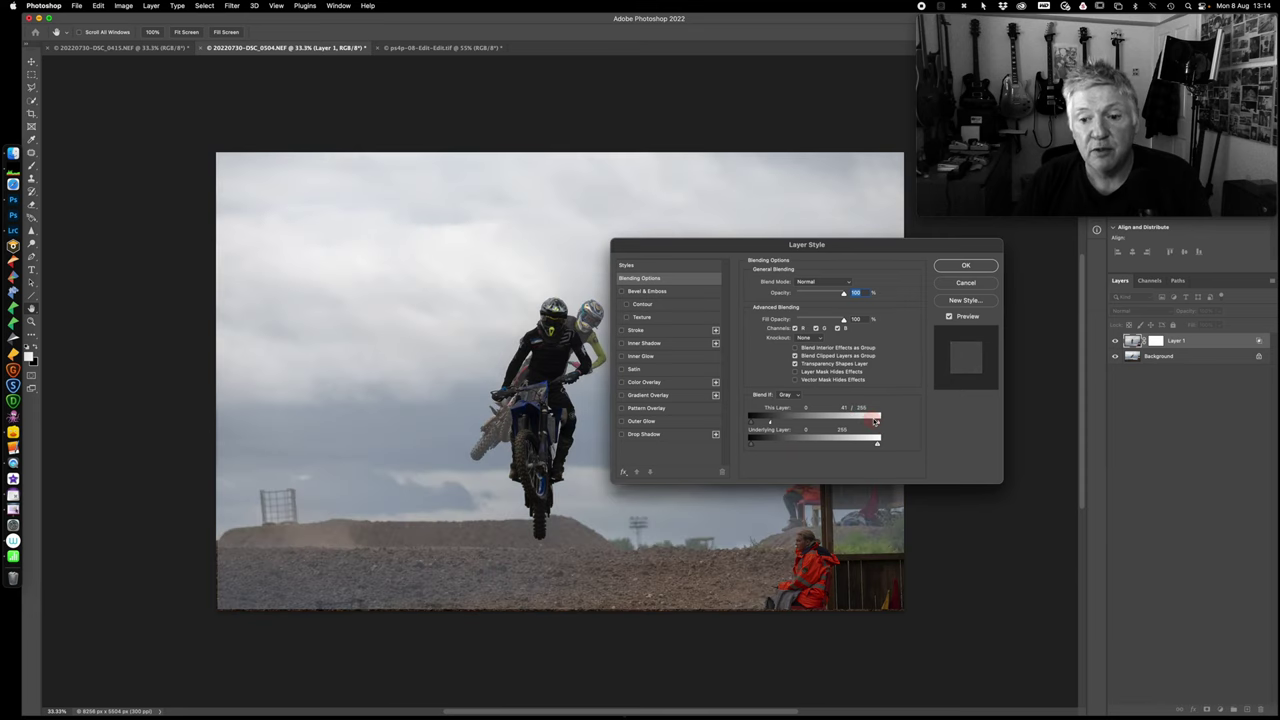
left_click_drag(879, 424, 814, 424)
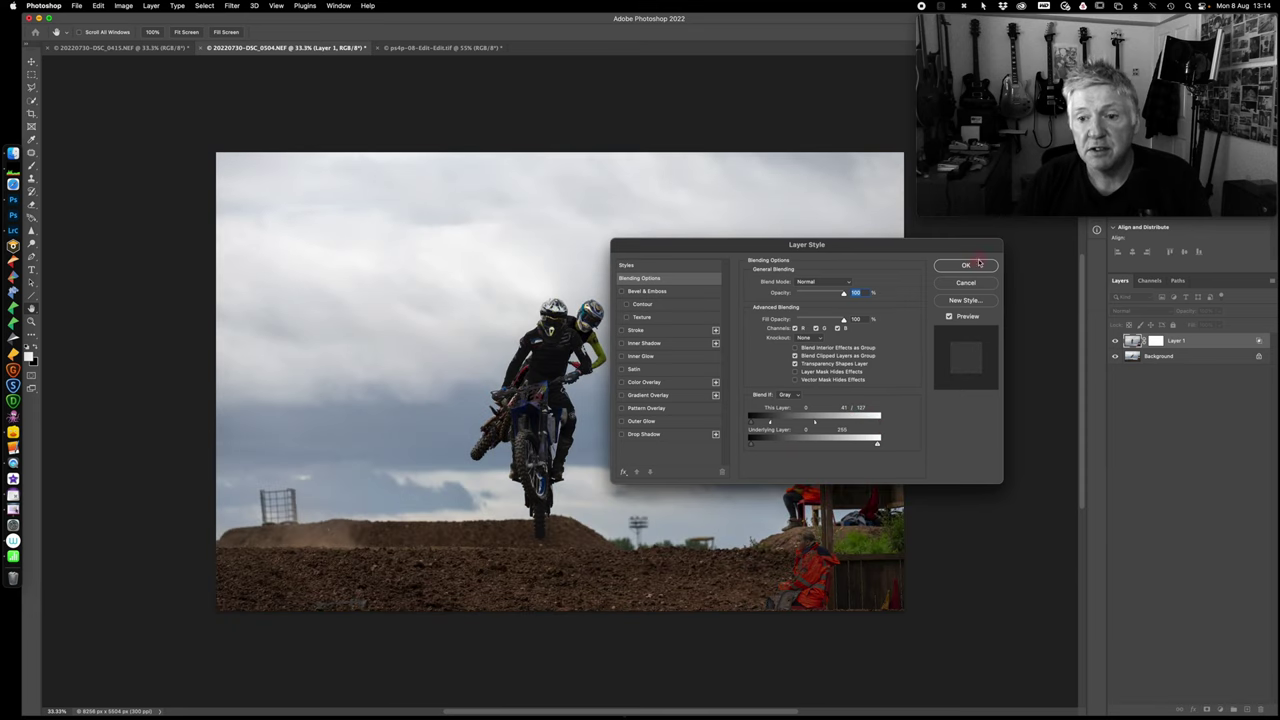
key("Return")
left_click(1157, 341)
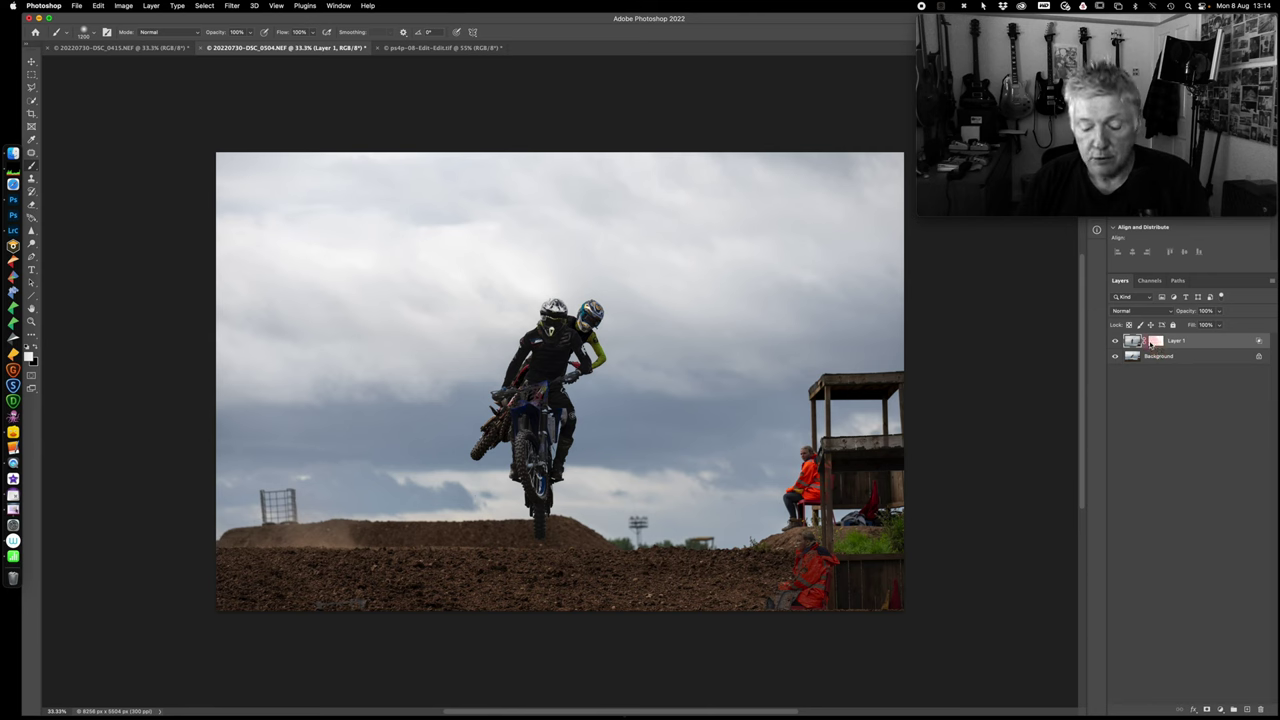
- Move Layer 1 right so the blue rider jumps beside the red rider
key("super+t")
left_click_drag(560, 380, 680, 378)
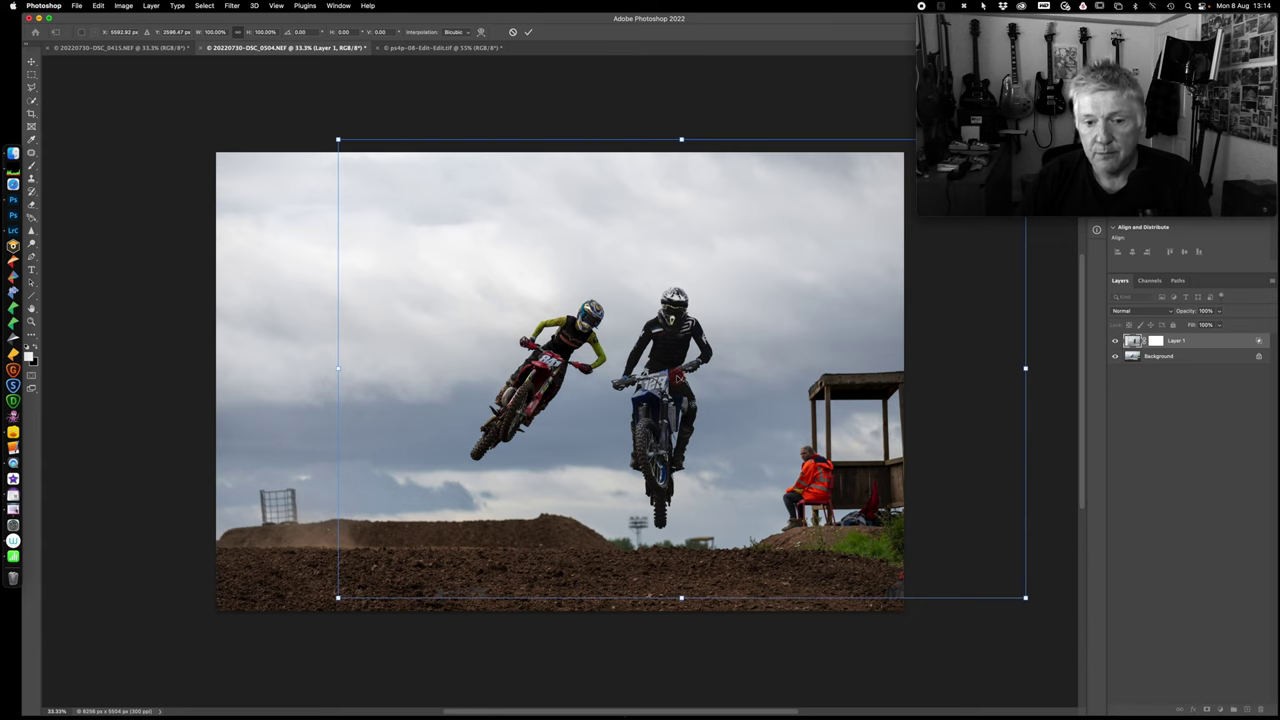
key("Return")
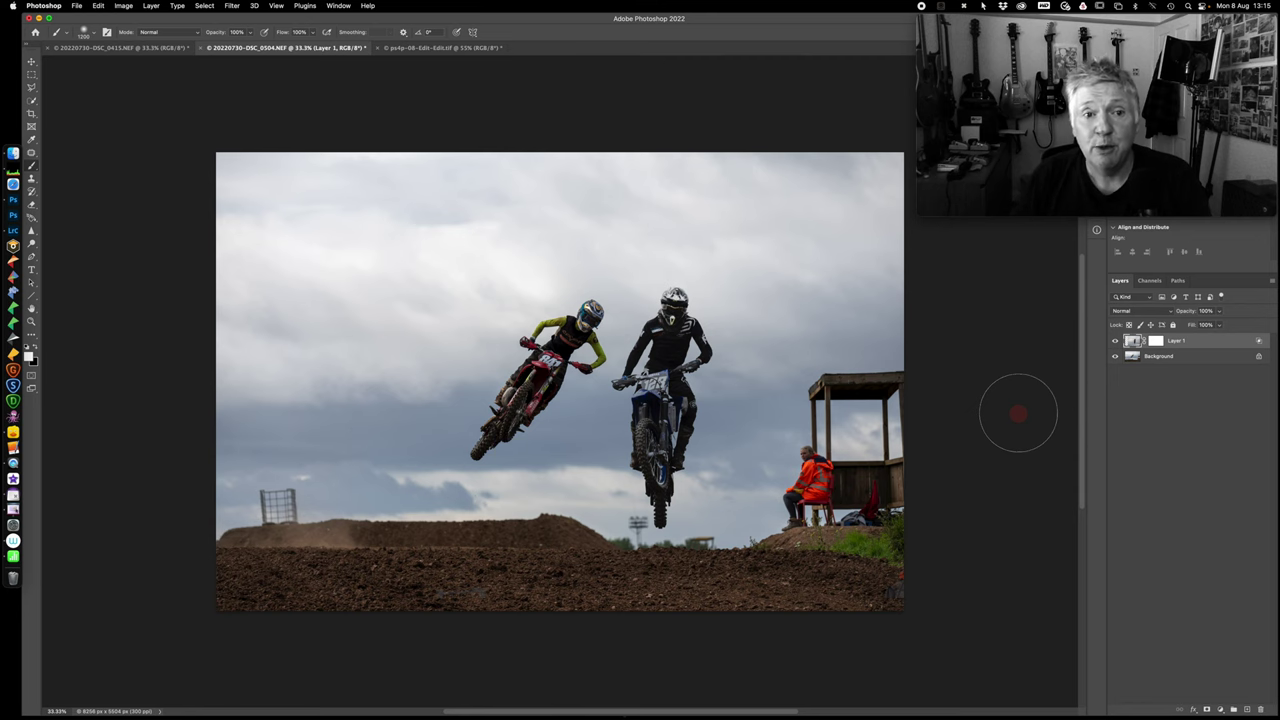
- Switch to the title card, then back to the untouched single-layer DSC_0504 photo
left_click(436, 49)
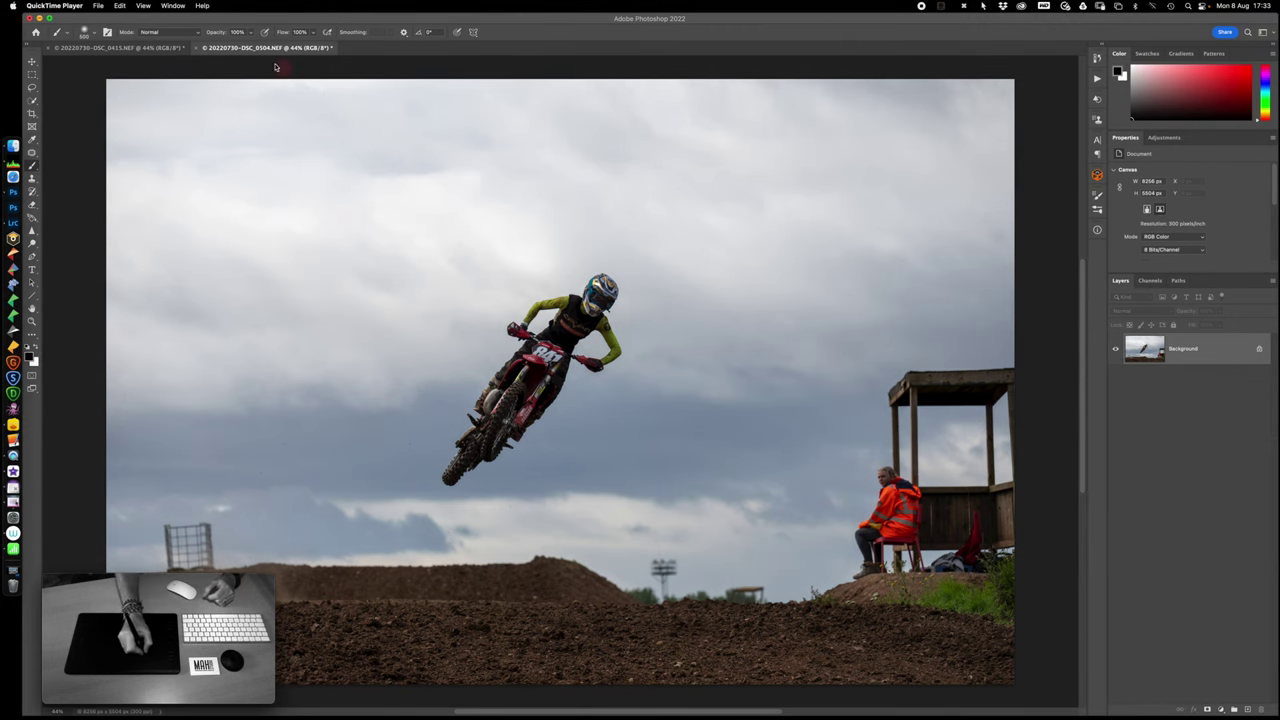
- Copy the DSC_0415 blue-rider photo into the DSC_0504 document as Layer 1
left_click(145, 51)
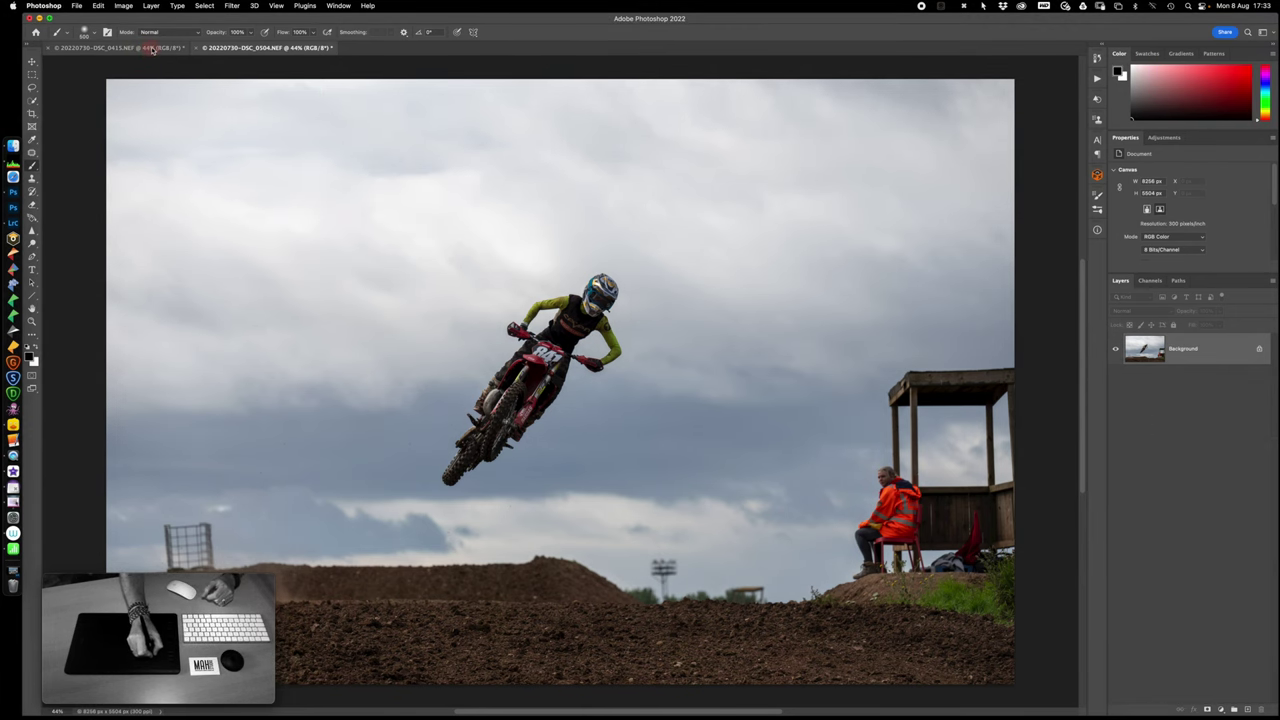
left_click(145, 51)
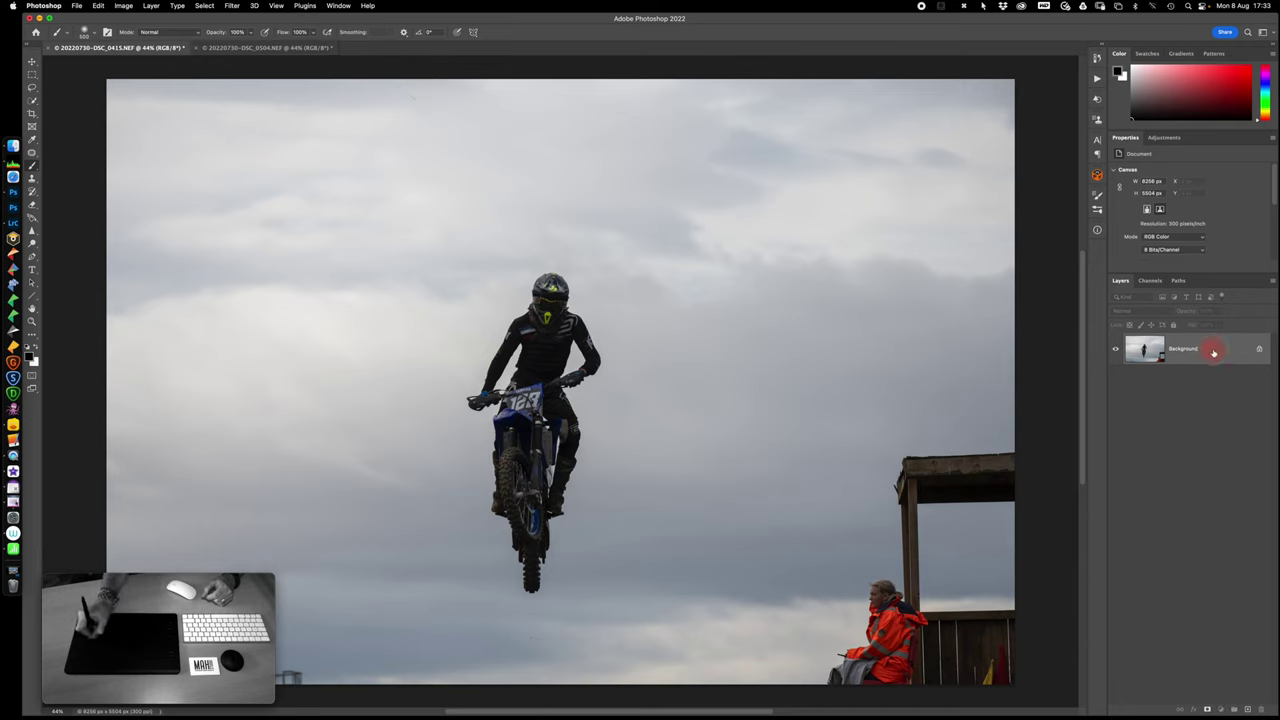
left_click_drag(1196, 349, 606, 305)
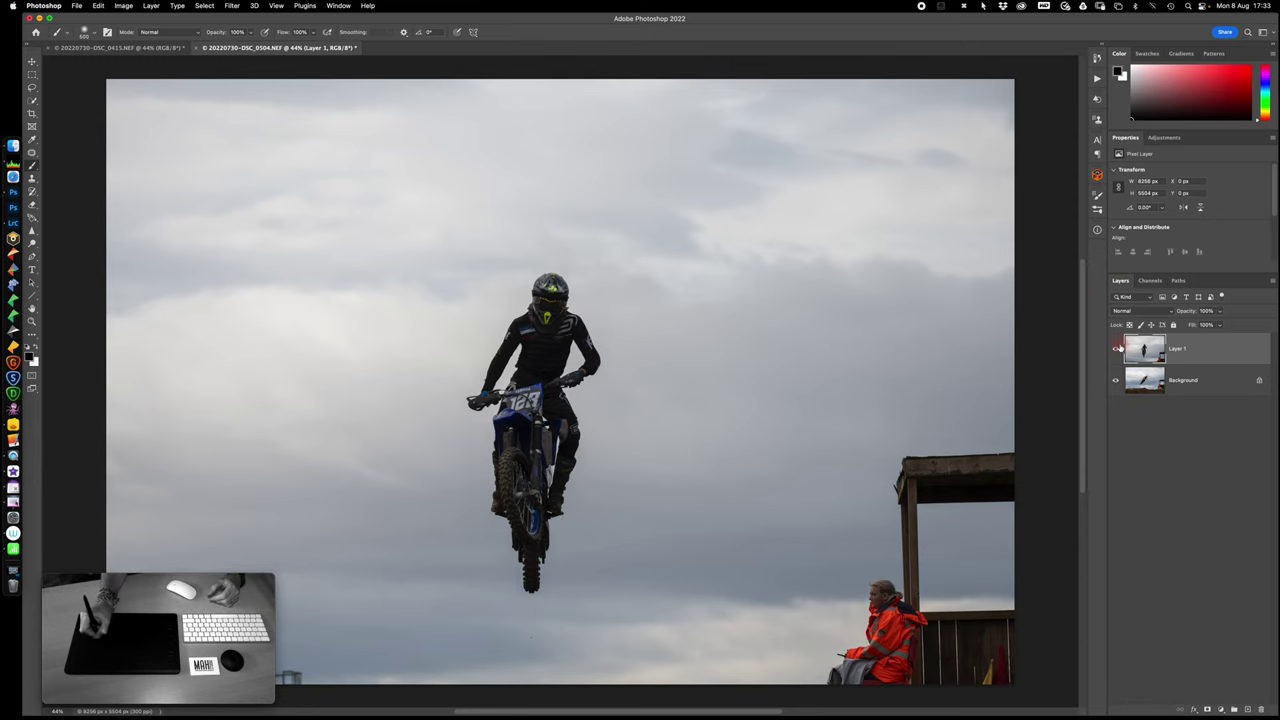
left_click(1116, 349)
left_click(1116, 349)
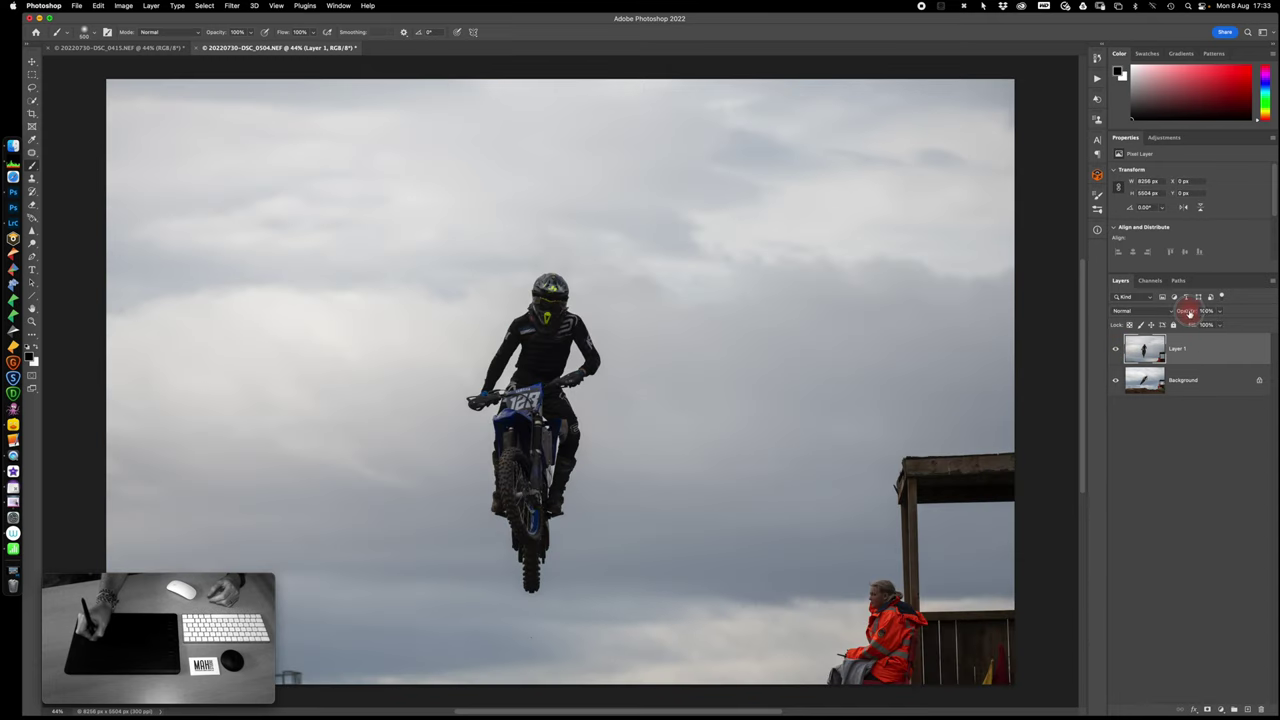
- At 65% opacity, shift the blue rider right of the red rider, then restore 100% opacity
left_click_drag(1167, 310, 1178, 311)
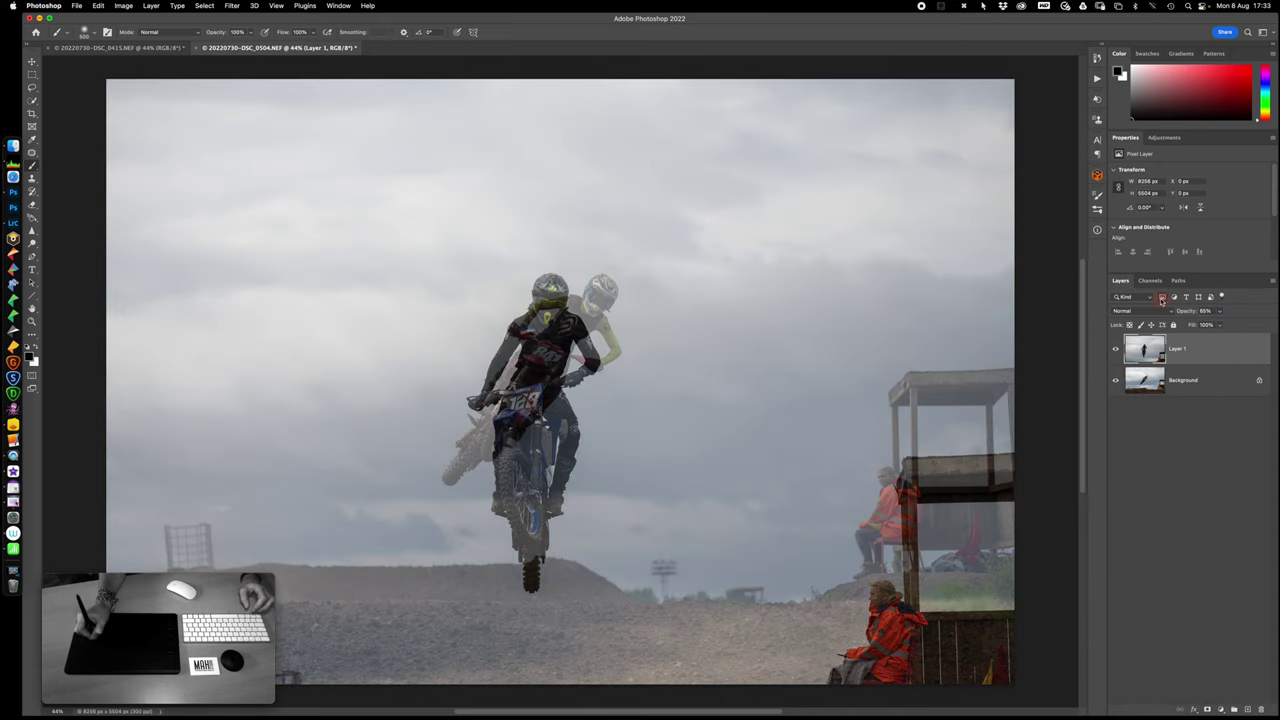
key("super+t")
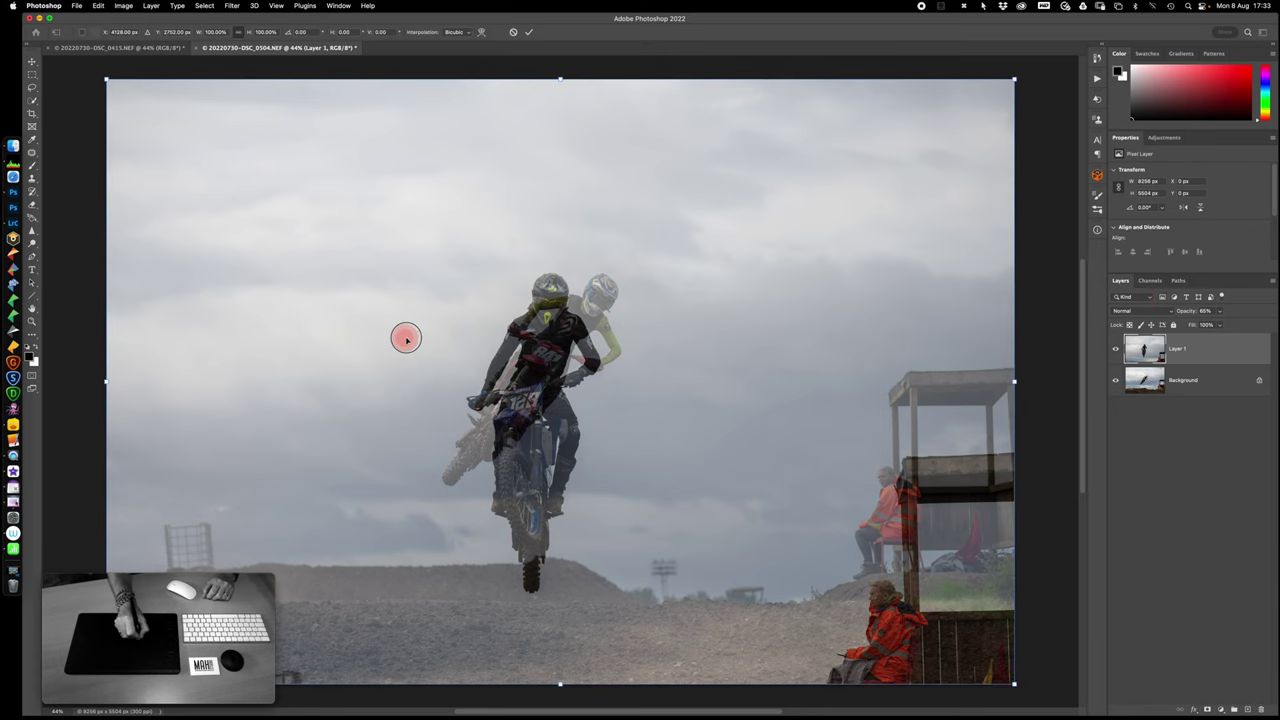
left_click_drag(405, 335, 581, 313)
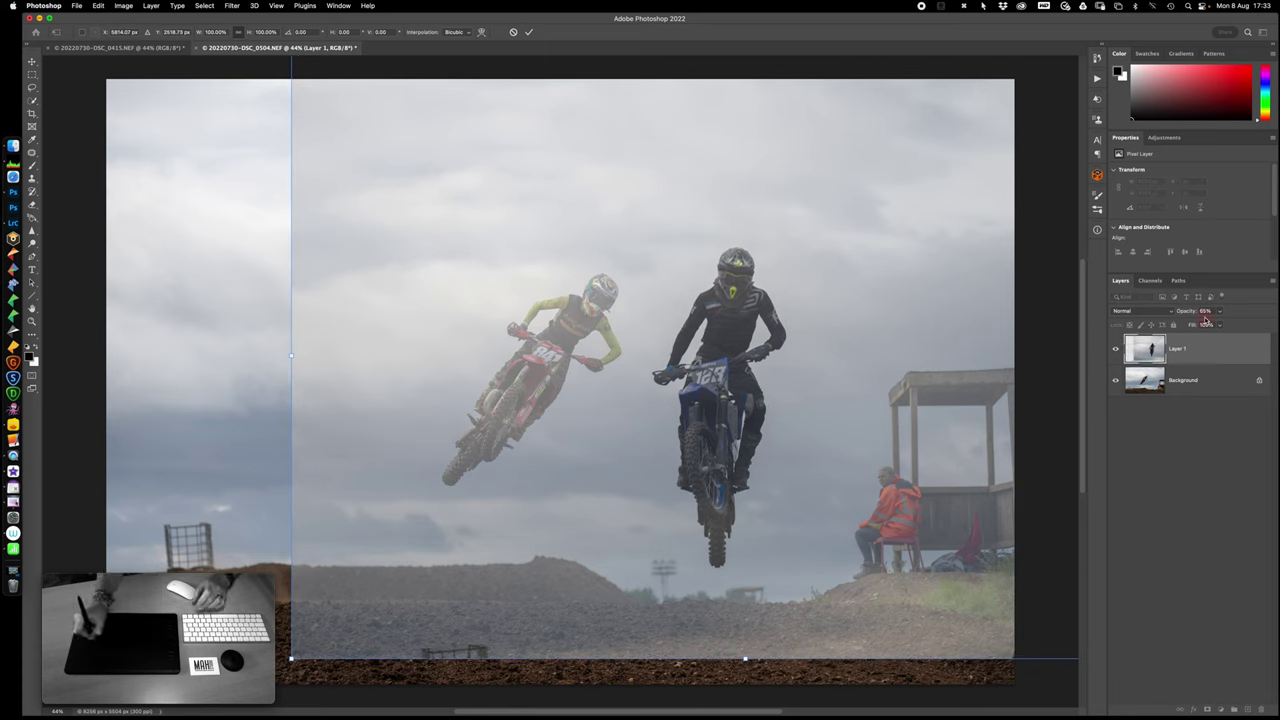
key("Return")
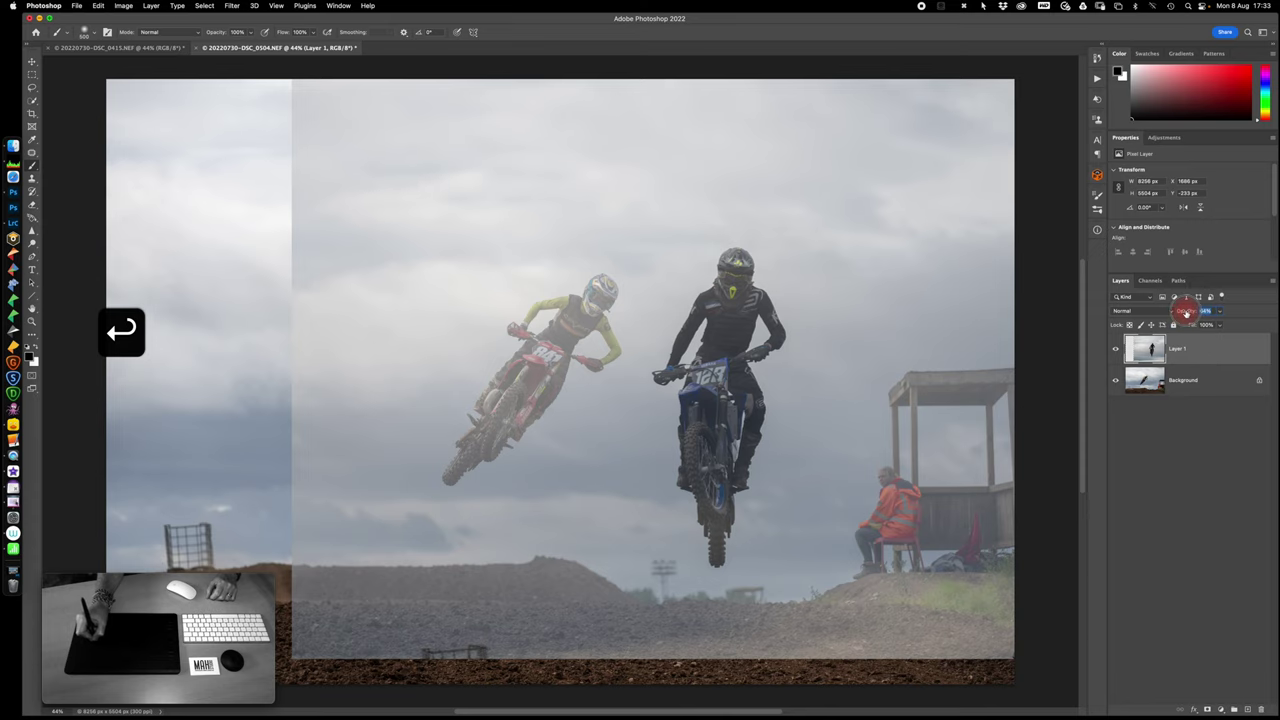
left_click_drag(1186, 314, 1250, 312)
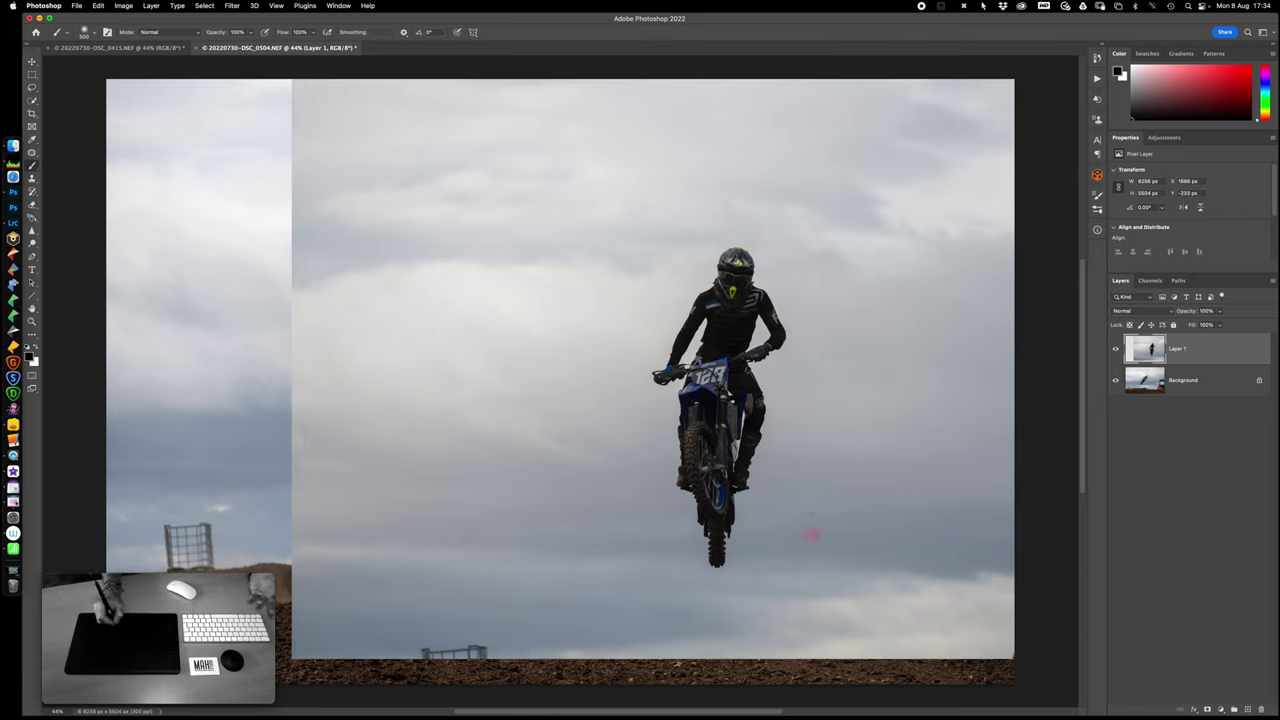
double_click(1240, 353)
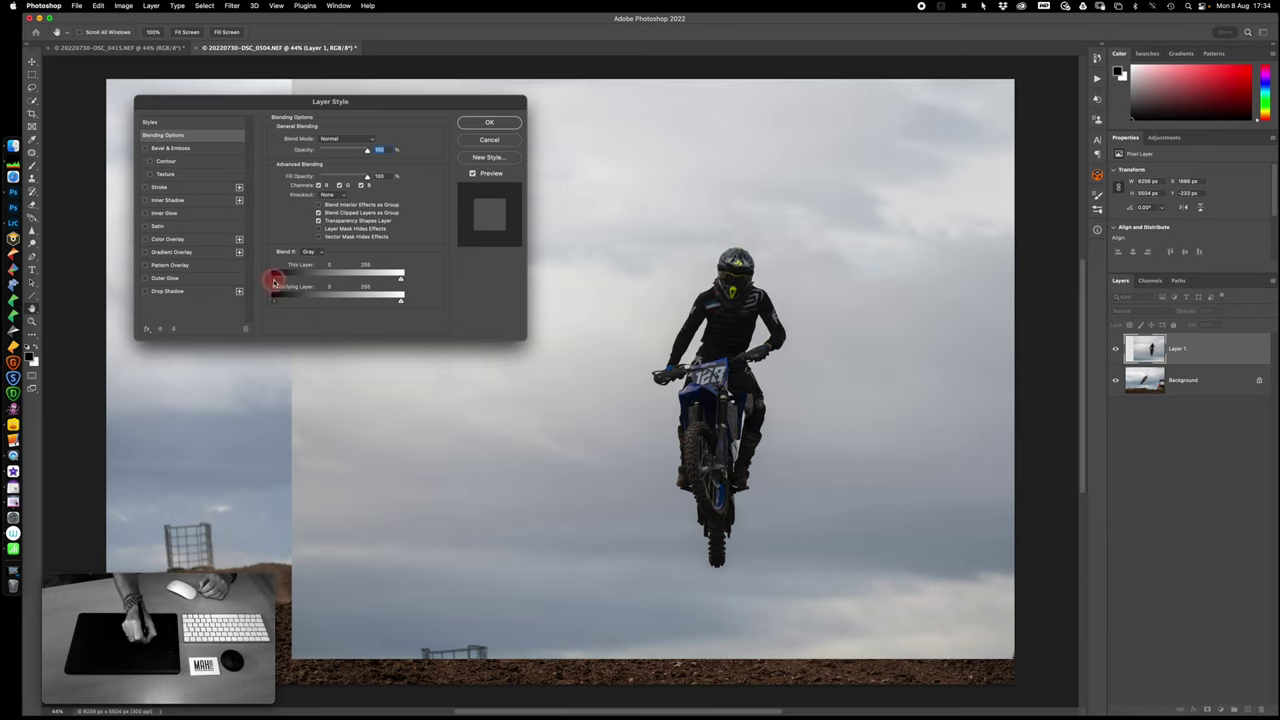
left_click_drag(293, 281, 294, 285)
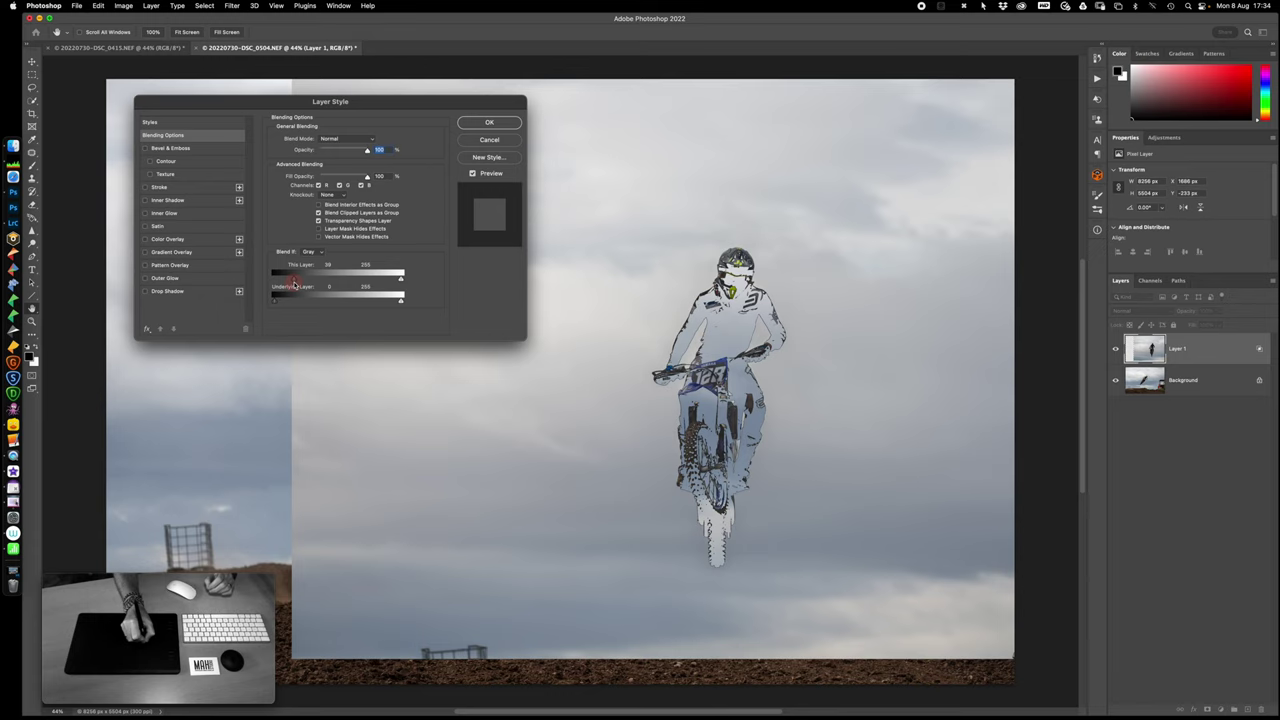
left_click_drag(291, 283, 268, 283)
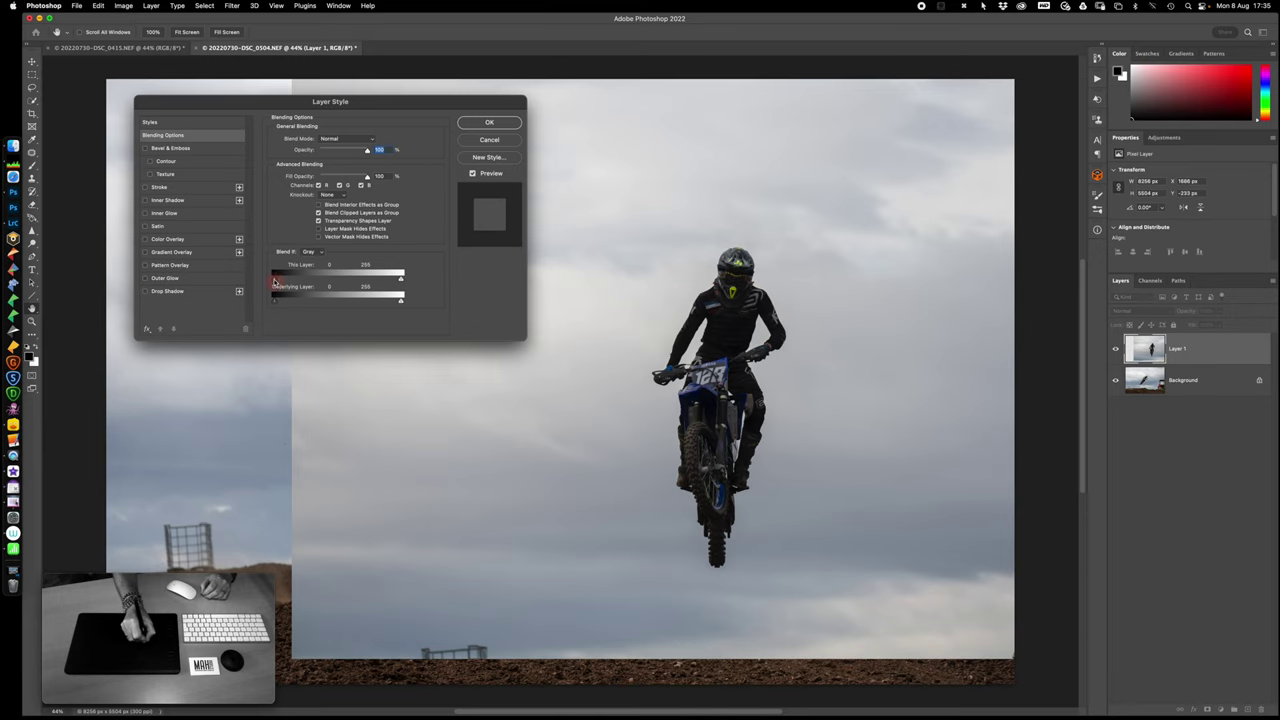
left_click_drag(278, 281, 289, 283)
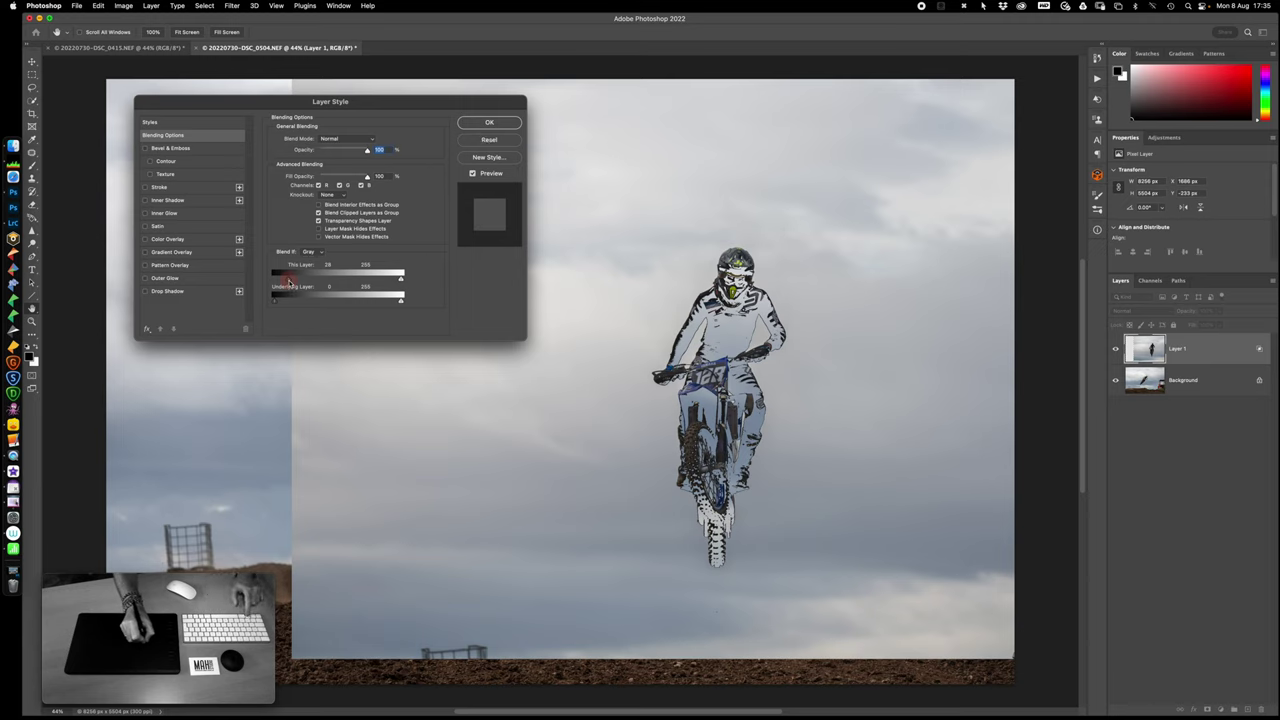
left_click_drag(289, 283, 335, 279)
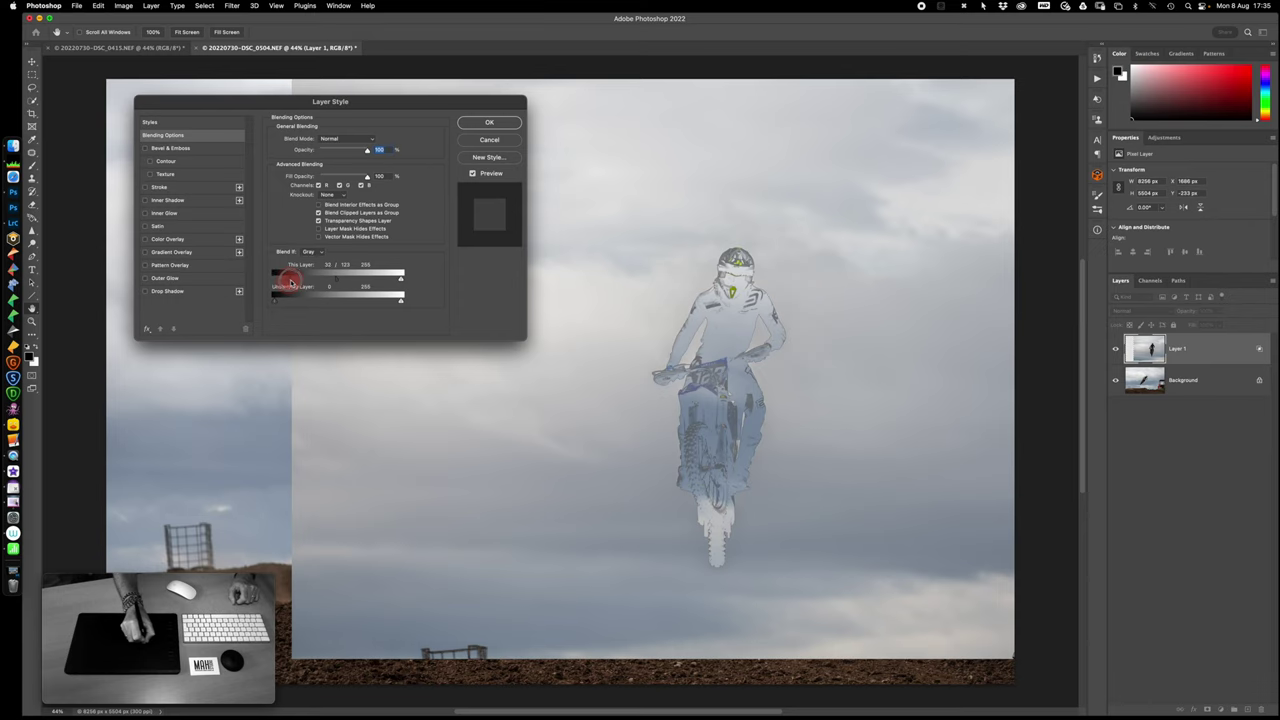
left_click_drag(338, 283, 266, 283)
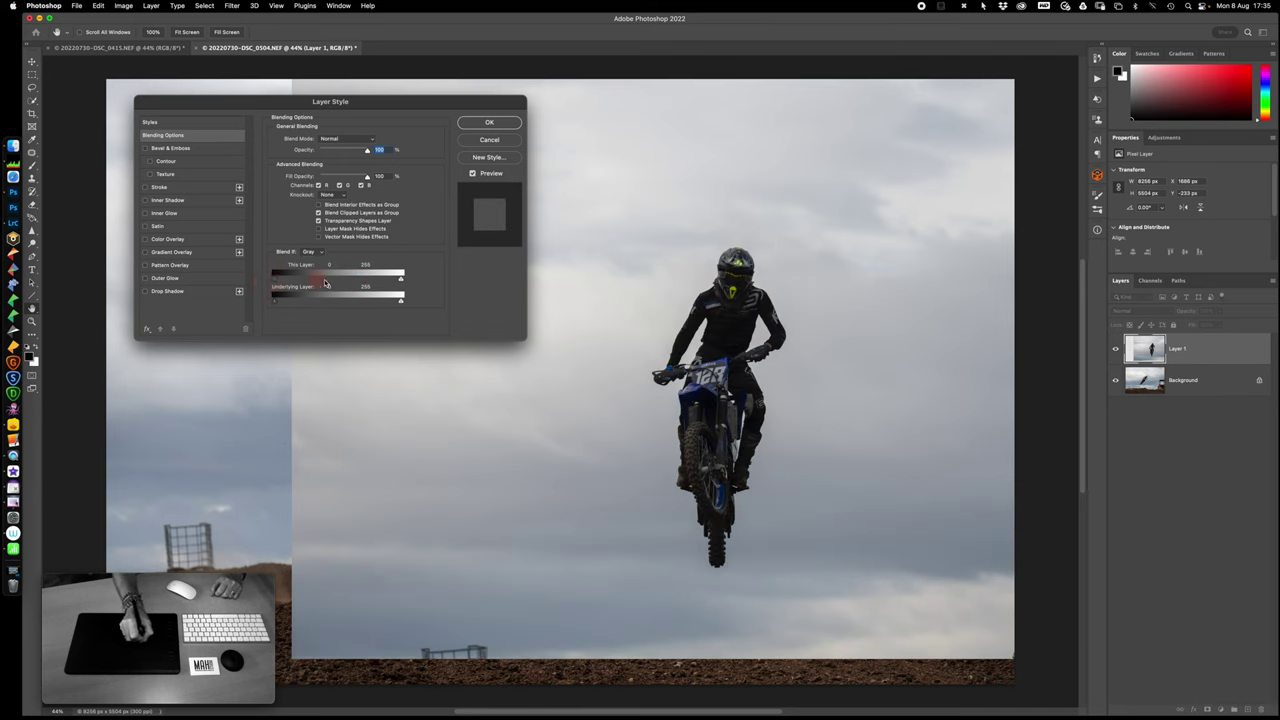
- Lower Layer 1's This Layer white slider so its bright sky reveals the red-rider photo
left_click(400, 281)
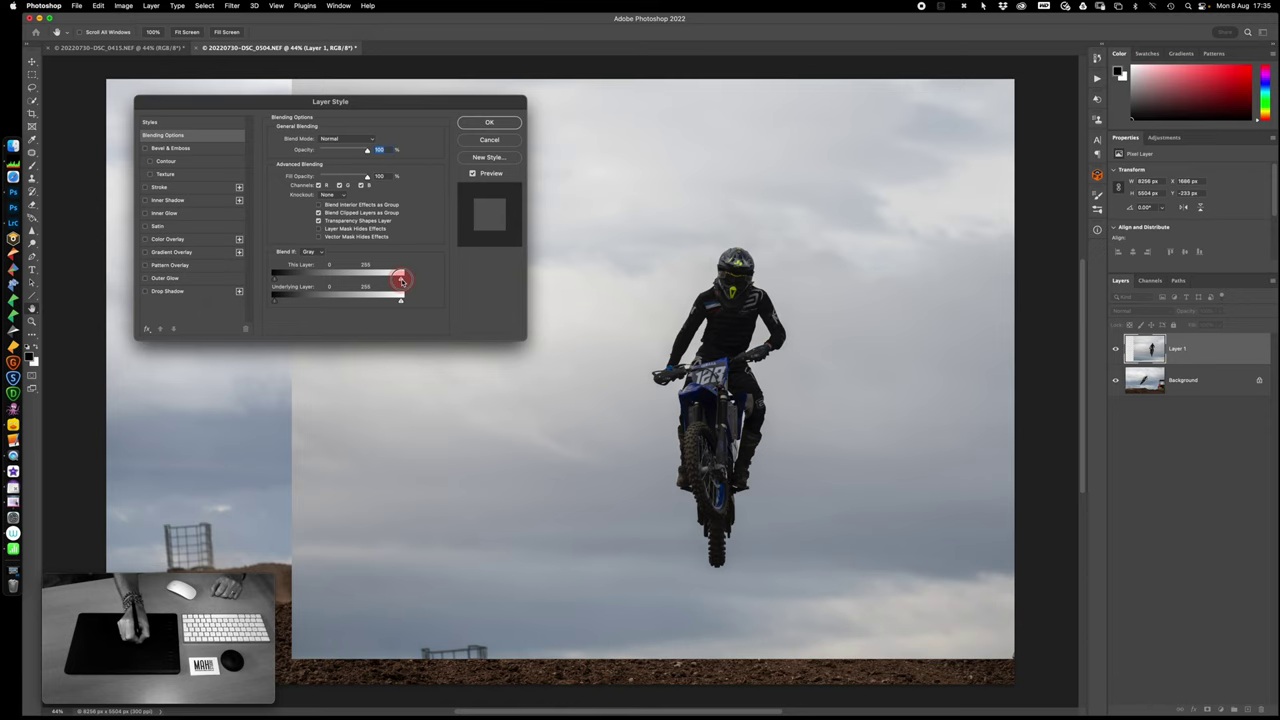
left_click_drag(400, 281, 340, 280)
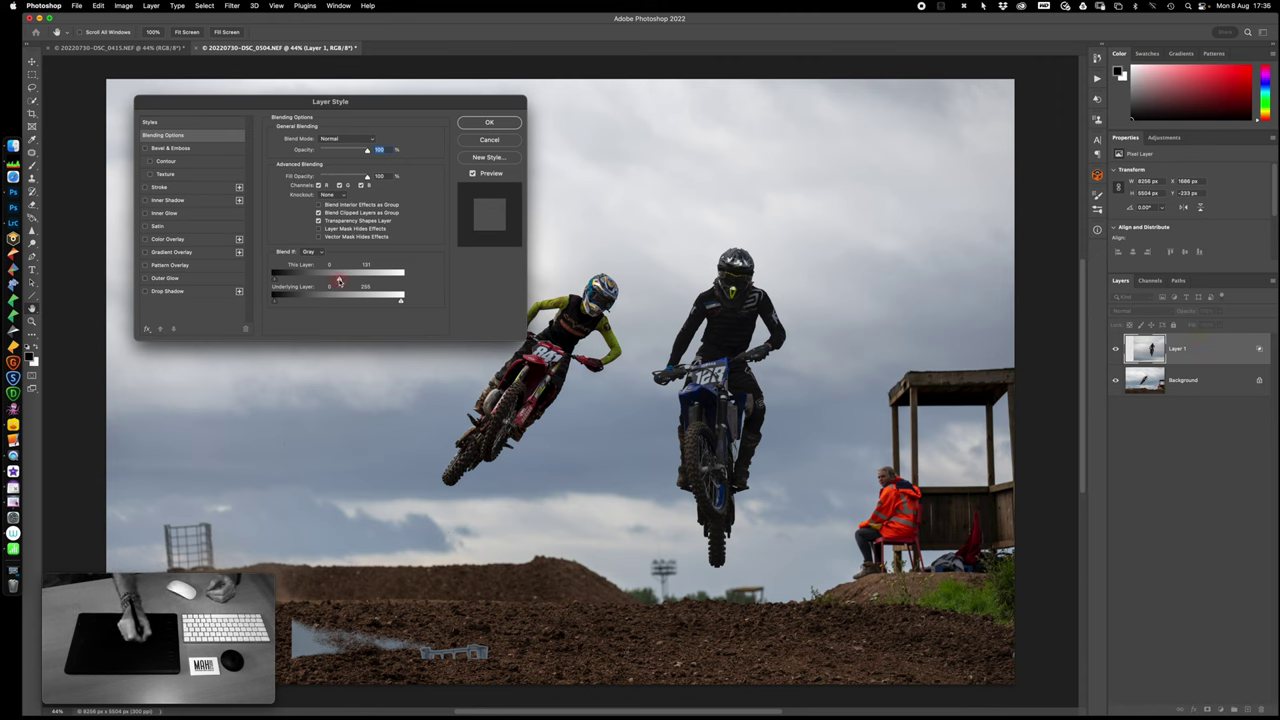
left_click(339, 281)
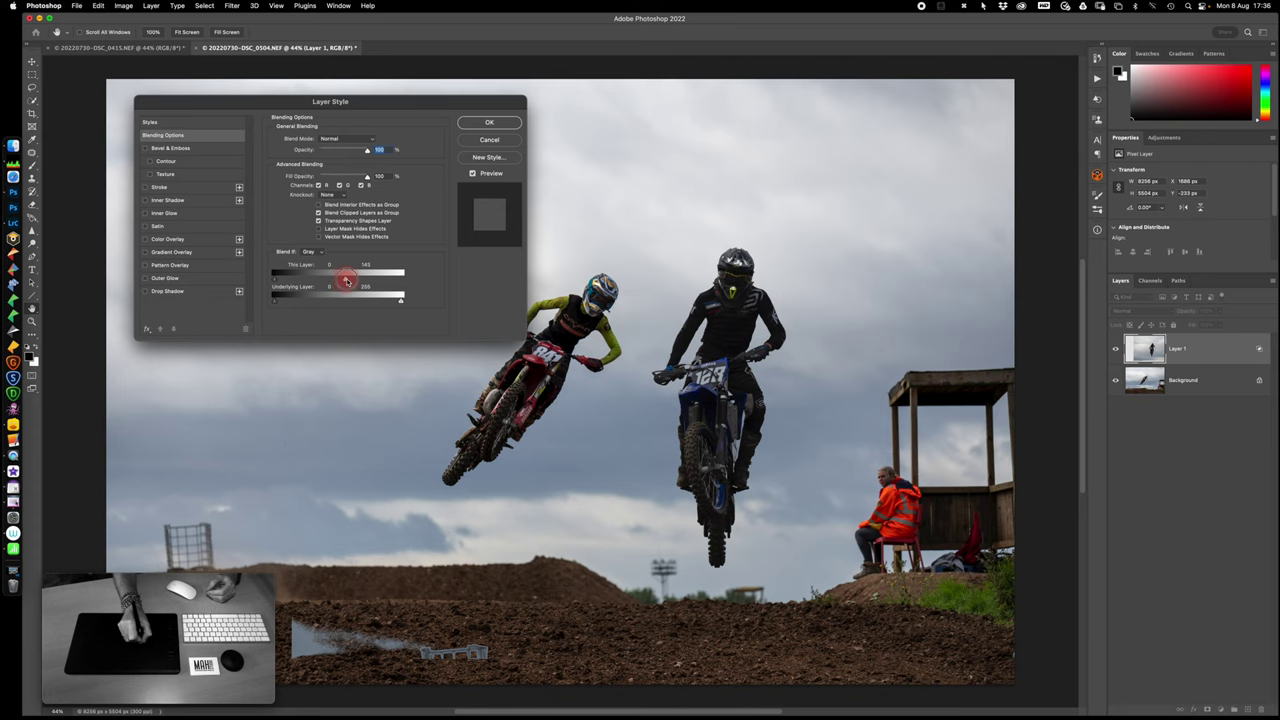
left_click_drag(346, 281, 349, 278)
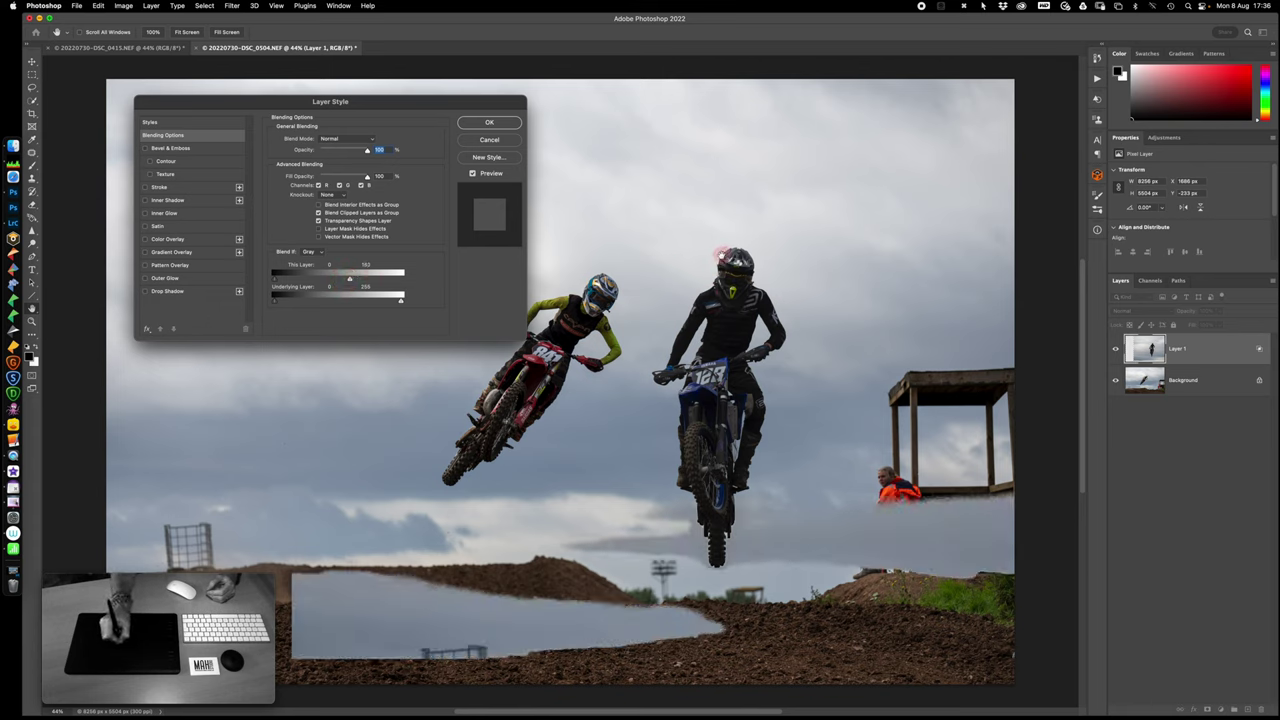
left_click(362, 287)
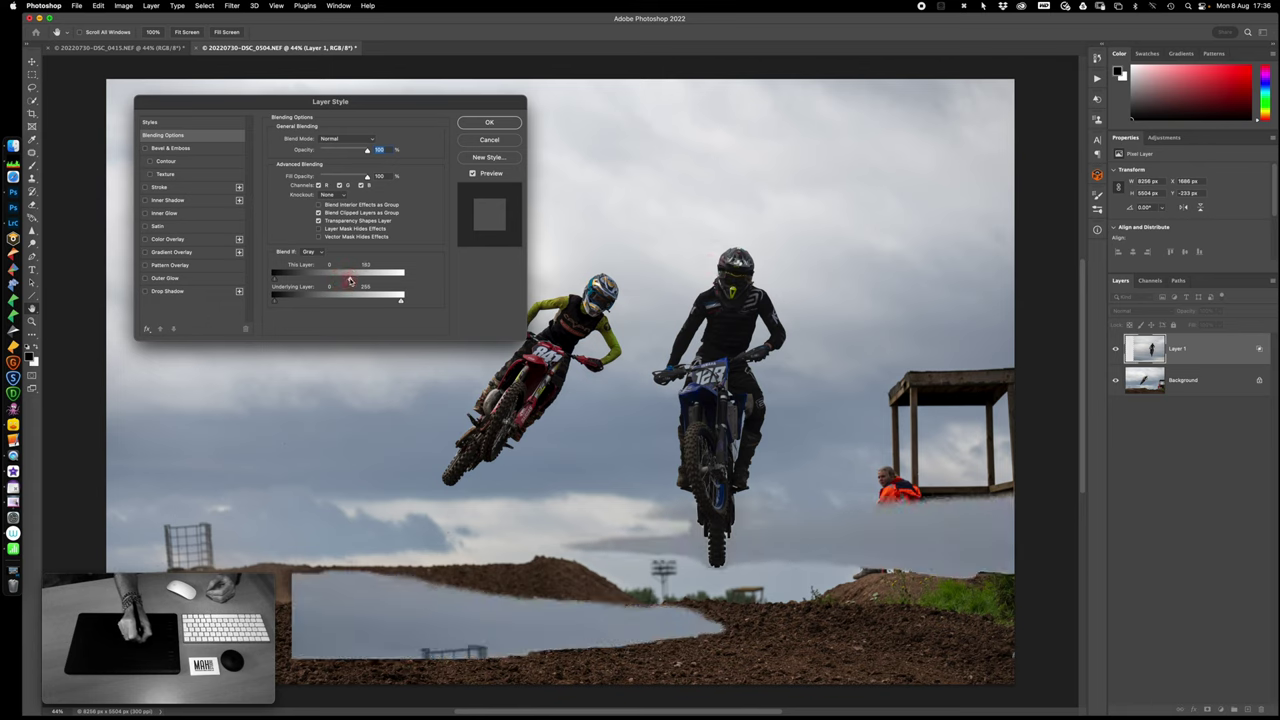
mouse_move(350, 280)
left_mouse_down()
mouse_move(374, 280)
mouse_move(347, 285)
left_mouse_up()
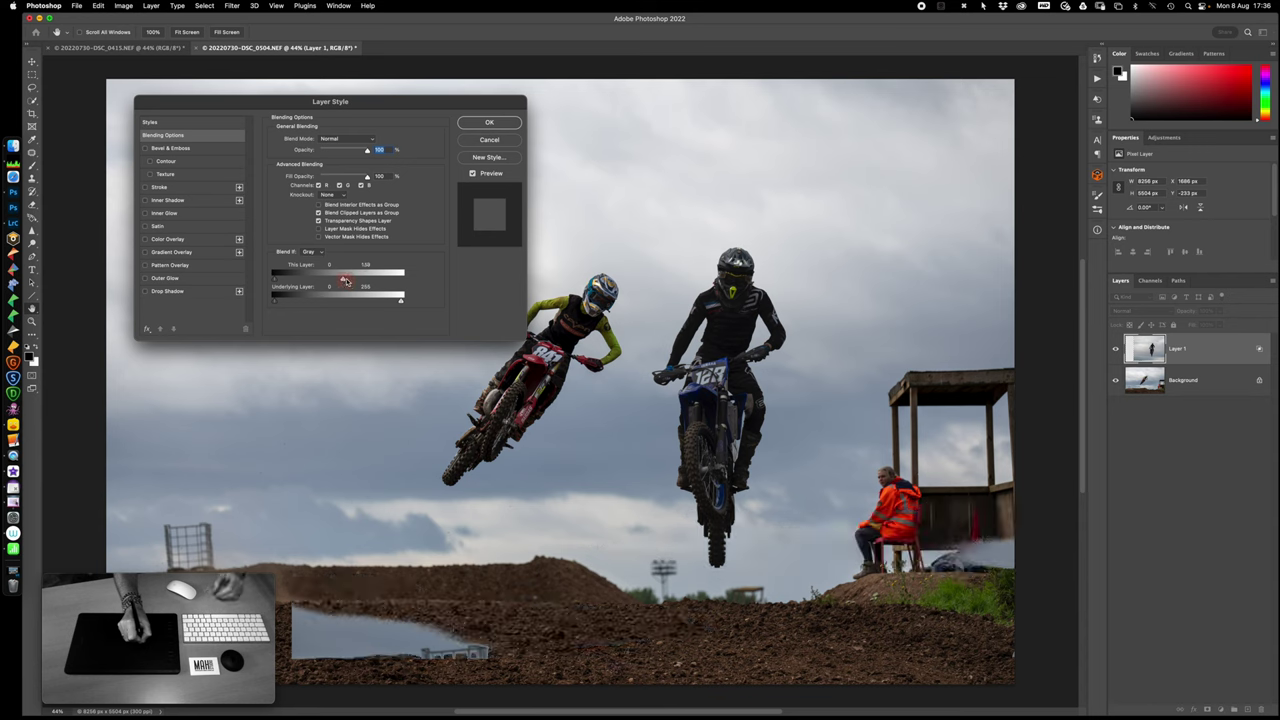
- Alt-split the white slider to about 108/168 for a soft transition and confirm
key("alt")
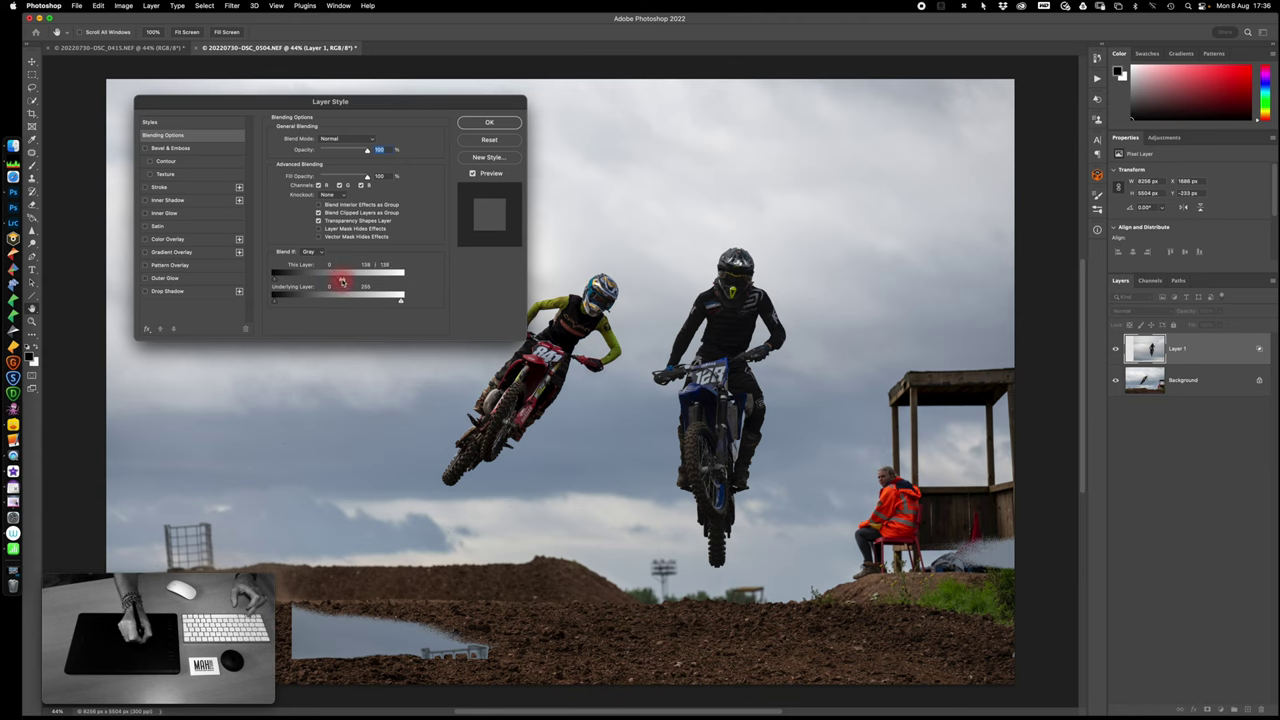
left_click_drag(342, 281, 341, 281)
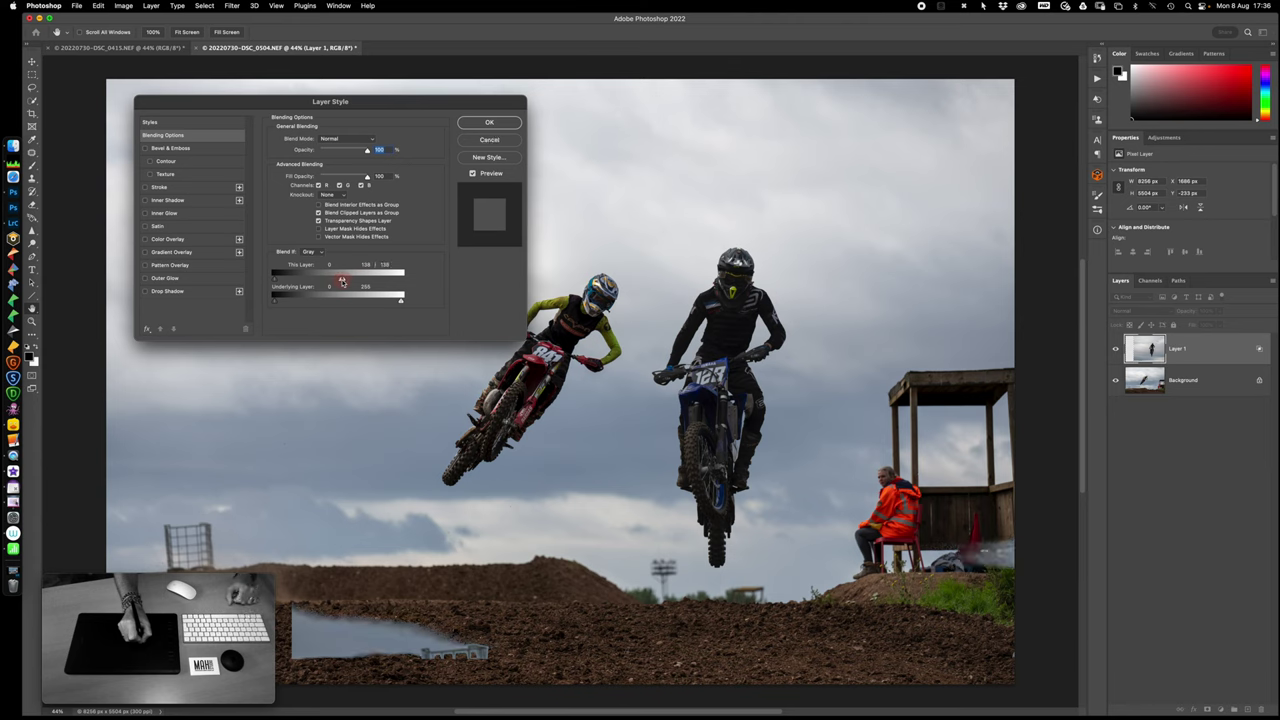
left_click_drag(332, 281, 330, 282)
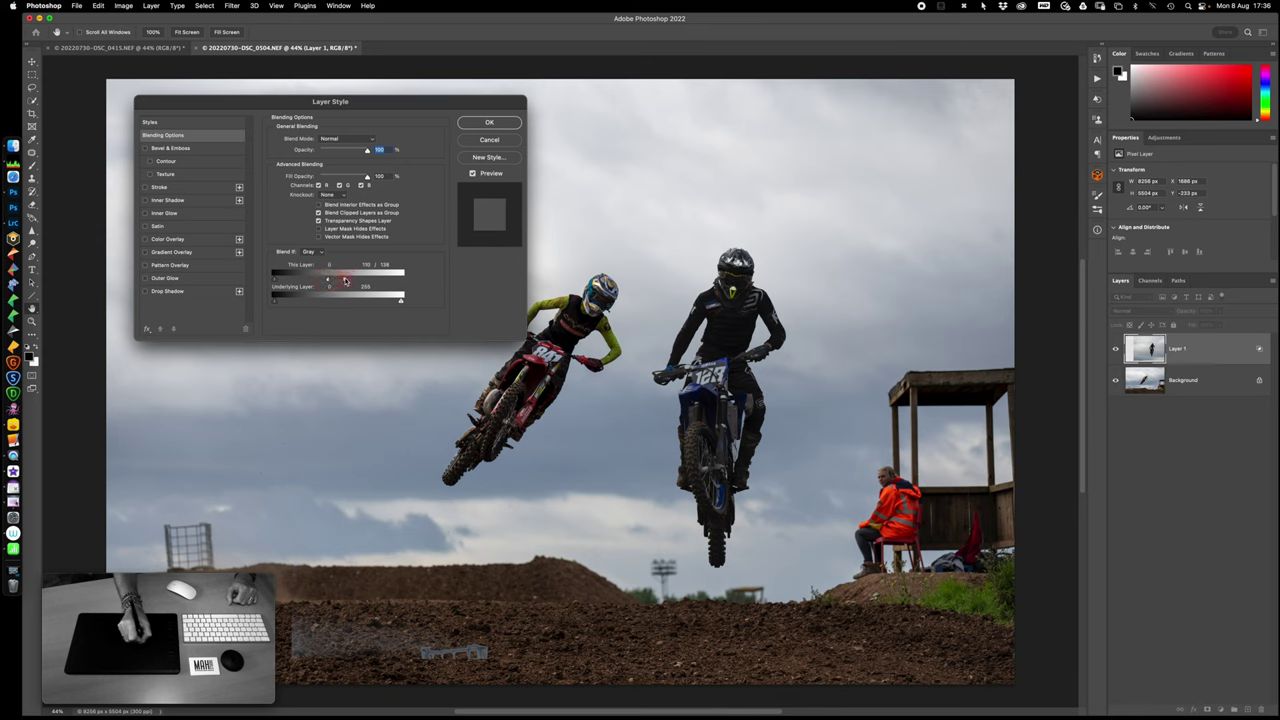
left_click_drag(345, 281, 347, 281)
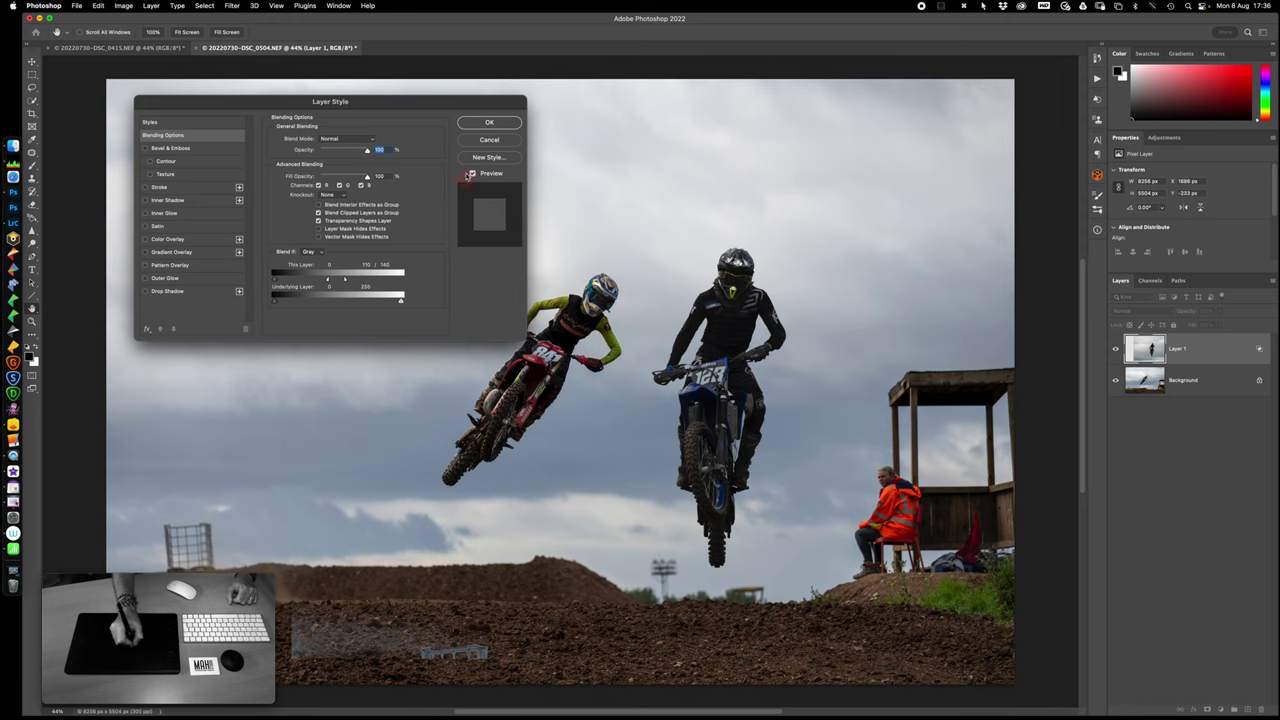
left_click(499, 124)
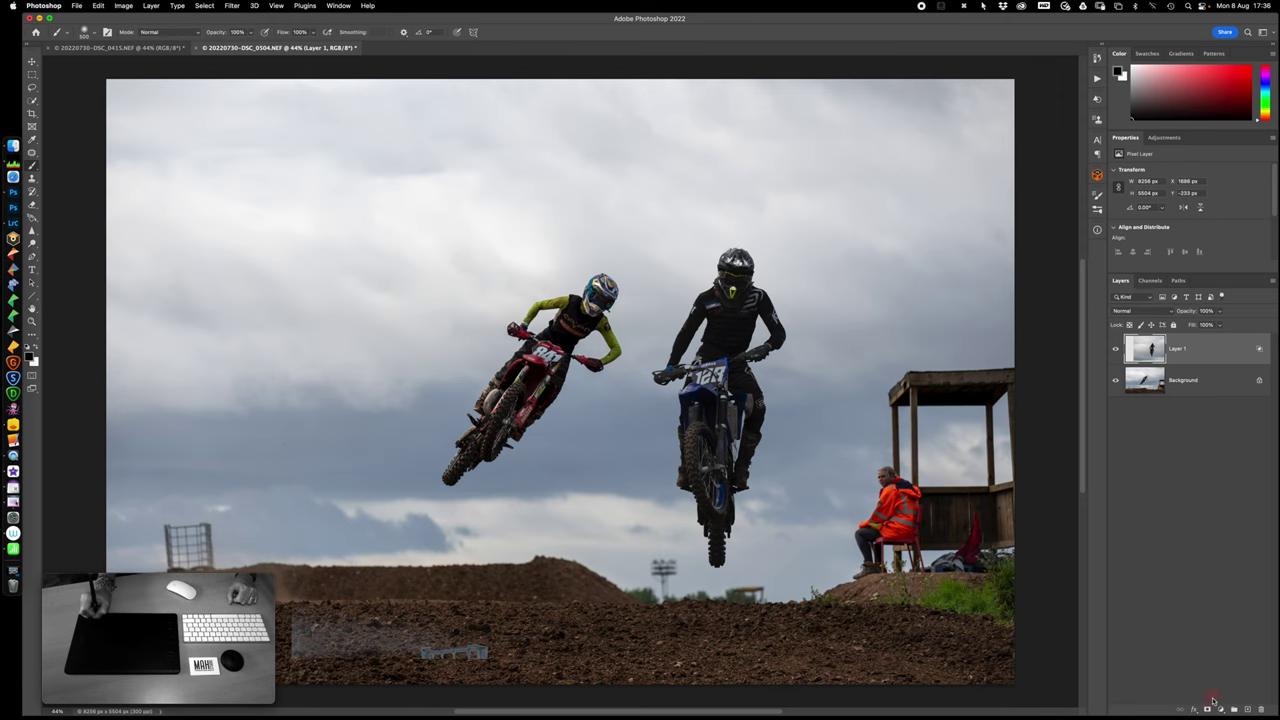
- Add a mask to Layer 1 and paint it black over the leftover puddle patch
left_click(1214, 703)
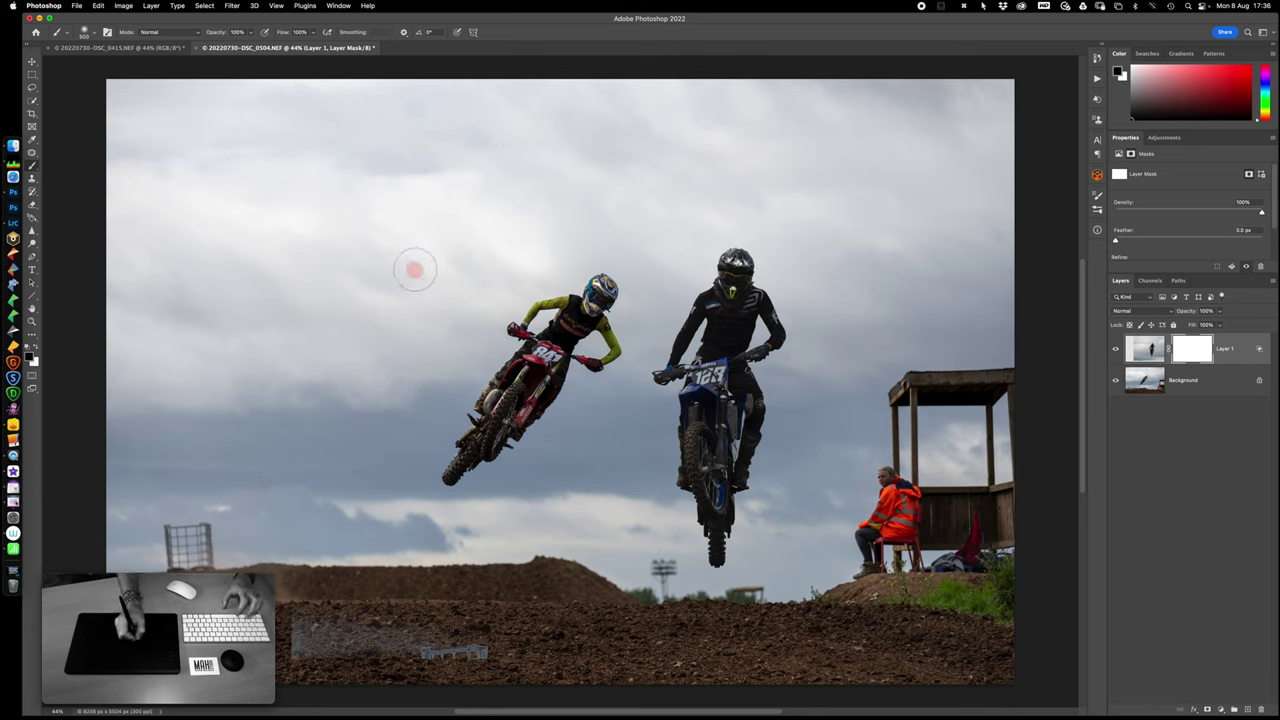
key("b")
key("d")
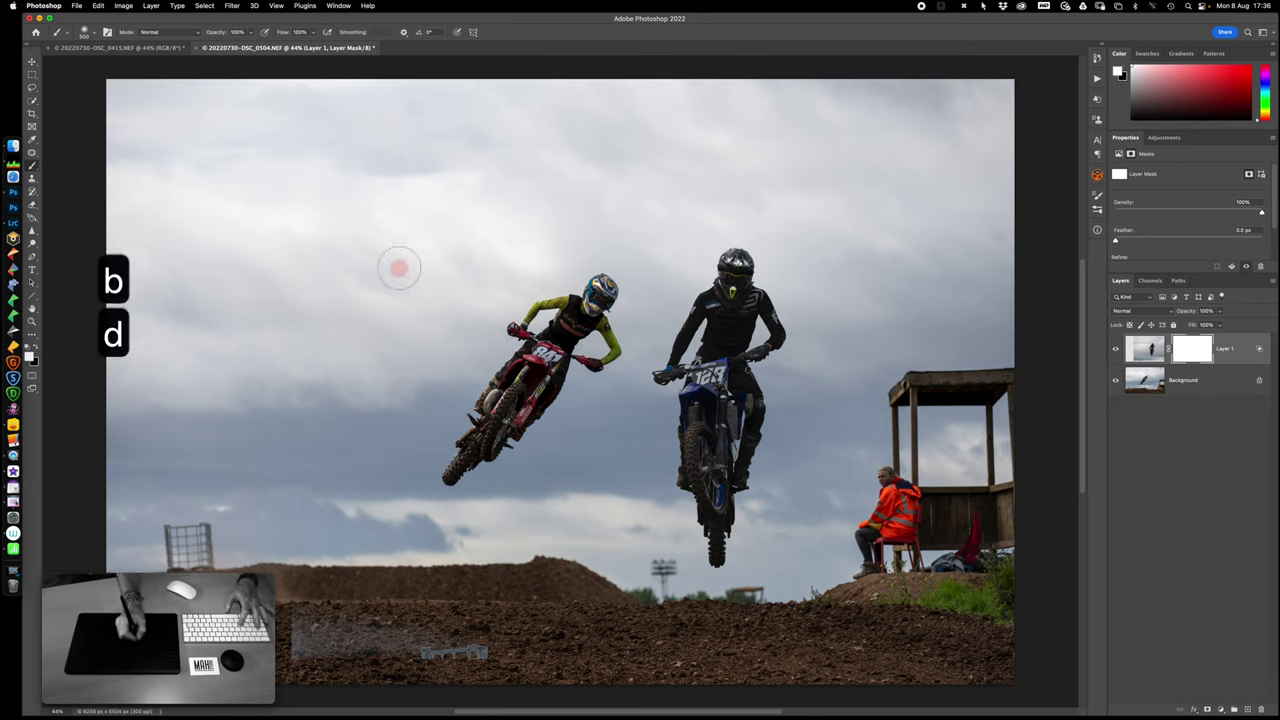
key("x")
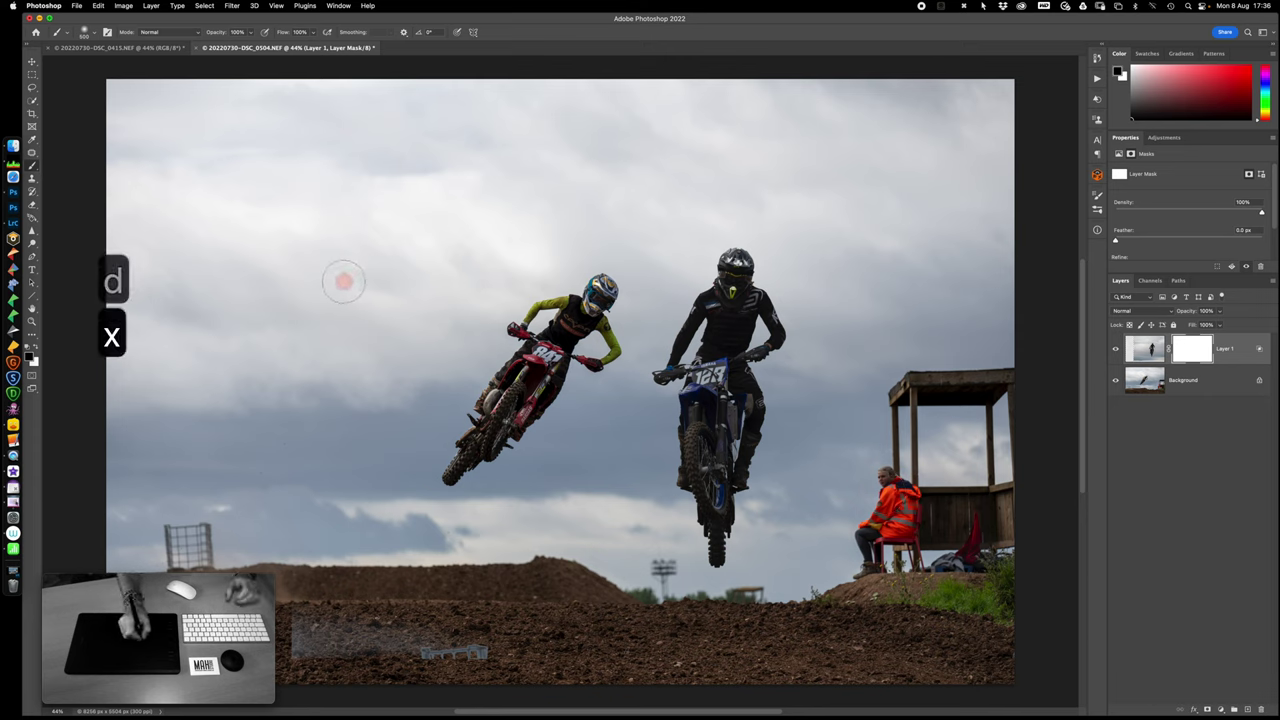
mouse_move(343, 569)
left_mouse_down()
mouse_move(314, 614)
mouse_move(386, 646)
mouse_move(531, 657)
mouse_move(300, 608)
mouse_move(366, 634)
mouse_move(729, 654)
mouse_move(918, 645)
mouse_move(824, 591)
mouse_move(738, 492)
mouse_move(726, 434)
mouse_move(740, 280)
mouse_move(756, 258)
mouse_move(738, 262)
mouse_move(746, 280)
mouse_move(730, 288)
mouse_move(738, 264)
left_mouse_up()
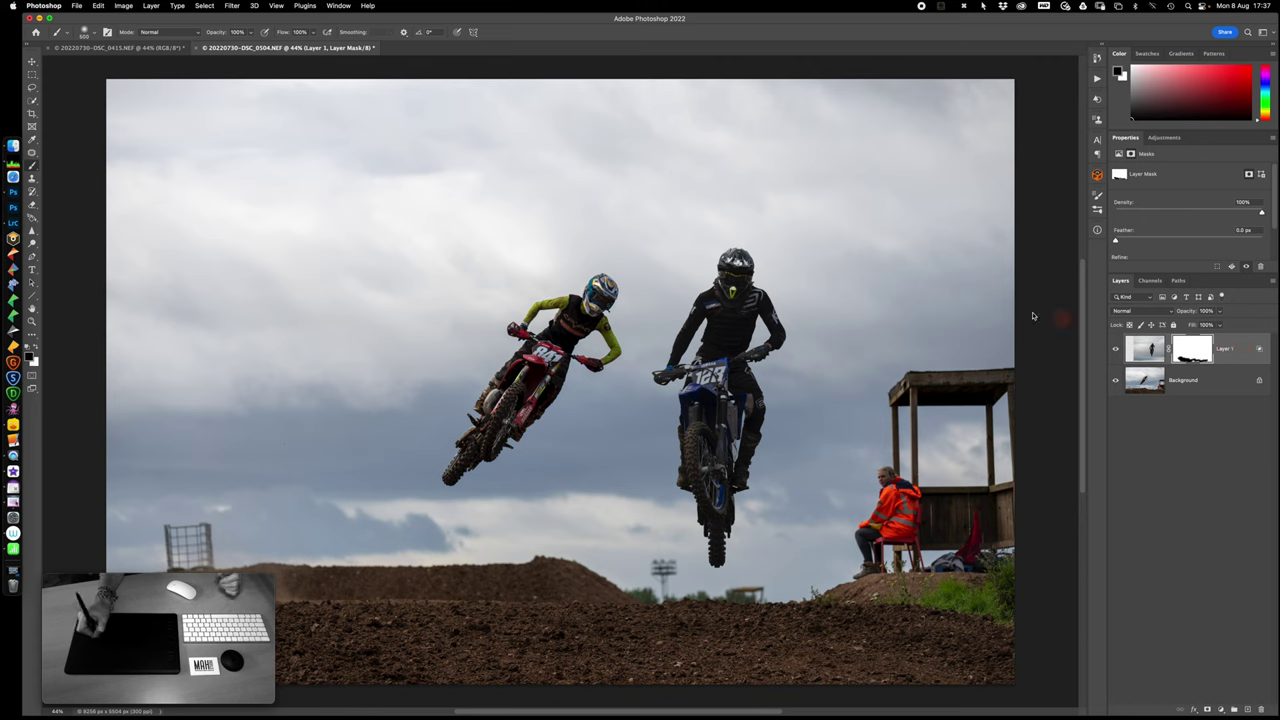
left_click(31, 89)
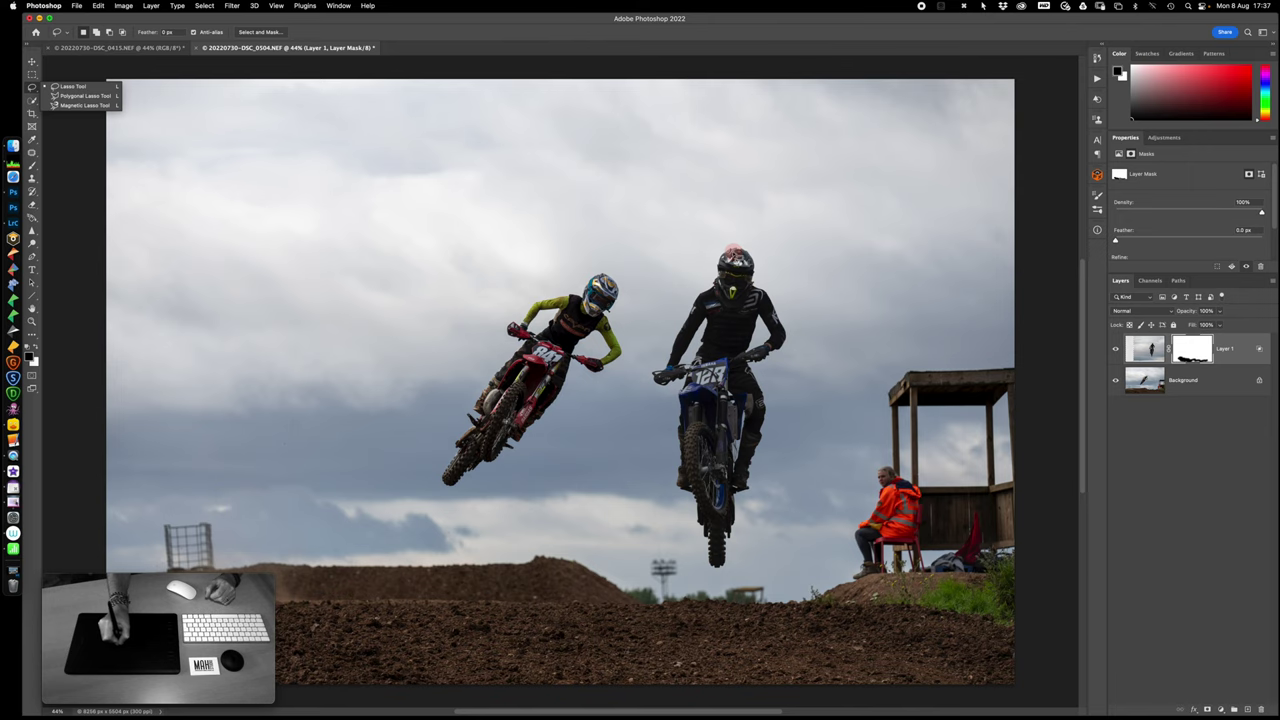
- Lasso the top of the blue rider's helmet and copy it from Layer 1 to a new Layer 2
mouse_move(730, 238)
left_mouse_down()
mouse_move(746, 250)
mouse_move(712, 250)
mouse_move(746, 283)
mouse_move(748, 254)
mouse_move(716, 262)
left_mouse_up()
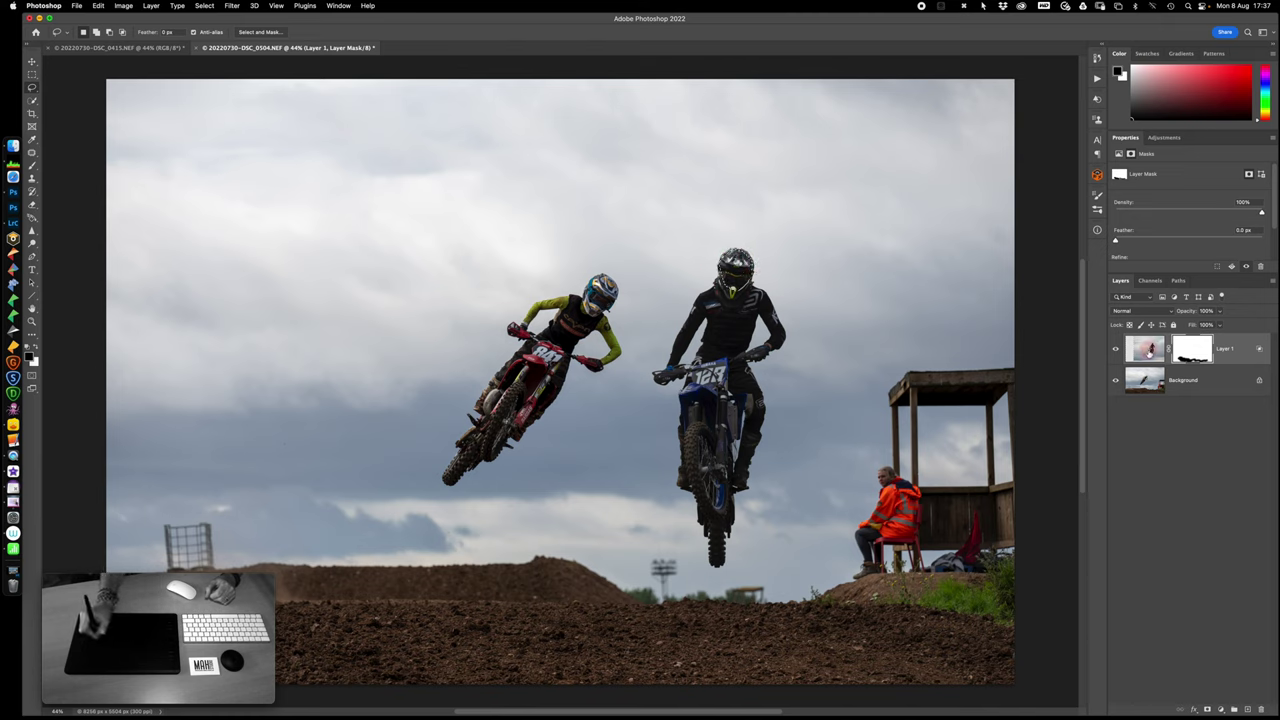
left_click(1145, 348)
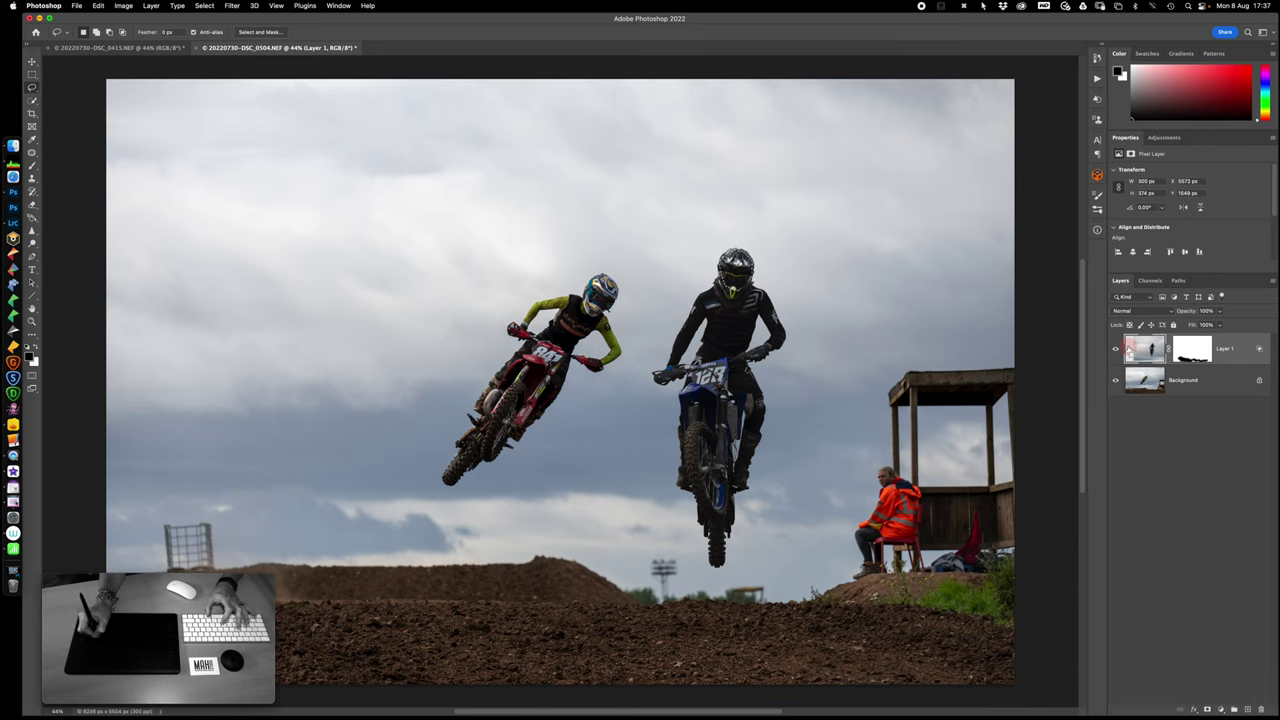
key("super+j")
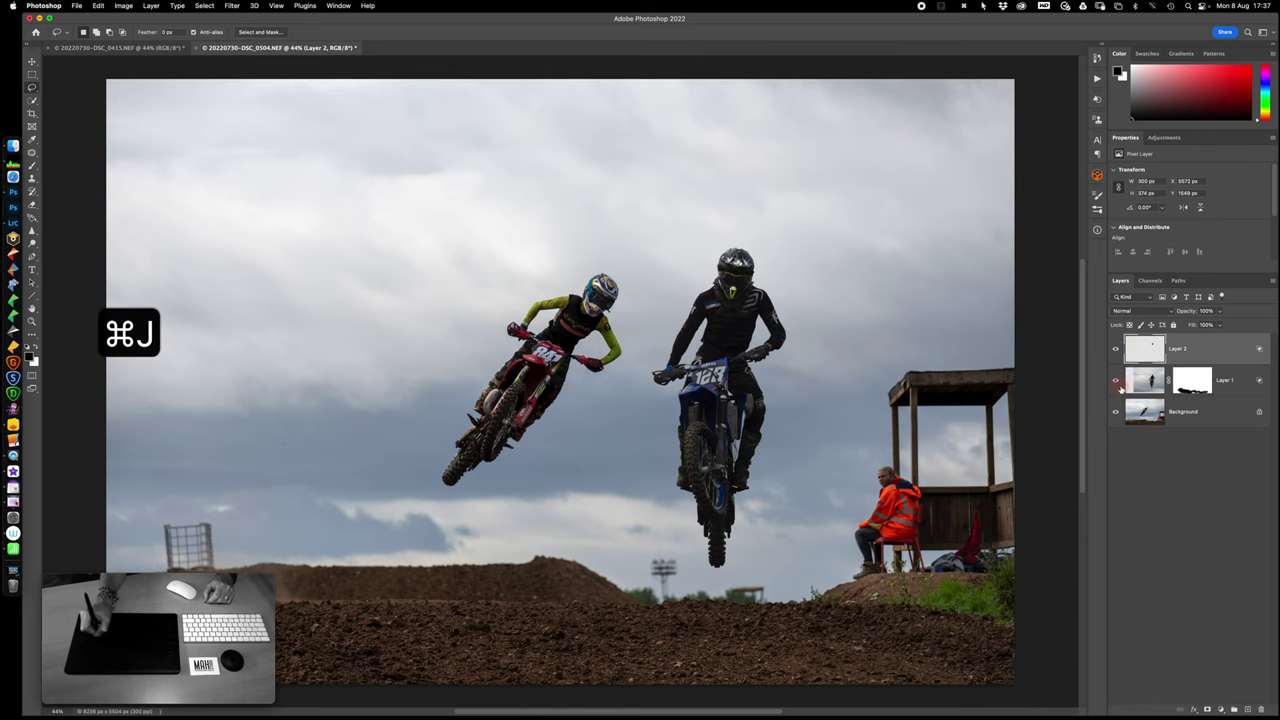
left_click_drag(1115, 380, 1115, 416)
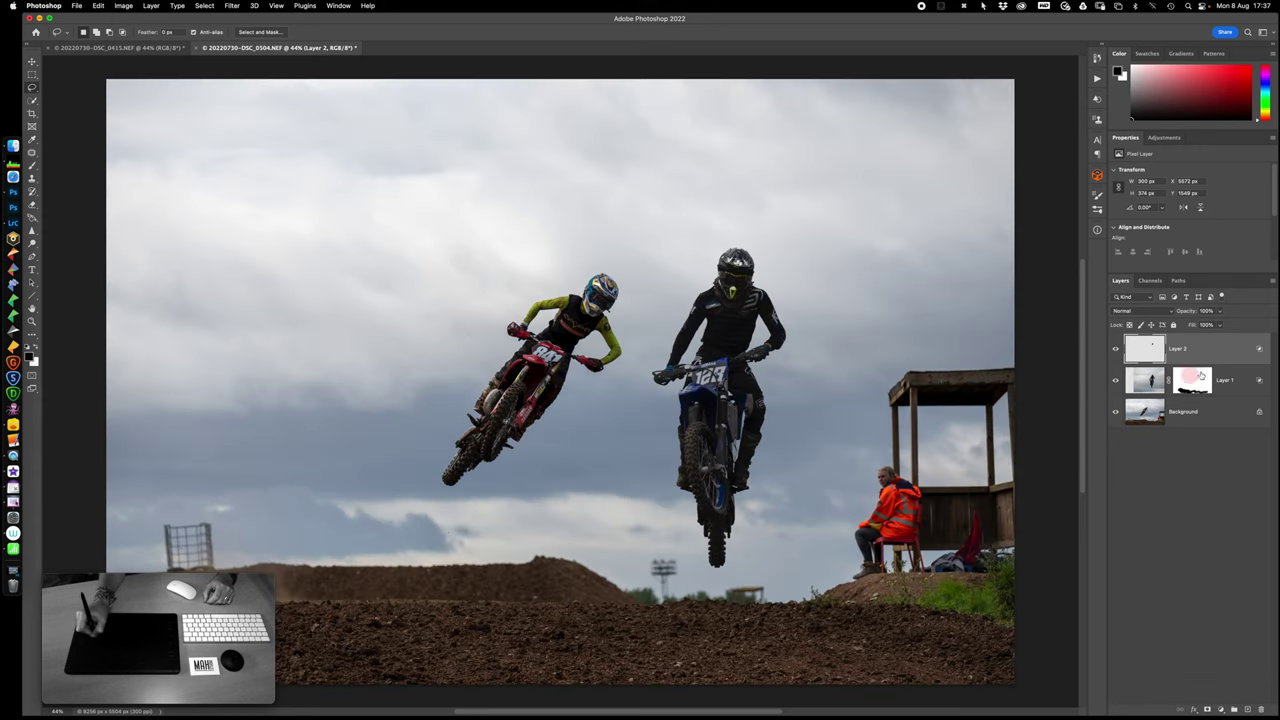
- Adjust Layer 2's Blend If brightness range, then delete Layer 2
double_click(1228, 353)
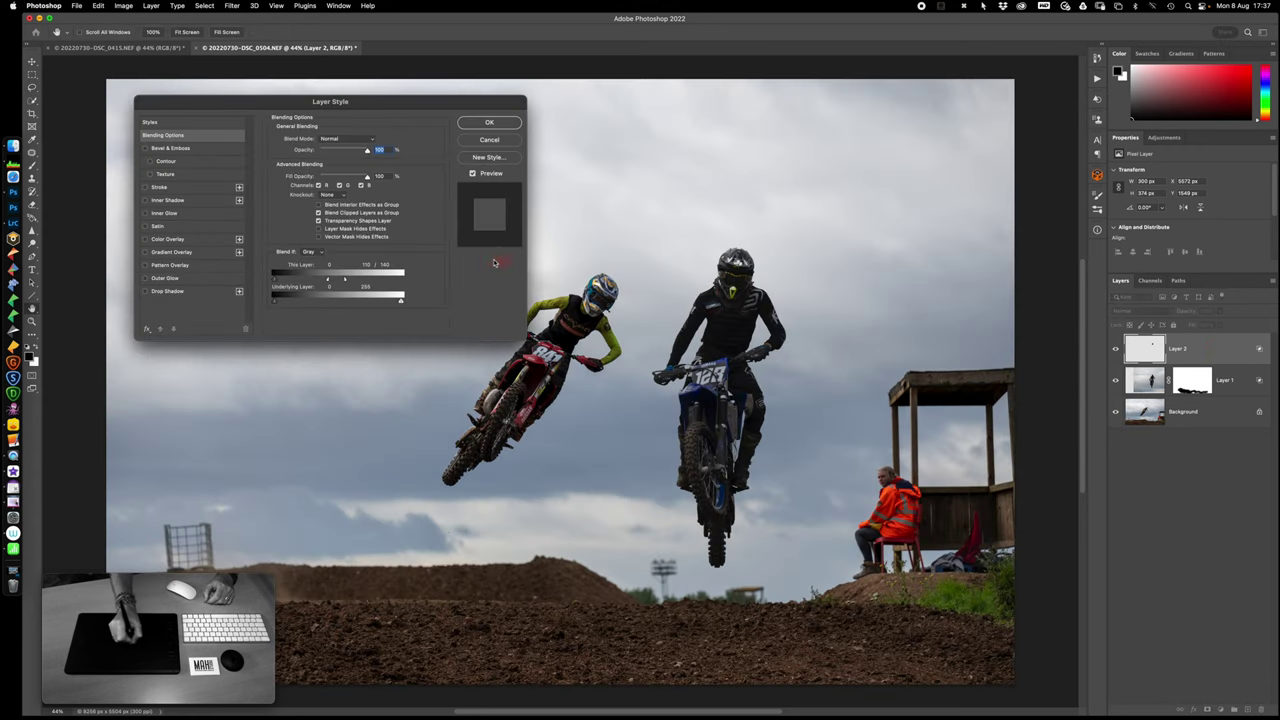
left_click_drag(341, 278, 346, 280)
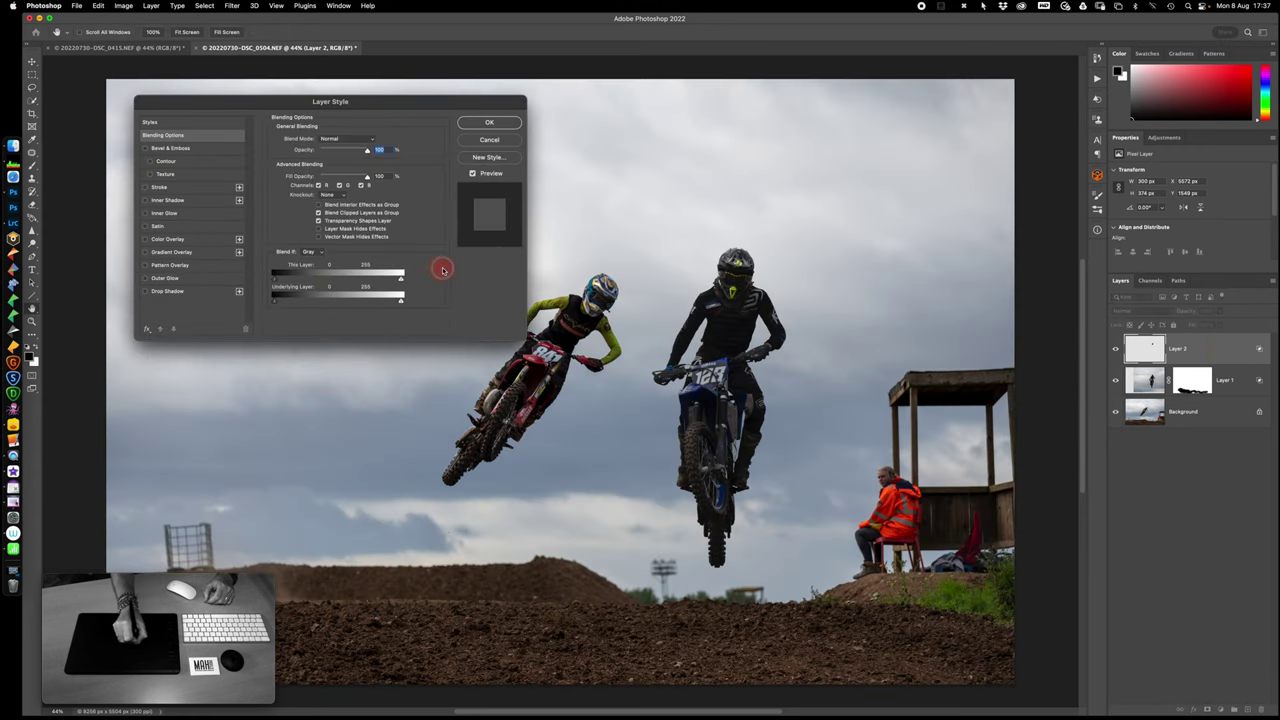
left_click(495, 123)
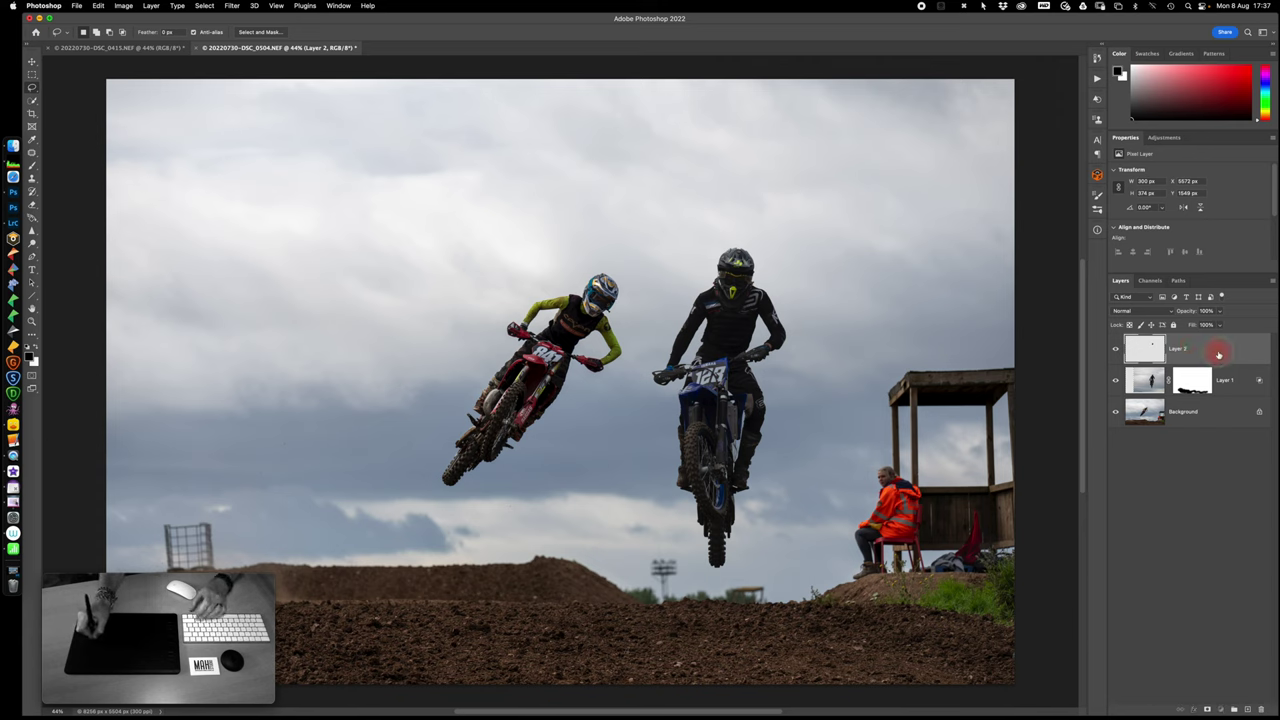
key("BackSpace")
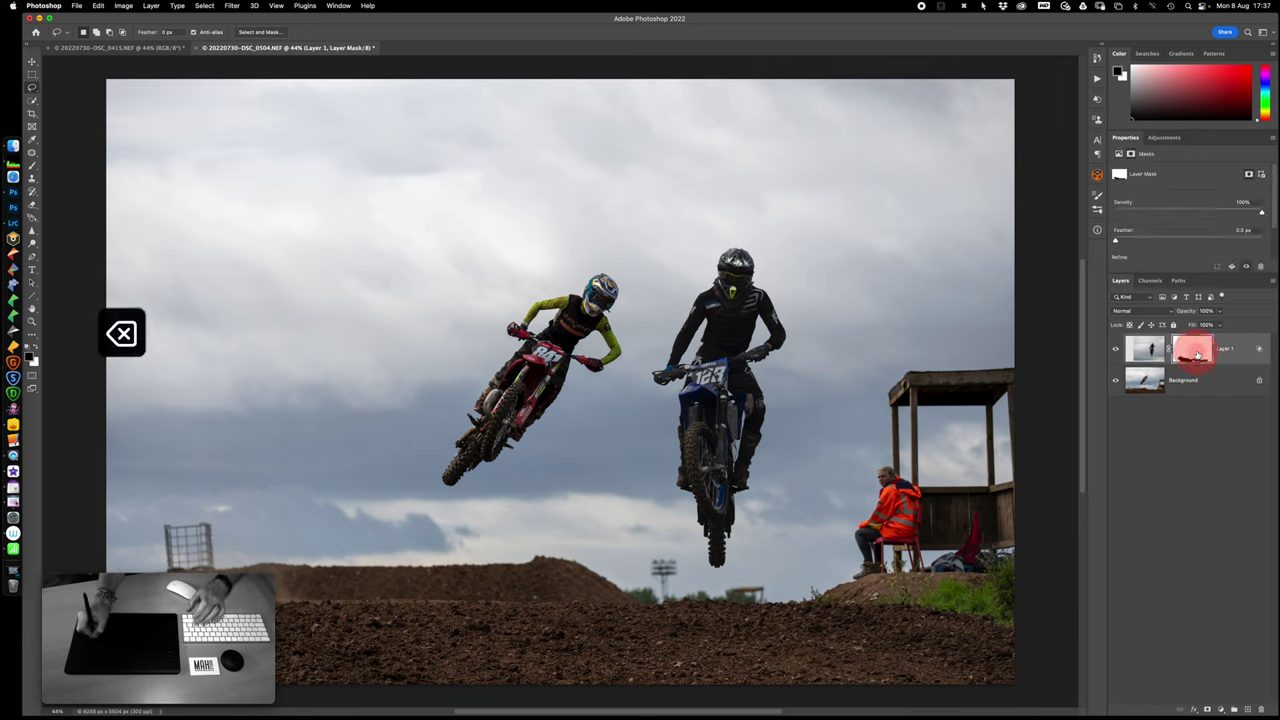
- Delete Layer 1's mask and reset its Blend If white slider to 255 for a 0–255 range
key("BackSpace")
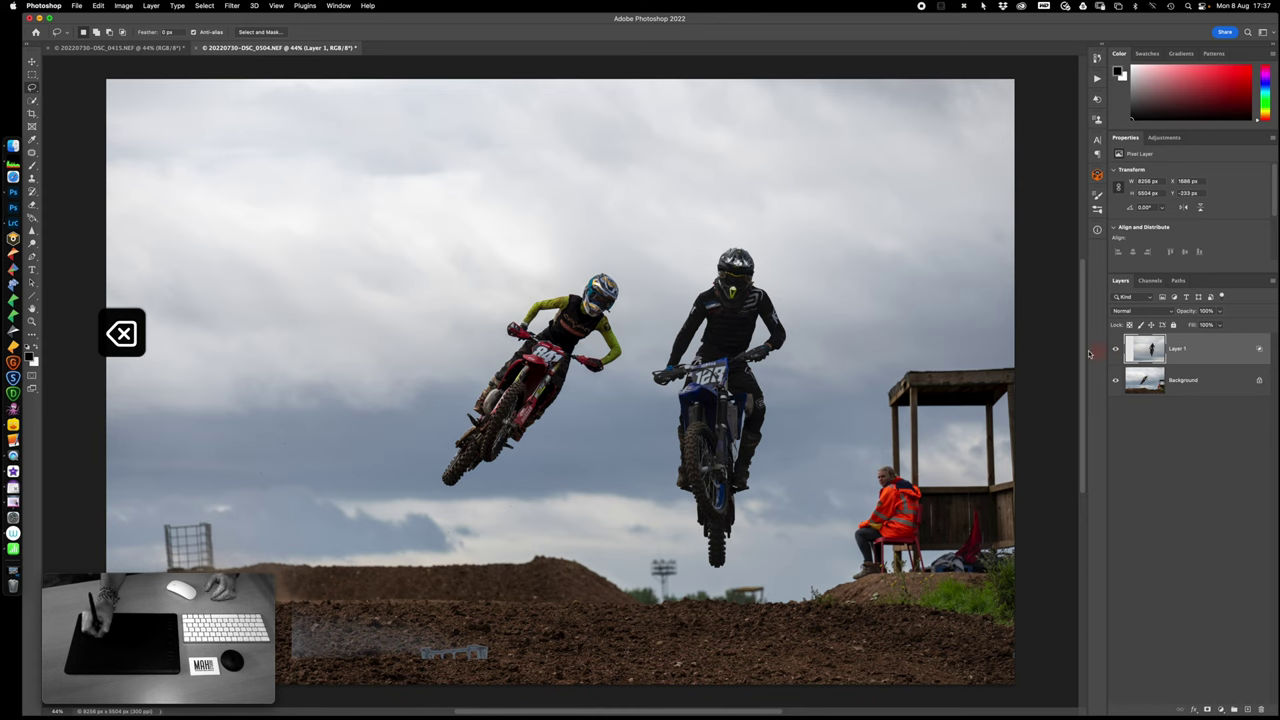
double_click(1226, 353)
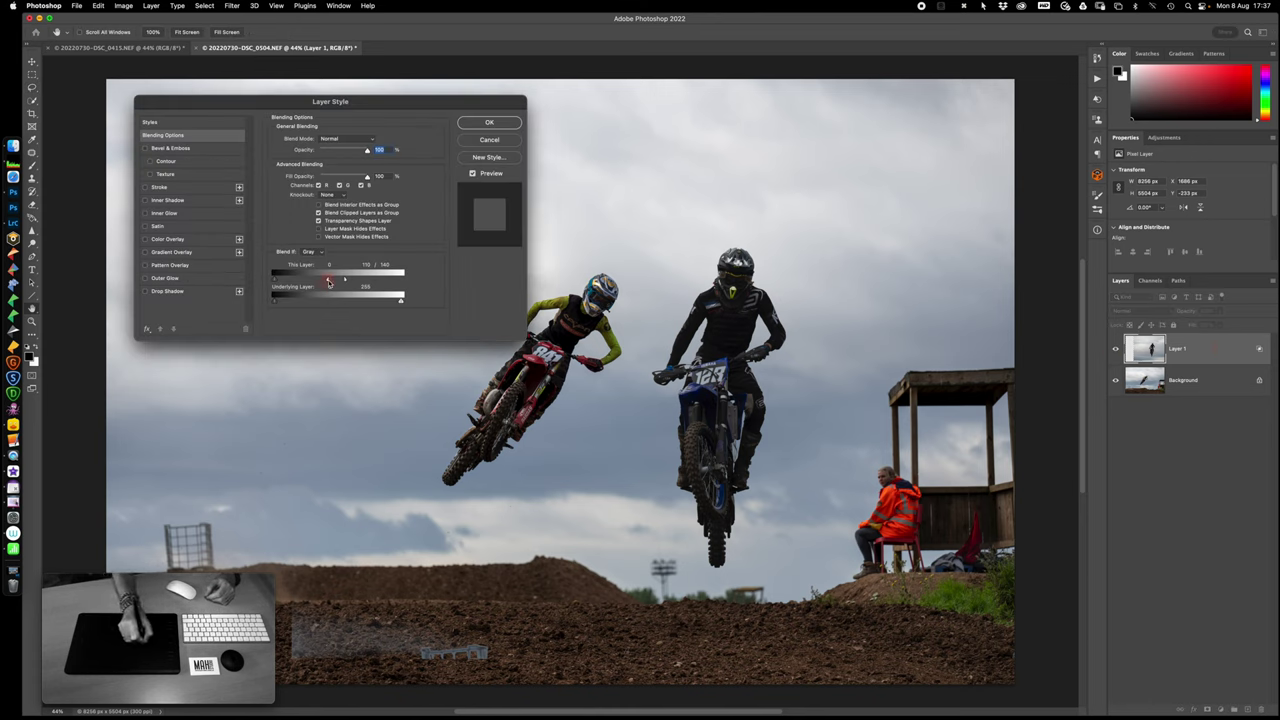
left_click_drag(329, 282, 405, 278)
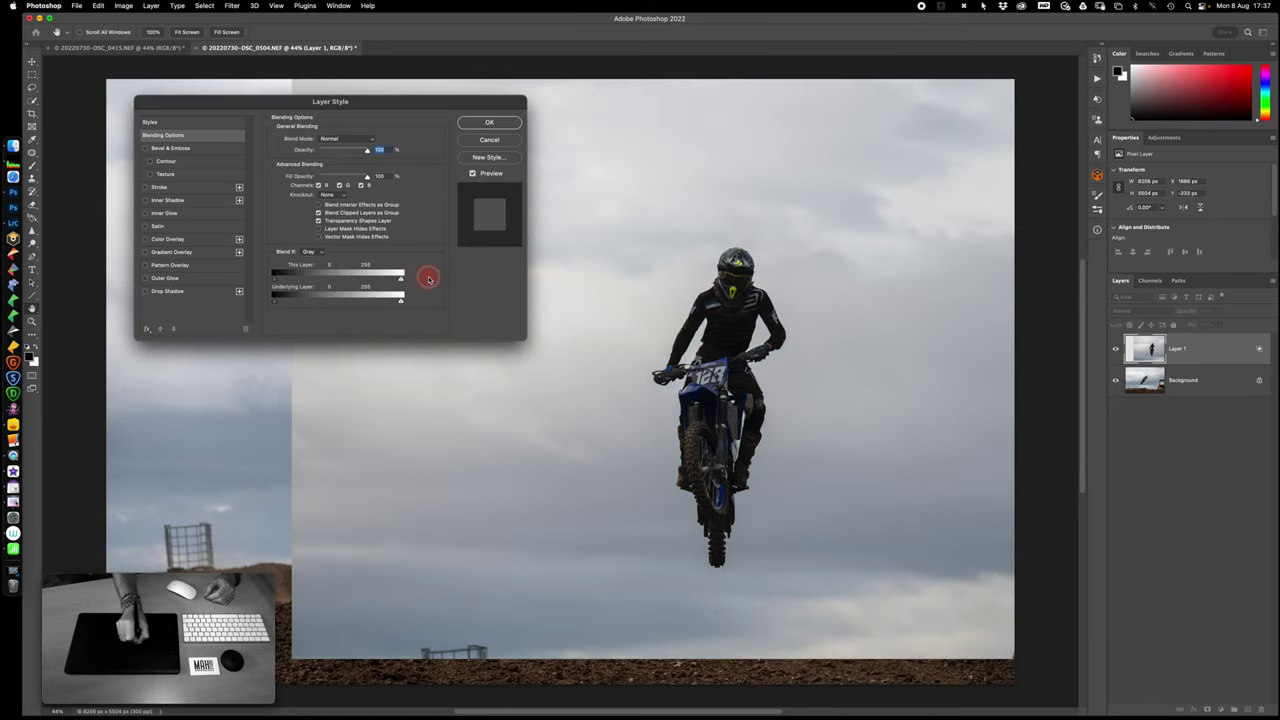
left_click(490, 123)
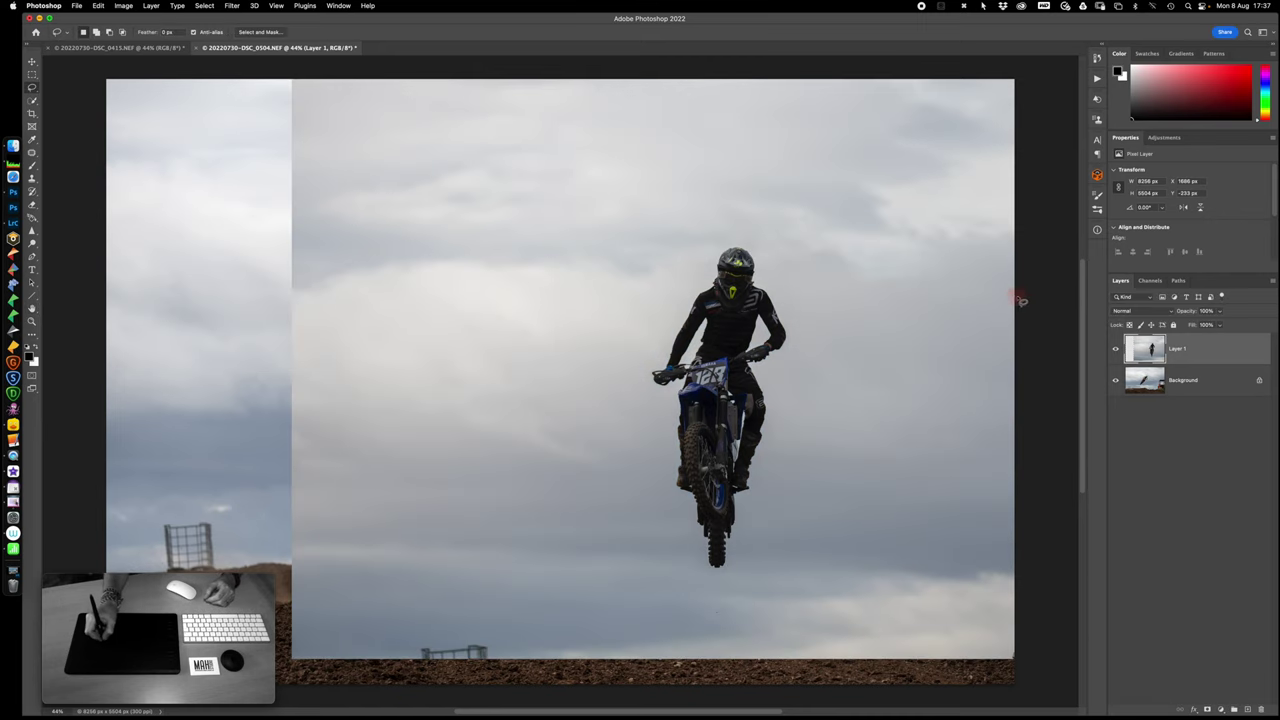
key("b")
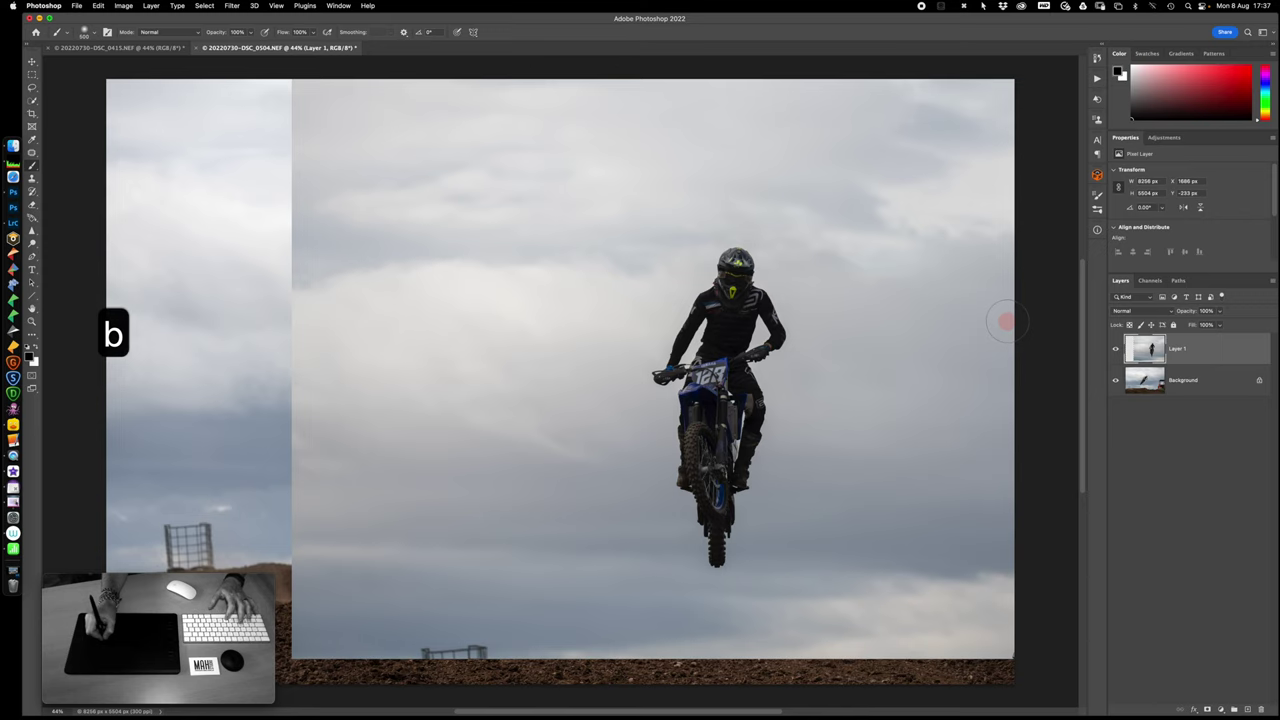
- Try Multiply on Layer 1, then settle on the Darken blend mode
left_click(1143, 313)
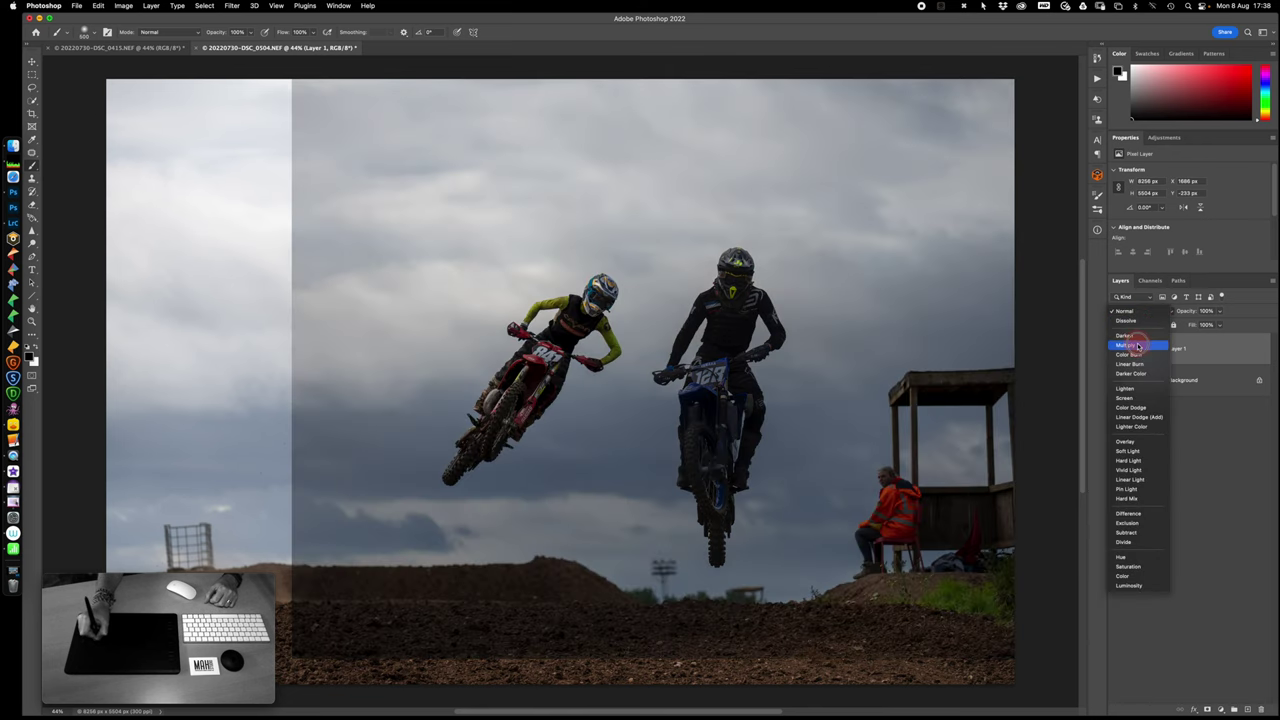
left_click(1137, 344)
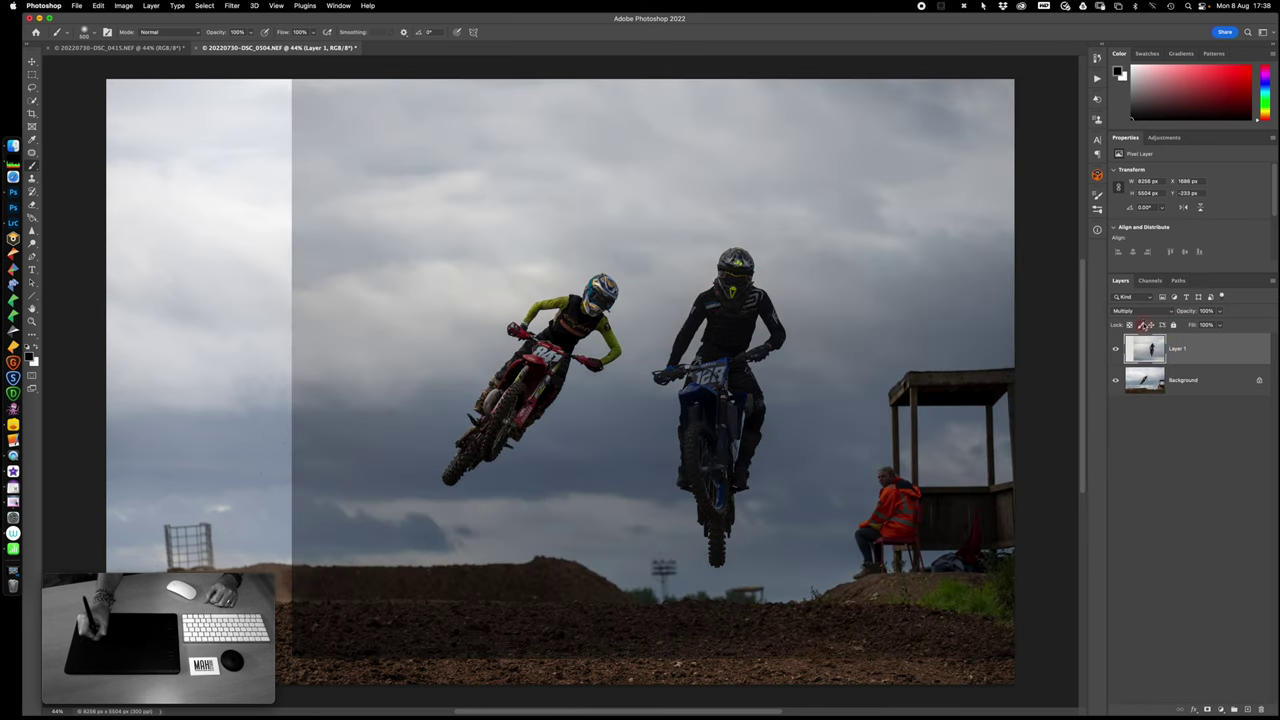
left_click(1145, 314)
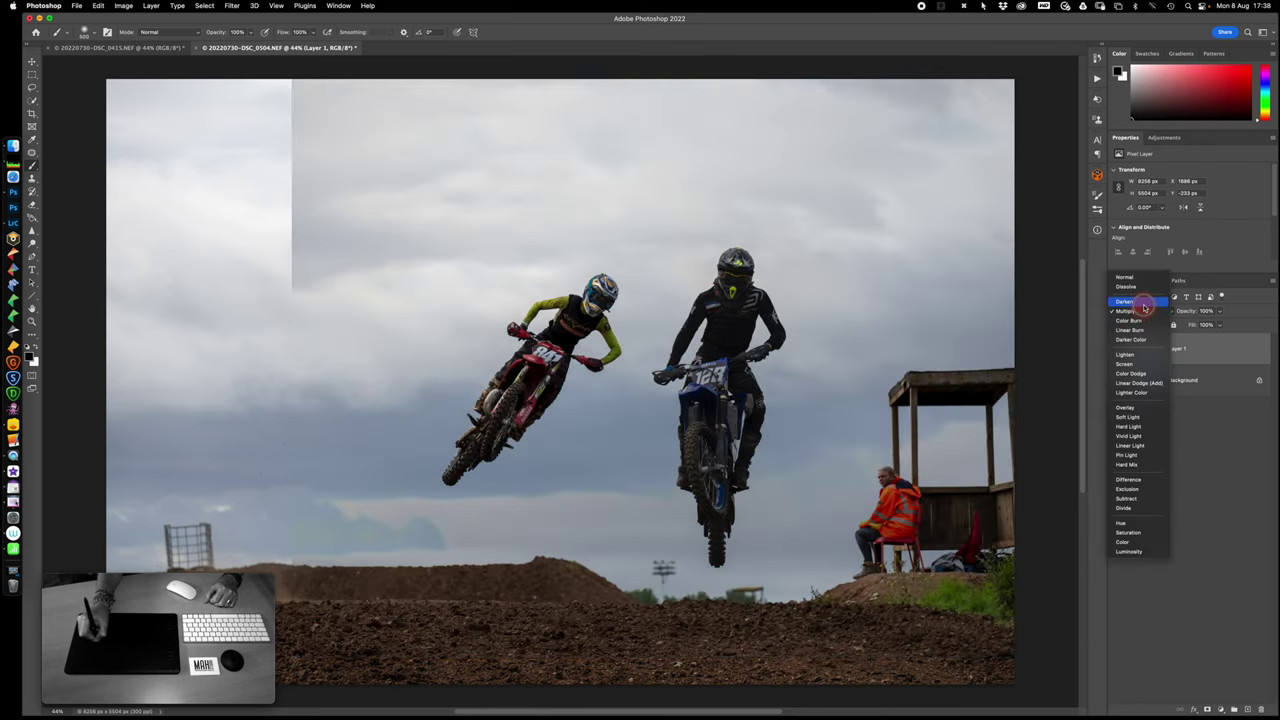
left_click(1136, 301)
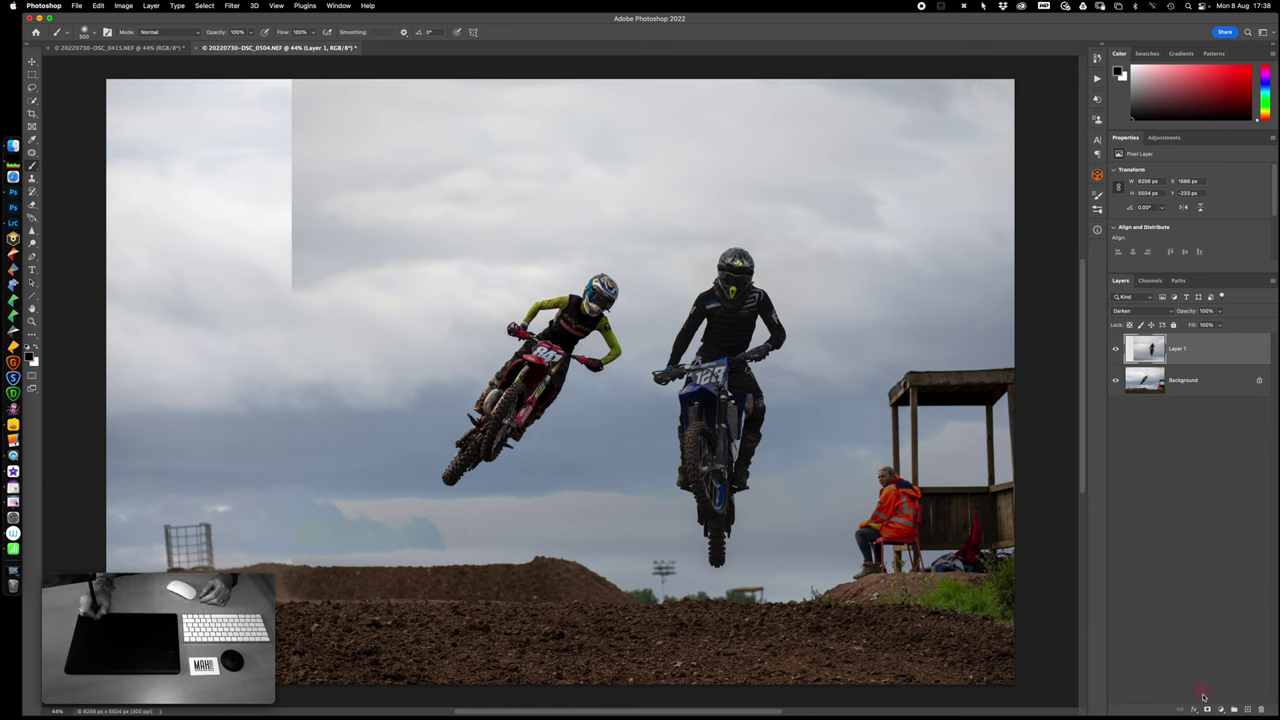
- Mask Layer 1 and paint out the hard edge in the upper-left sky with a large brush, keeping Darken
left_click(1207, 708)
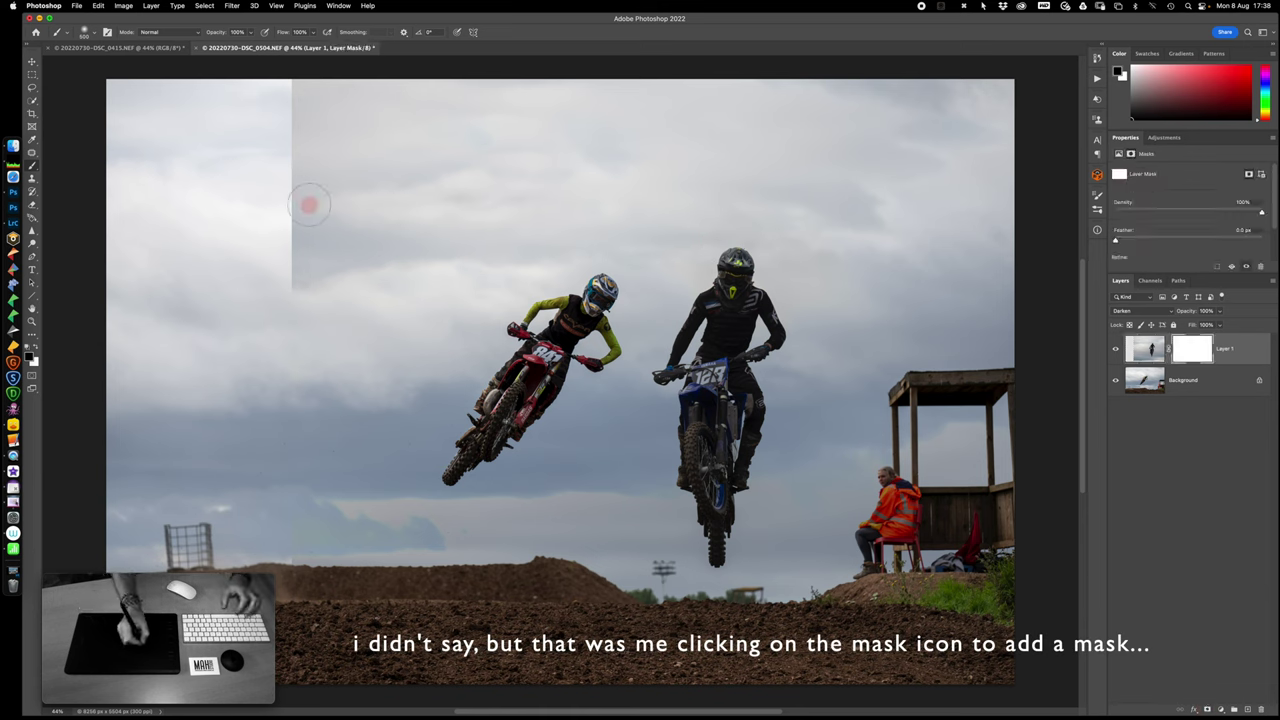
key("b")
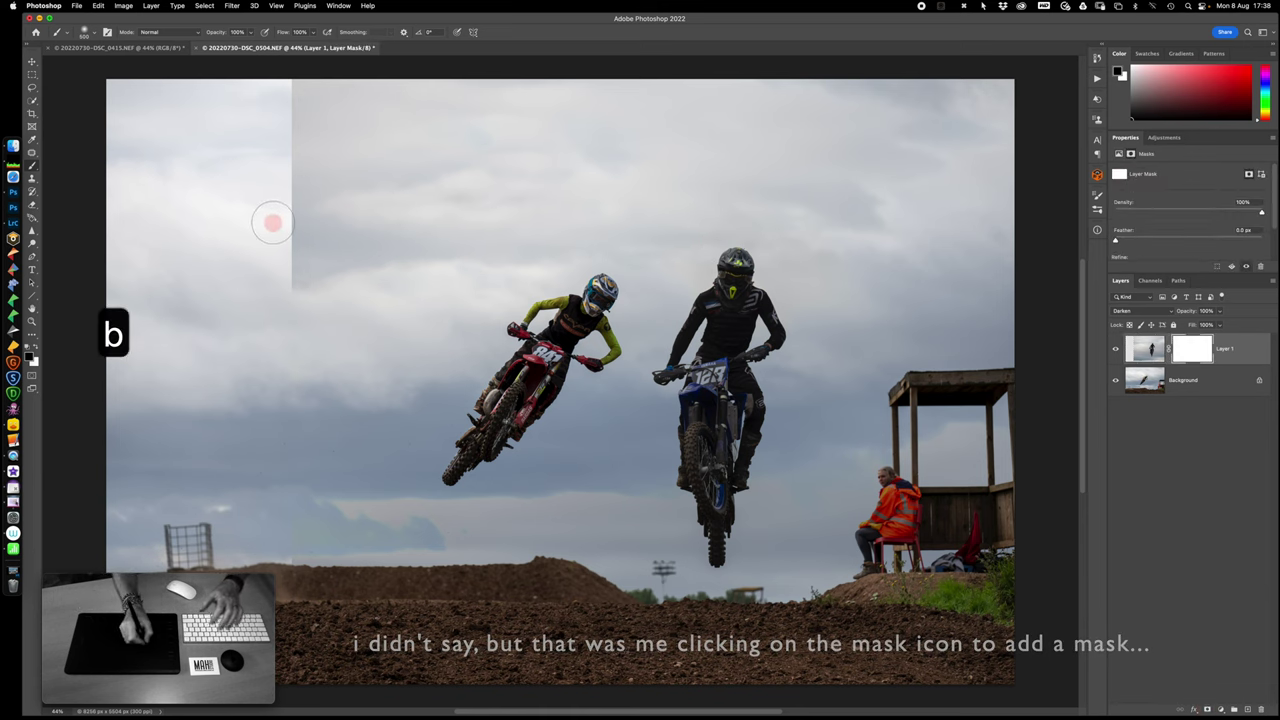
key("bracketright")
key("bracketright")
key("bracketright")
key("bracketright")
key("bracketright")
key("bracketright")
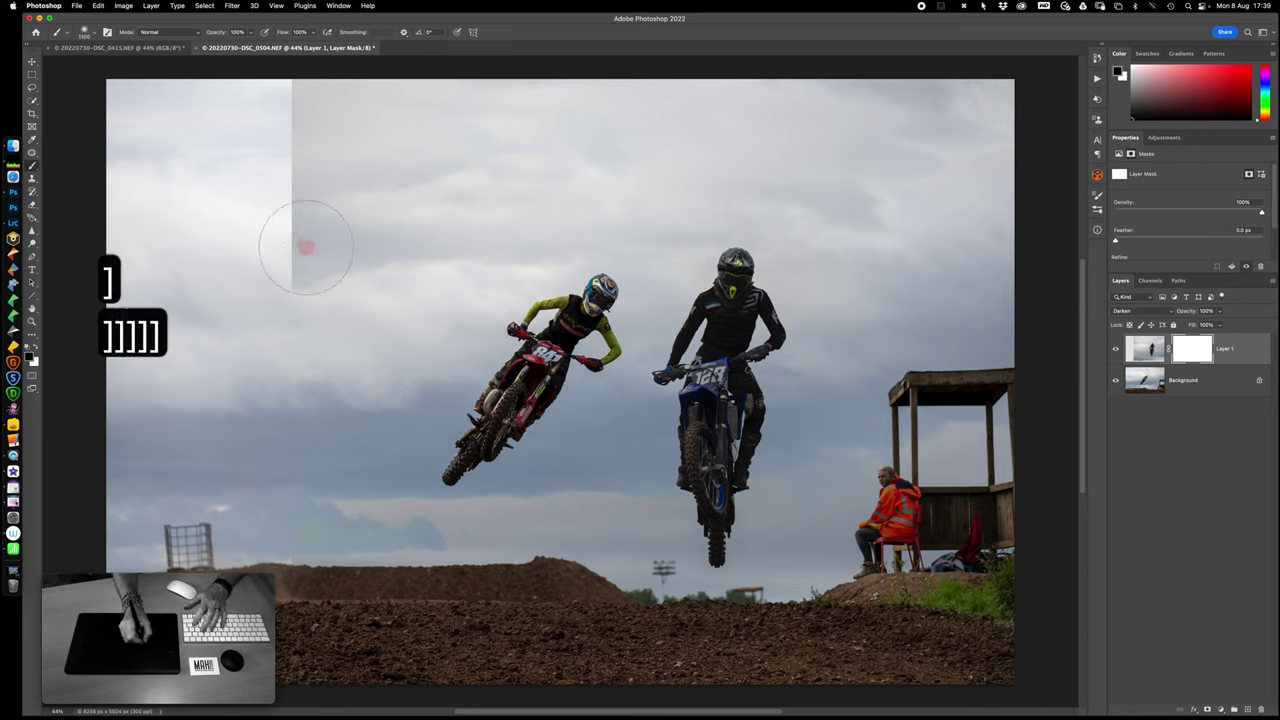
mouse_move(306, 246)
left_mouse_down()
mouse_move(445, 214)
mouse_move(277, 257)
mouse_move(557, 113)
mouse_move(313, 124)
left_mouse_up()
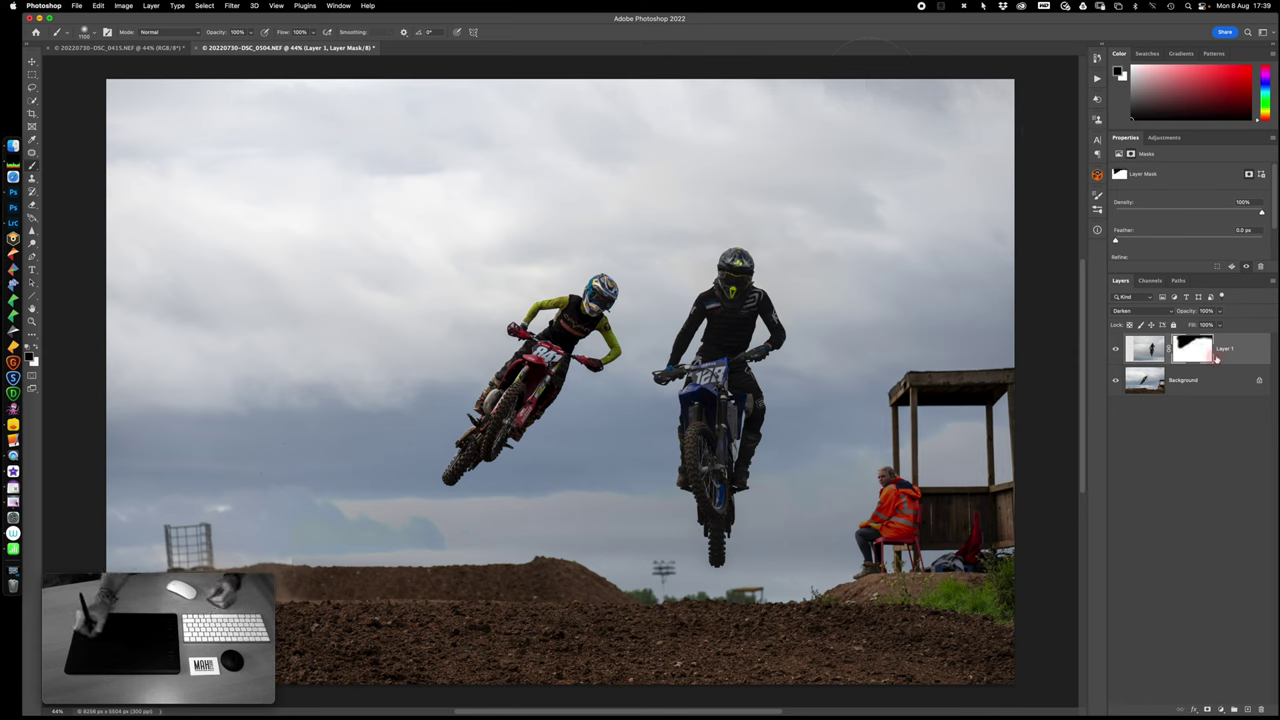
left_click(1137, 314)
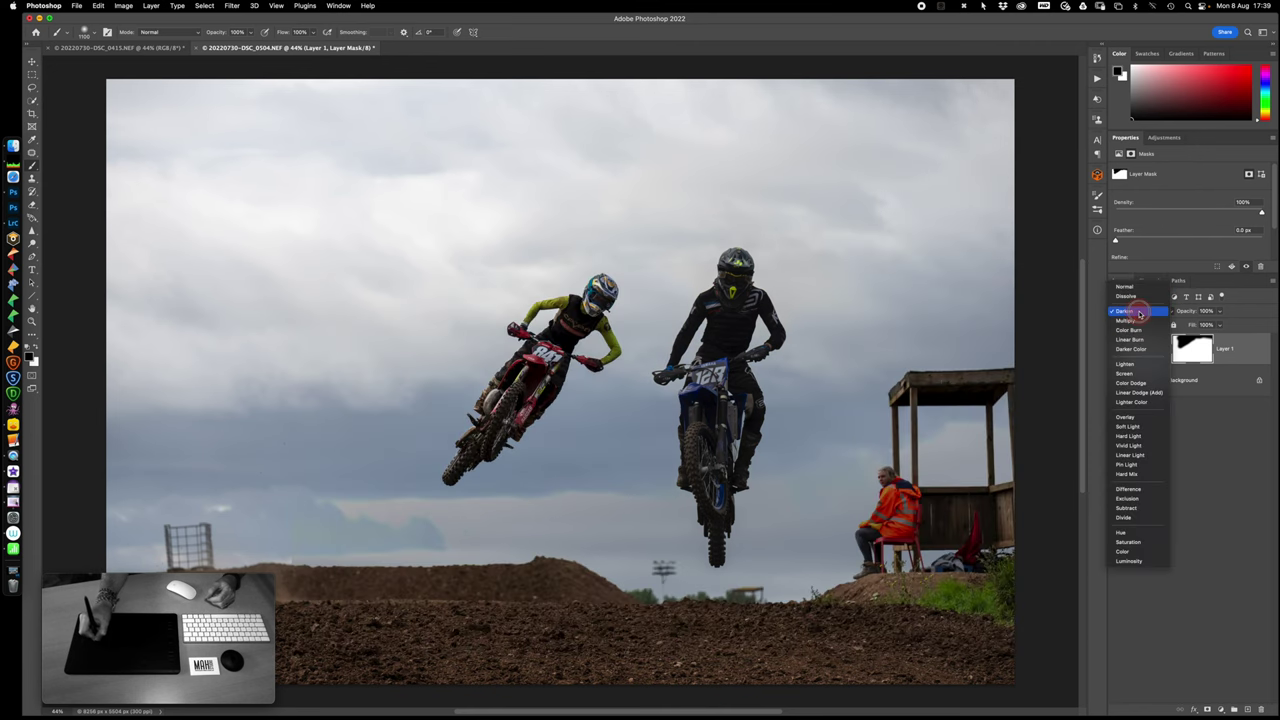
left_click(1138, 313)
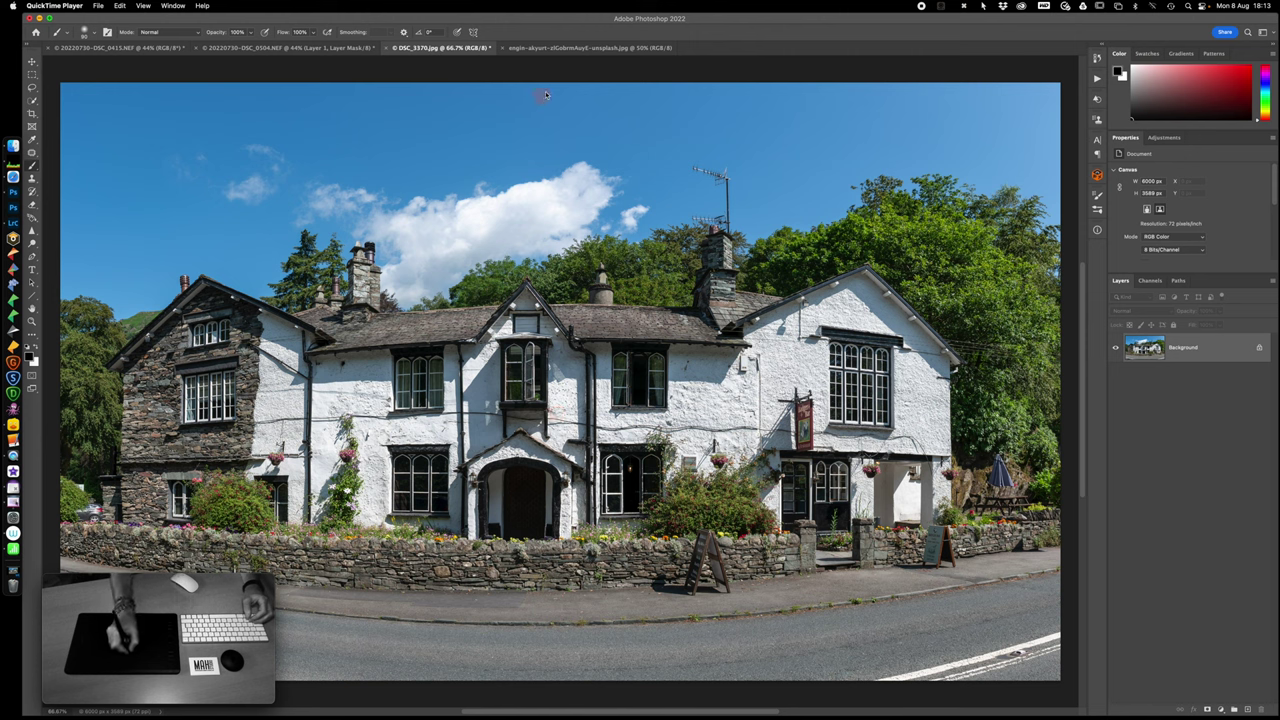
- Copy the cumulus cloud photo into the inn document DSC_3370.jpg as Layer 1
left_click(538, 50)
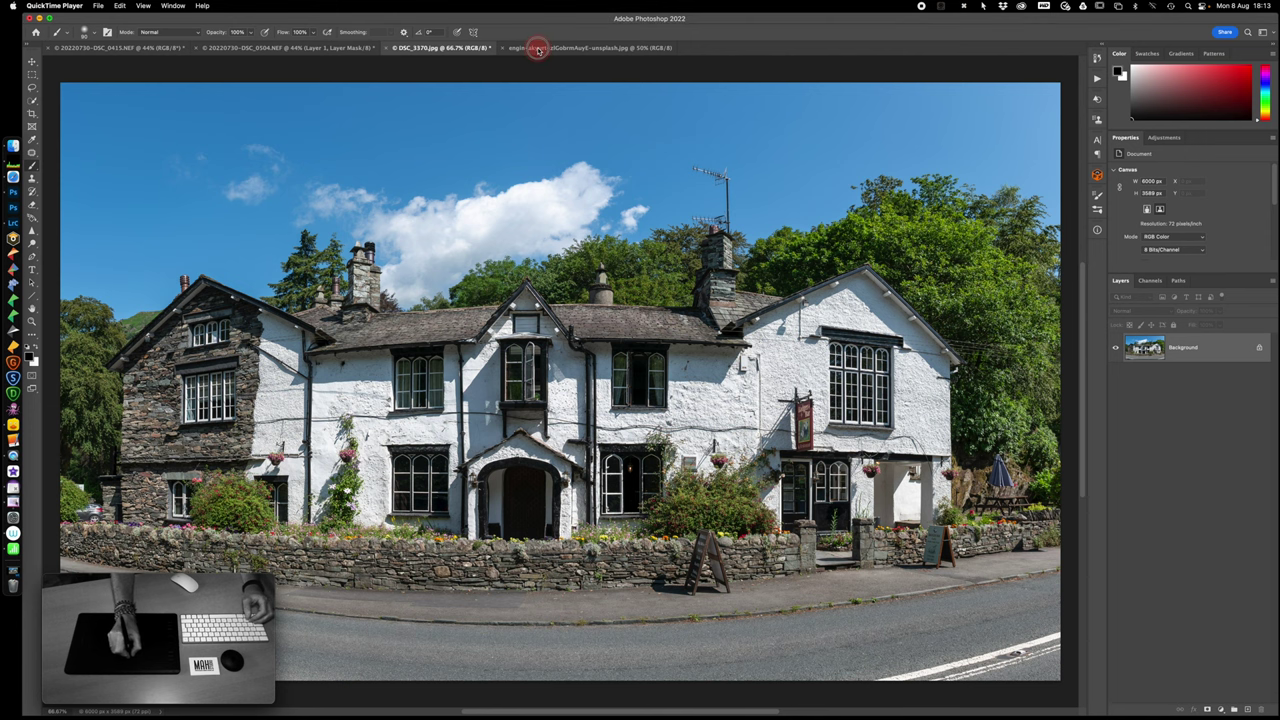
left_click(539, 49)
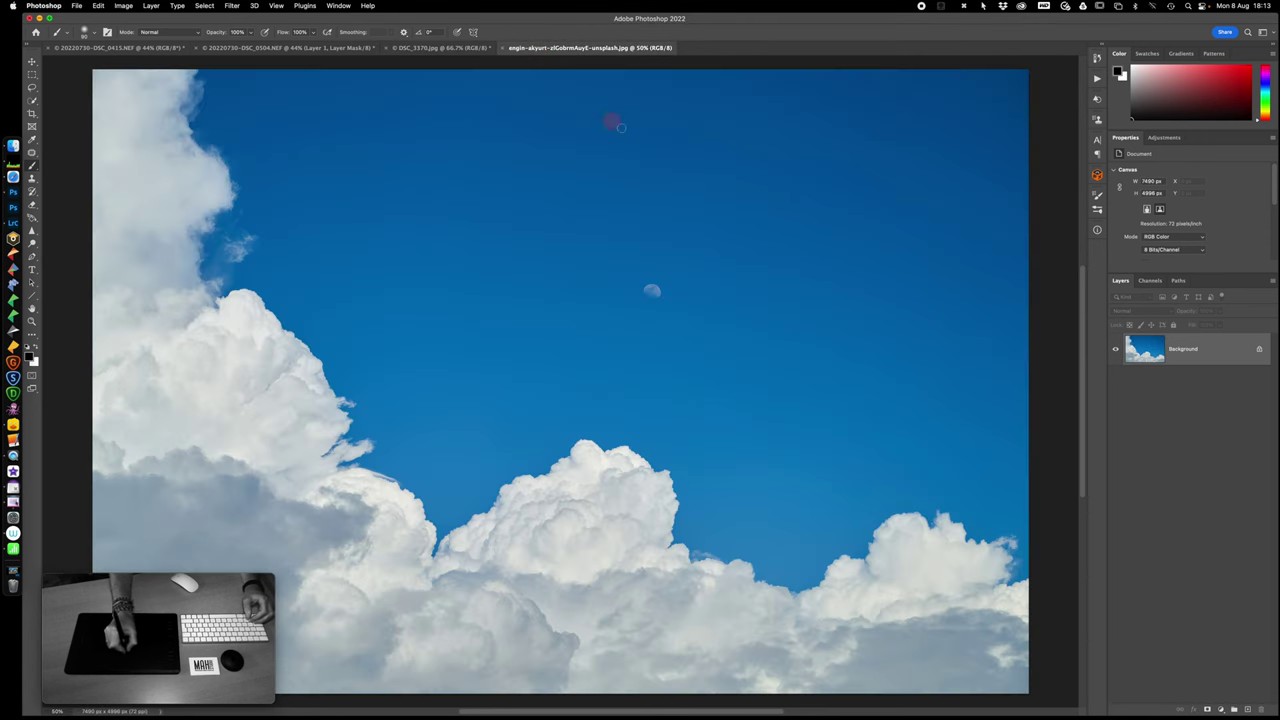
left_click_drag(1213, 357, 587, 295)
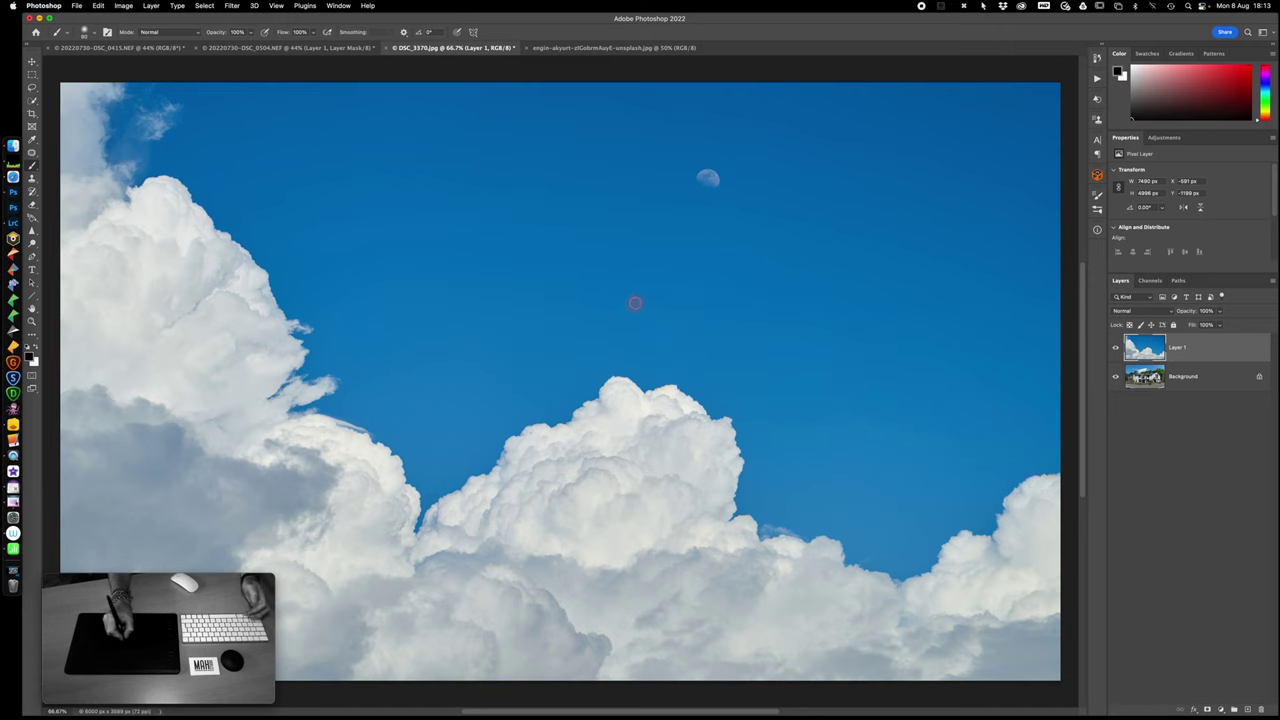
- Free-transform the cloud layer into position covering the sky and upper roofline
key("super+t")
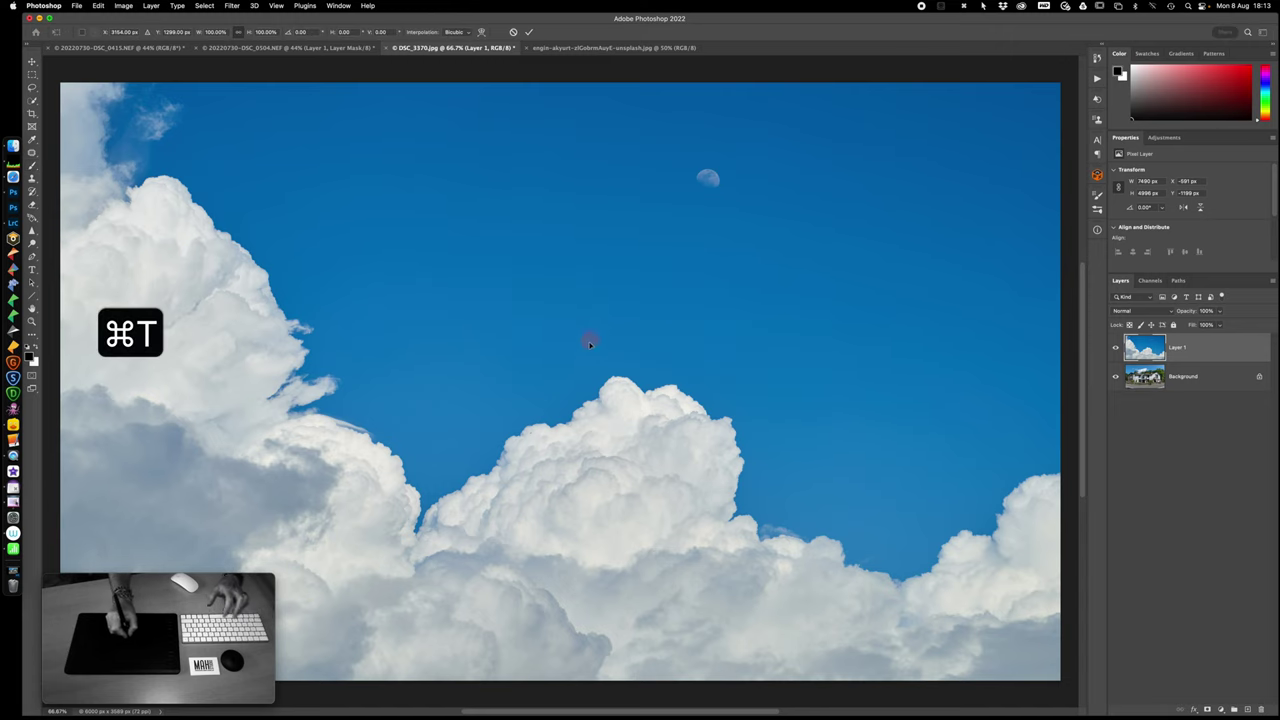
left_click_drag(599, 330, 587, 95)
left_click_drag(595, 295, 589, 160)
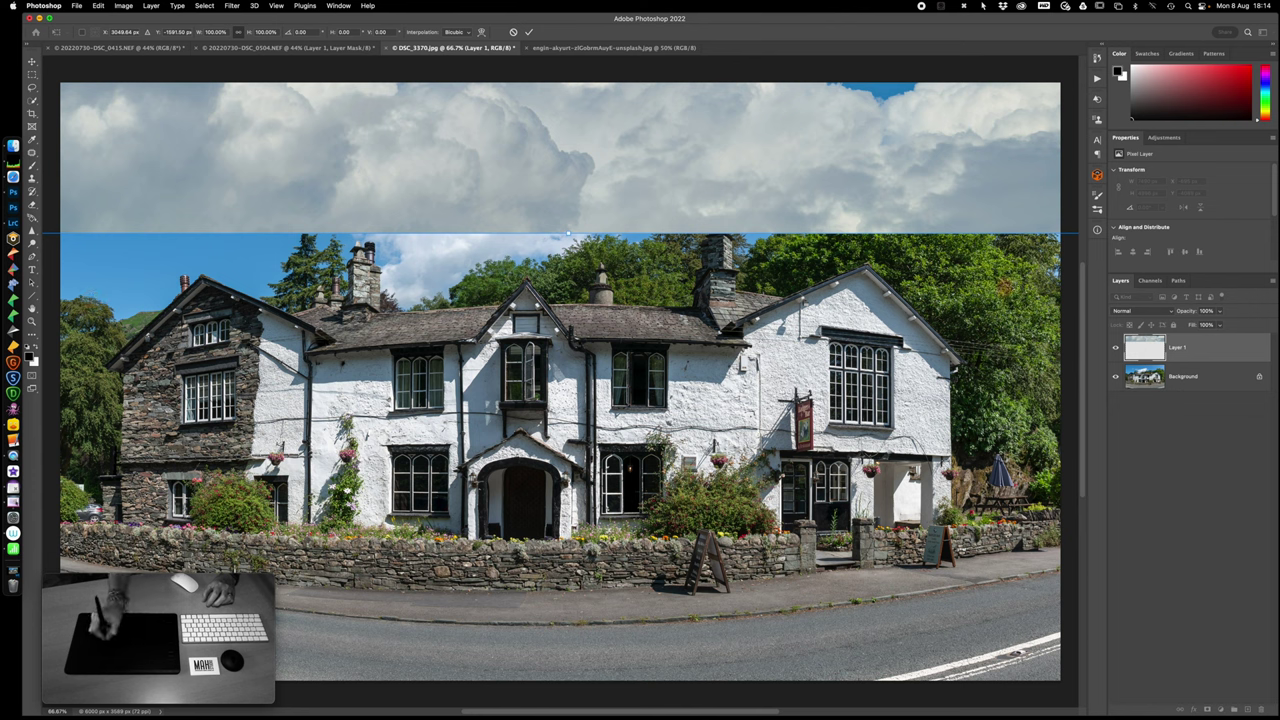
left_click_drag(645, 204, 630, 309)
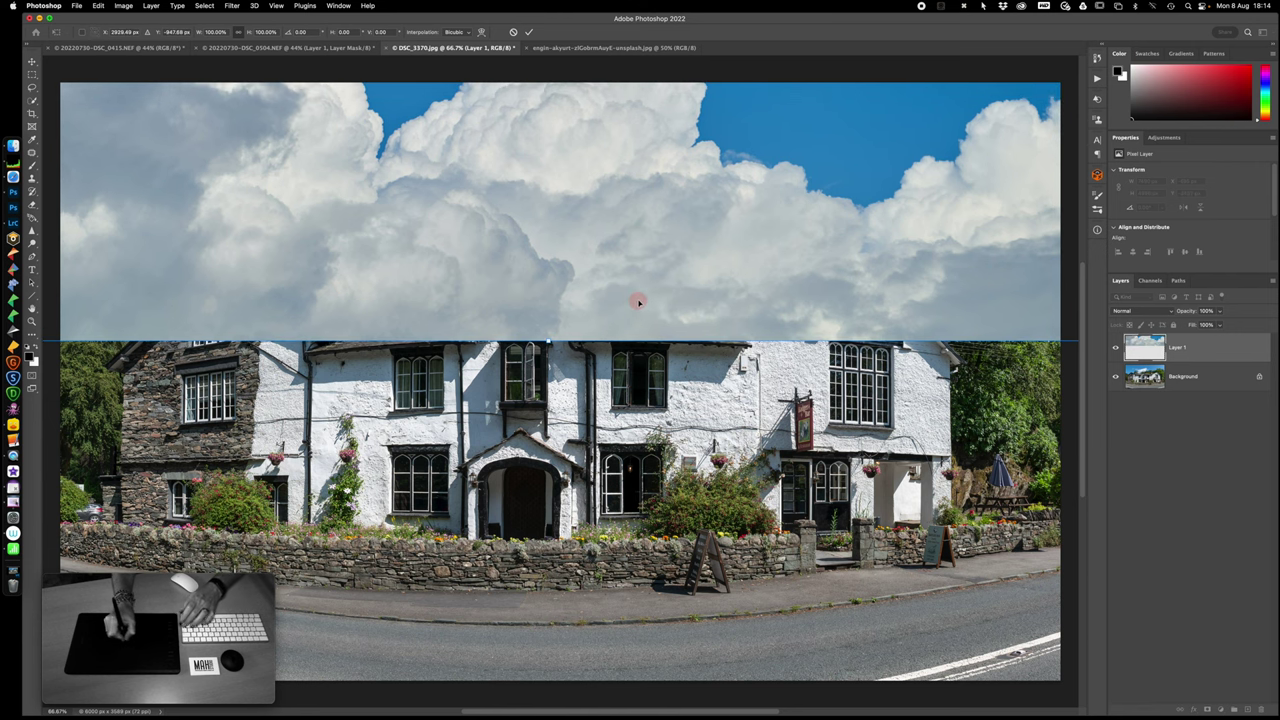
key("Return")
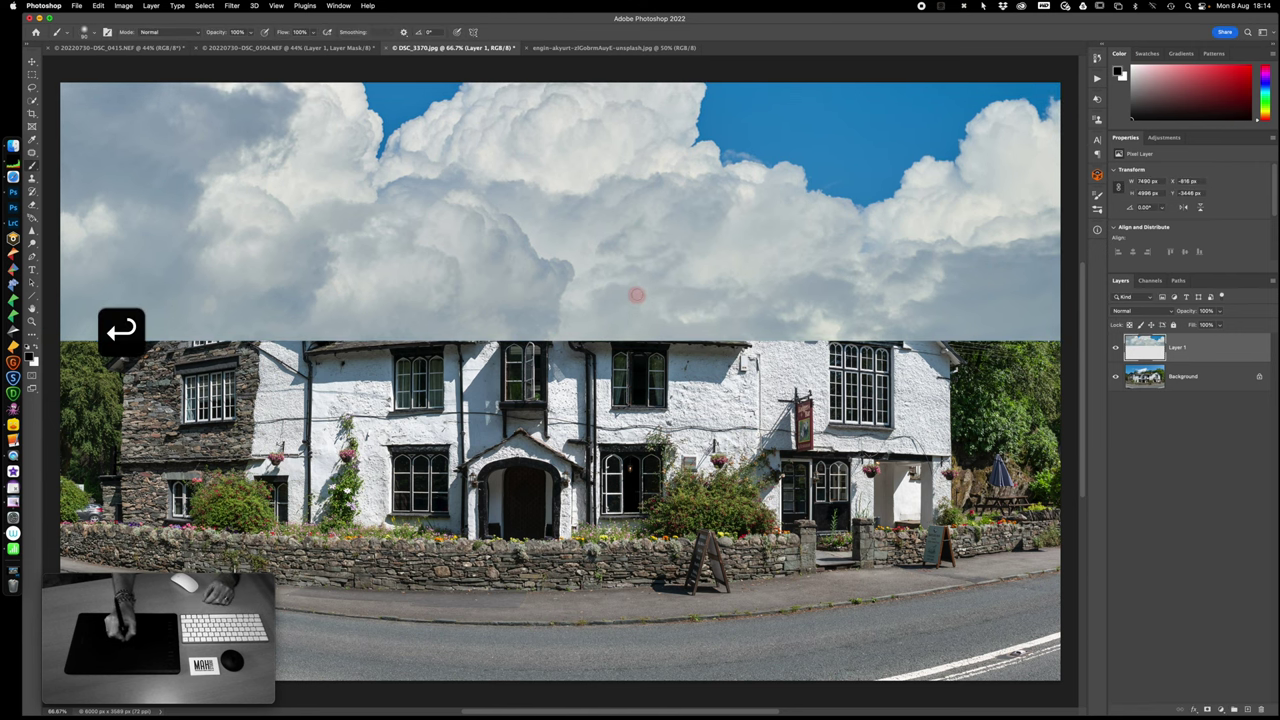
- In Layer 1's blending options, set Blend If to Blue and try the This Layer sliders
double_click(1232, 352)
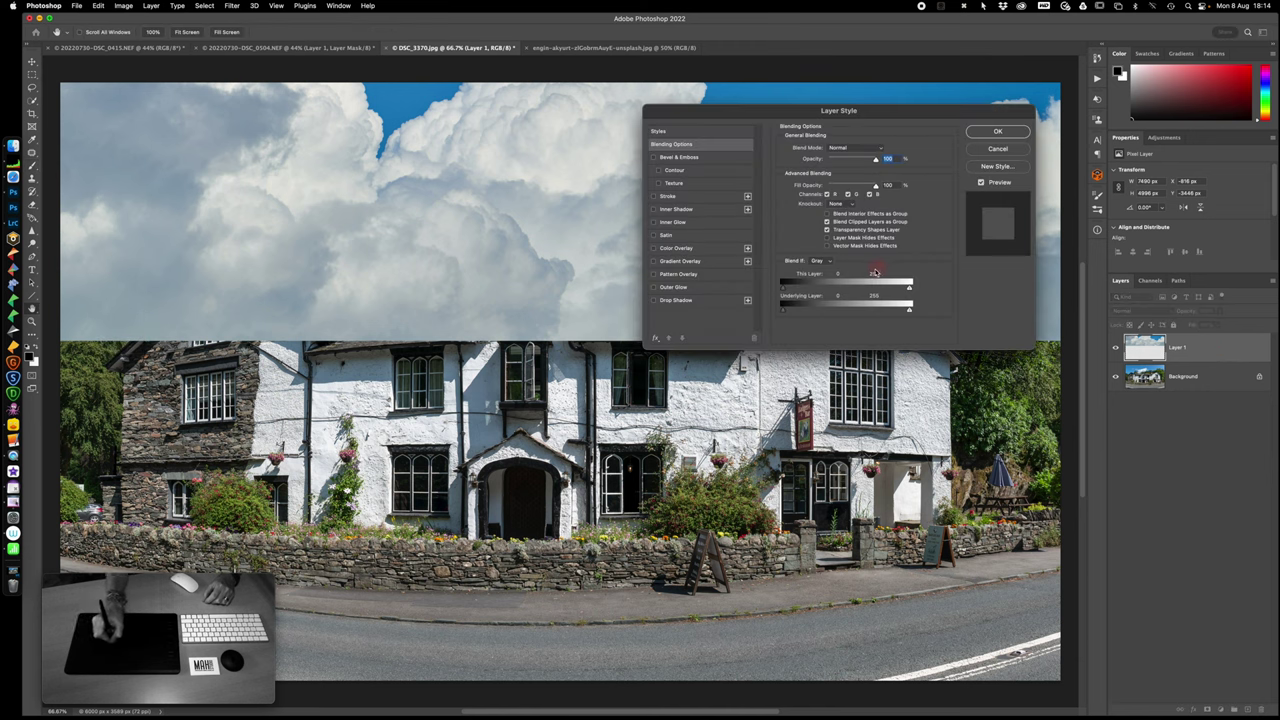
left_click(829, 262)
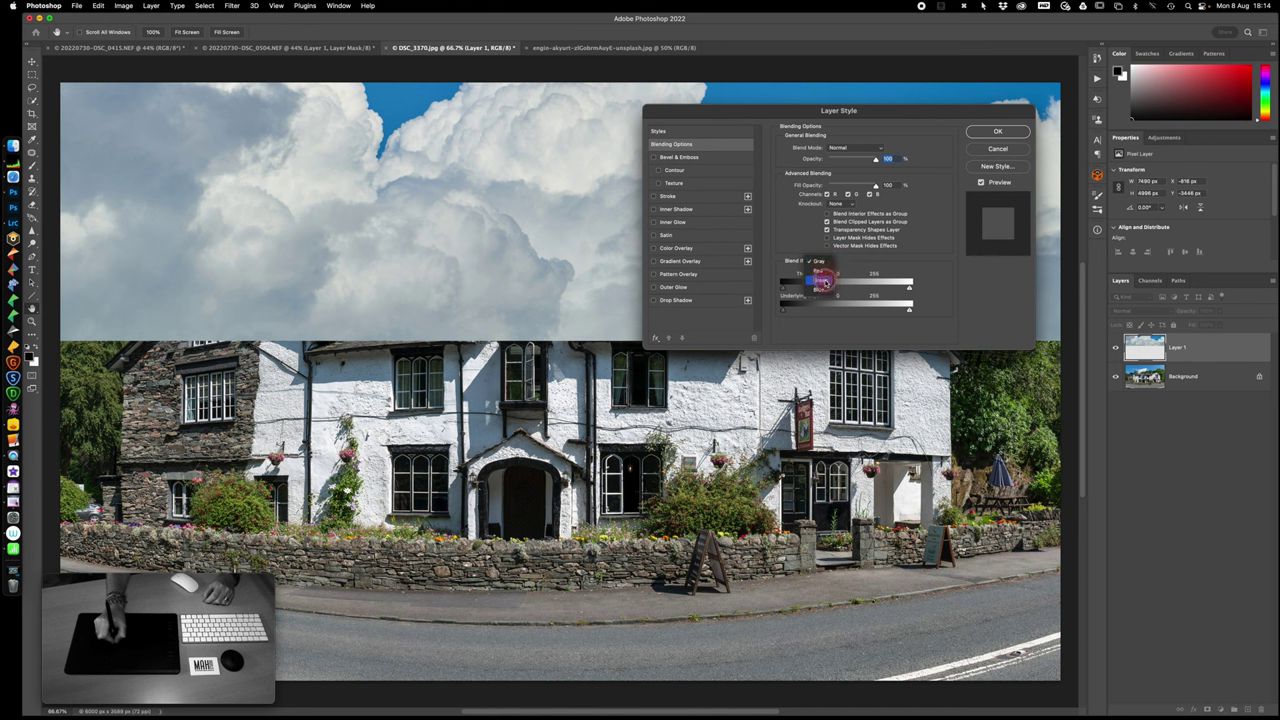
left_click(822, 291)
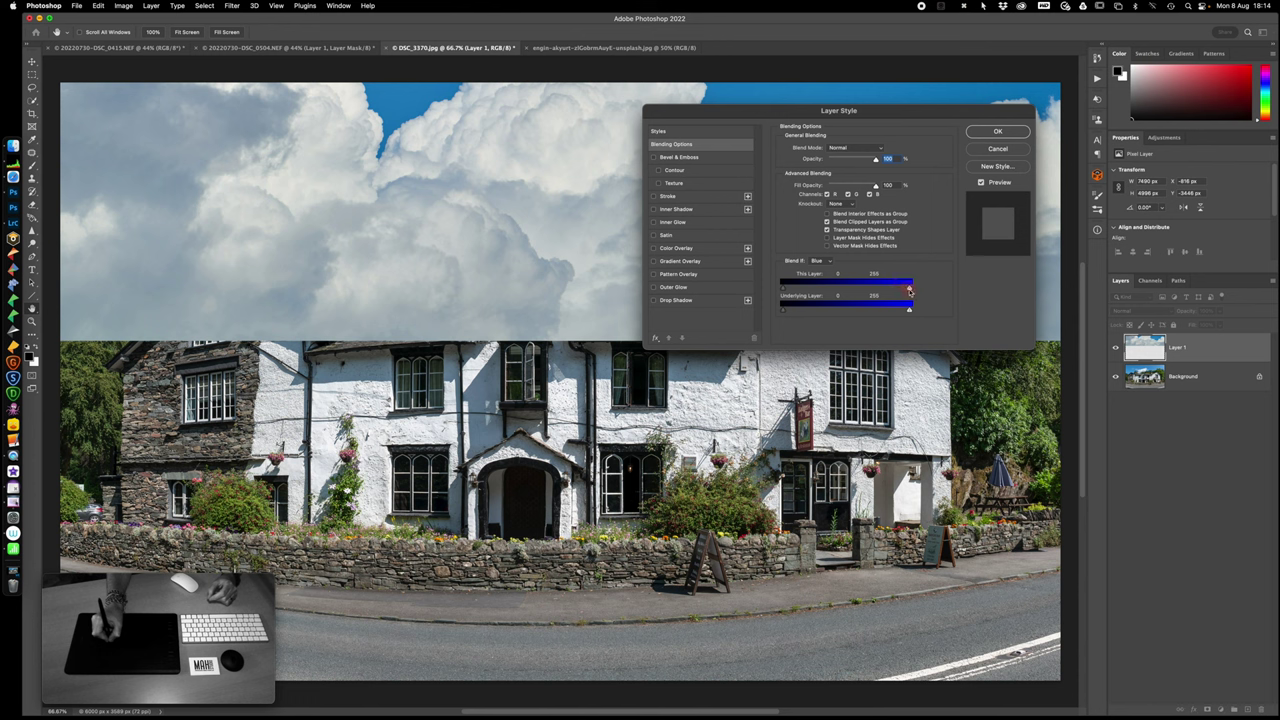
left_click_drag(904, 290, 918, 292)
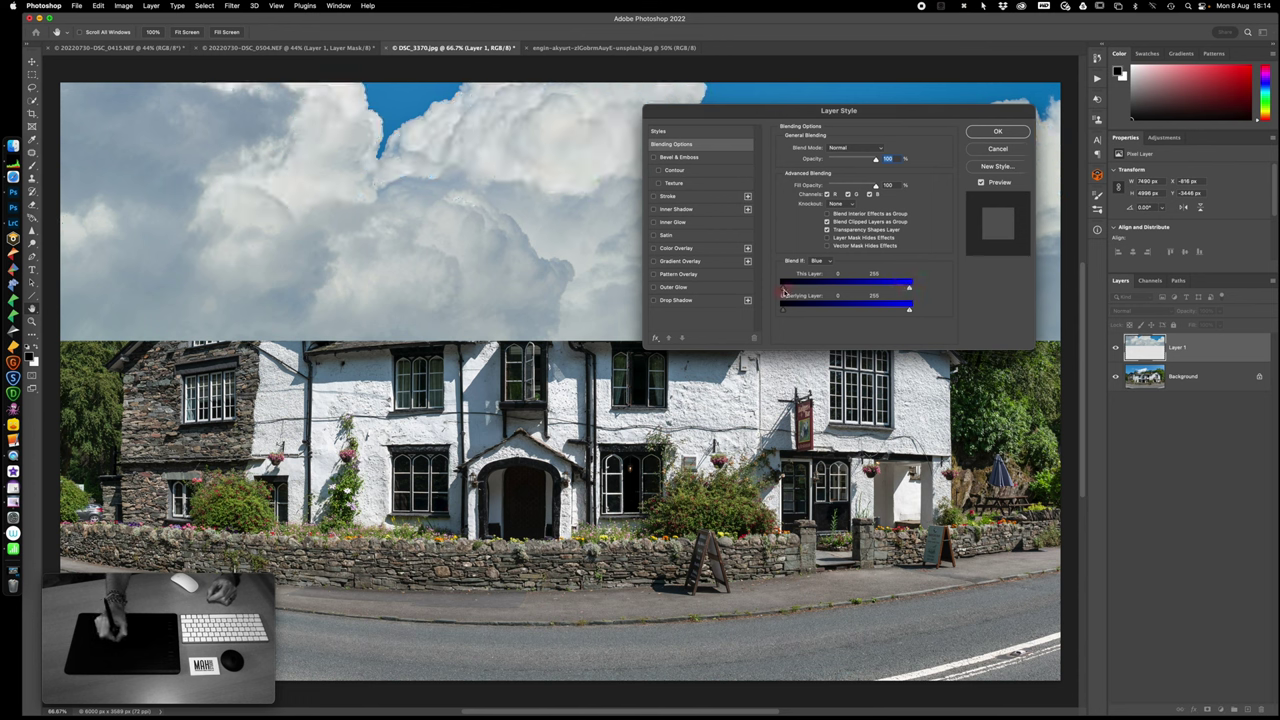
mouse_move(783, 289)
left_mouse_down()
mouse_move(804, 291)
mouse_move(785, 291)
left_mouse_up()
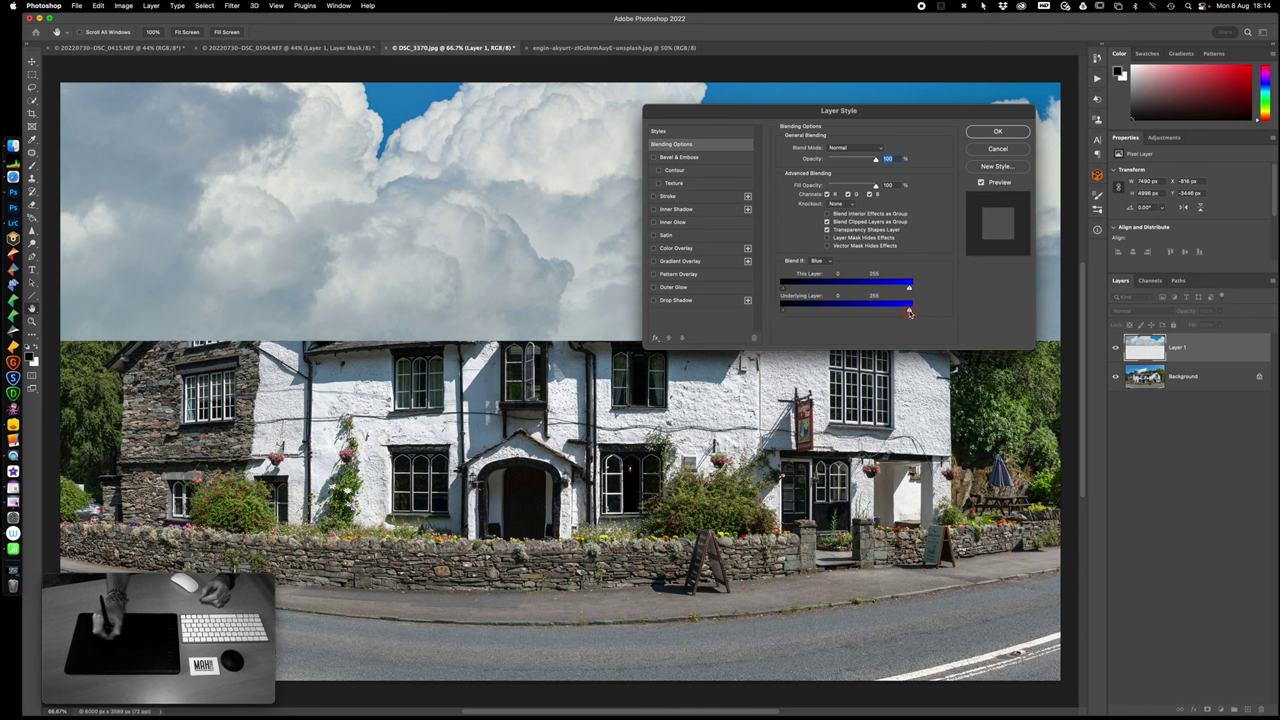
- Split the Blue Underlying Layer black slider to about 175/187 so the inn shows through, and apply
left_click_drag(909, 312, 866, 314)
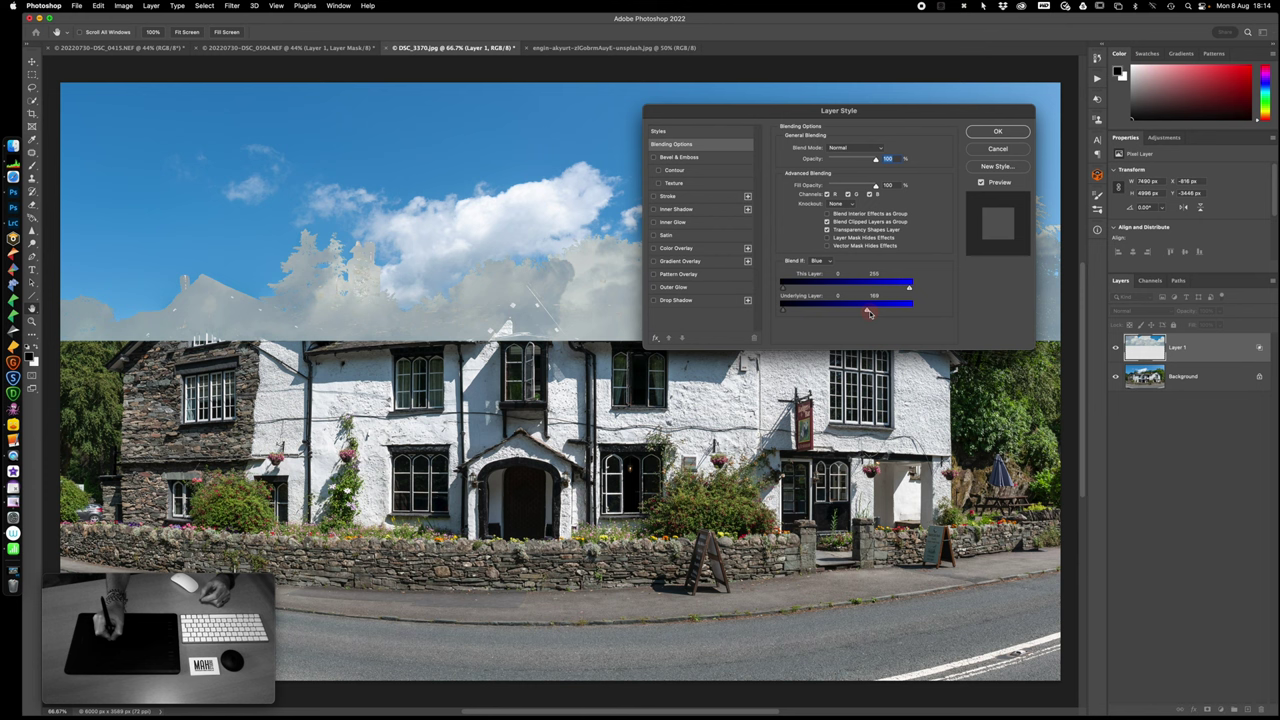
left_click_drag(878, 312, 912, 309)
left_click_drag(783, 313, 846, 310)
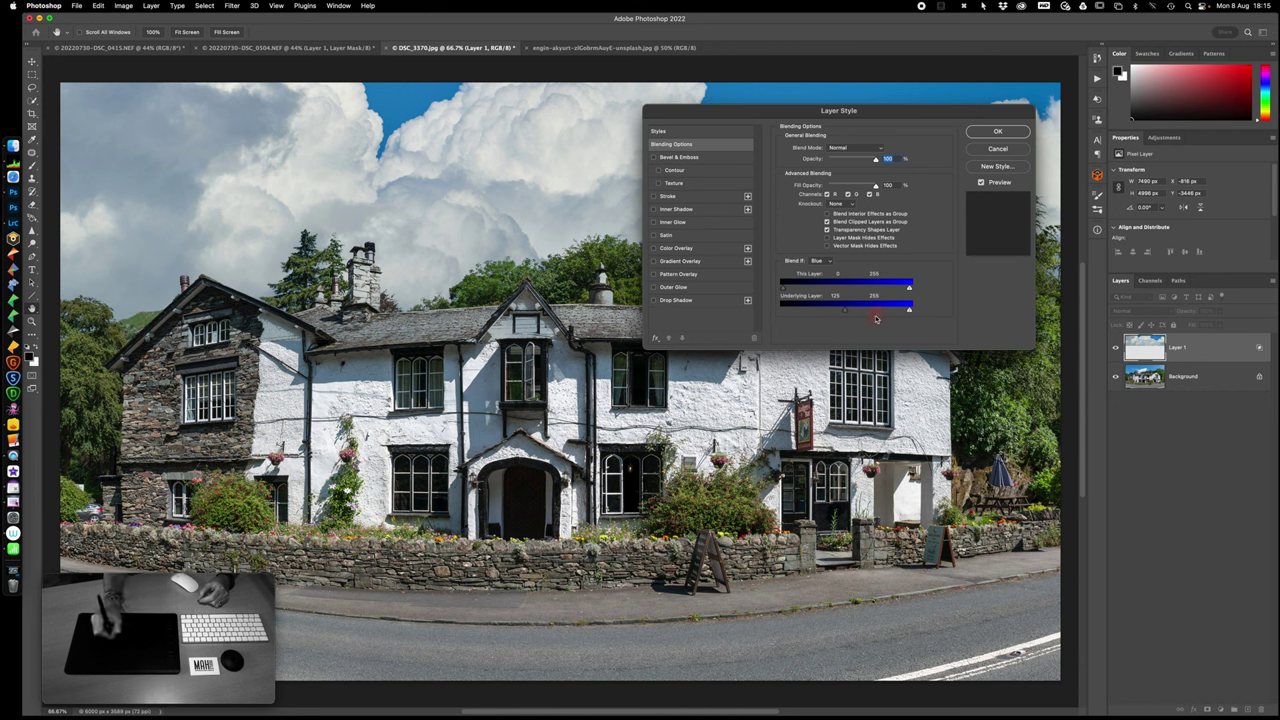
left_click_drag(846, 313, 874, 311)
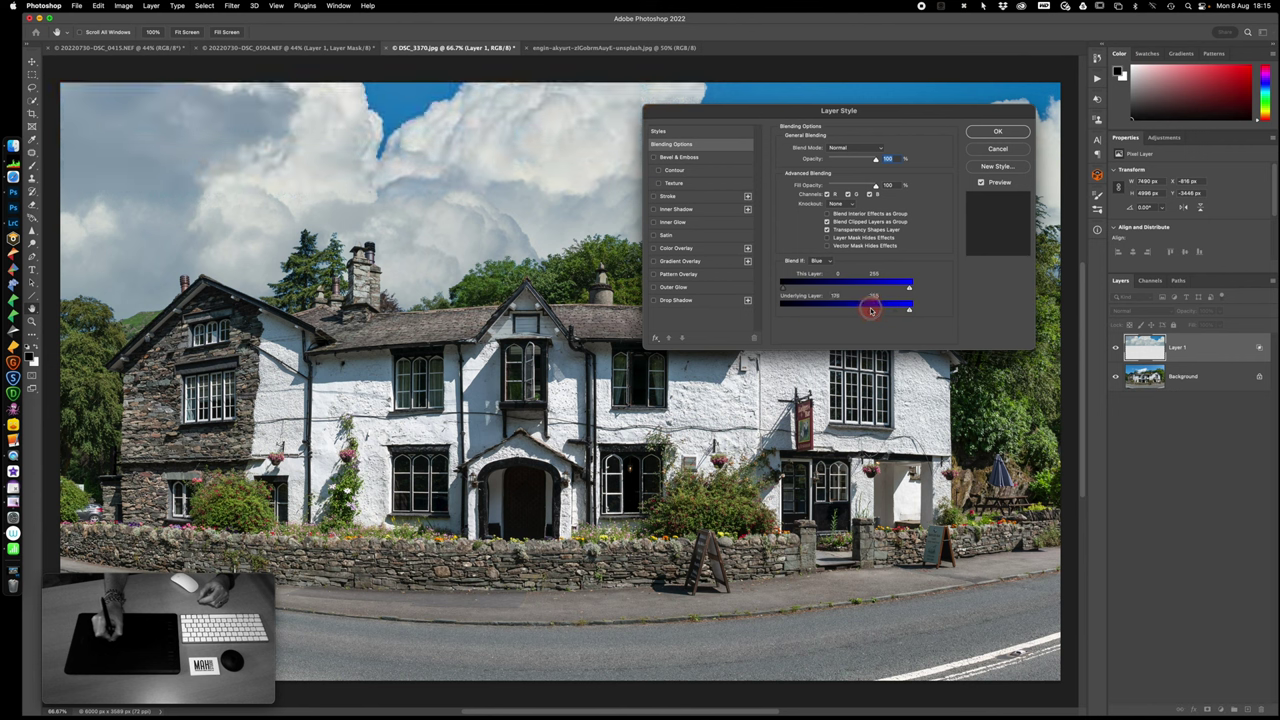
left_click_drag(870, 311, 866, 314)
mouse_move(873, 314)
left_mouse_down()
mouse_move(918, 314)
mouse_move(872, 315)
left_mouse_up()
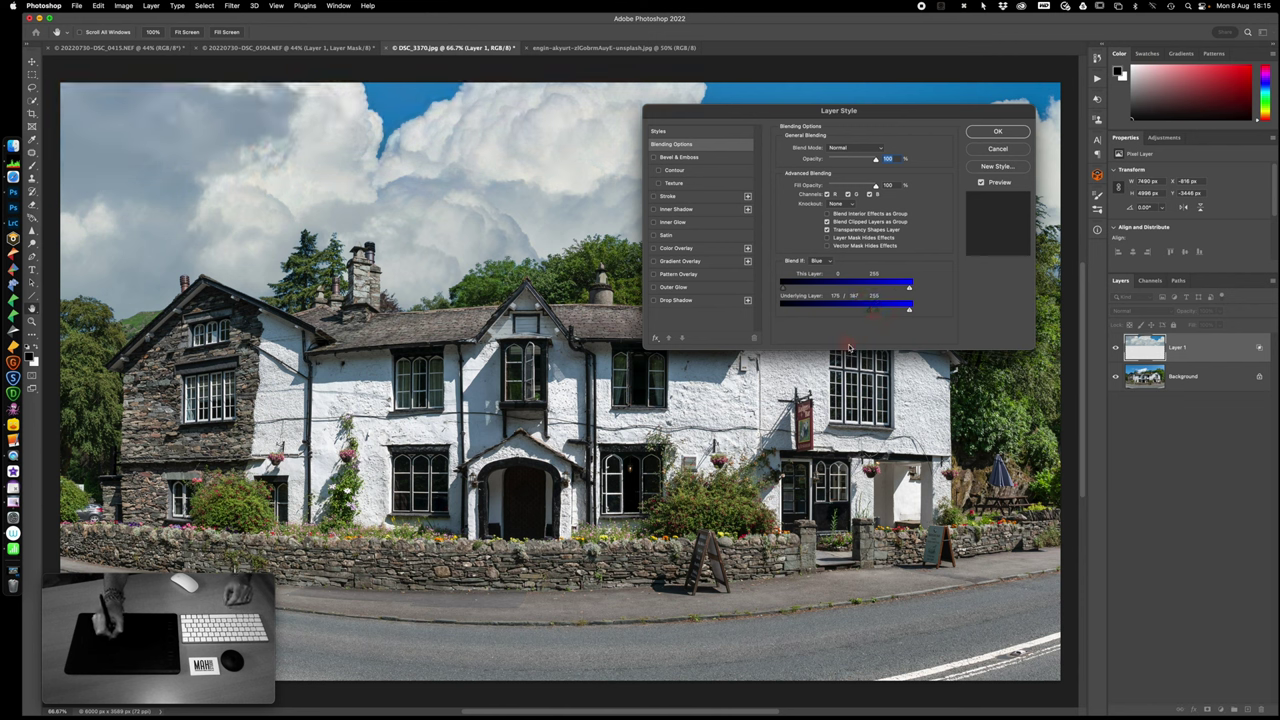
left_click(999, 131)
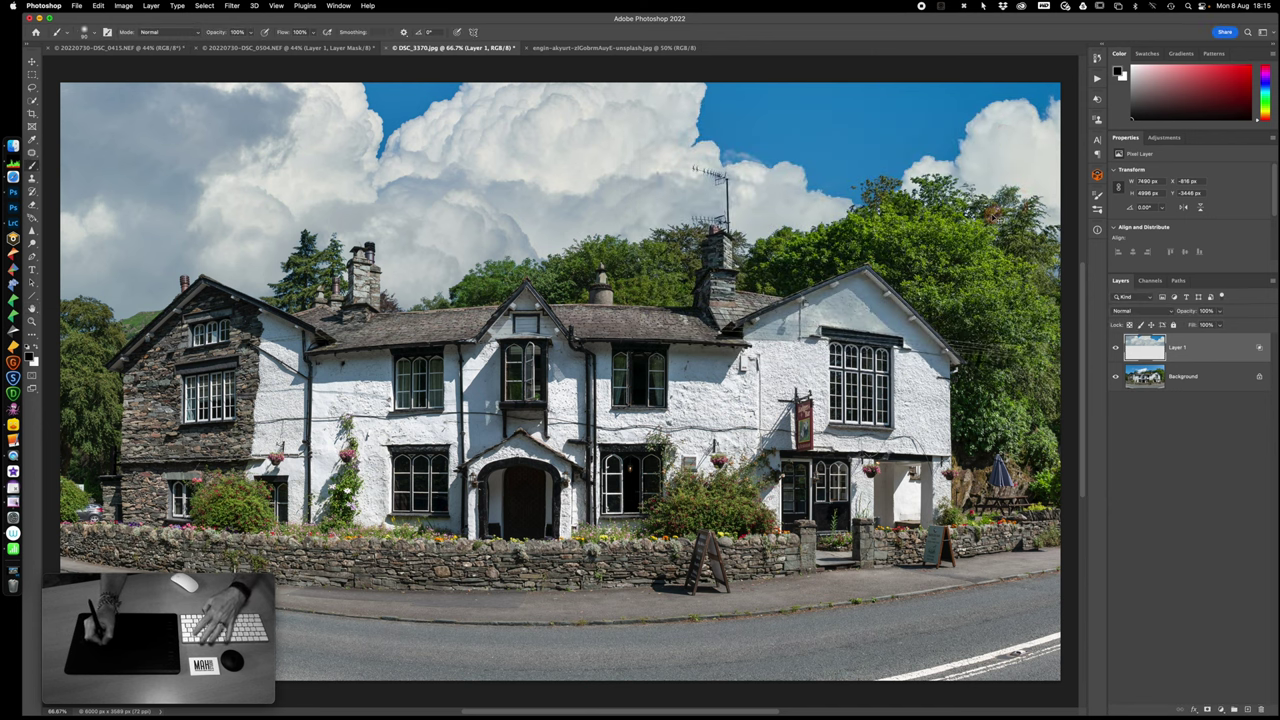
- Inspect the blended treeline and gable up close, fit to screen, and add a white mask to Layer 1
key("super+equal")
key("super+equal")
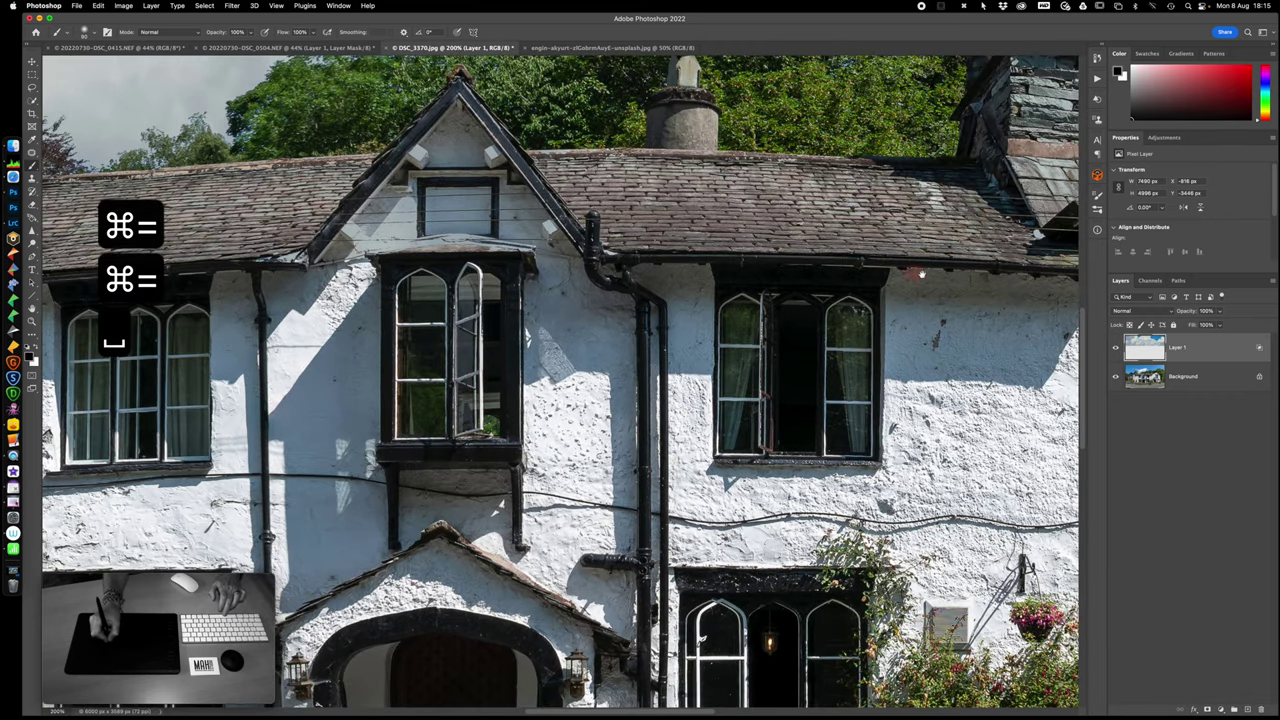
left_click_drag(898, 302, 611, 420)
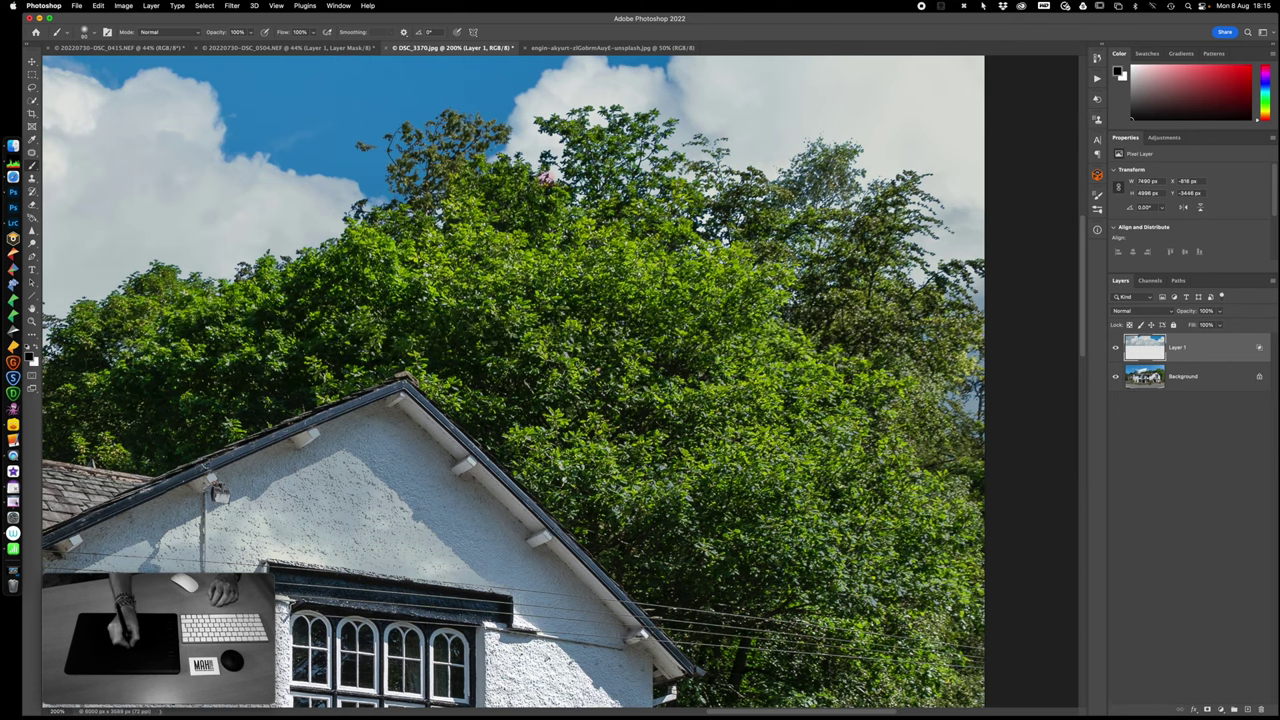
key("super+0")
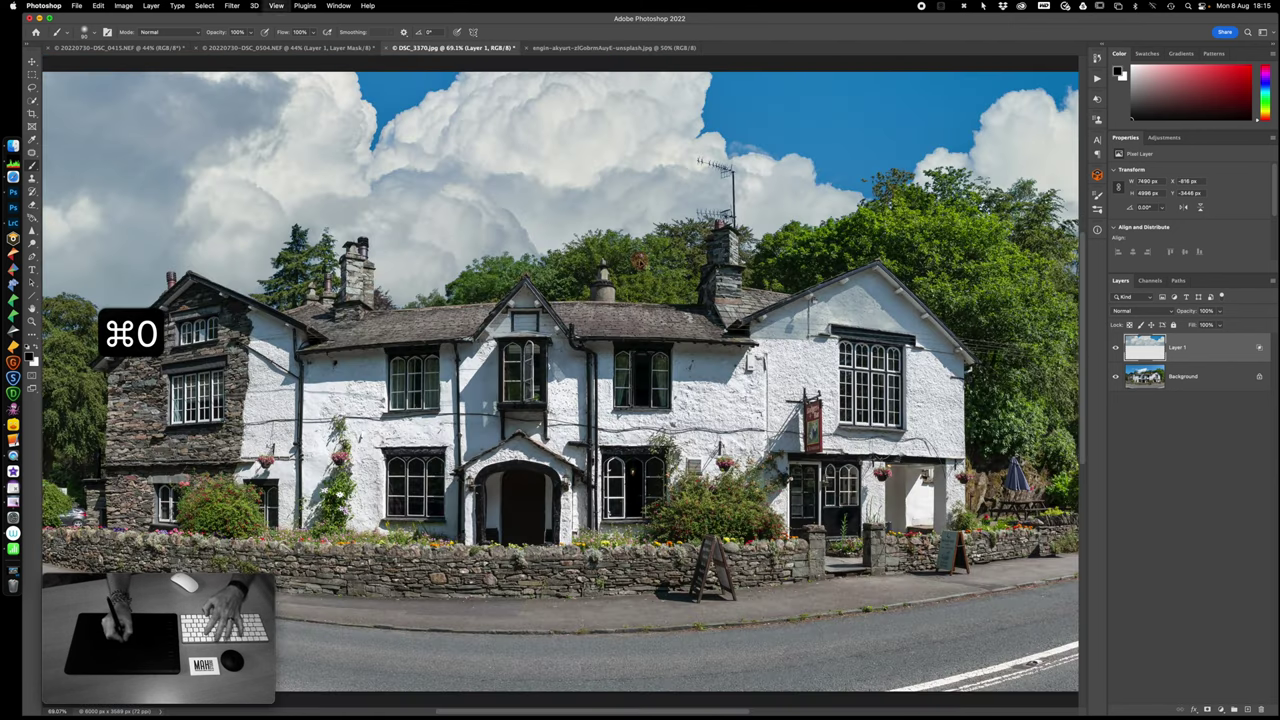
left_click(1208, 710)
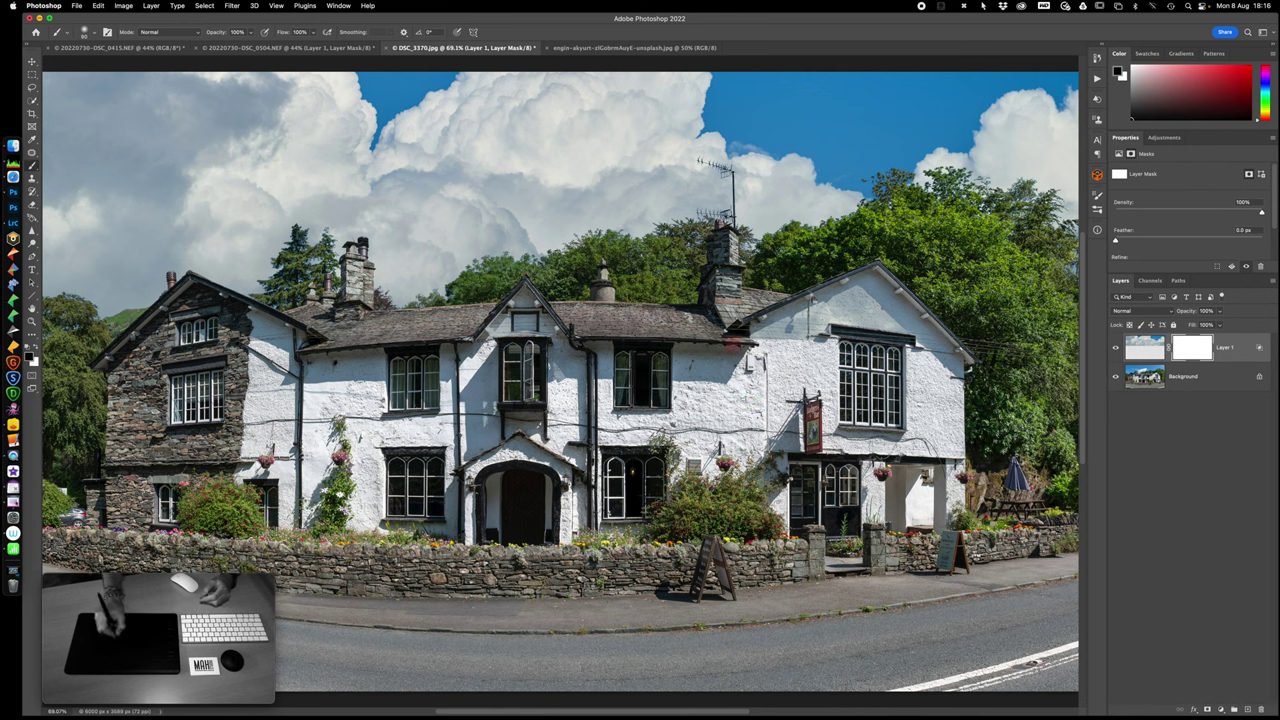
- Paint black on the cloud mask over the chimneys, roof, central gable and left wall
key("b")
key("d")
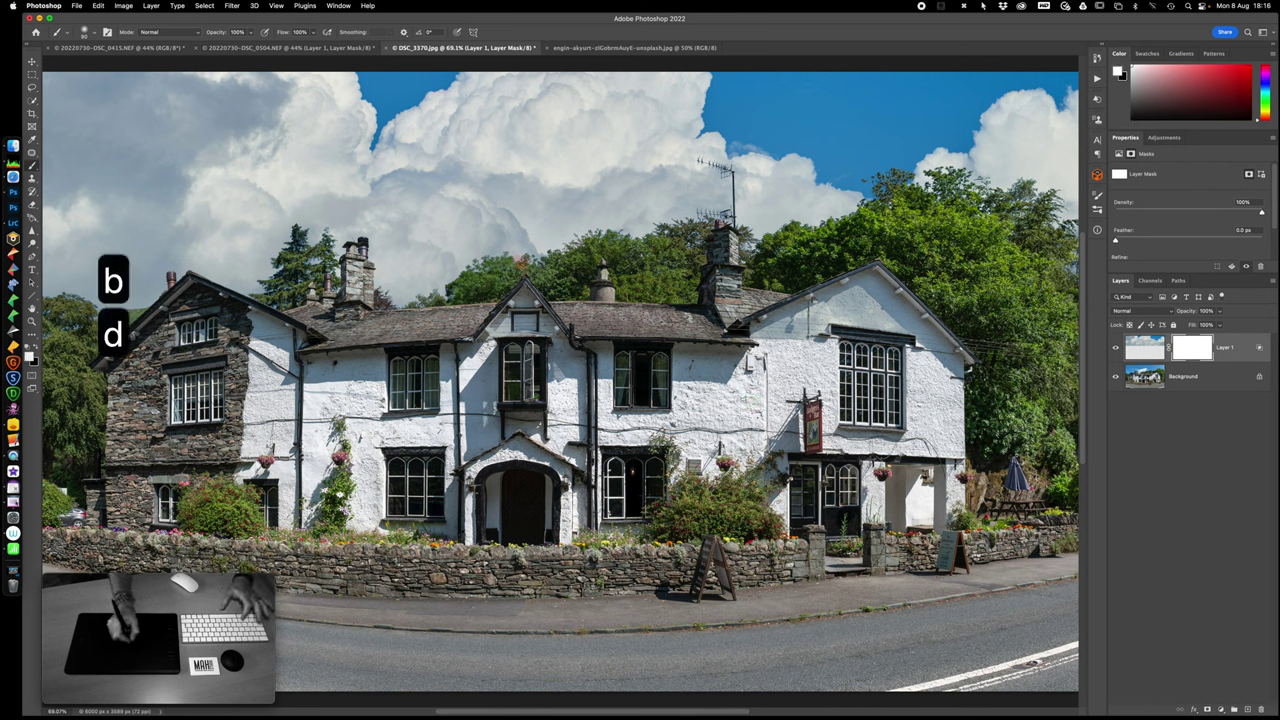
key("x")
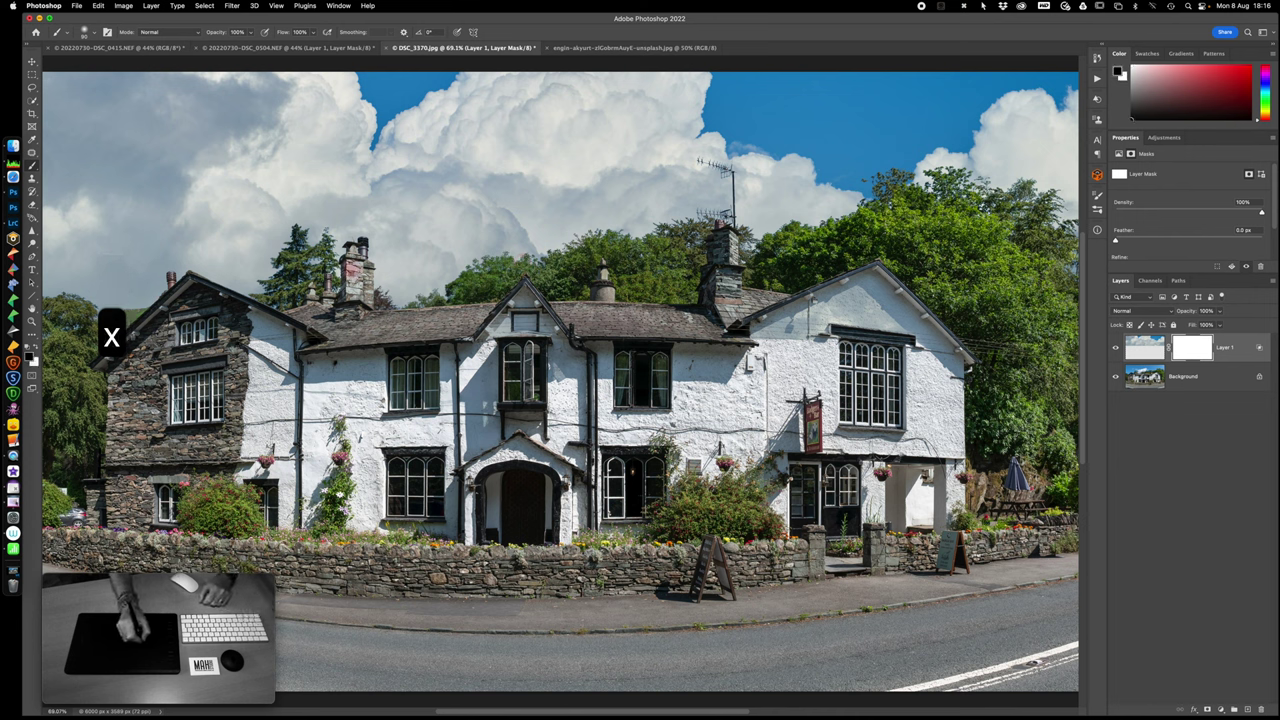
mouse_move(352, 258)
left_mouse_down()
mouse_move(358, 298)
mouse_move(352, 255)
mouse_move(361, 287)
mouse_move(346, 291)
mouse_move(170, 298)
mouse_move(195, 292)
mouse_move(263, 316)
left_mouse_up()
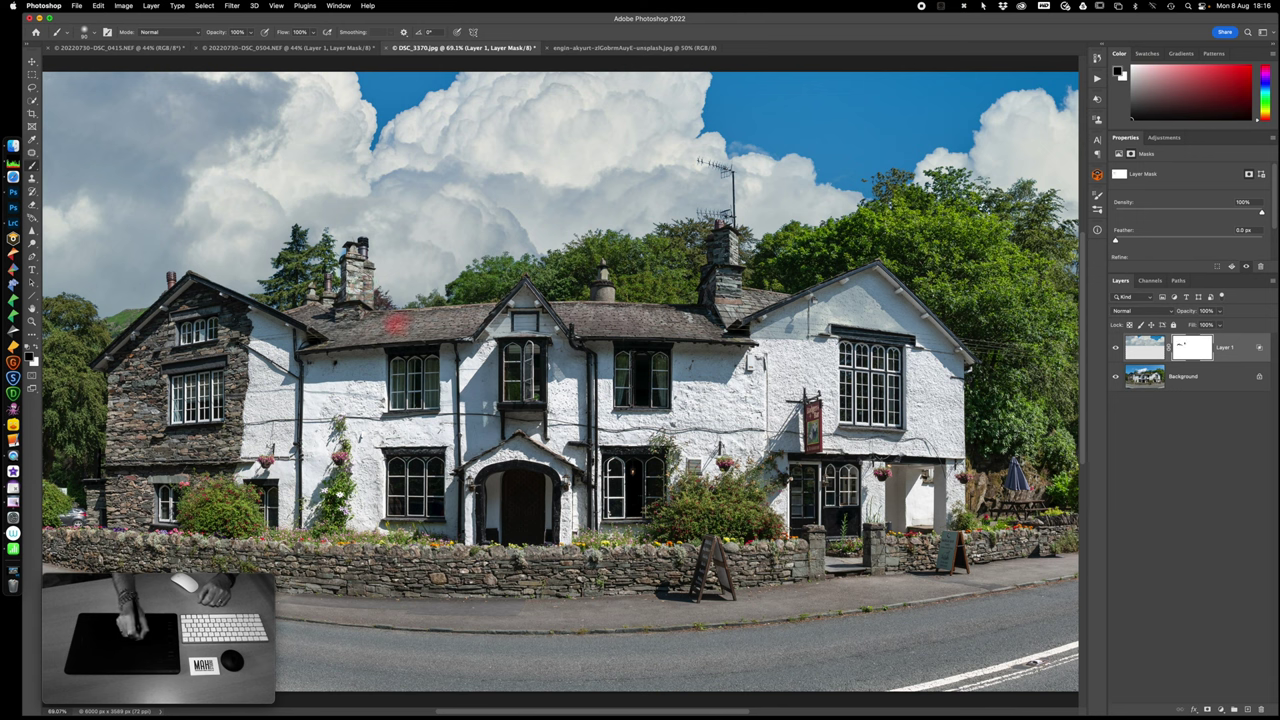
mouse_move(440, 322)
left_mouse_down()
mouse_move(503, 327)
mouse_move(522, 320)
mouse_move(514, 306)
left_mouse_up()
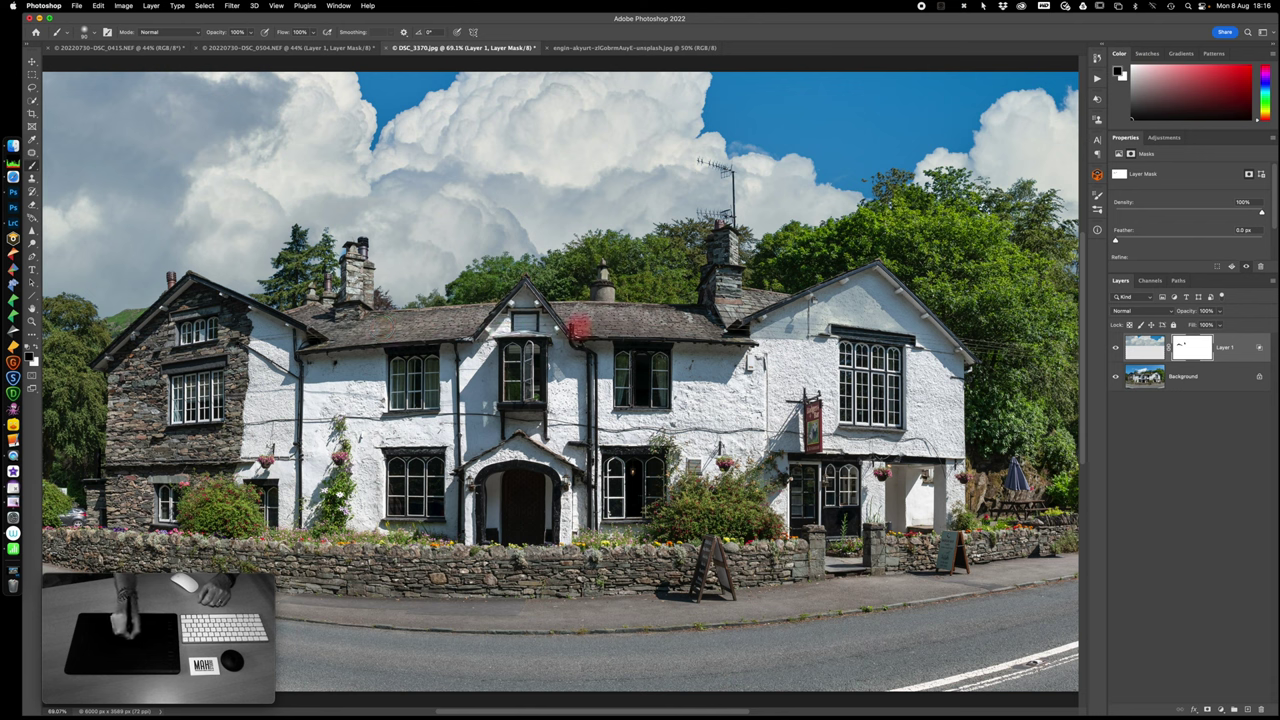
mouse_move(715, 326)
left_mouse_down()
mouse_move(756, 320)
mouse_move(715, 304)
mouse_move(738, 302)
mouse_move(776, 330)
left_mouse_up()
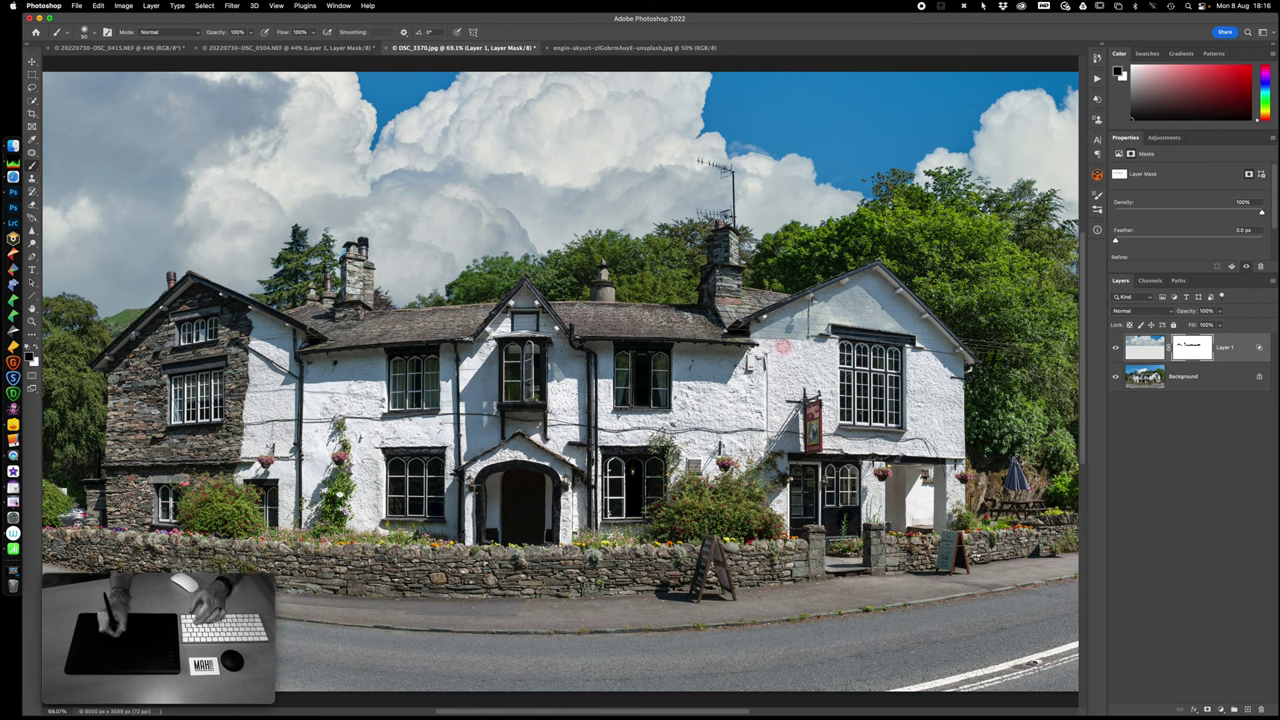
key("bracketright")
key("bracketright")
key("bracketright")
key("bracketright")
key("bracketright")
key("bracketright")
key("bracketright")
key("bracketright")
key("bracketright")
key("bracketright")
key("bracketright")
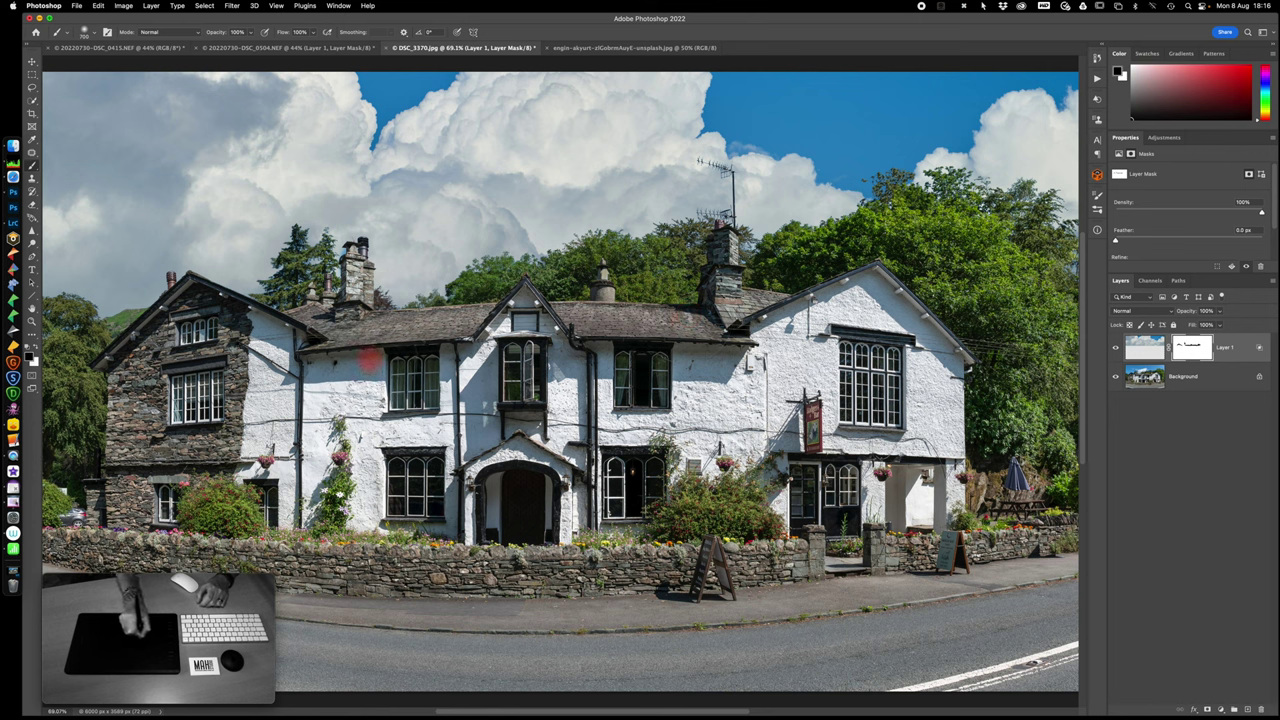
mouse_move(305, 375)
left_mouse_down()
mouse_move(196, 410)
mouse_move(349, 443)
left_mouse_up()
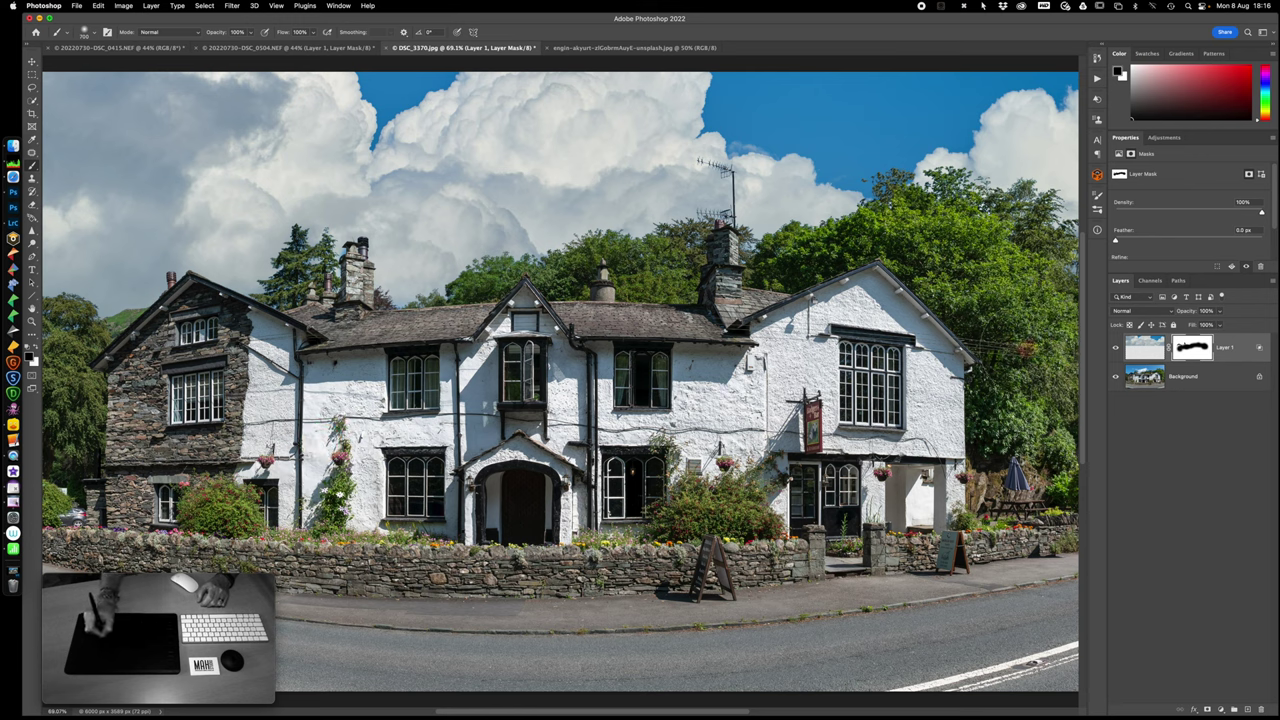
- Toggle the cloud layer's visibility repeatedly to compare the inn with and without the new sky
left_click(1115, 348)
left_click(1116, 349)
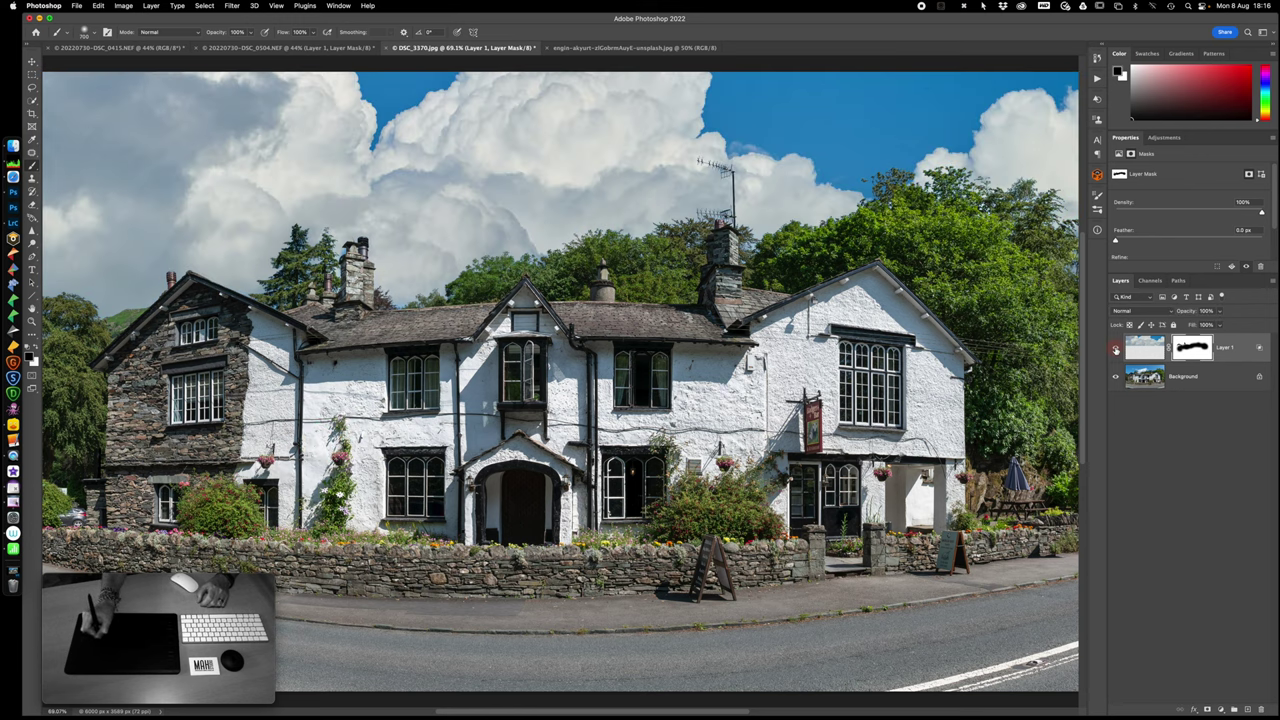
left_click(1116, 348)
left_click(1116, 349)
left_click(1116, 349)
left_click(1116, 349)
left_click(1115, 349)
left_click(1116, 349)
left_click(1116, 348)
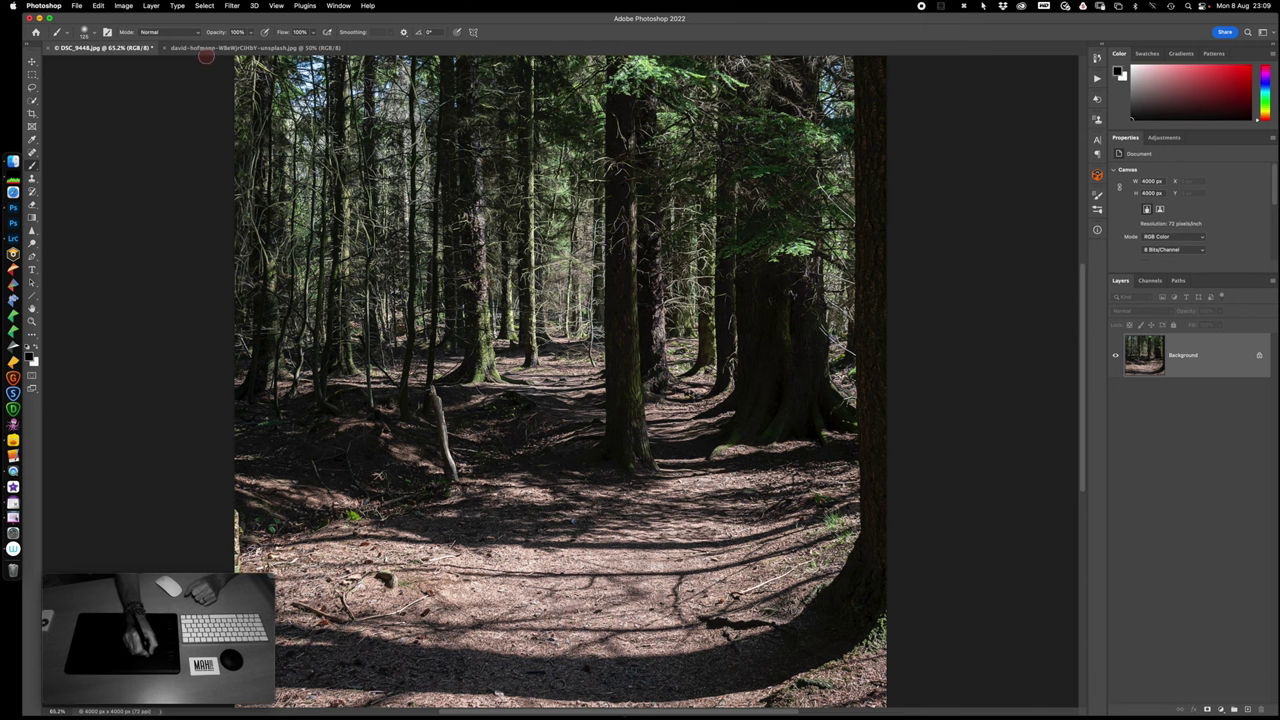
- Copy the dancer photo into the forest document DSC_9448.jpg as Layer 1 above the Background
left_click(213, 48)
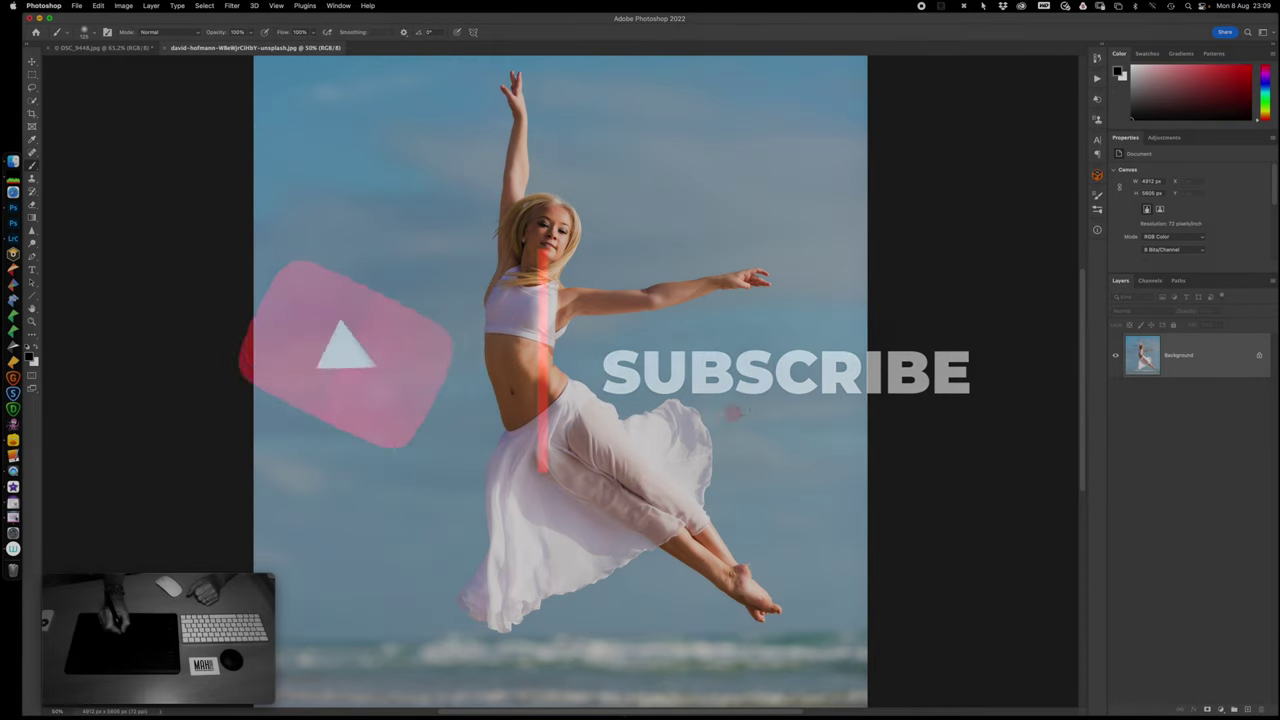
left_click_drag(1220, 360, 566, 366)
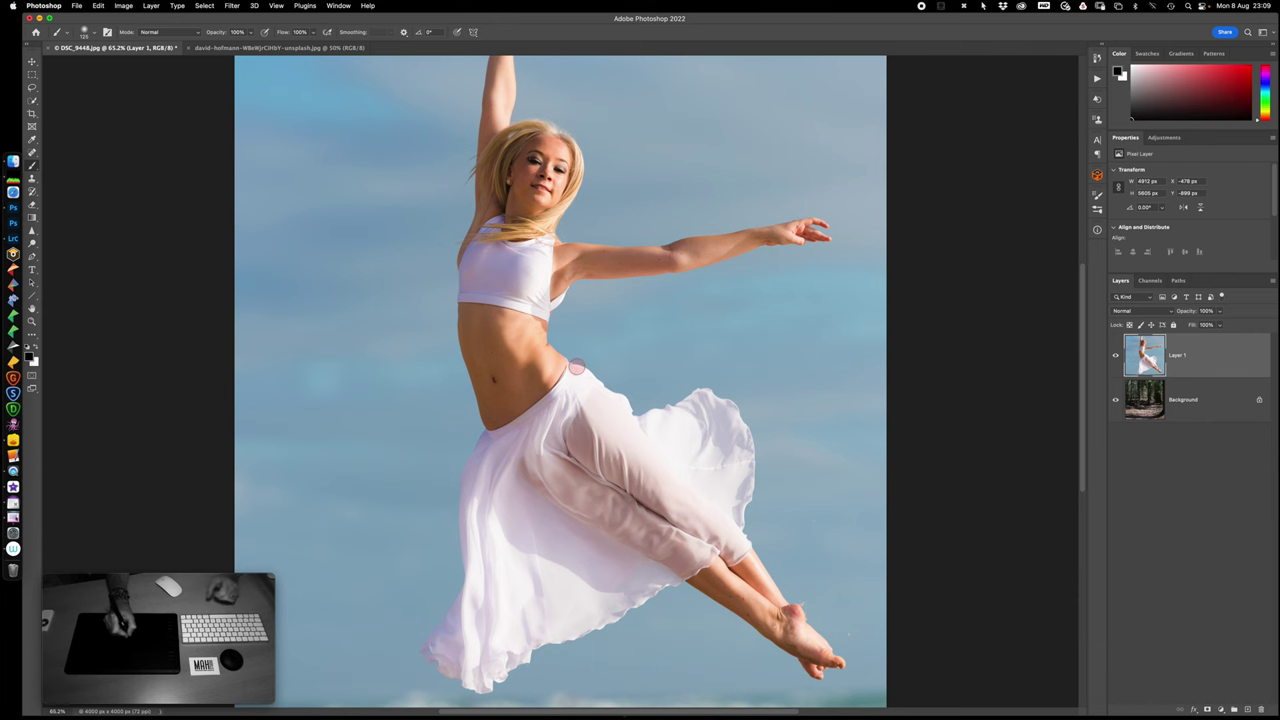
key("super+t")
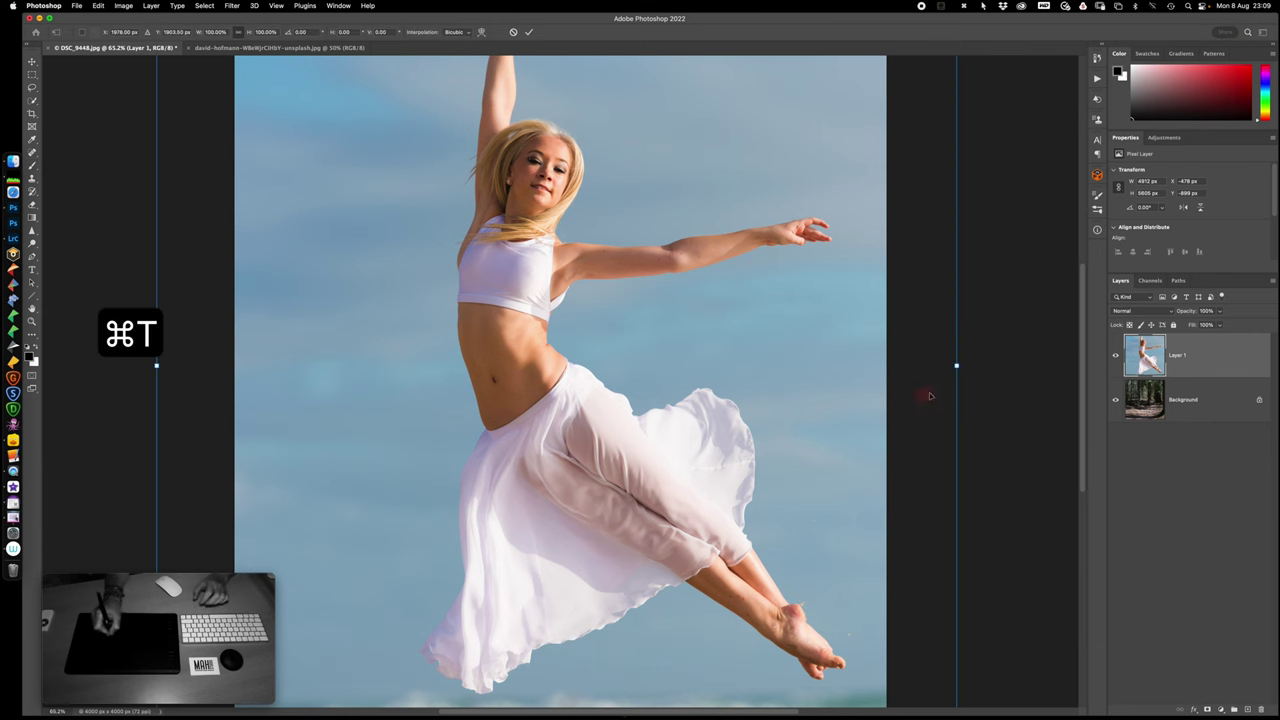
- Scale the dancer layer down to about 81% and move it right and down over the forest
left_click_drag(956, 365, 634, 386)
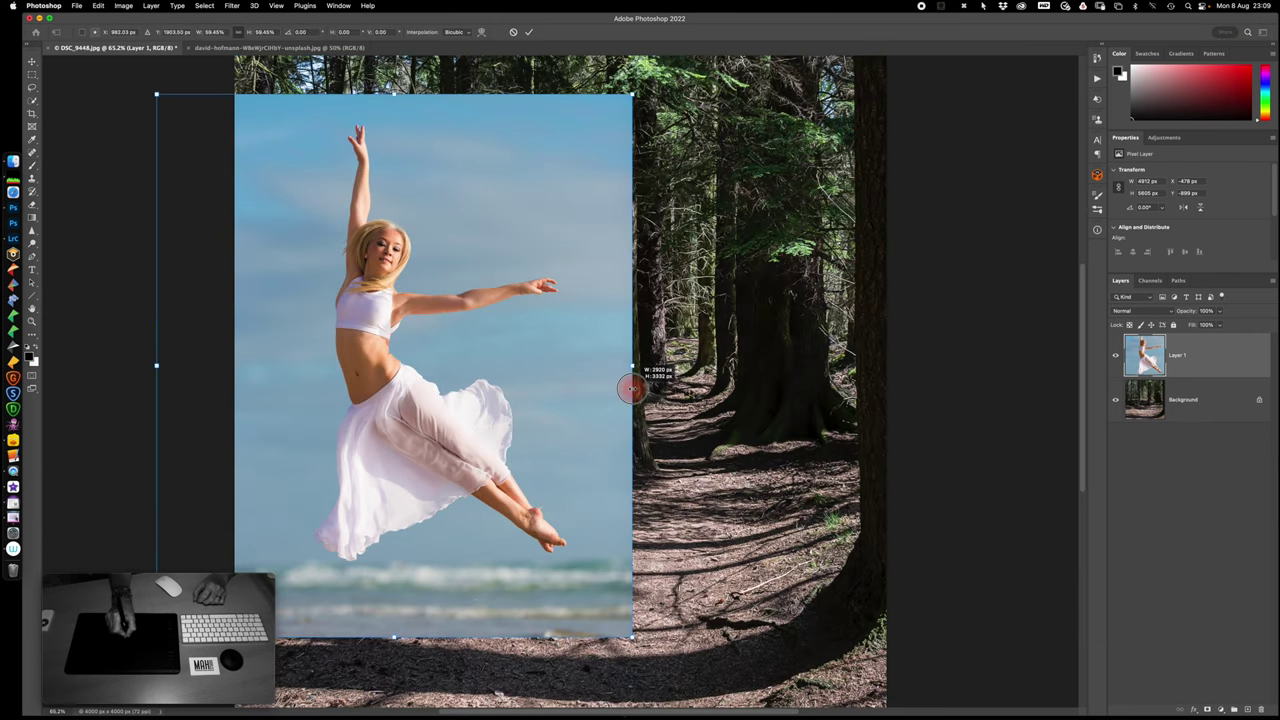
left_click_drag(552, 401, 712, 426)
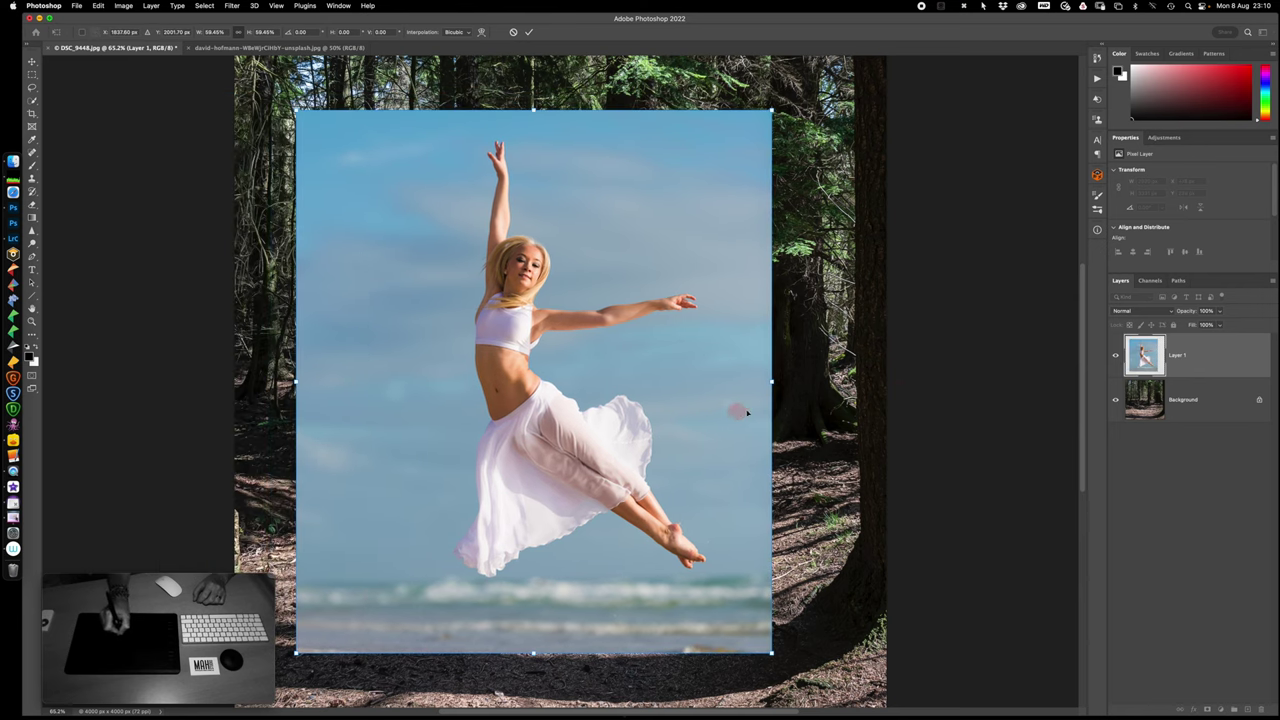
key("Return")
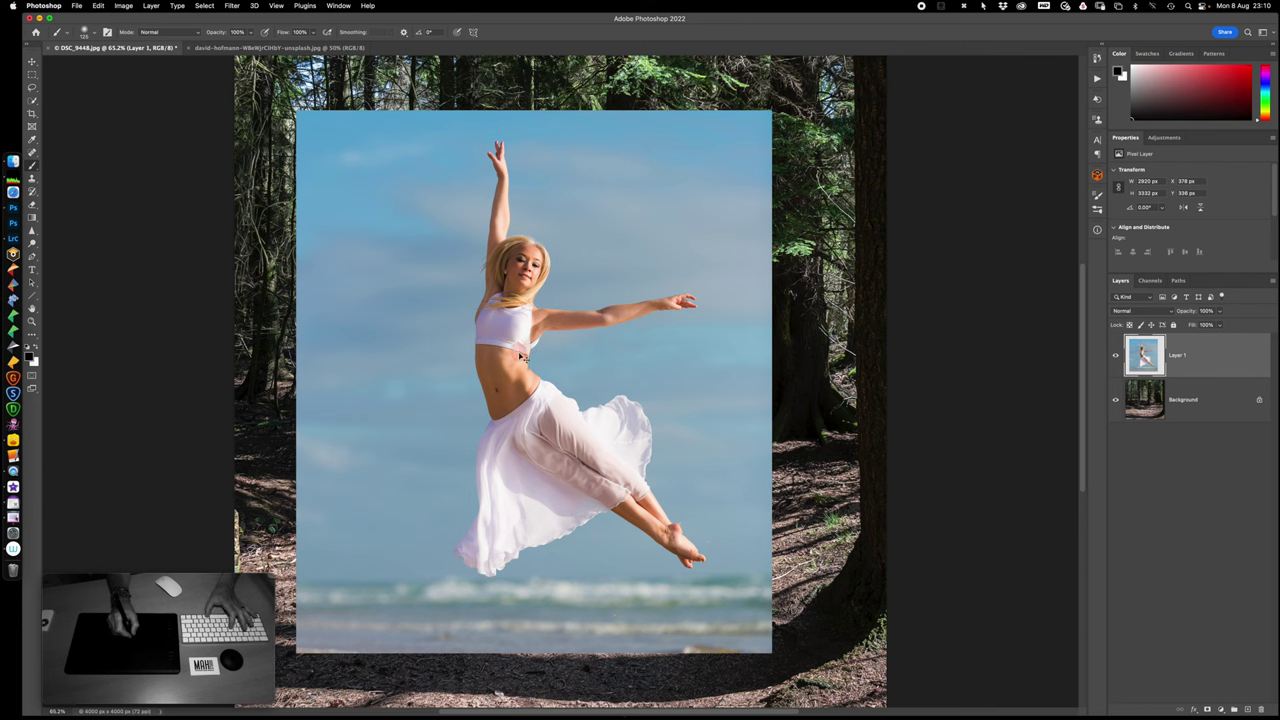
key("super+t")
right_click(527, 330)
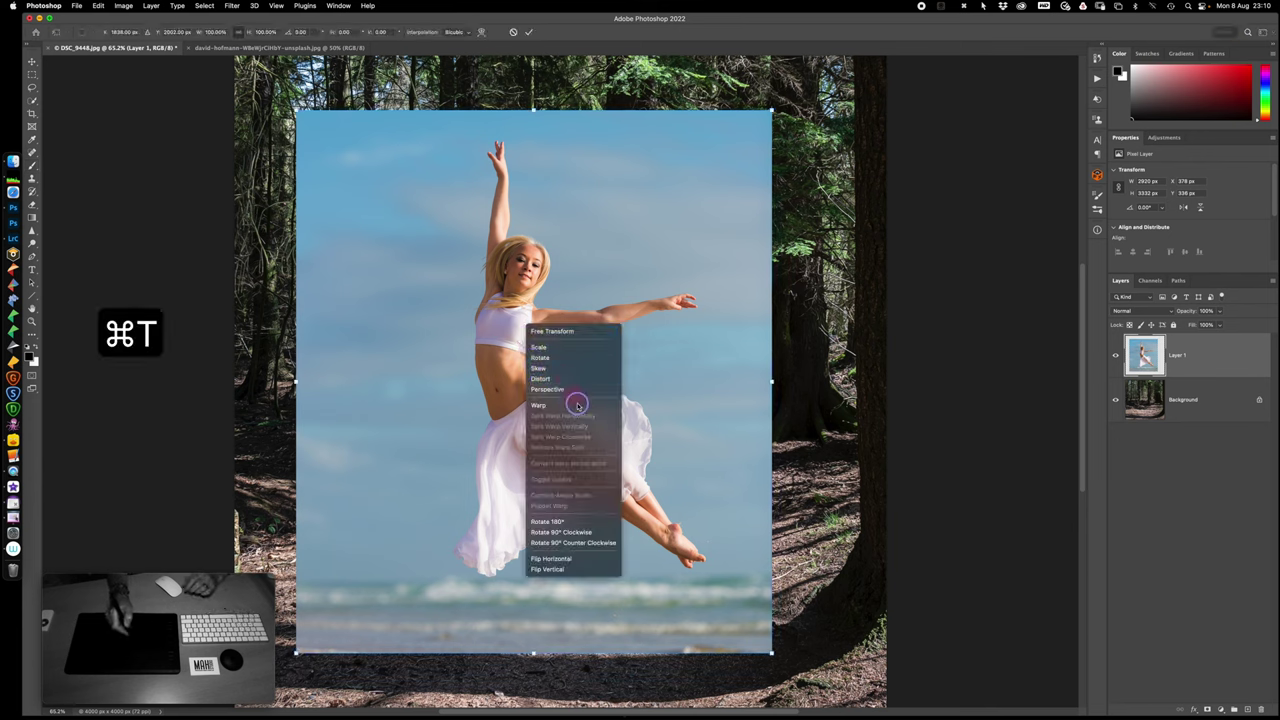
left_click(578, 558)
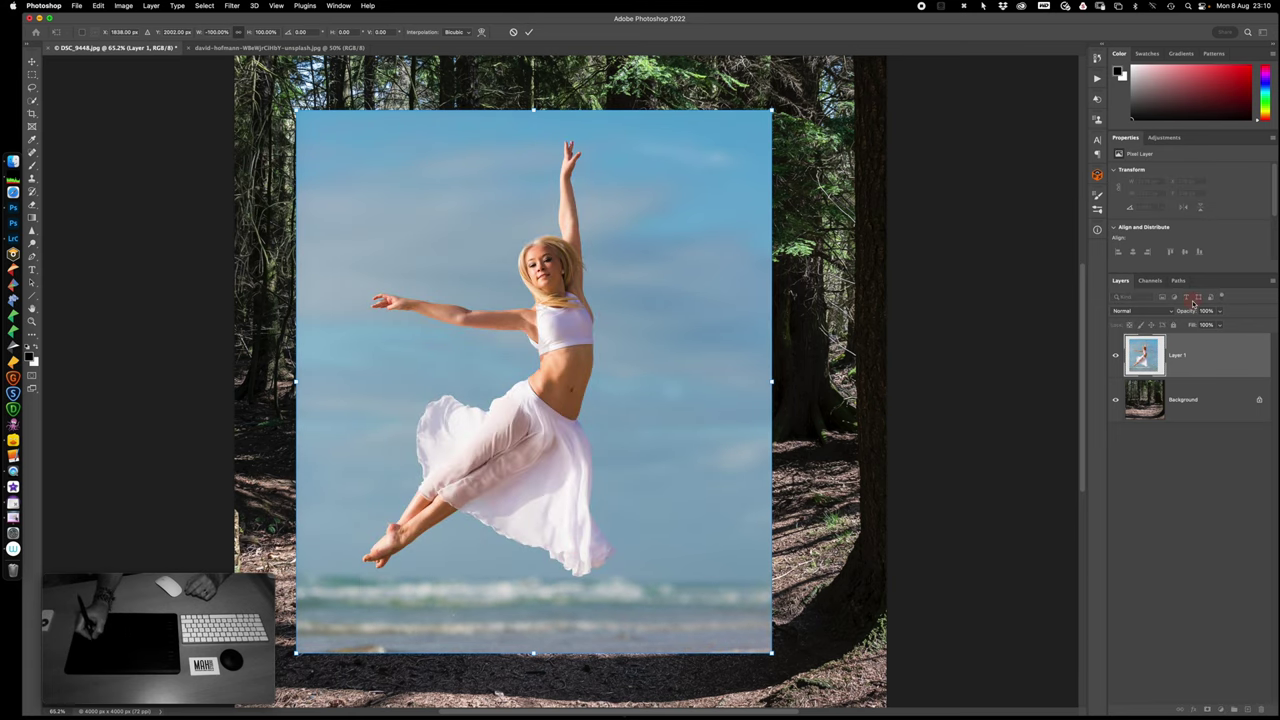
key("Return")
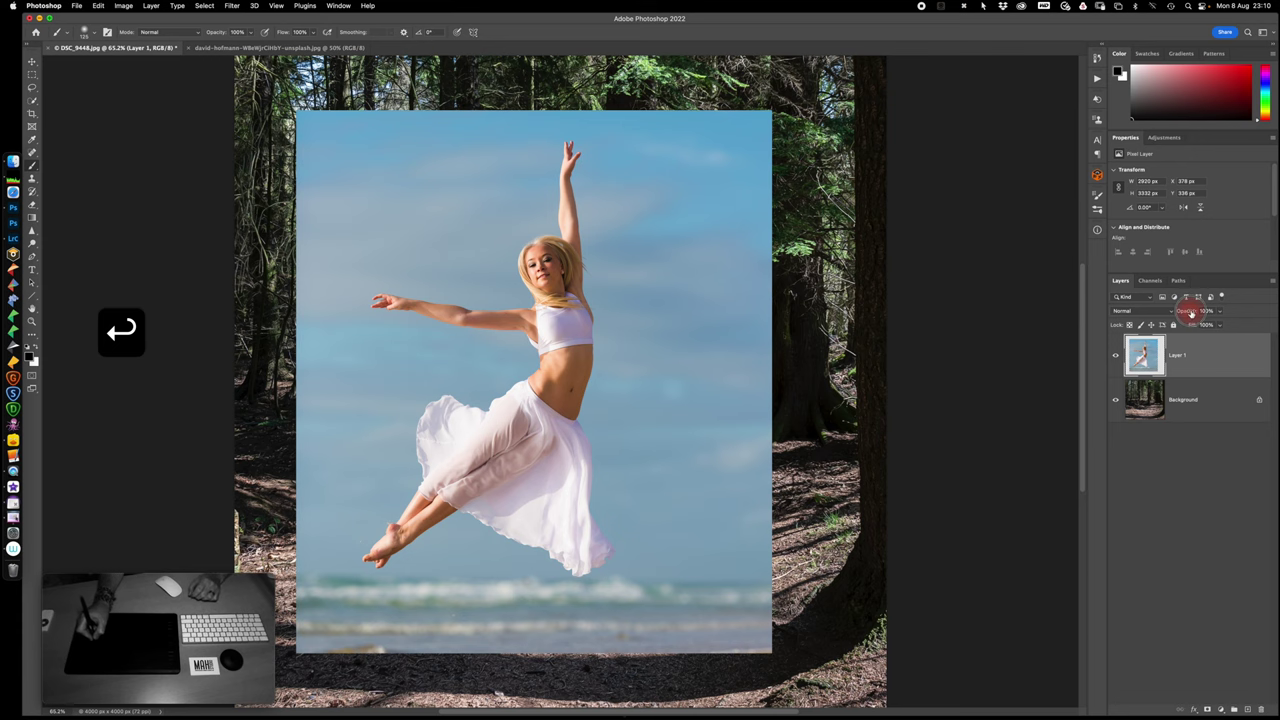
left_click_drag(1190, 313, 1142, 312)
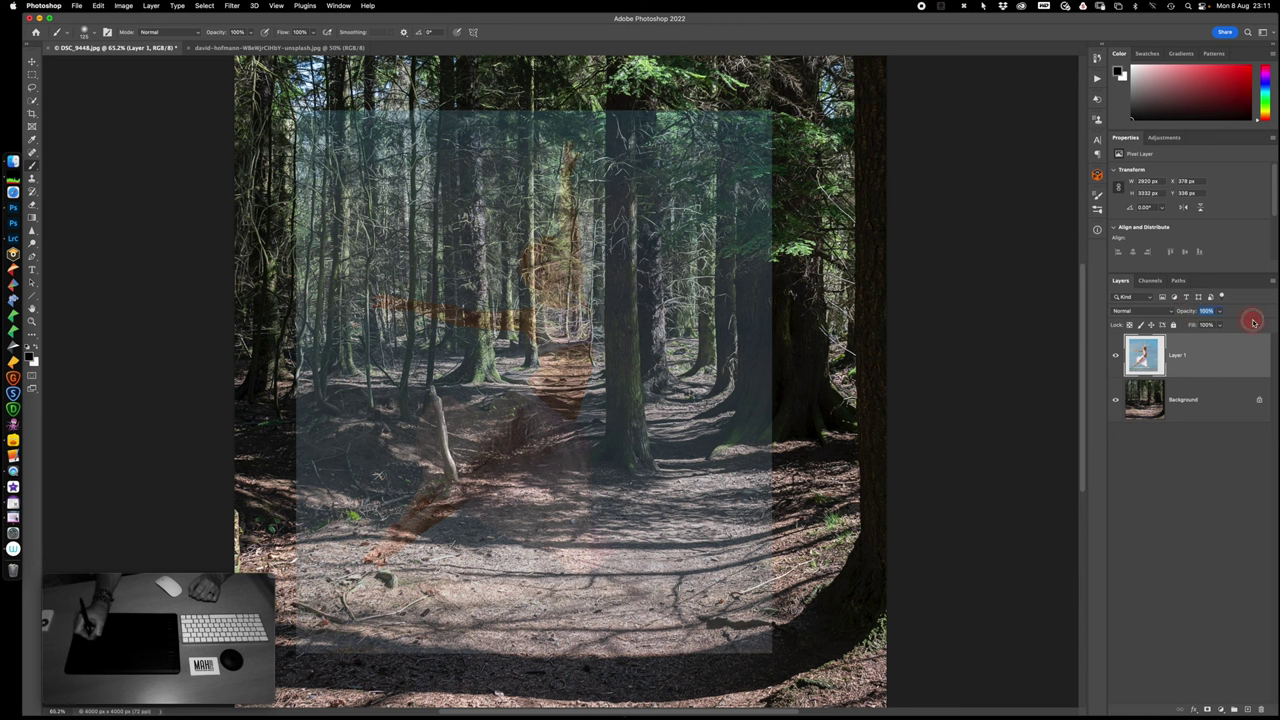
left_click_drag(1206, 316, 1252, 318)
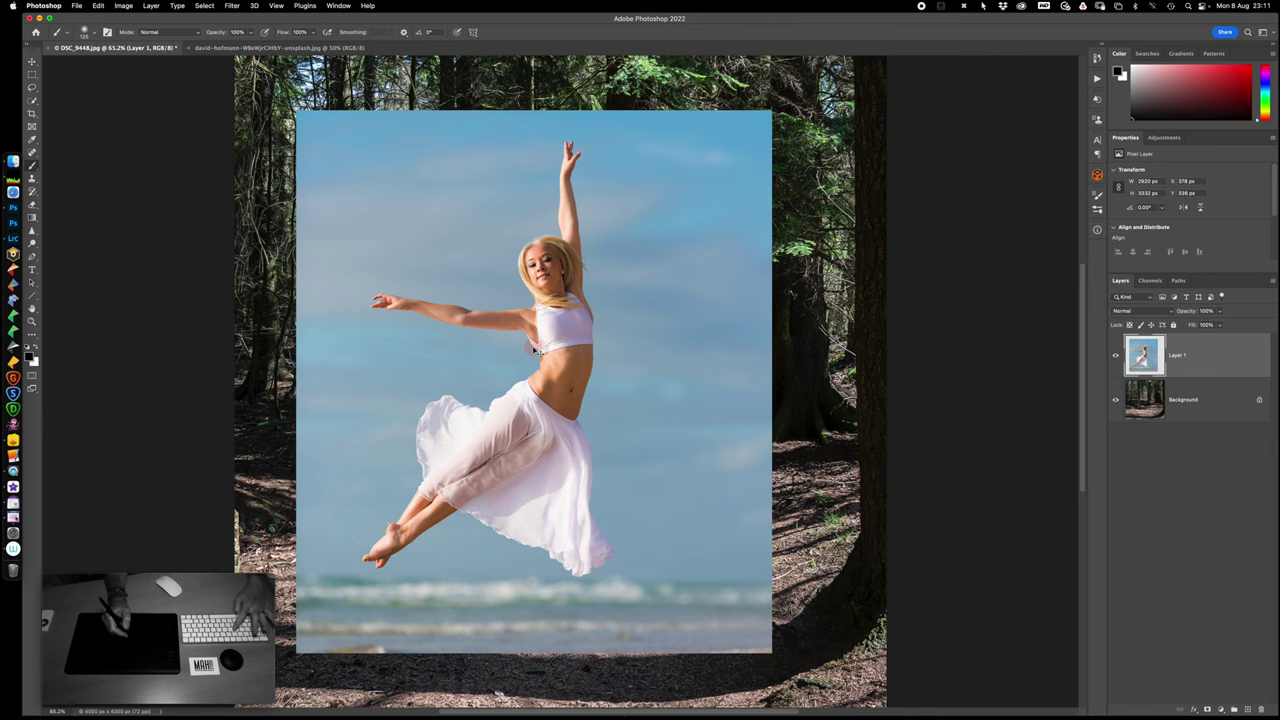
key("super+t")
right_click(542, 345)
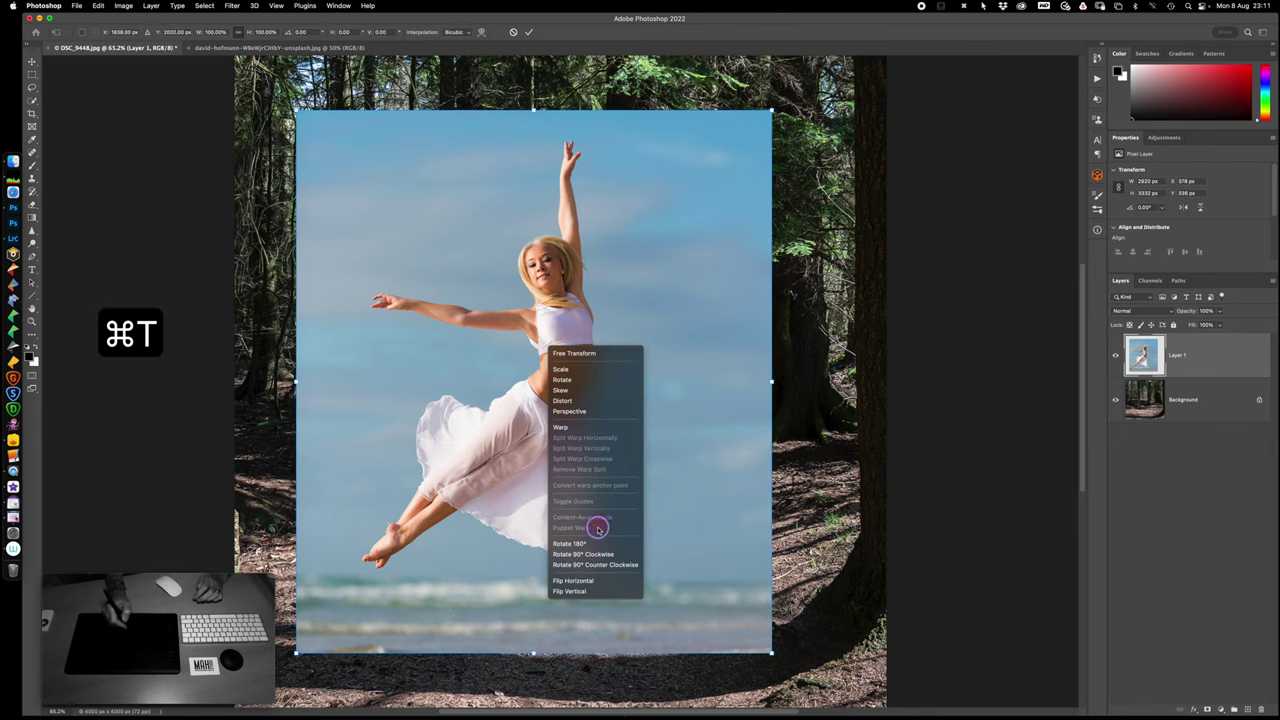
left_click(578, 580)
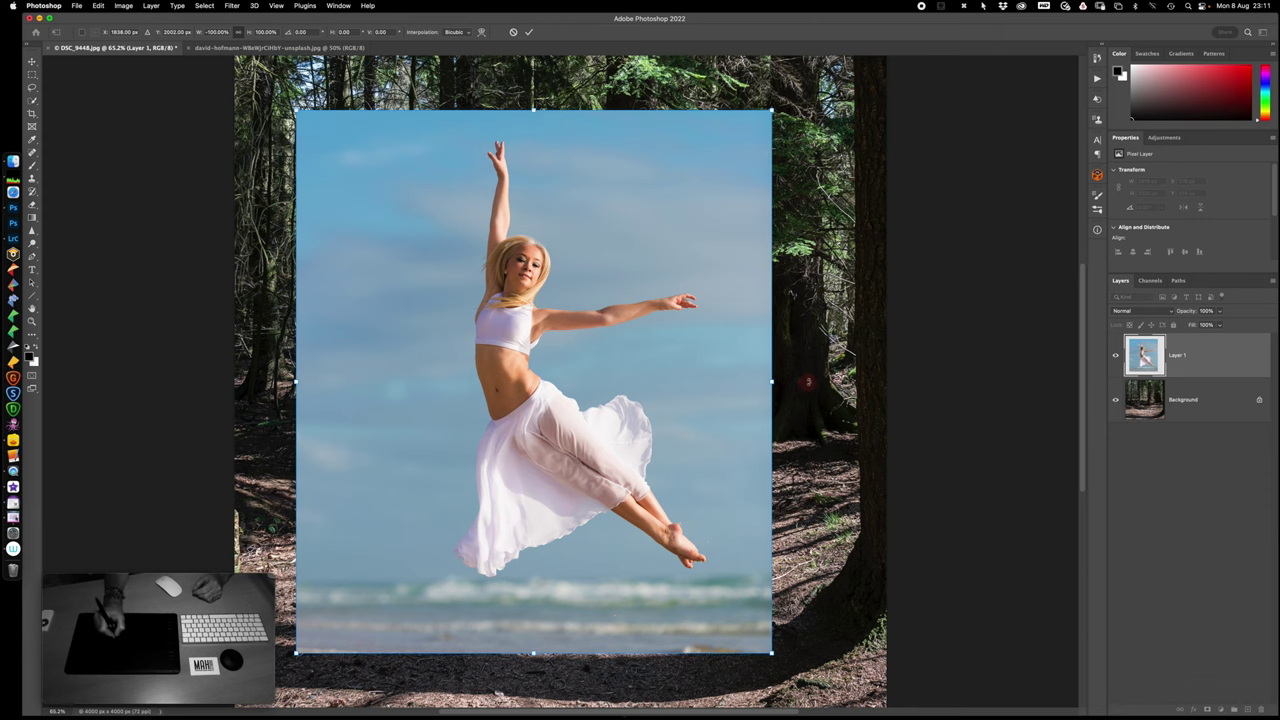
left_click_drag(808, 381, 787, 432)
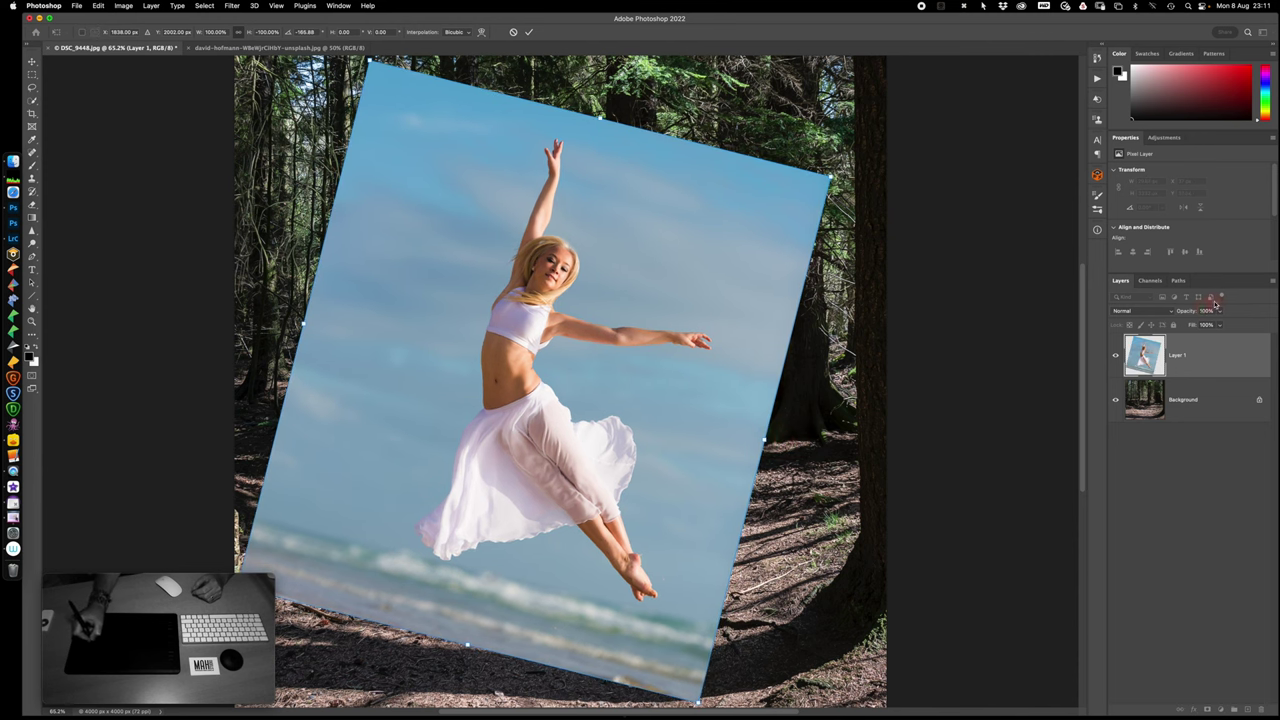
- Lower the dancer layer's opacity to align it, nudge it upward, commit, and restore full opacity
left_click_drag(1189, 313, 1173, 316)
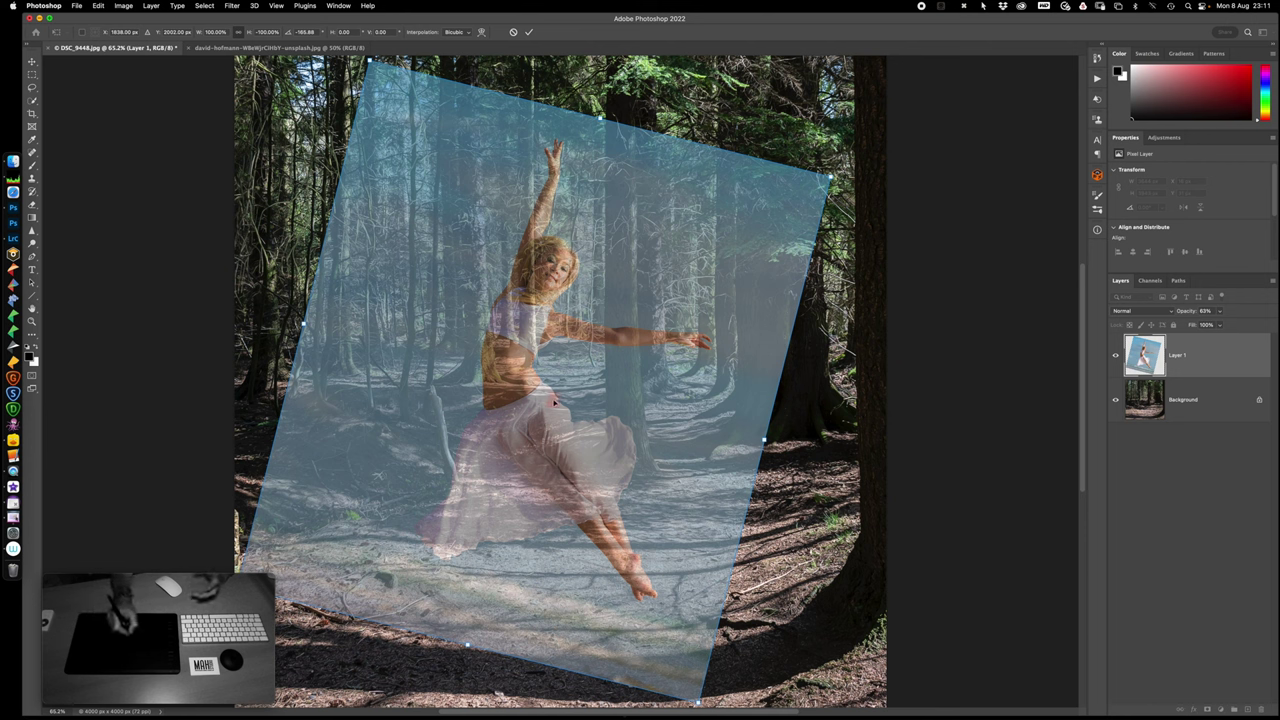
mouse_move(543, 416)
left_mouse_down()
mouse_move(543, 402)
mouse_move(565, 406)
left_mouse_up()
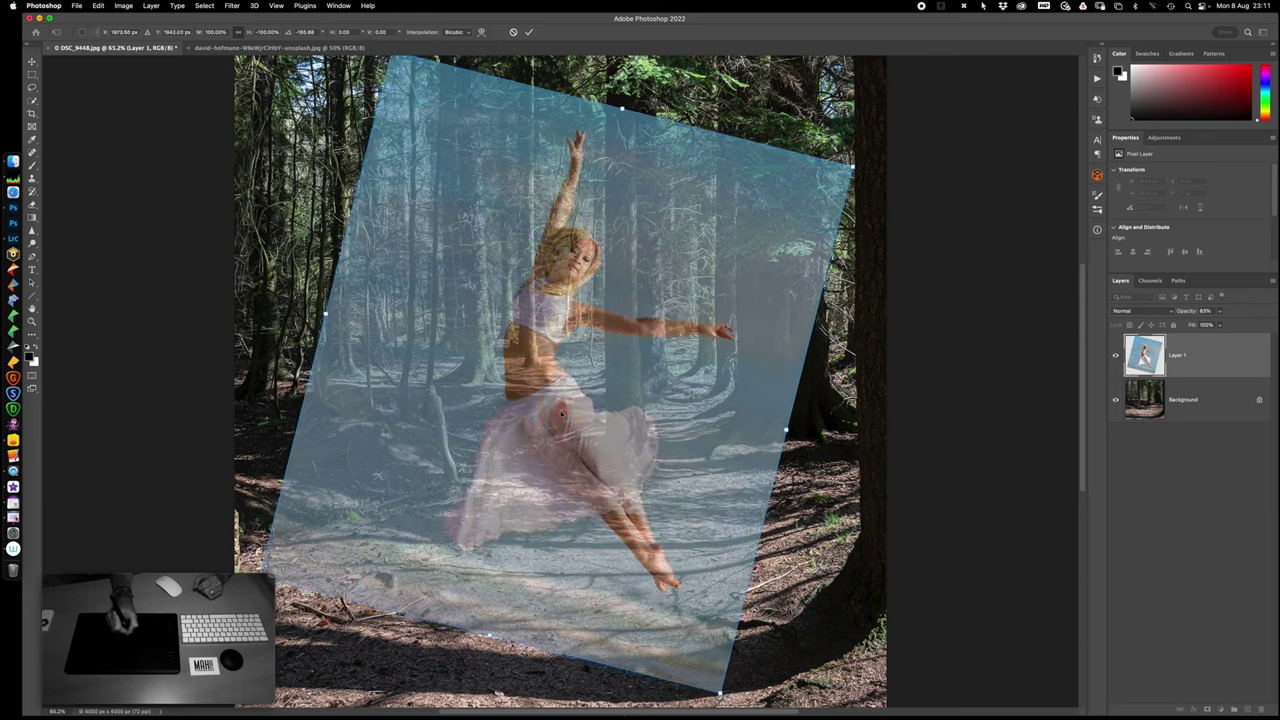
key("Return")
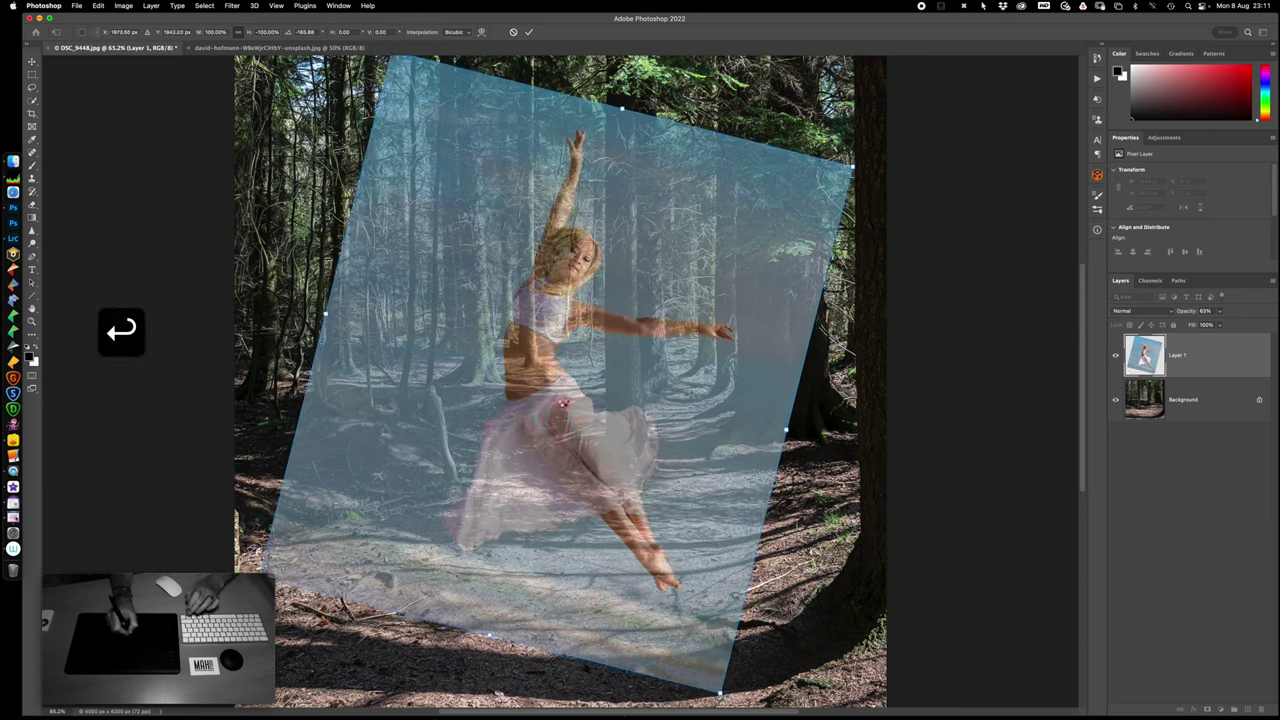
left_click_drag(1189, 312, 1250, 314)
left_click(811, 361)
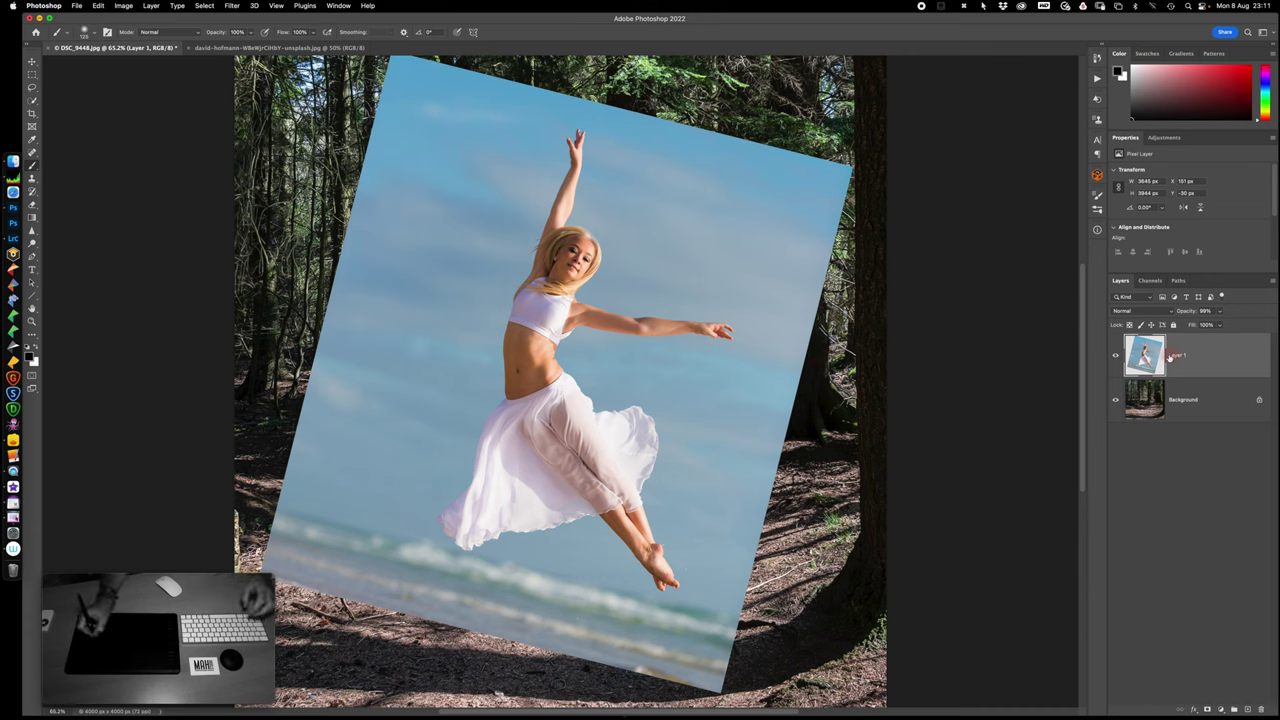
- Shrink the dancer layer slightly to about 92%
key("super+t")
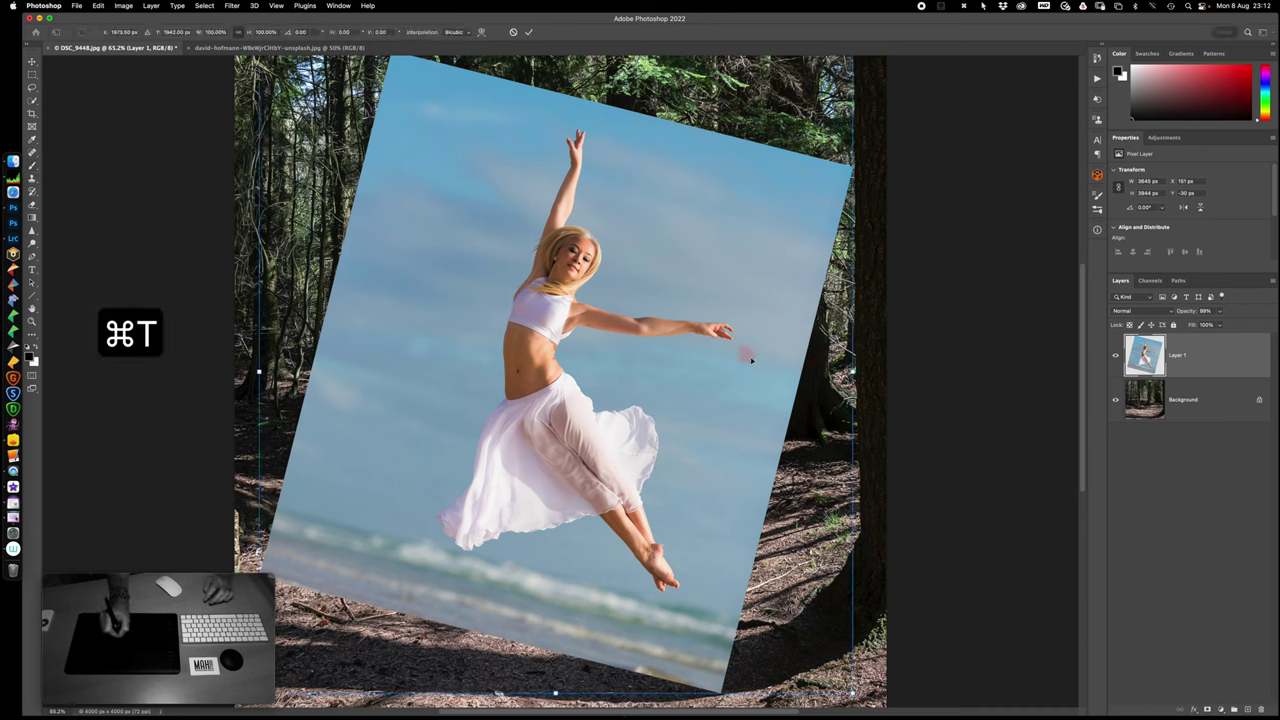
left_click_drag(852, 372, 815, 371)
key("Return")
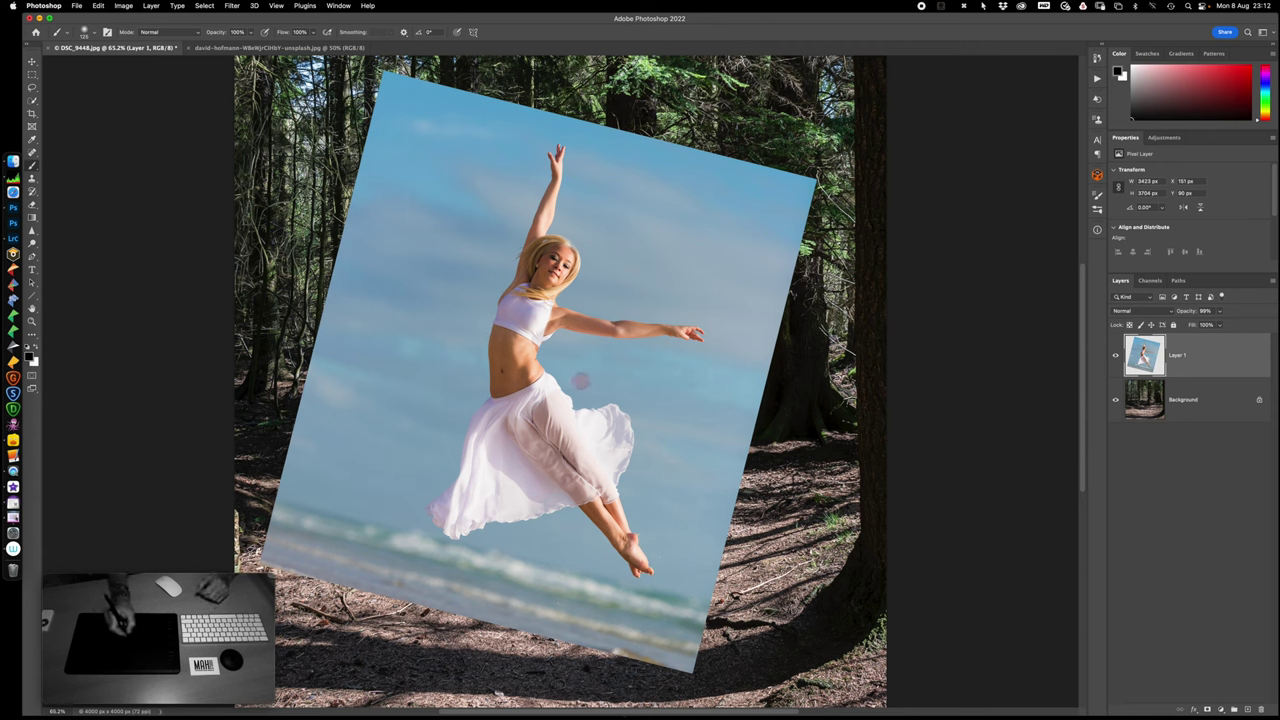
key("w")
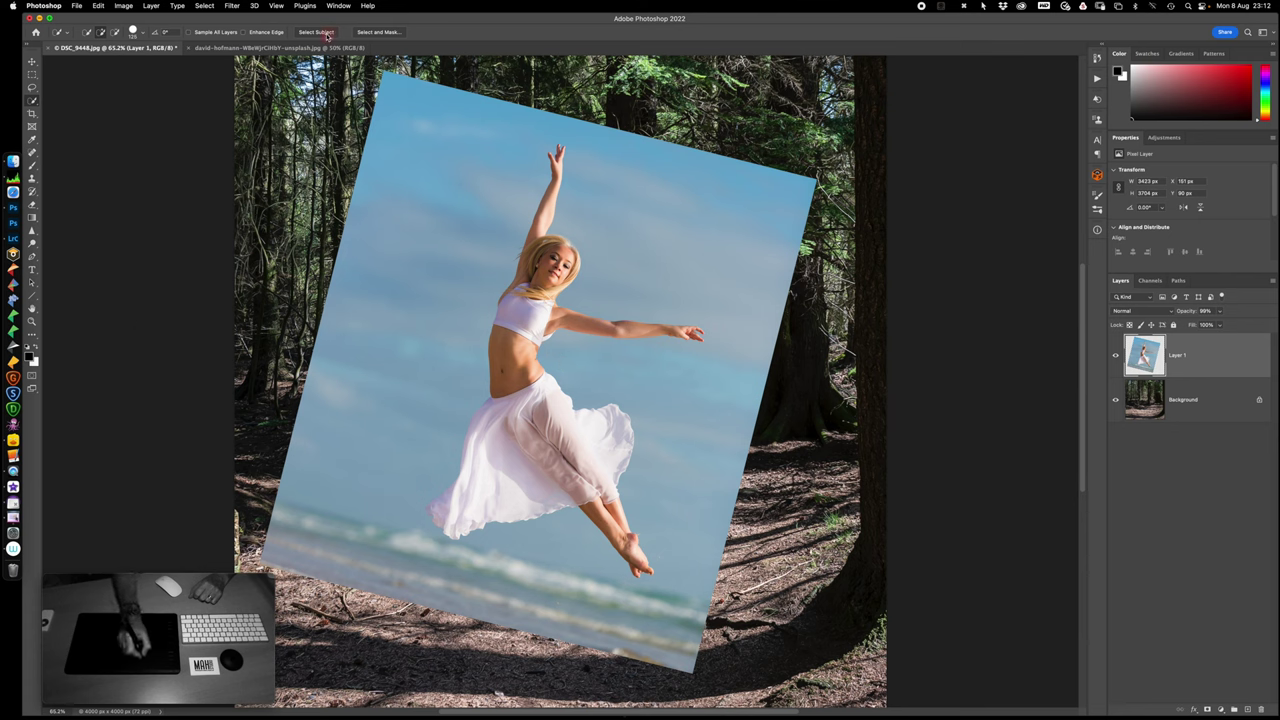
- Auto-select the dancer with Select Subject and open Select and Mask
left_click(326, 32)
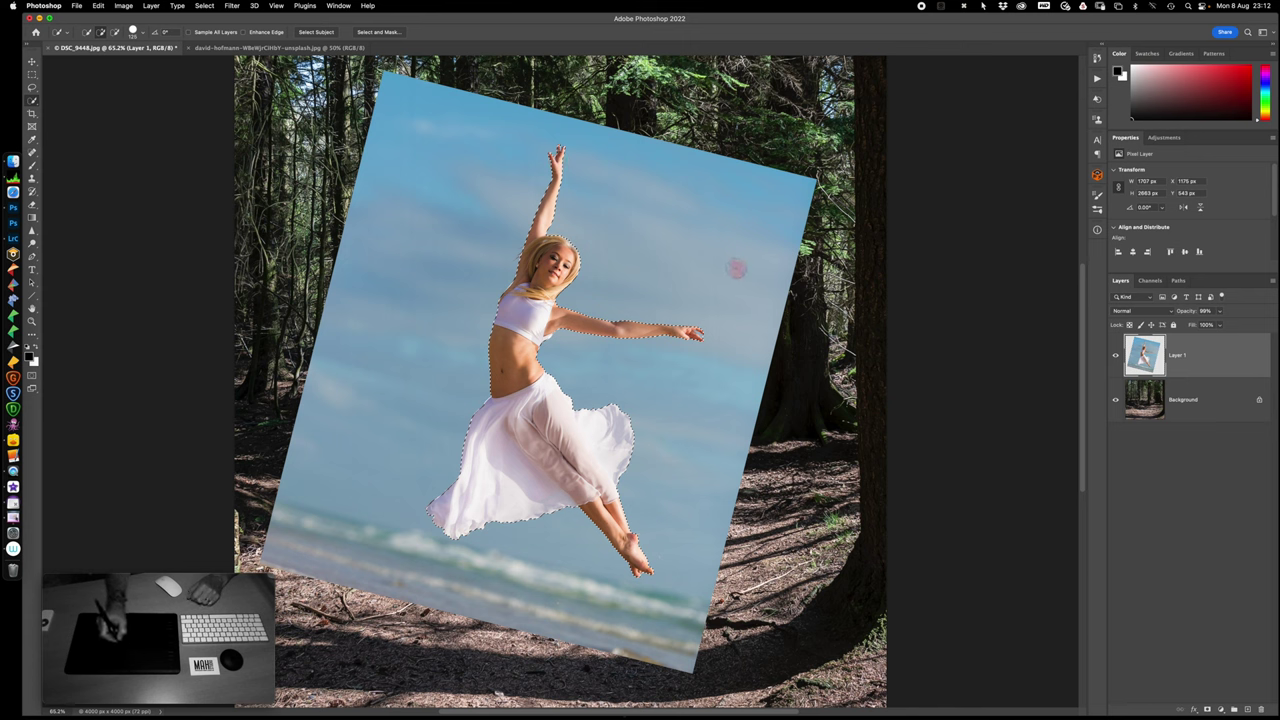
left_click(381, 33)
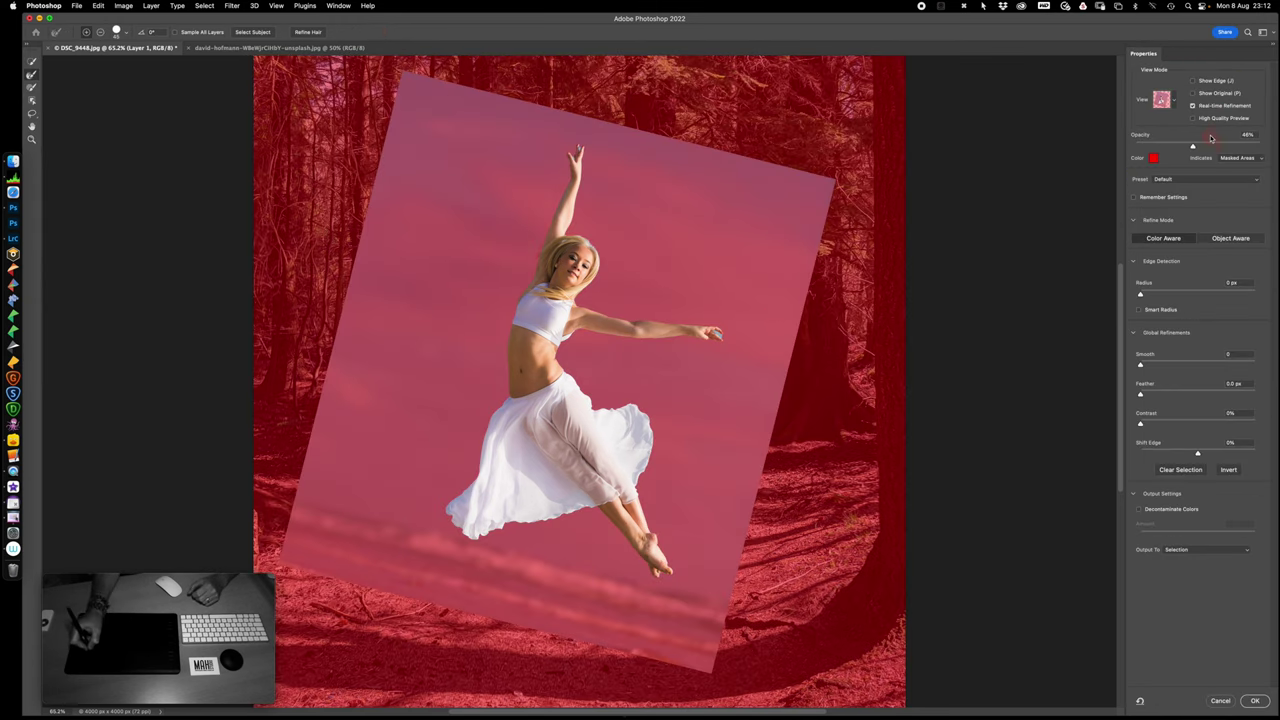
- Preview the selection on black, then return to the red overlay at 57% opacity
left_click_drag(1193, 147, 1200, 147)
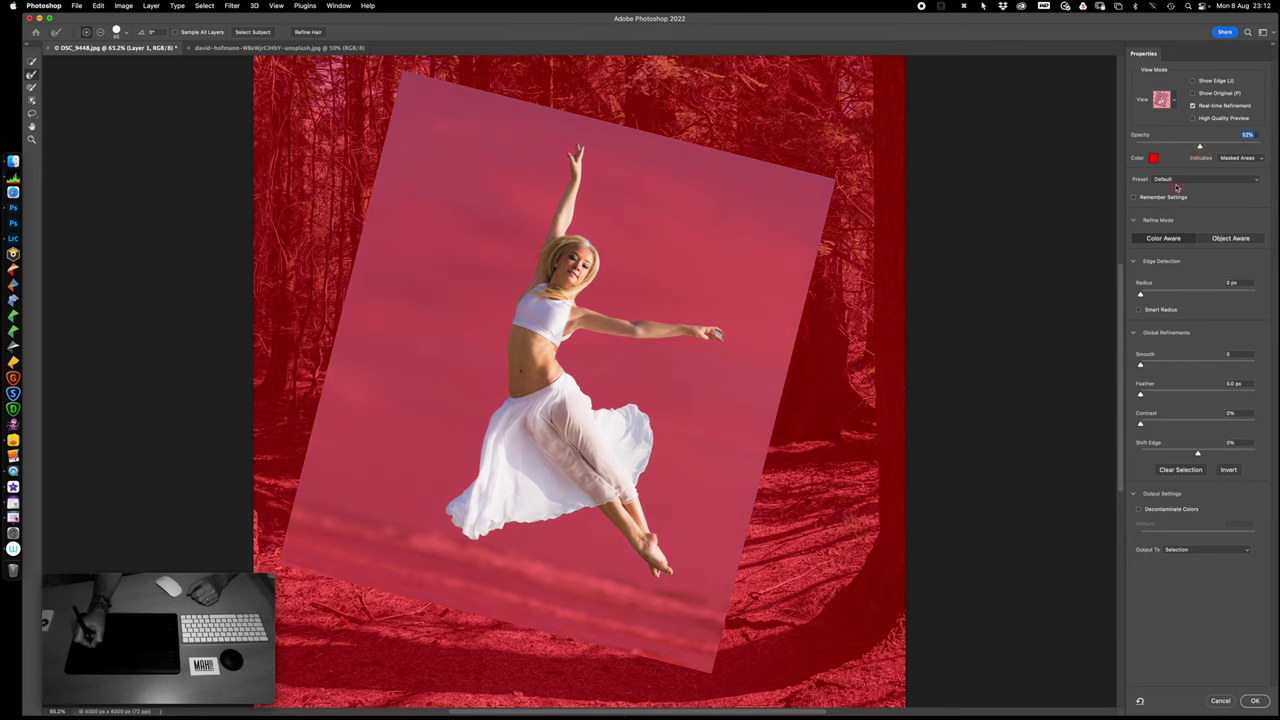
left_click(1175, 101)
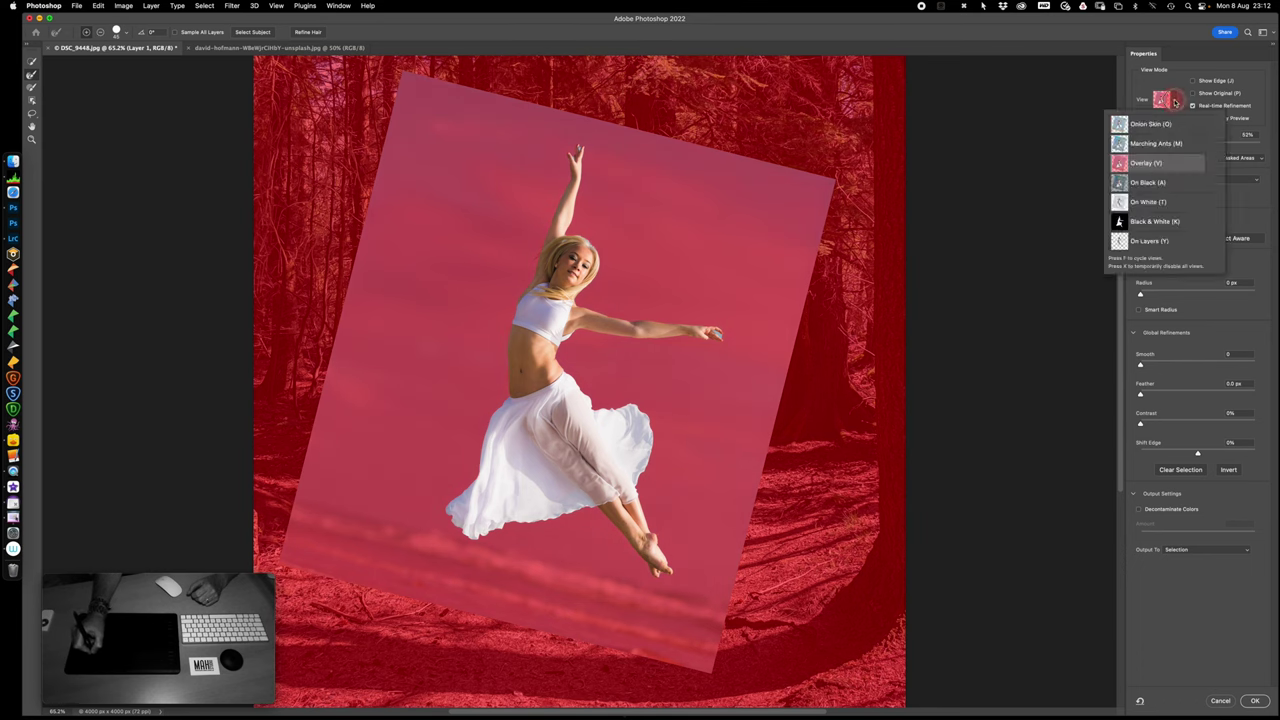
left_click(1164, 183)
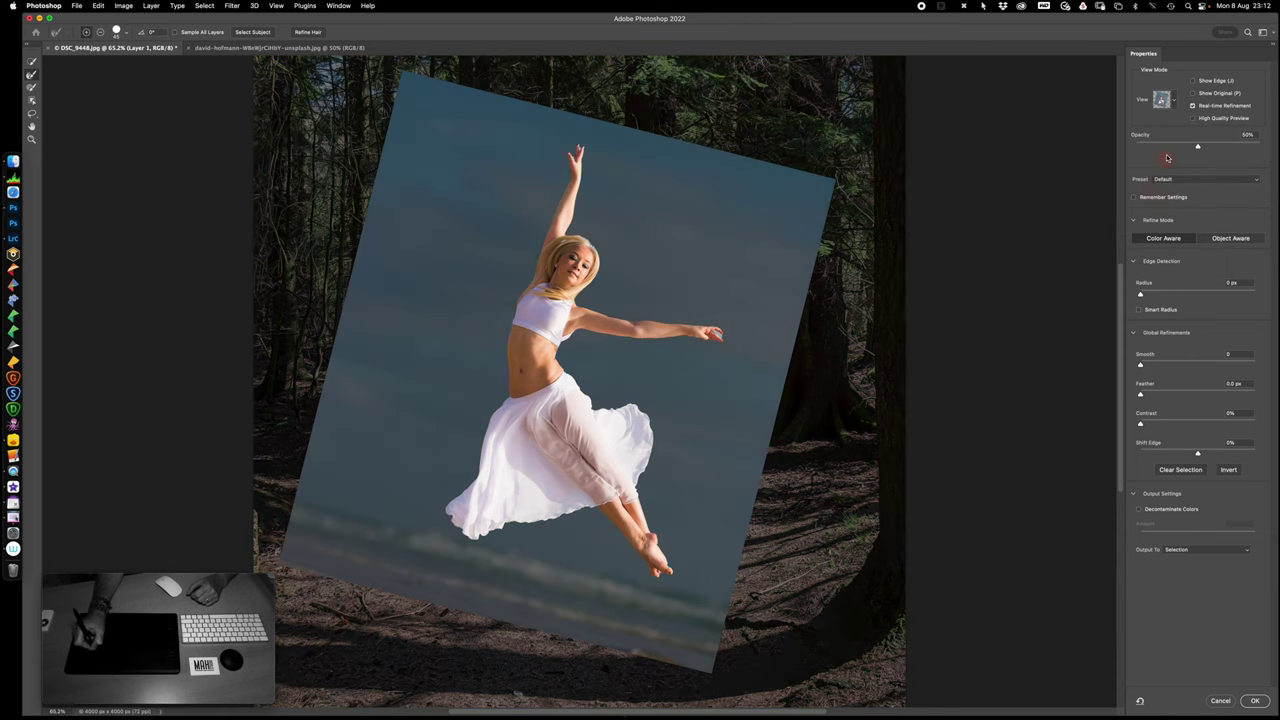
left_click(1180, 103)
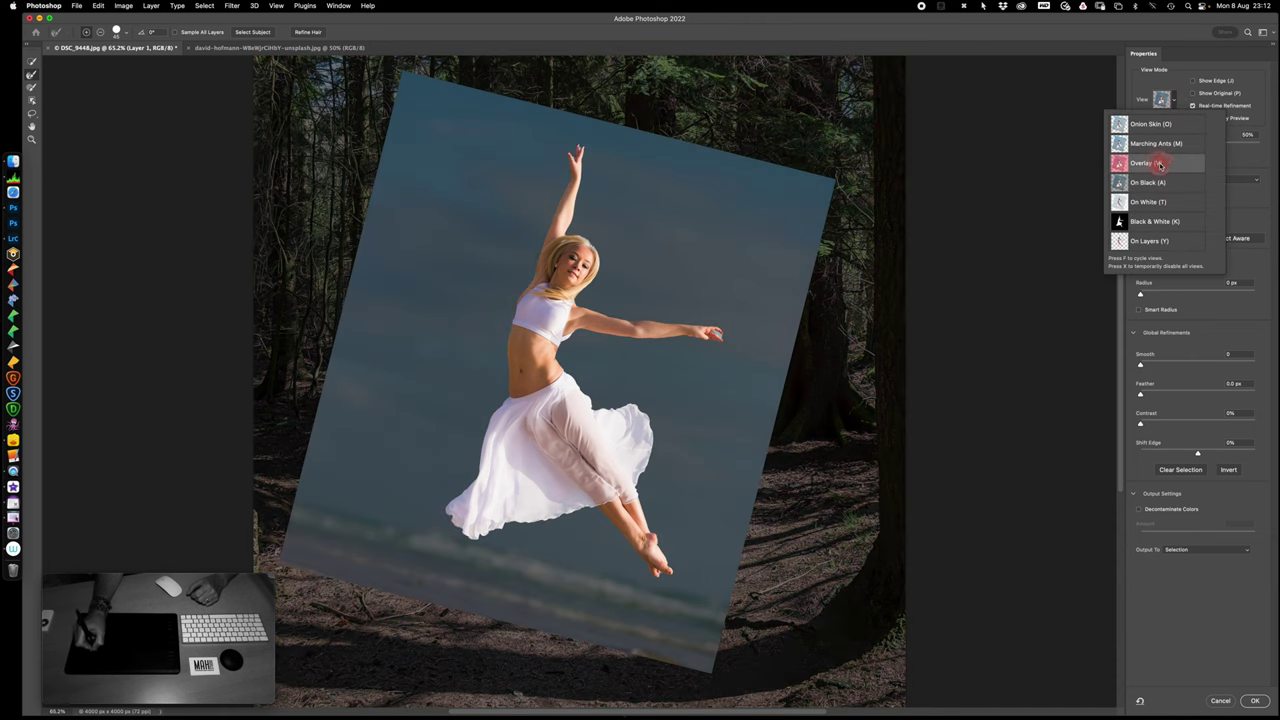
left_click(1176, 165)
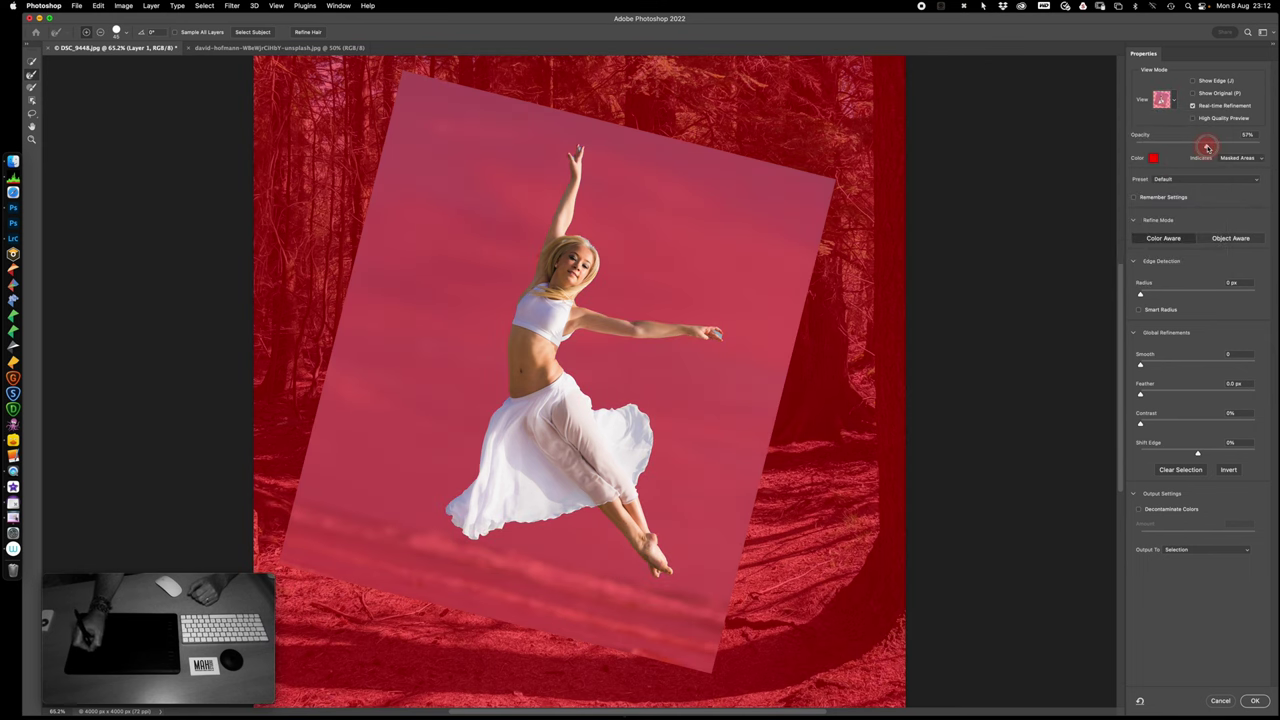
left_click_drag(1209, 147, 1206, 147)
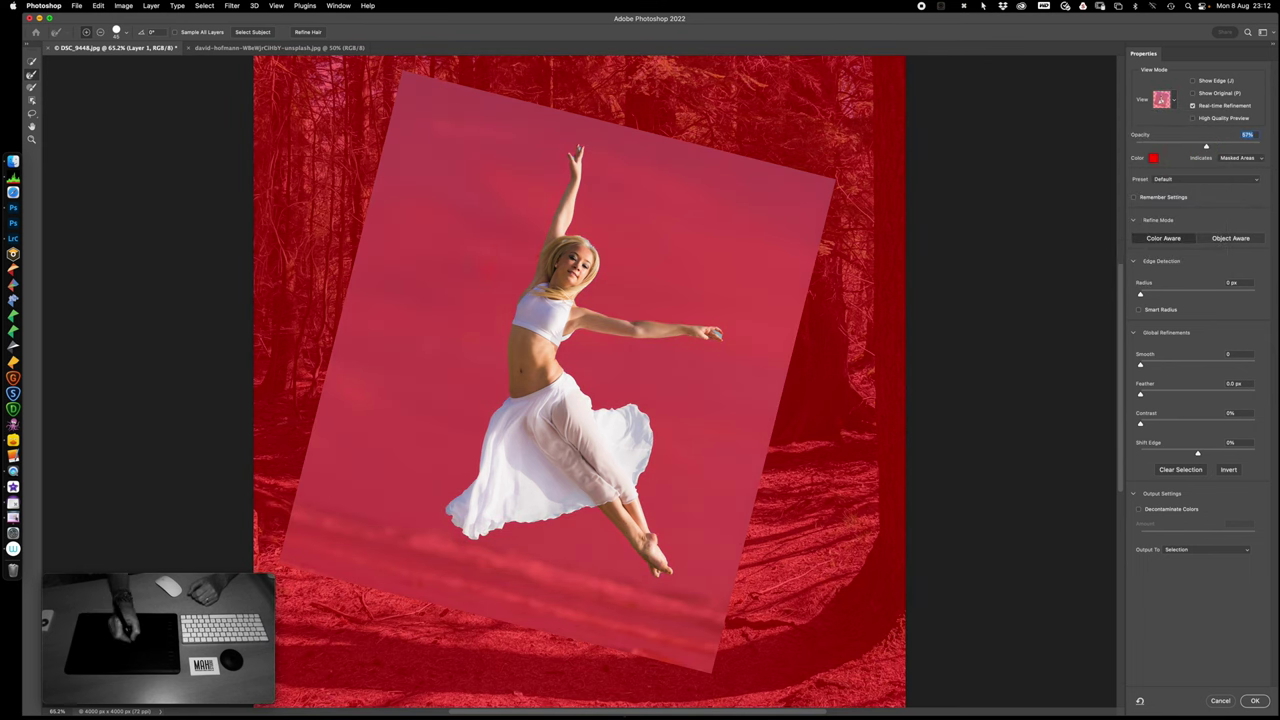
- Brush refined edges around the dancer's hair with an enlarged brush and confirm the selection
left_click(32, 76)
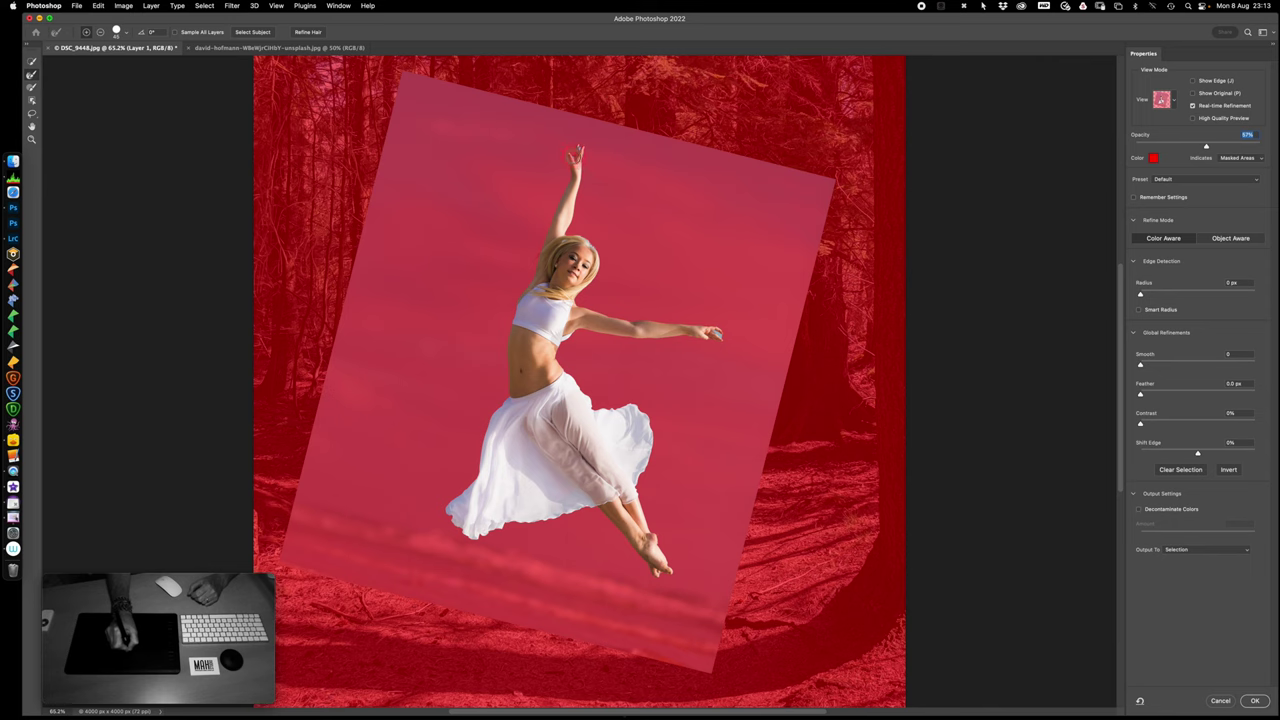
left_click(580, 150)
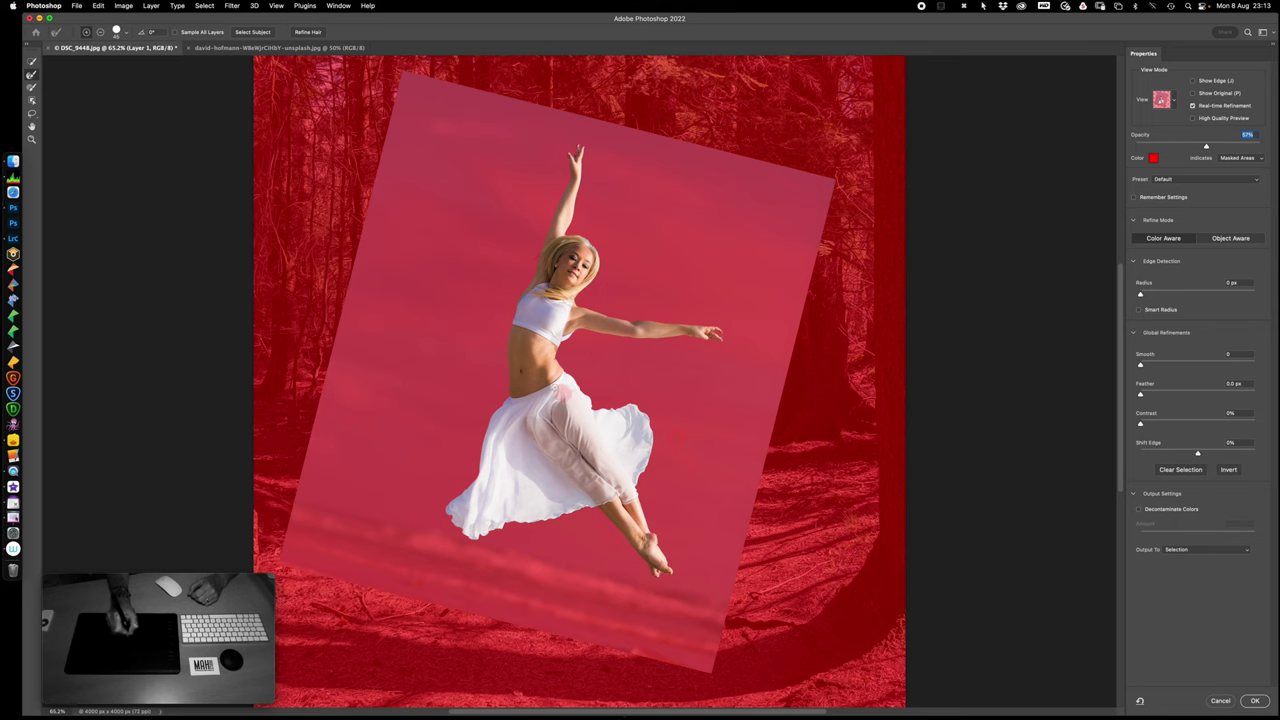
key("bracketright")
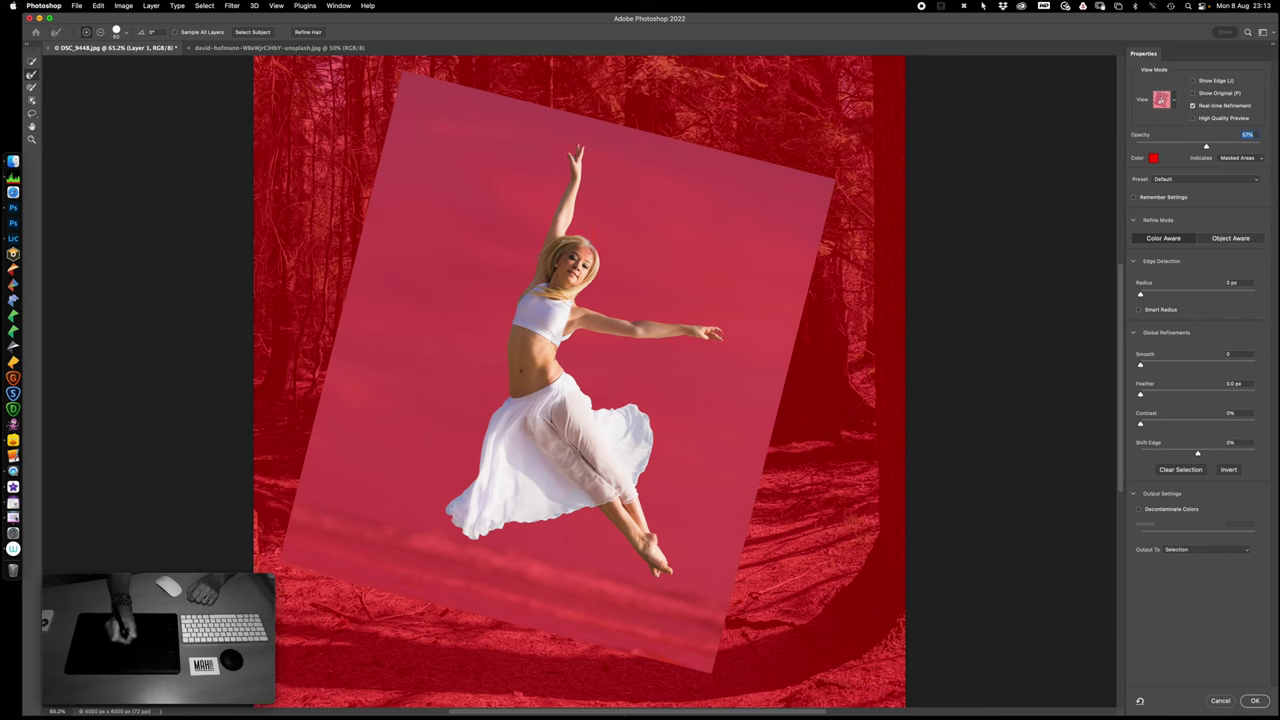
mouse_move(583, 240)
left_mouse_down()
mouse_move(560, 232)
mouse_move(575, 228)
left_mouse_up()
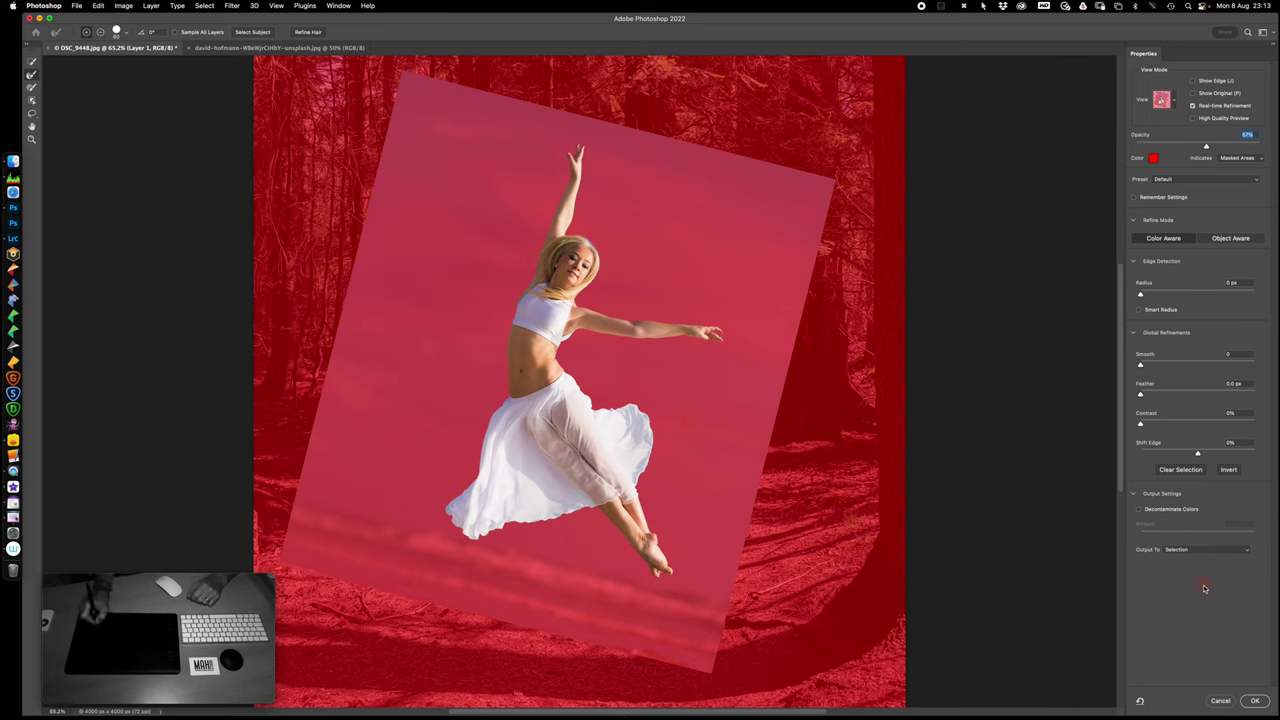
left_click(1257, 701)
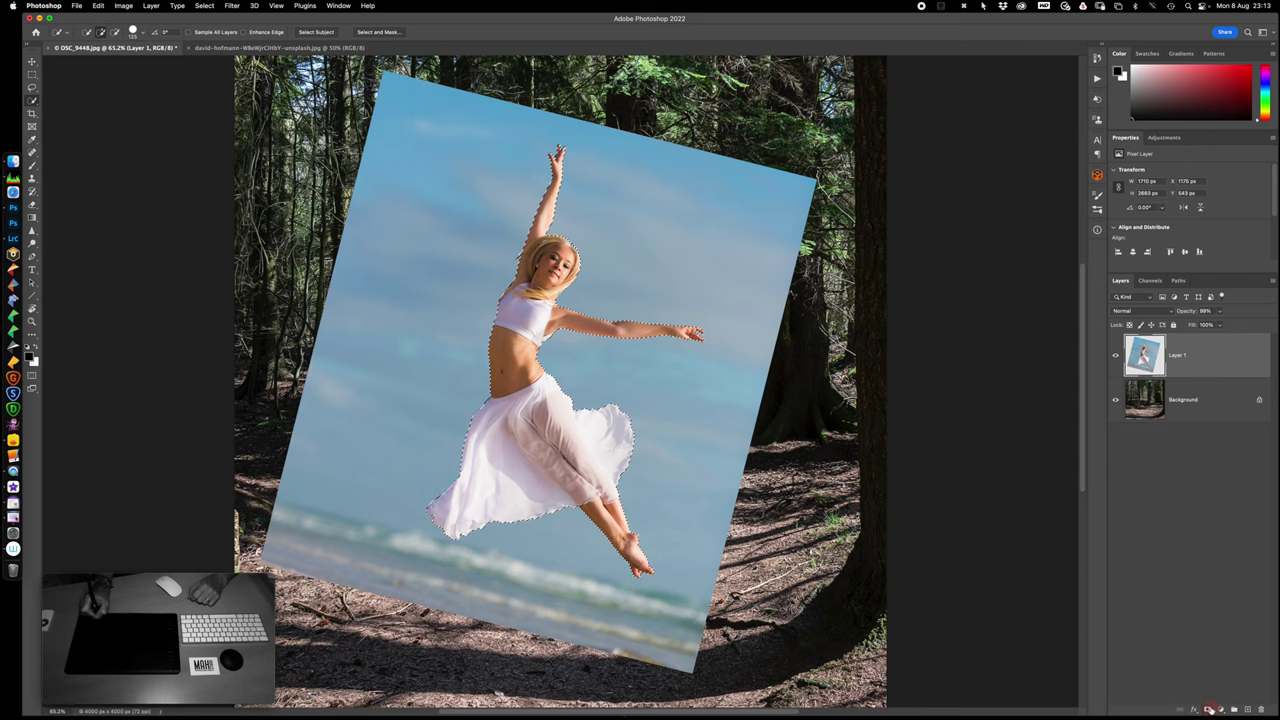
- Mask Layer 1 with the dancer selection so the beach sky disappears, then target its pixels
left_click(1209, 708)
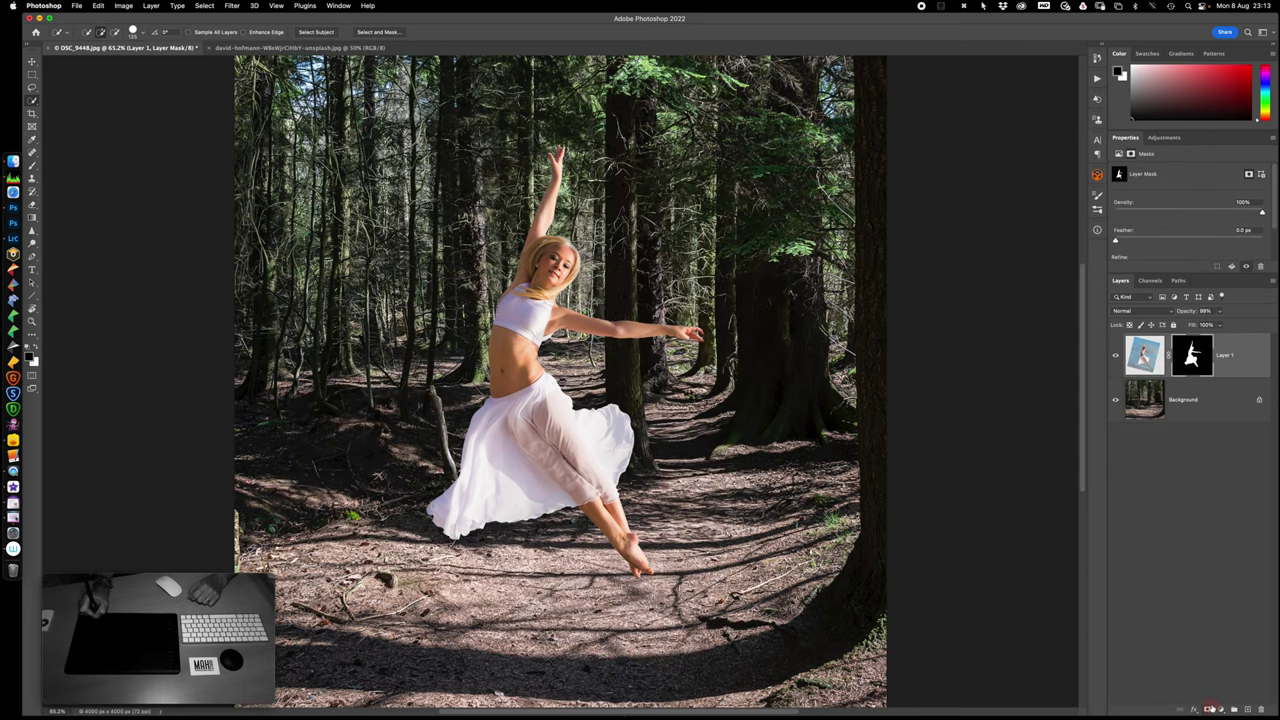
left_click(1247, 362)
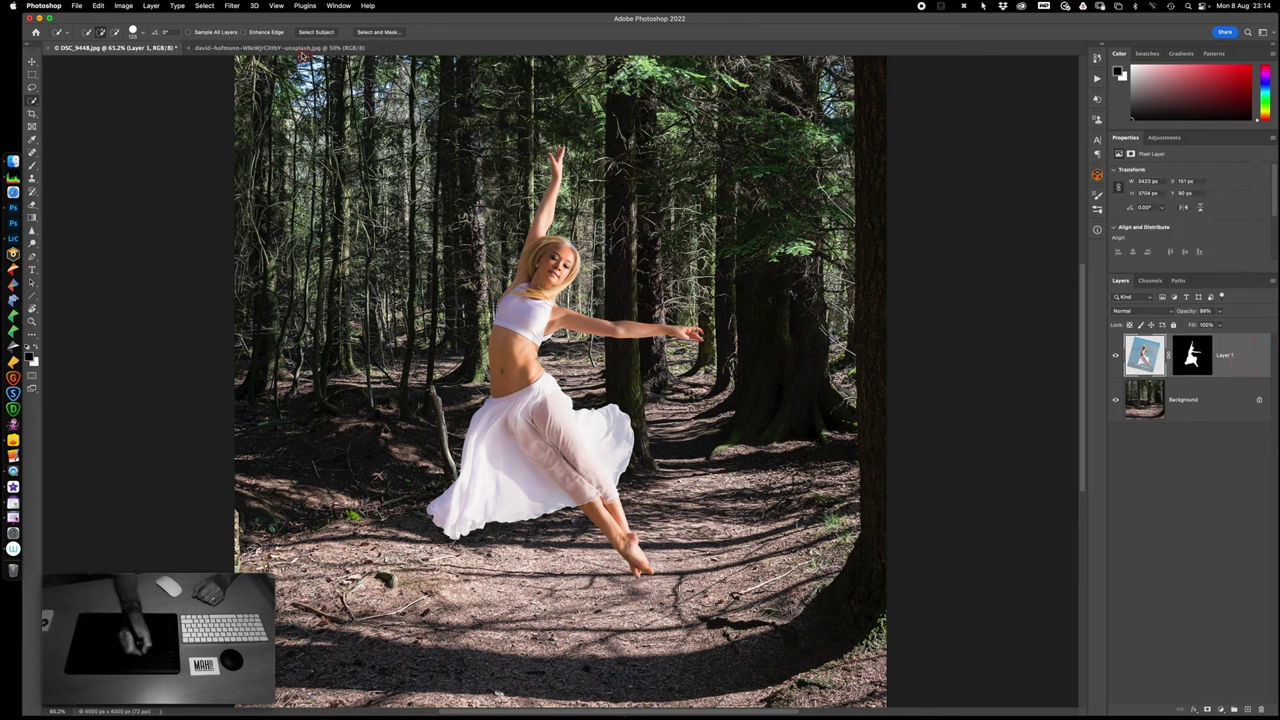
left_click(123, 7)
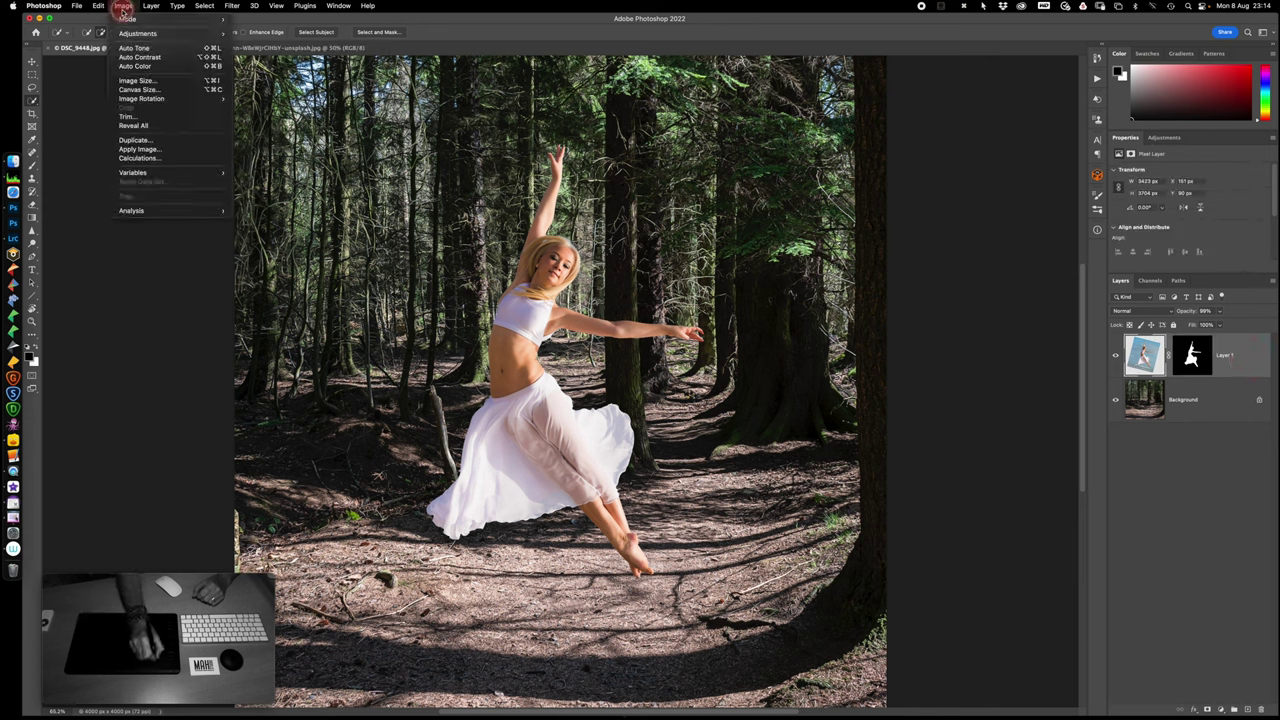
- Open Match Color with Source DSC_9448.jpg, Layer Background and Neutralize ticked
mouse_move(153, 38)
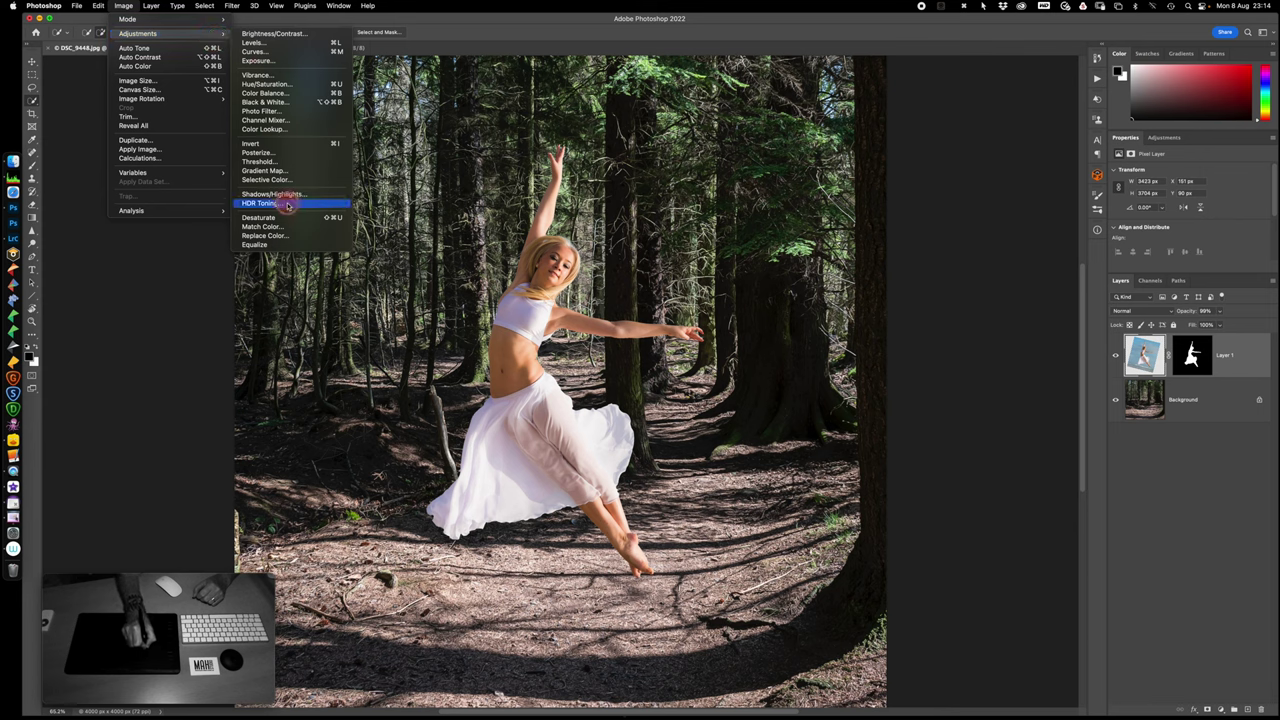
left_click(290, 229)
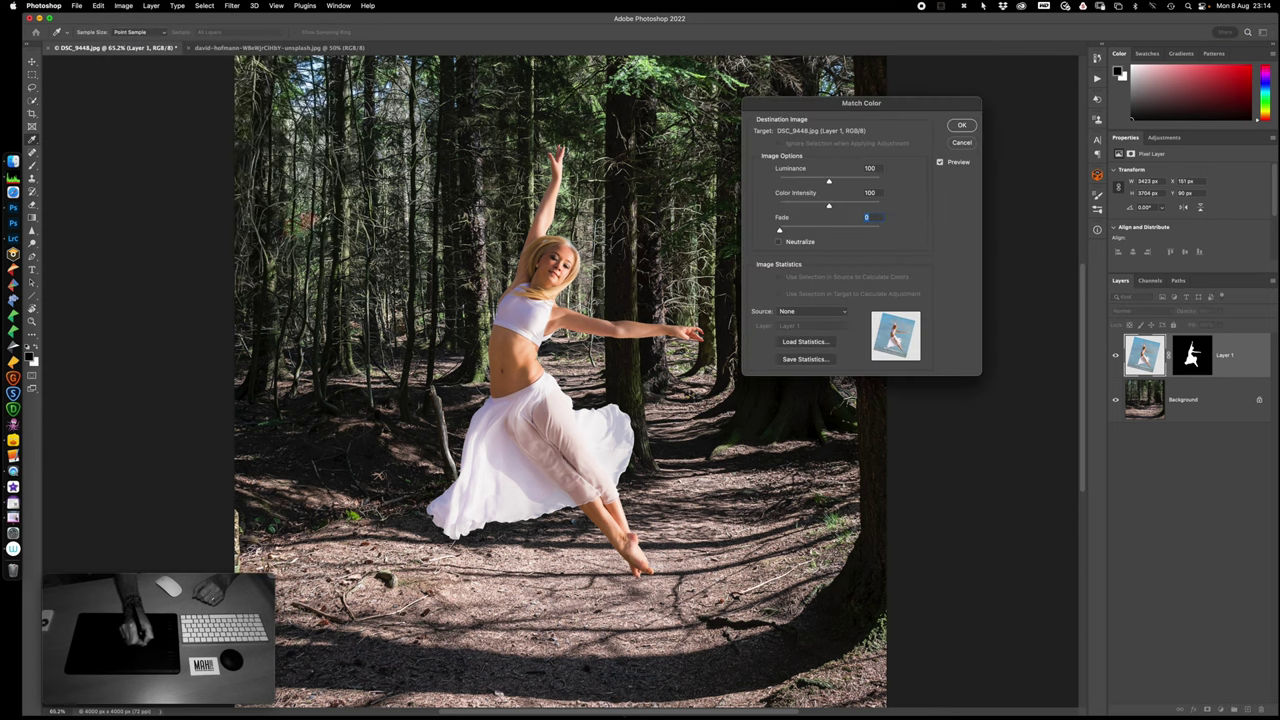
left_click(835, 314)
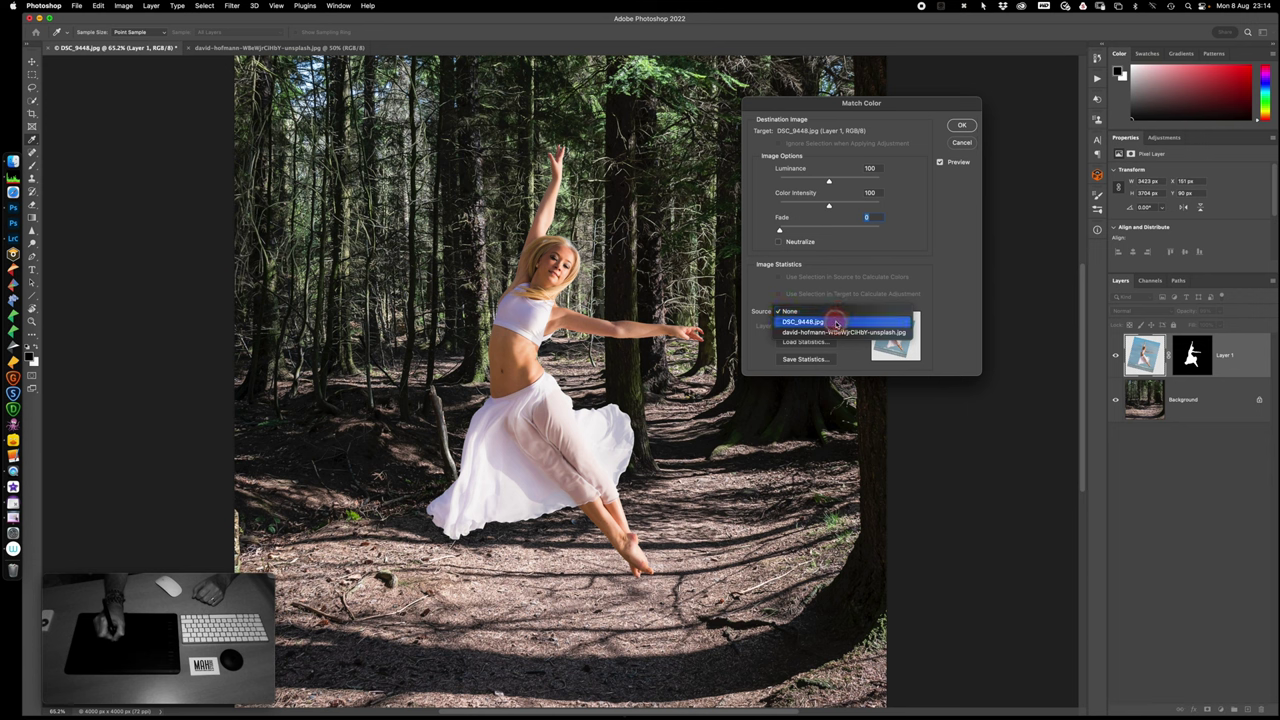
left_click(837, 322)
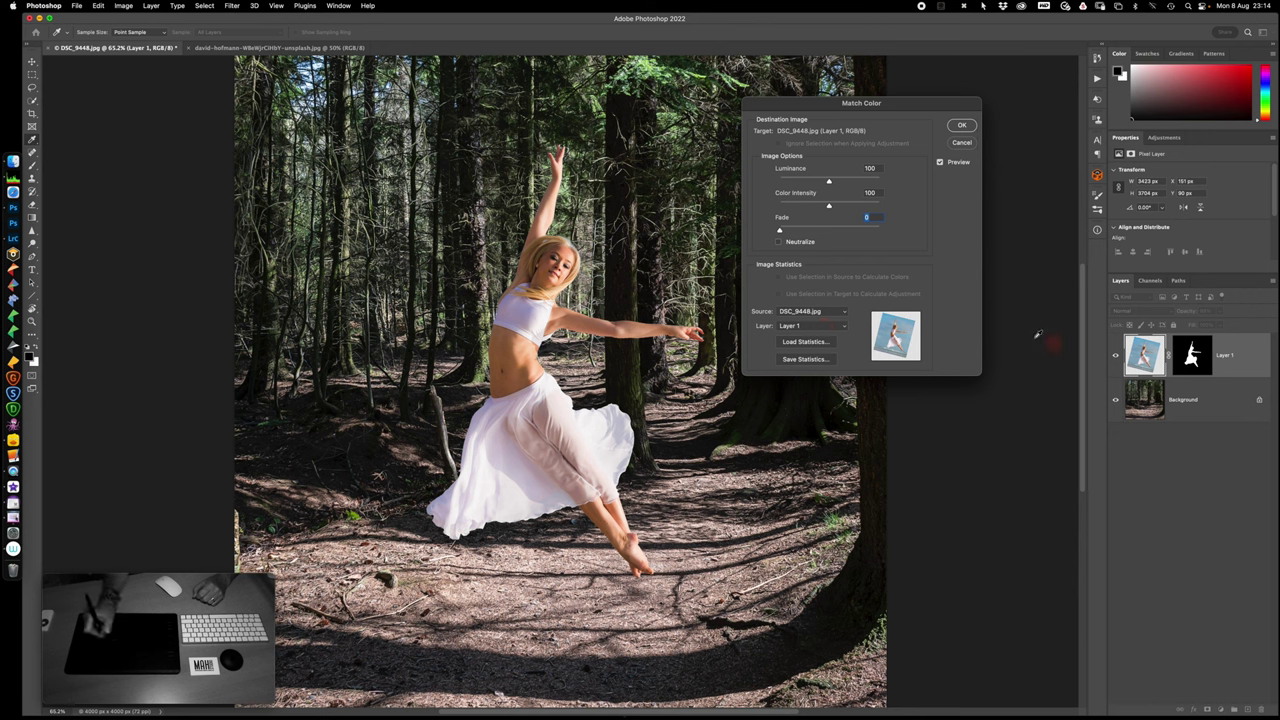
left_click(808, 327)
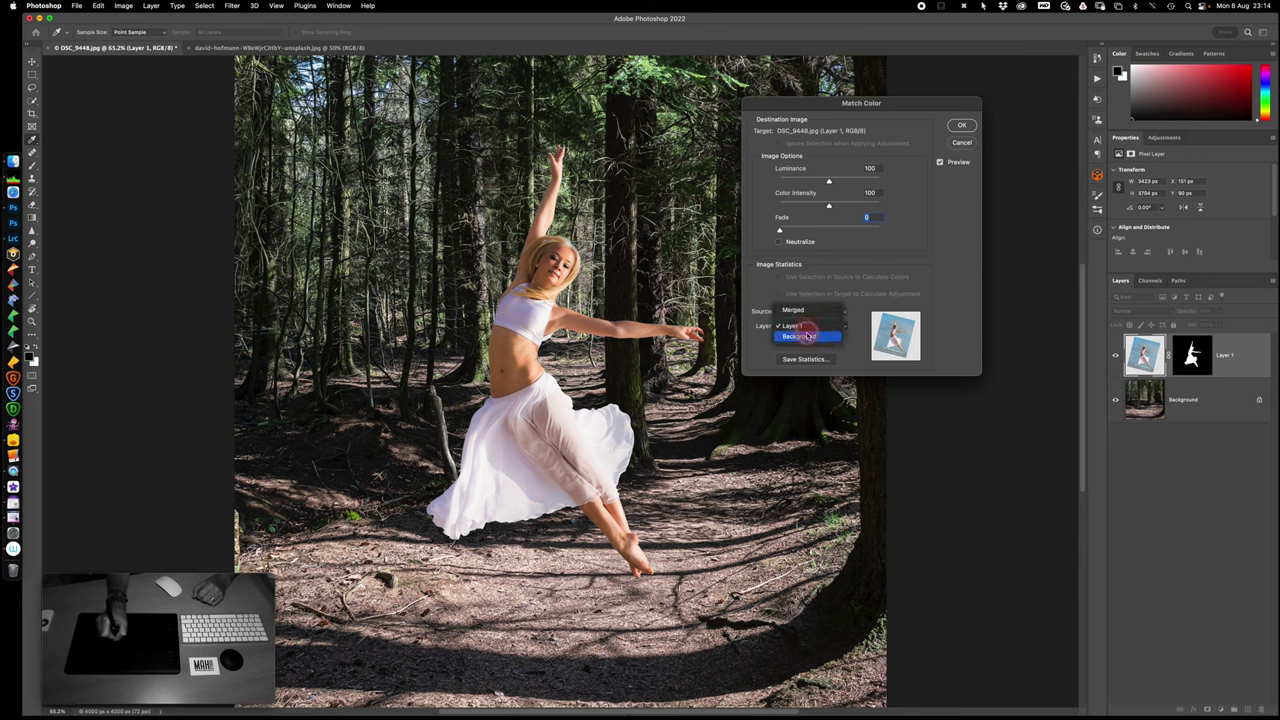
left_click(807, 336)
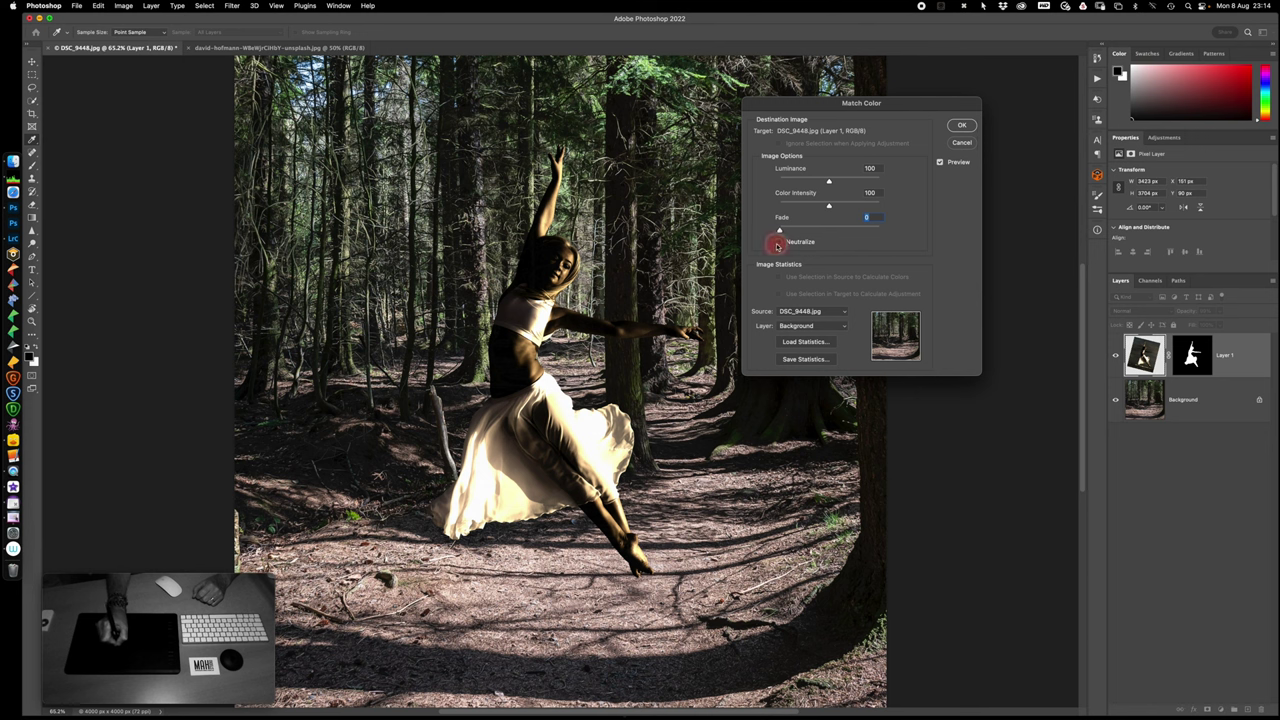
left_click(779, 242)
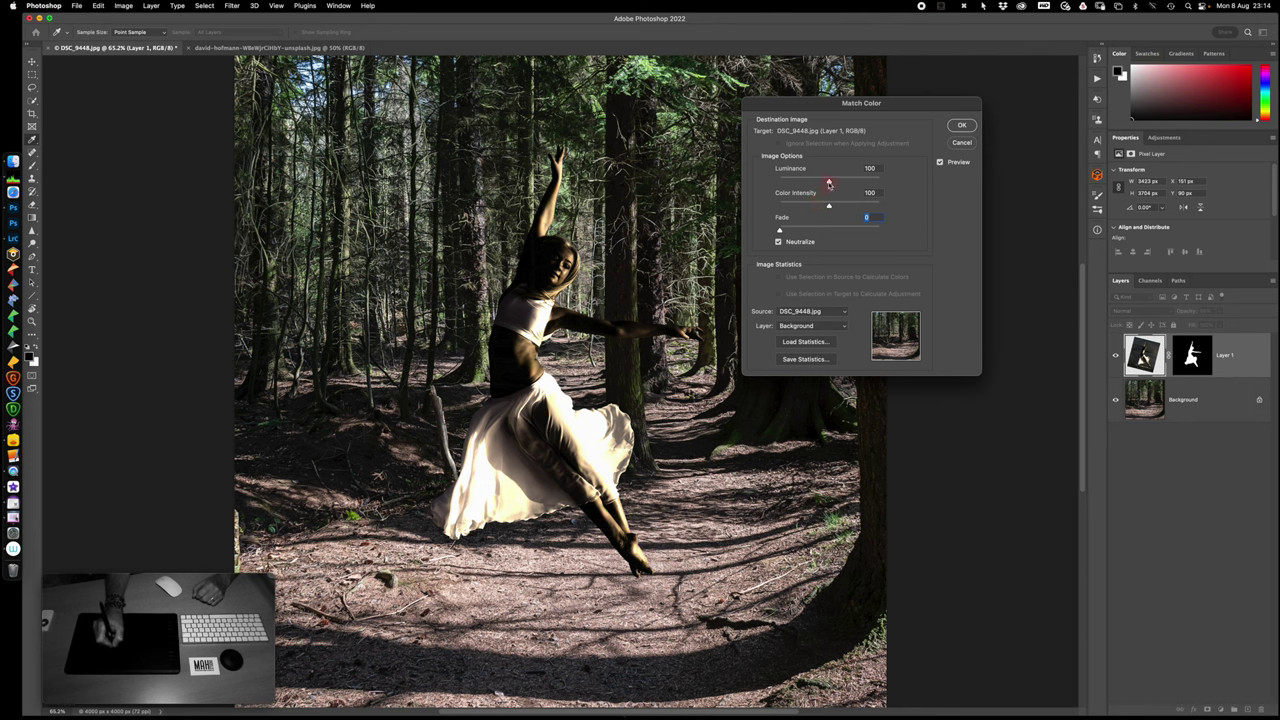
- Set the Match Color luminance to 150 and colour intensity to 126
left_click_drag(829, 183, 758, 204)
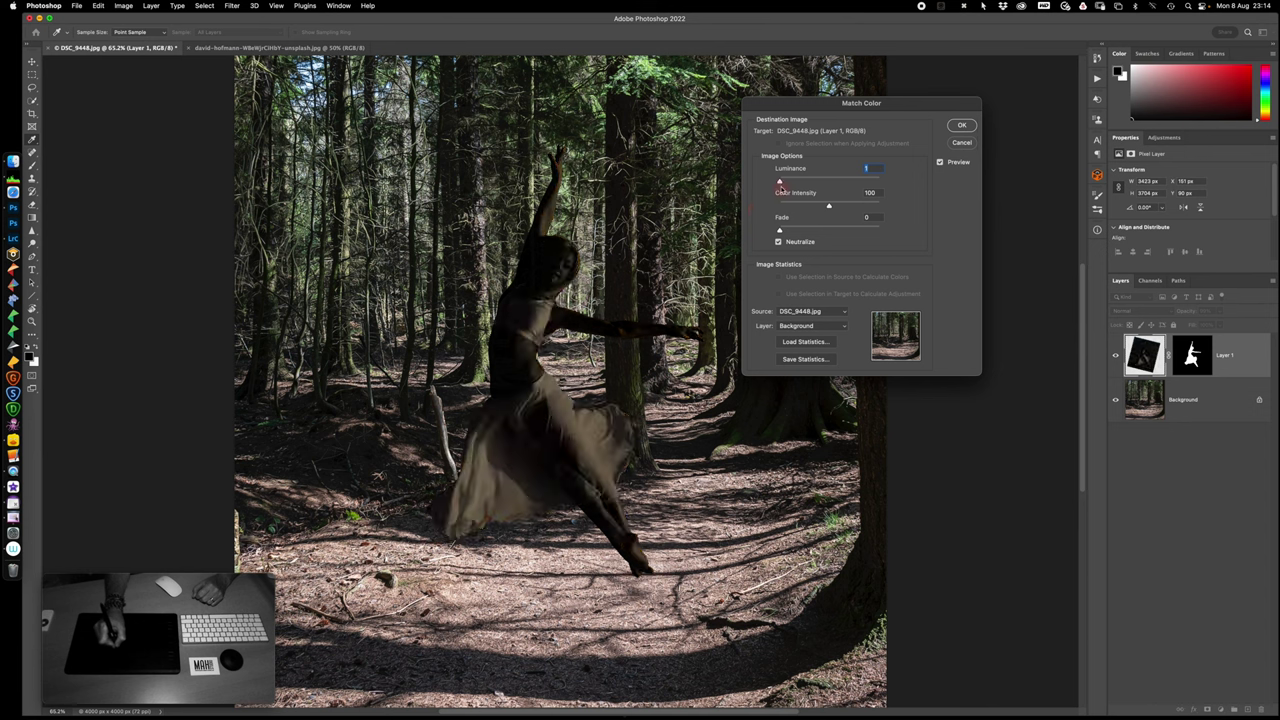
left_click_drag(781, 186, 913, 188)
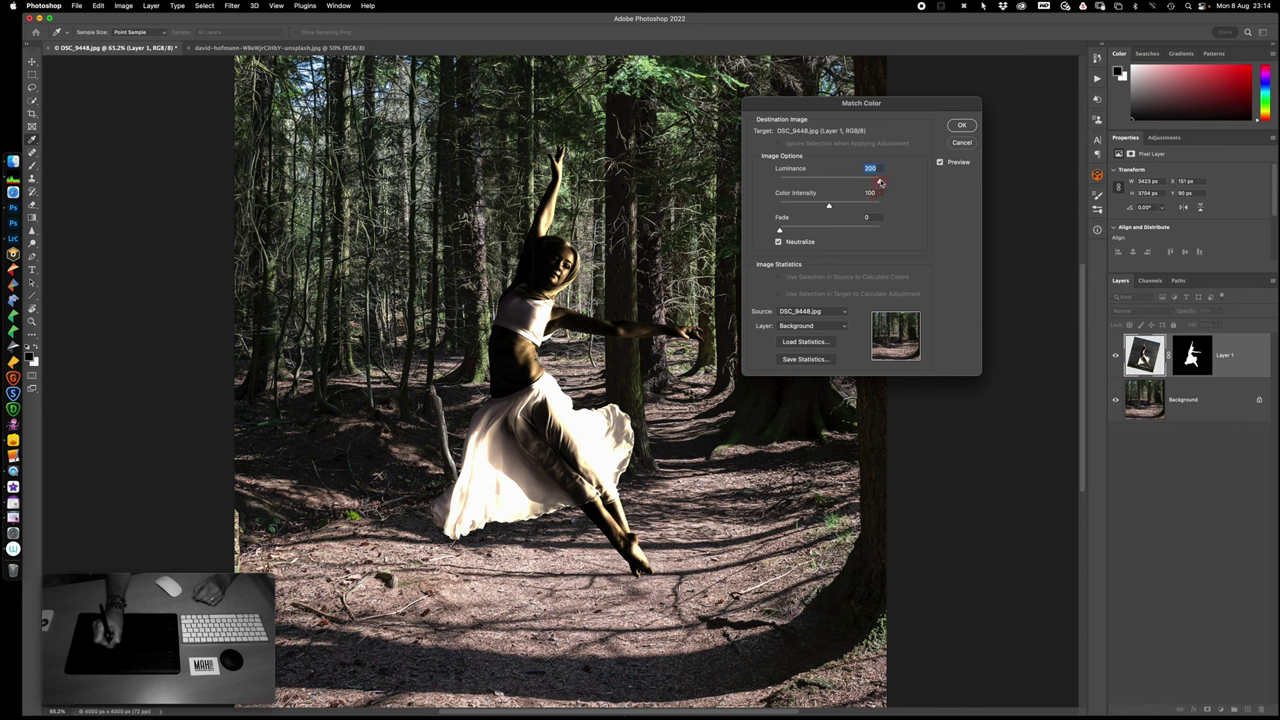
left_click(880, 182)
left_click_drag(880, 182, 855, 180)
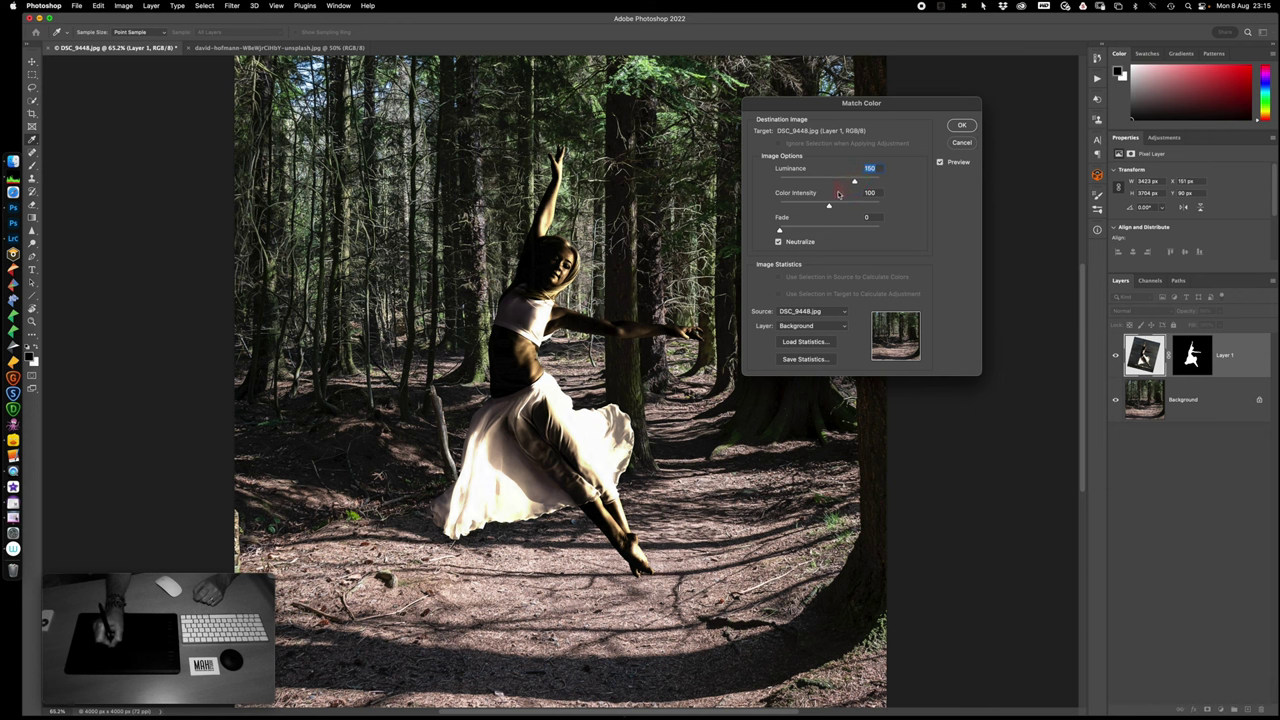
left_click_drag(840, 202, 827, 211)
left_click_drag(829, 207, 902, 211)
left_click_drag(879, 205, 845, 207)
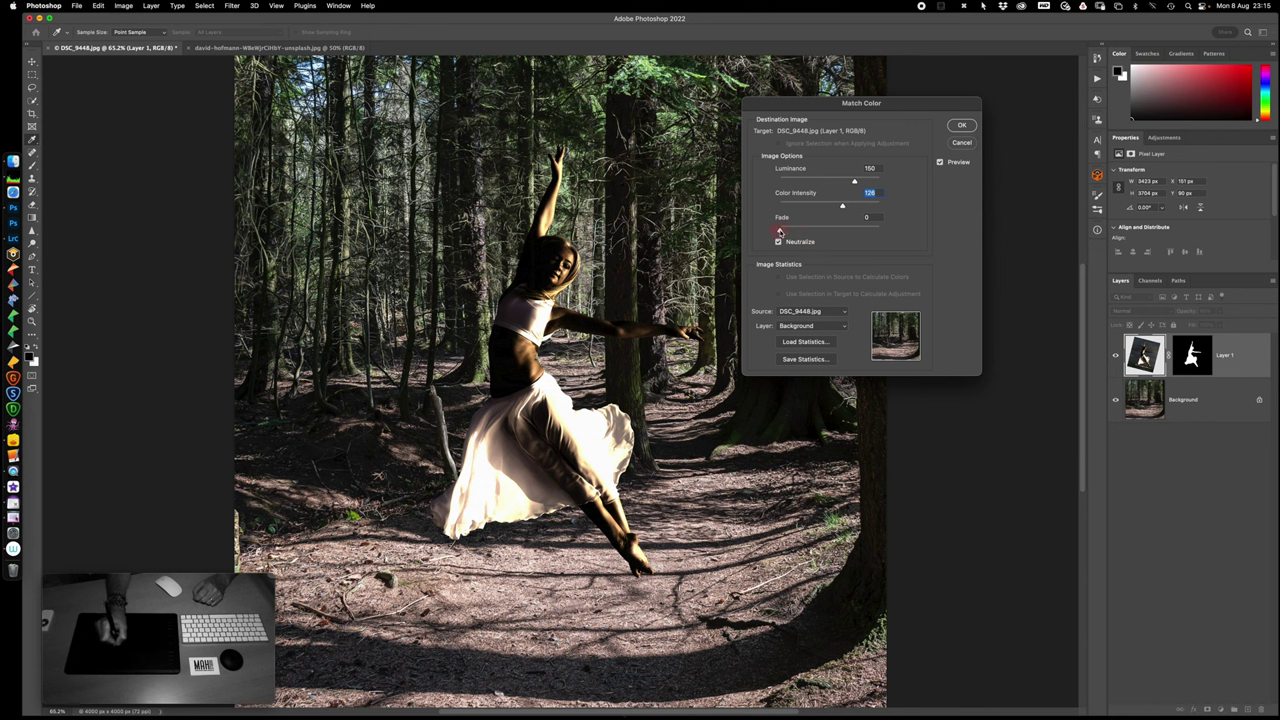
- Set the fade to 50 and apply the colour match to the dancer
left_click_drag(780, 231, 879, 231)
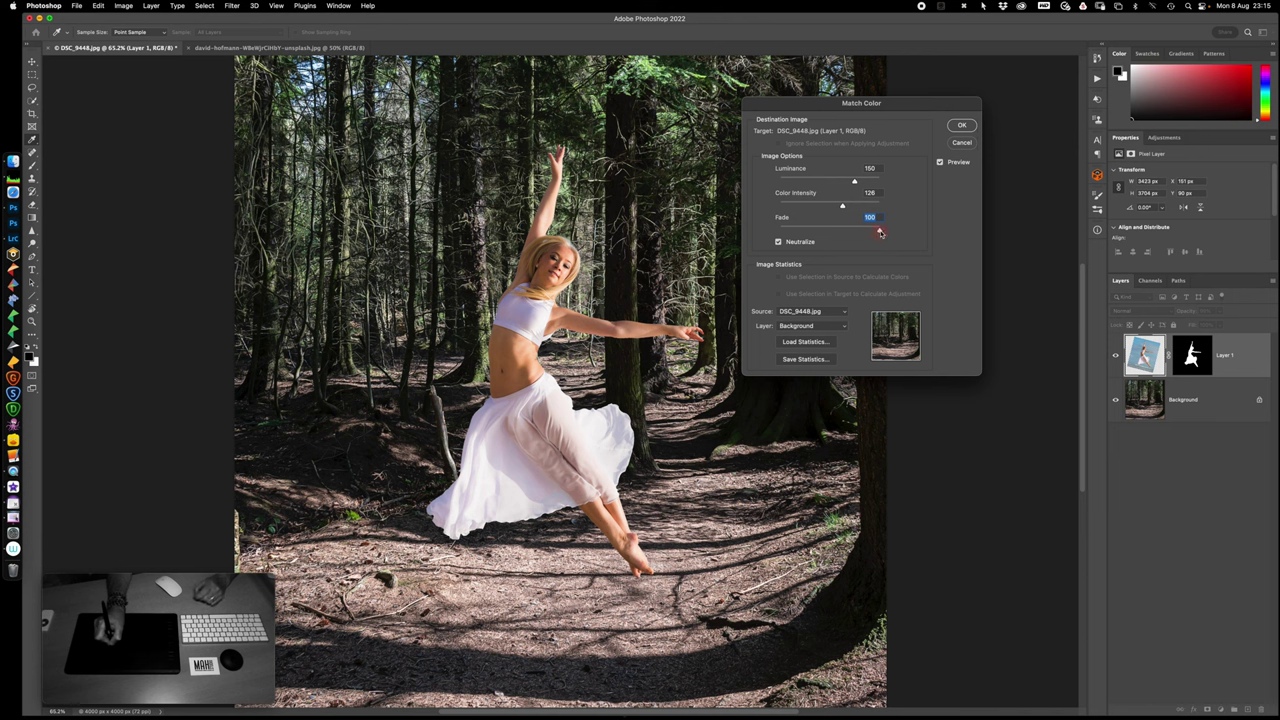
left_click_drag(880, 232, 786, 232)
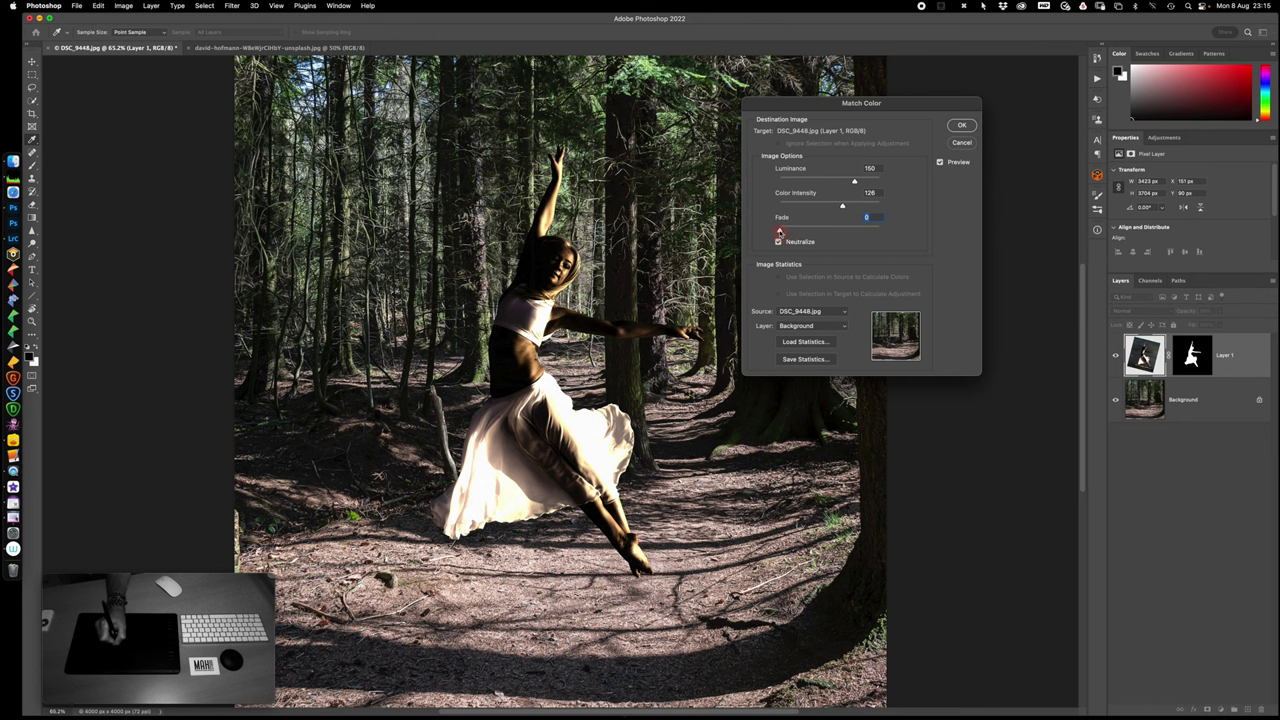
left_click_drag(779, 232, 809, 231)
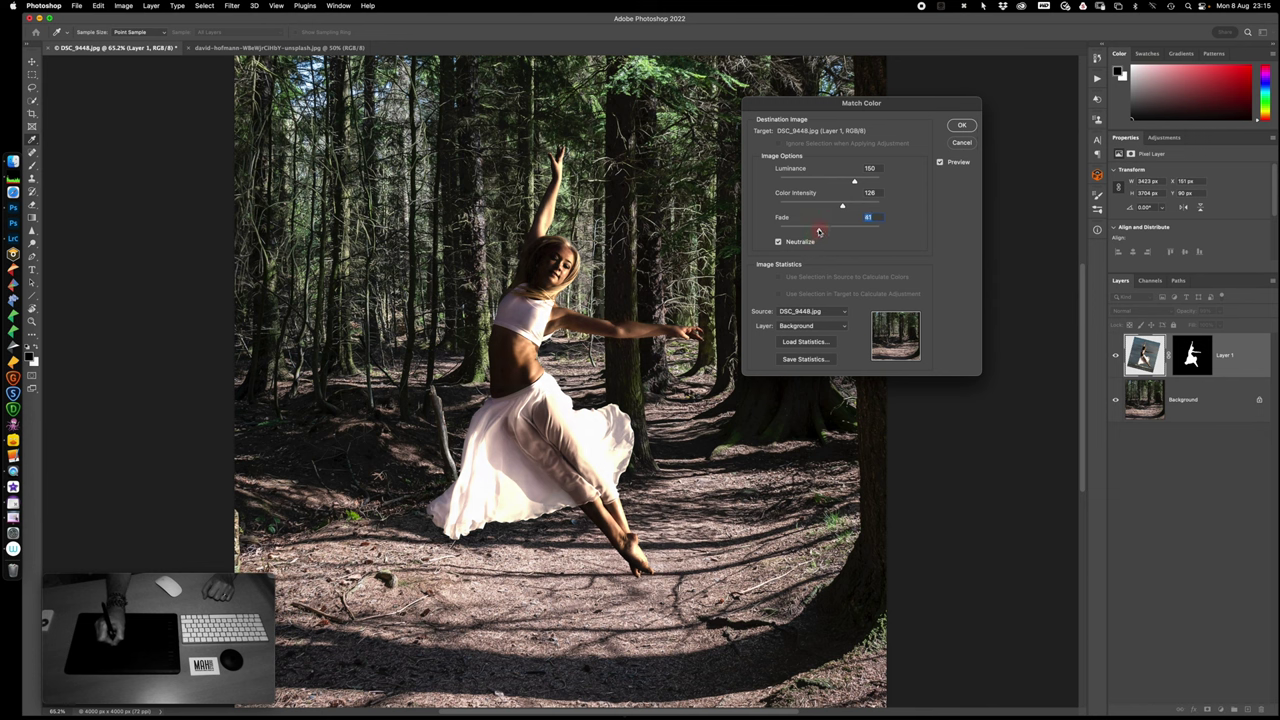
left_click(821, 231)
left_click_drag(823, 231, 829, 232)
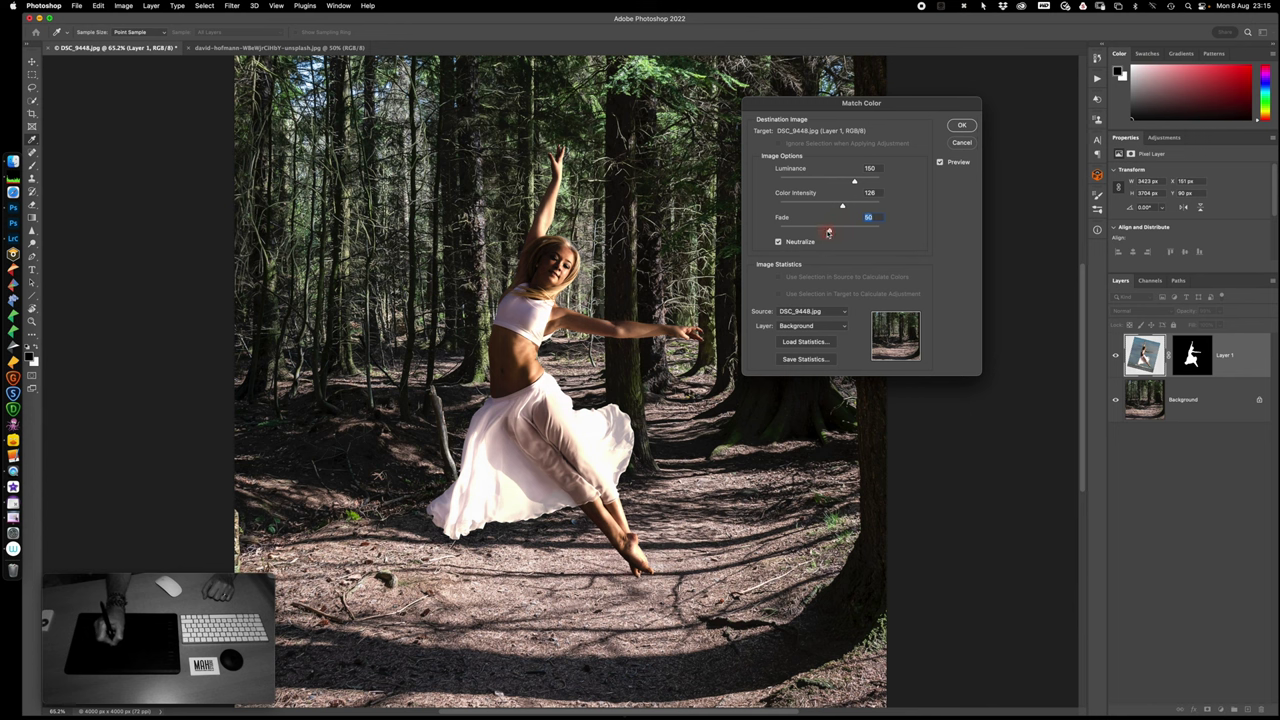
left_click(961, 126)
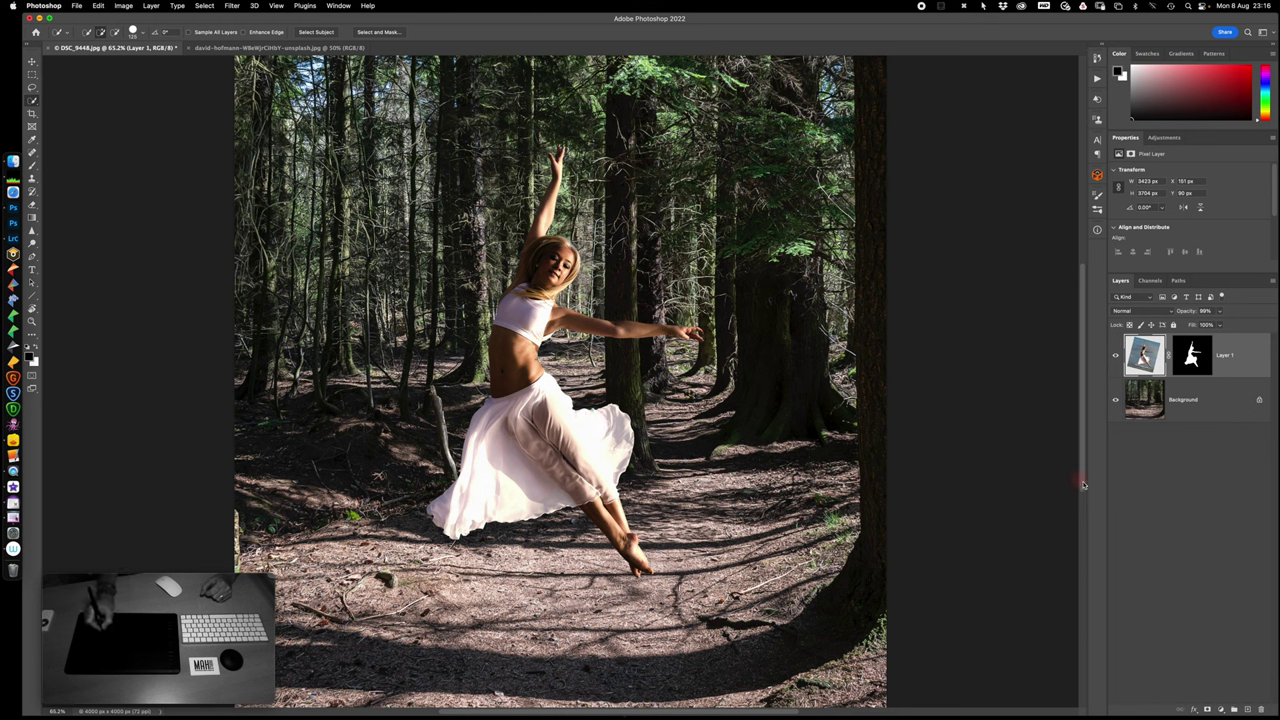
- Open the Create New Fill or Adjustment Layer menu in the Layers panel
left_click(1222, 709)
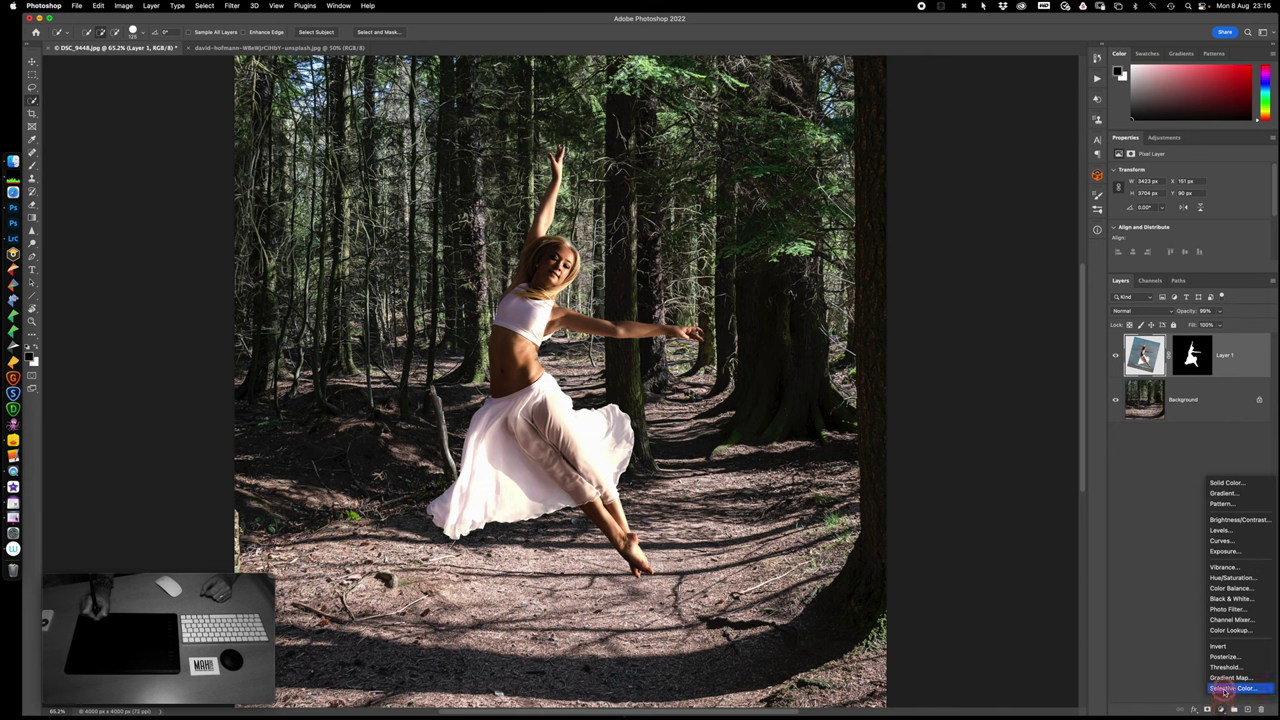
- Add a Color Balance adjustment layer with midtones shifted to +99 Green
left_click(1230, 589)
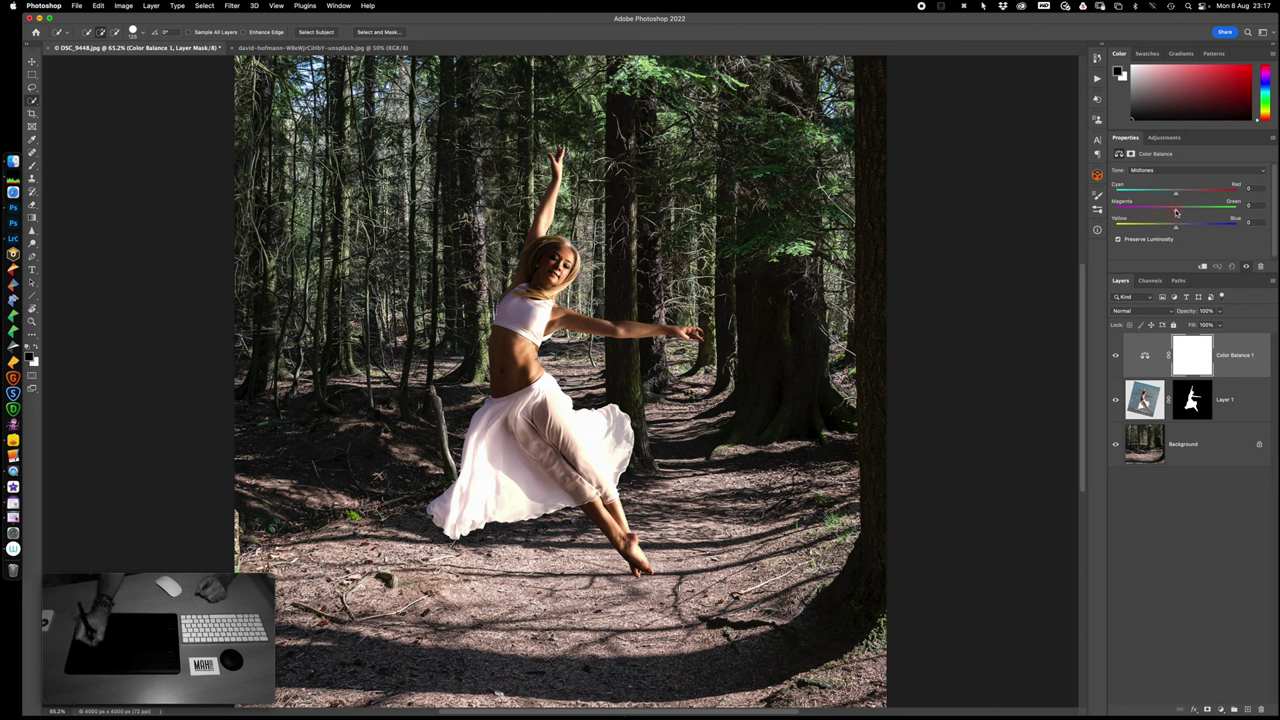
left_click(1176, 210)
left_click_drag(1177, 211, 1228, 221)
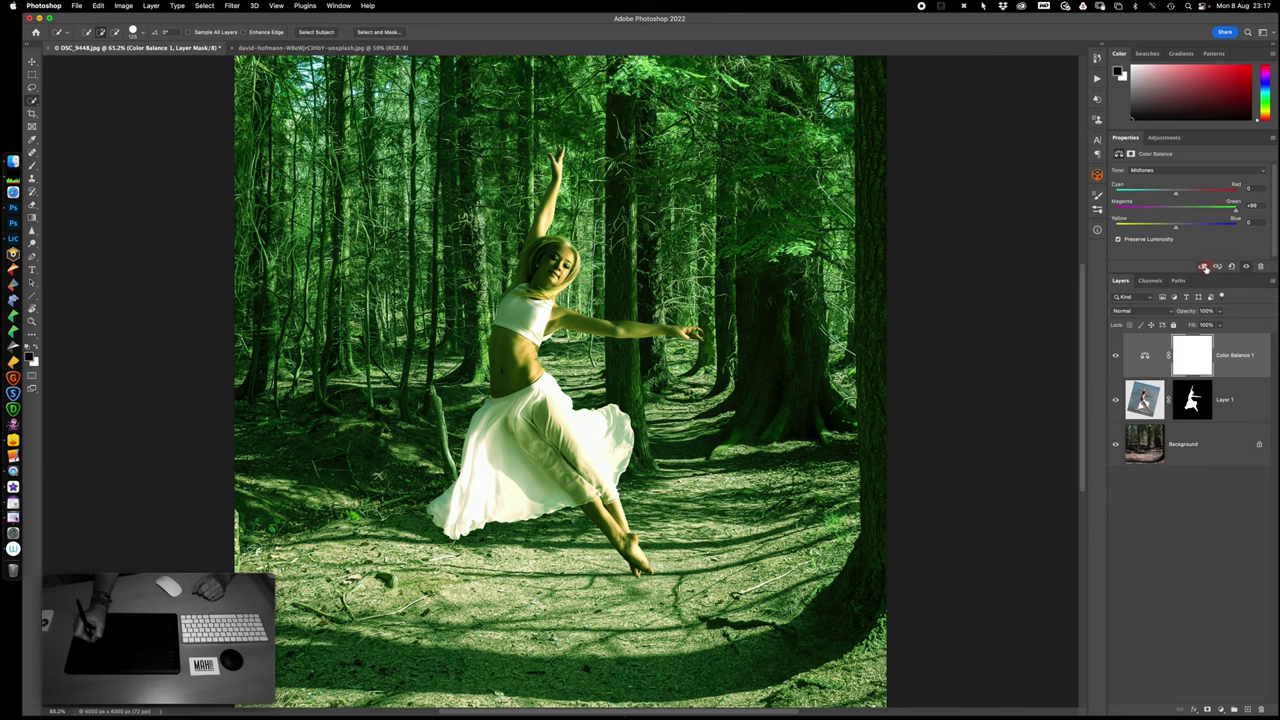
- Clip Color Balance 1 to the dancer and tone down its green midtone shift below +74
left_click(1204, 266)
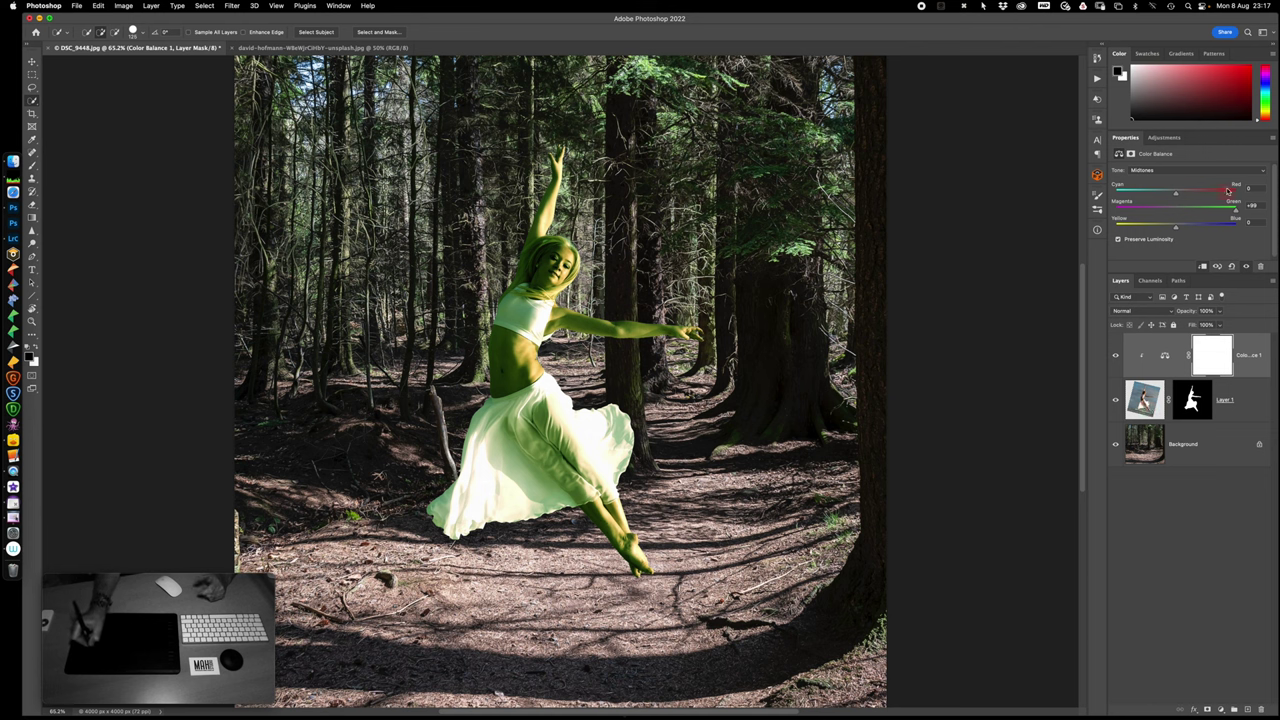
left_click_drag(1235, 213, 1237, 212)
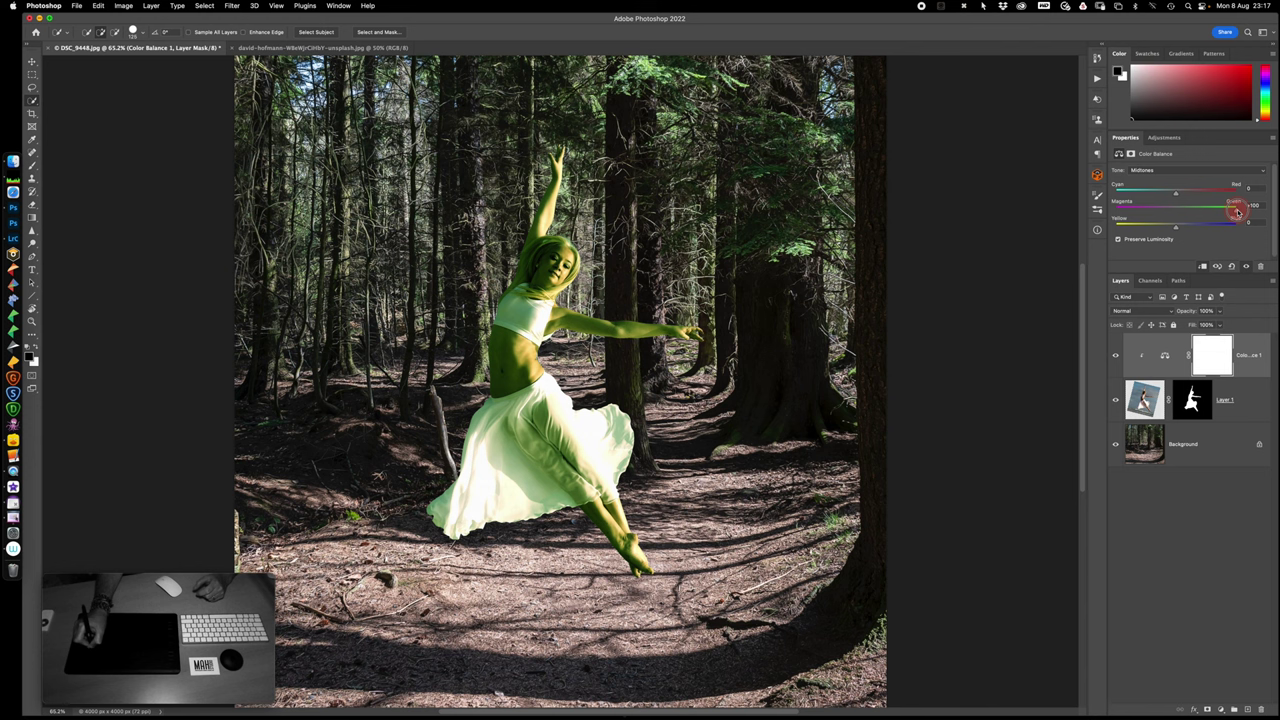
left_click_drag(1237, 212, 1220, 210)
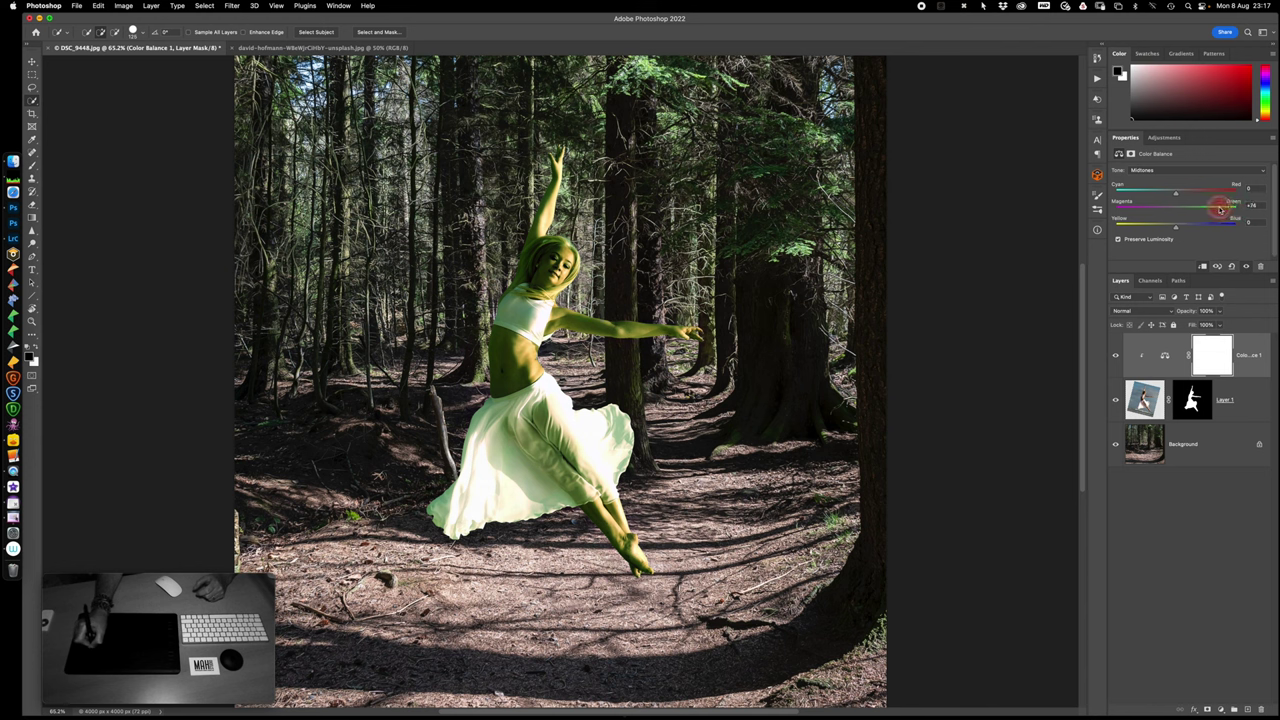
left_click_drag(1208, 209, 1193, 207)
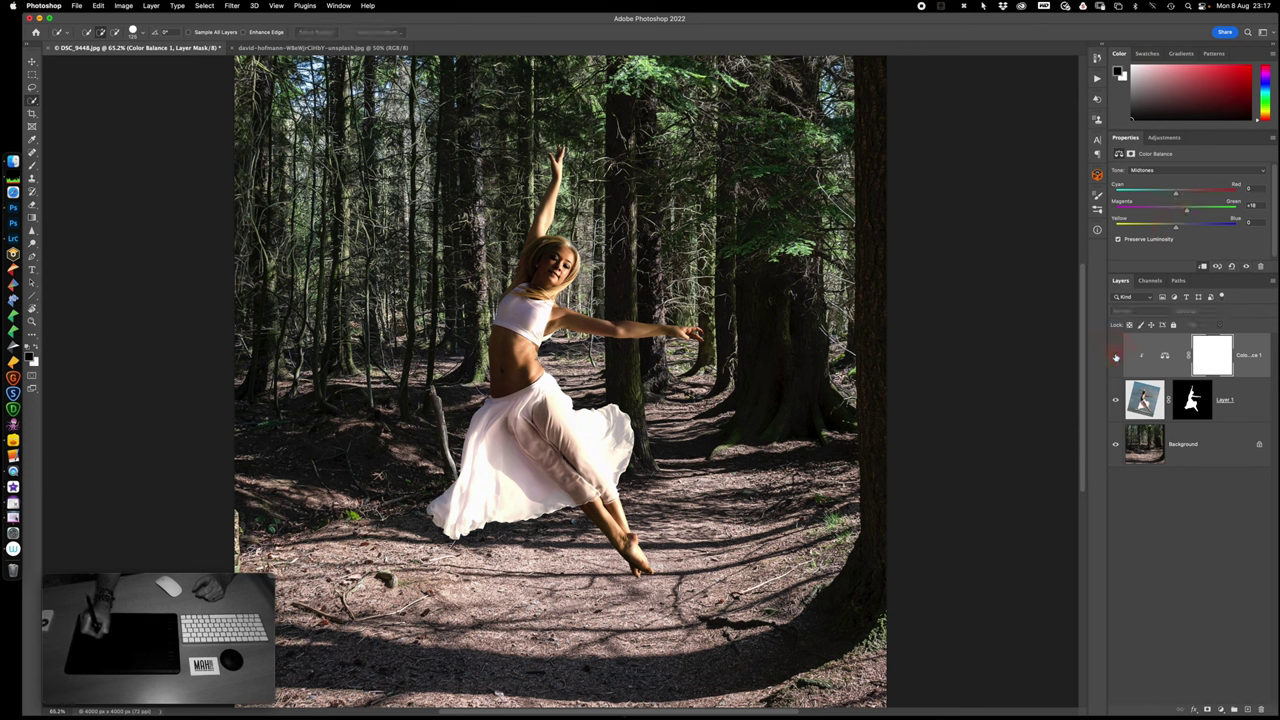
left_click(1116, 357)
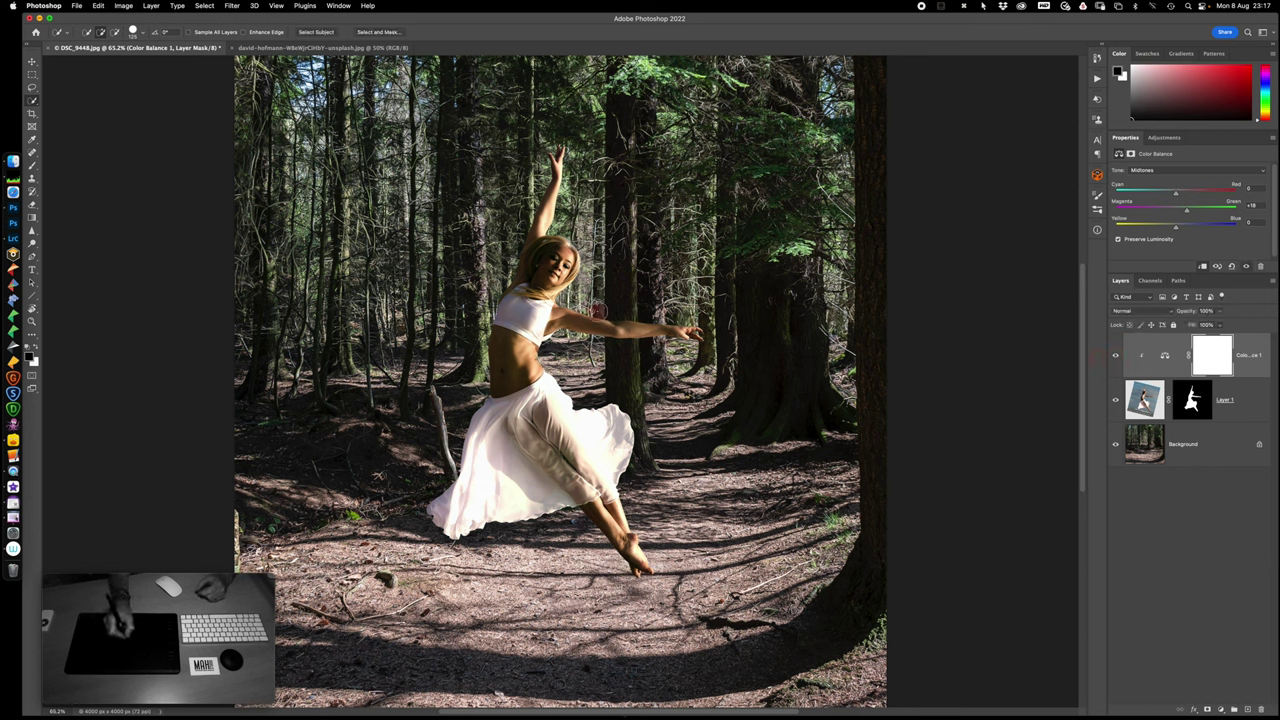
- Shift the dancer's midtones toward blue (+17) and red, comparing on/off, then add a blank layer
left_click(1177, 229)
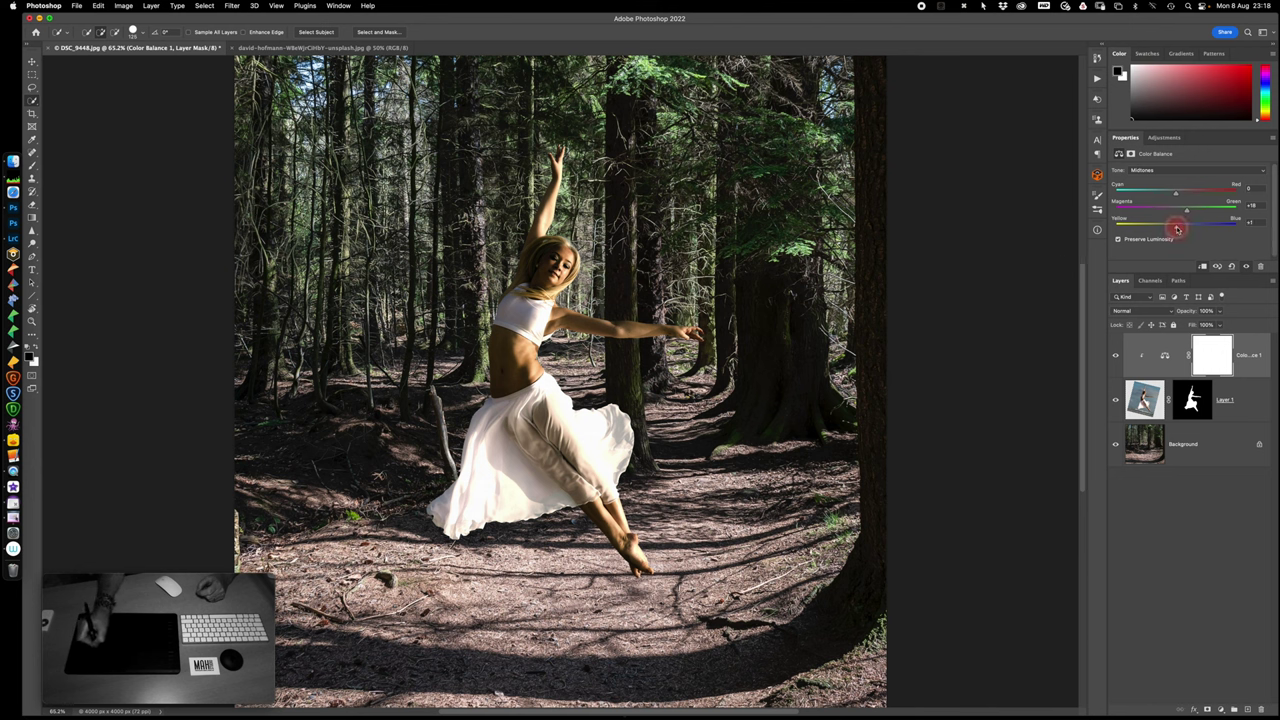
left_click_drag(1182, 230, 1187, 230)
left_click_drag(1187, 230, 1188, 234)
mouse_move(1177, 195)
left_mouse_down()
mouse_move(1229, 201)
mouse_move(1131, 193)
mouse_move(1206, 197)
mouse_move(1184, 196)
left_mouse_up()
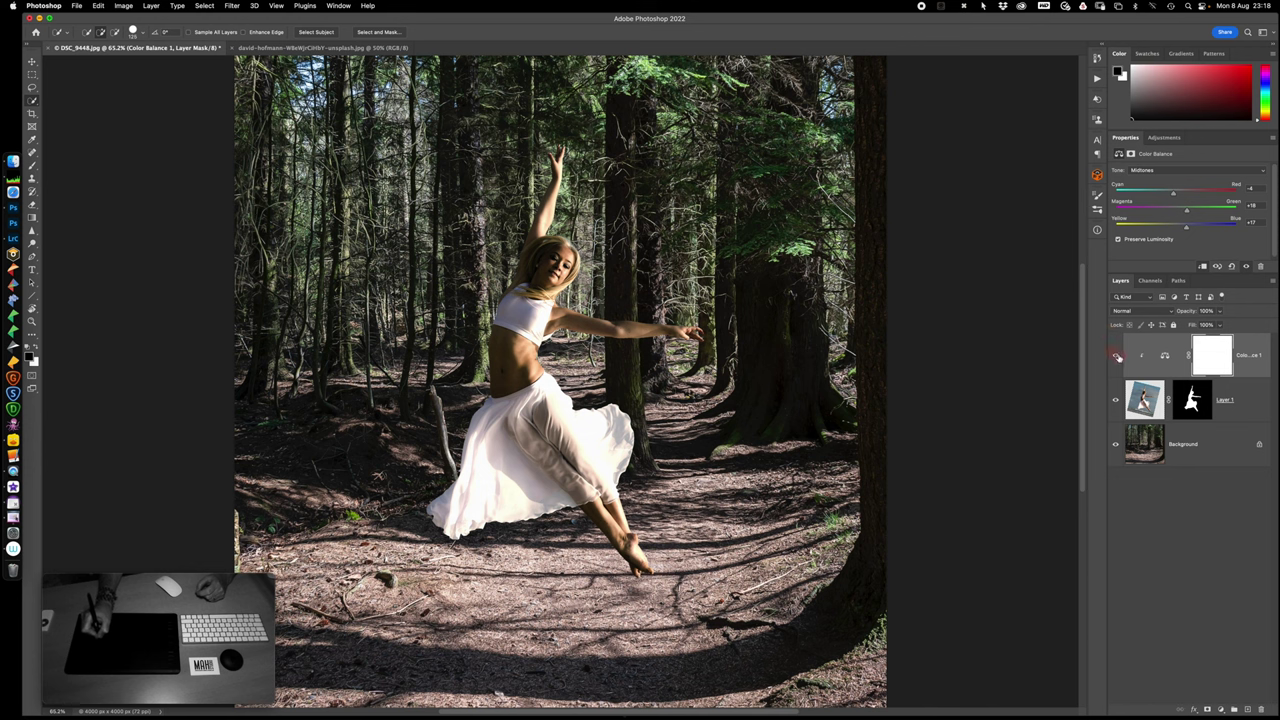
left_click(1117, 357)
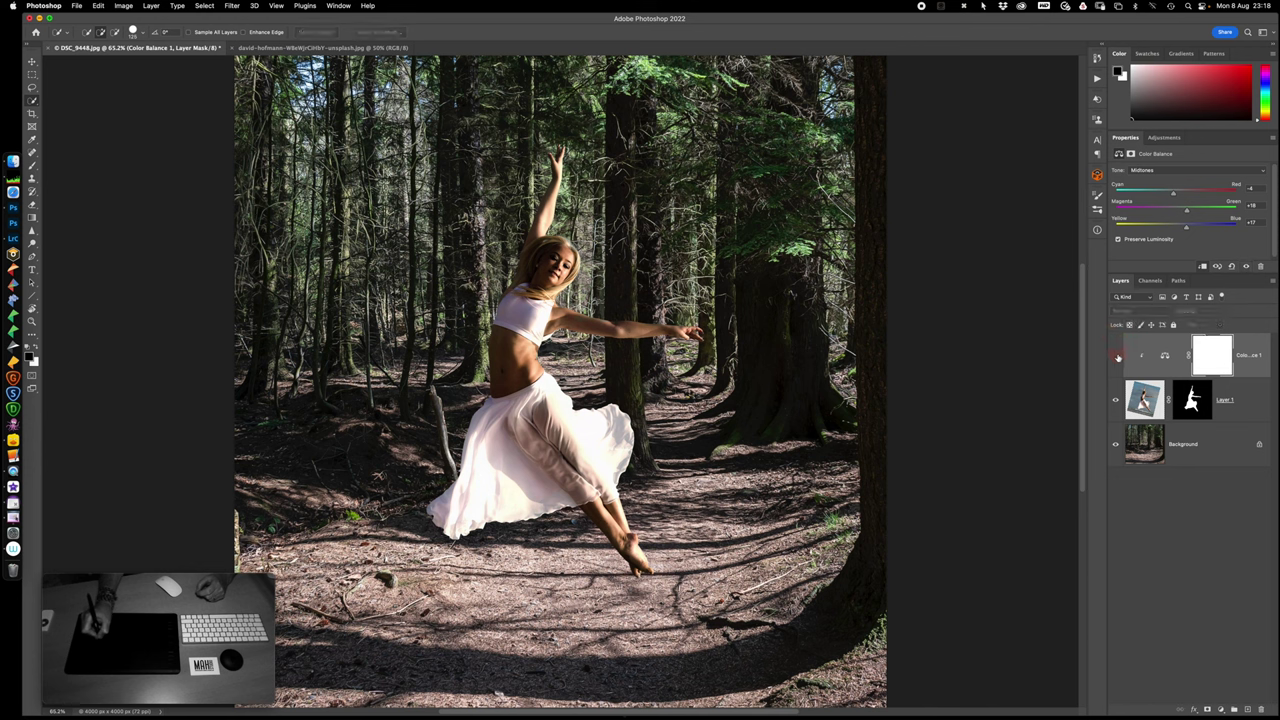
left_click(1117, 357)
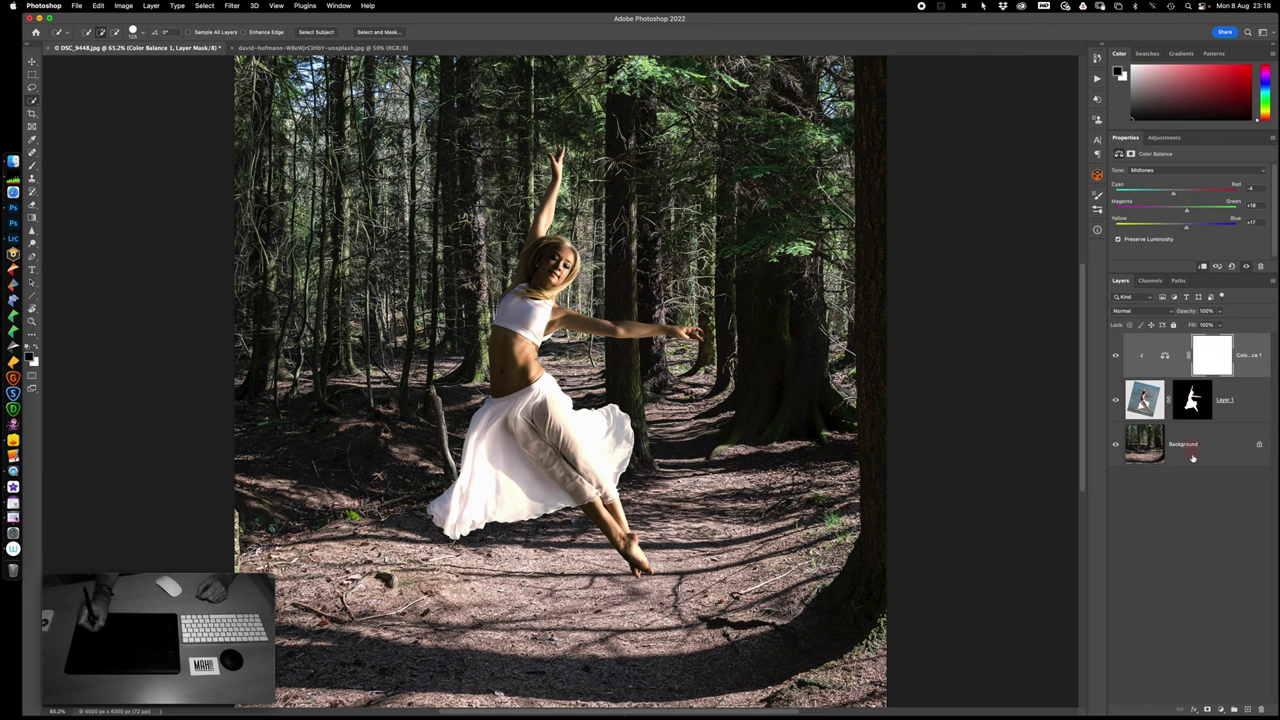
left_click(1247, 709)
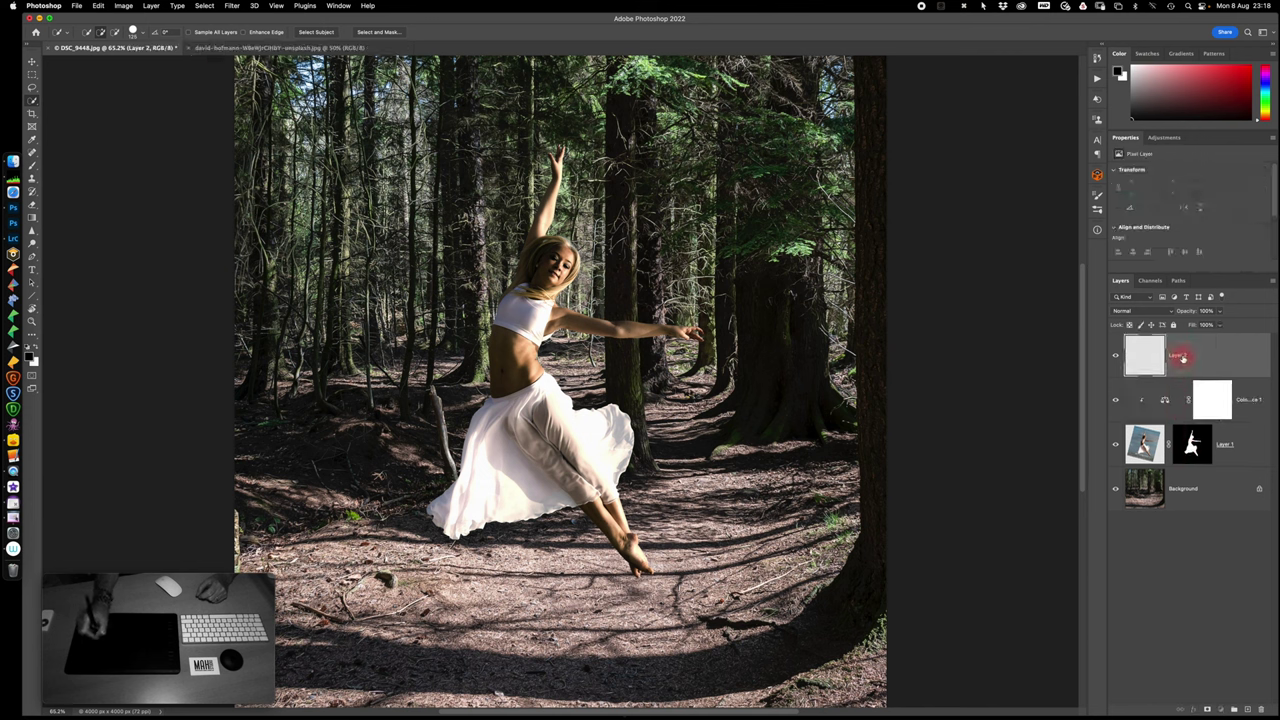
- Name the new layer 'shadow' and load the dancer's mask as a selection
type("s")
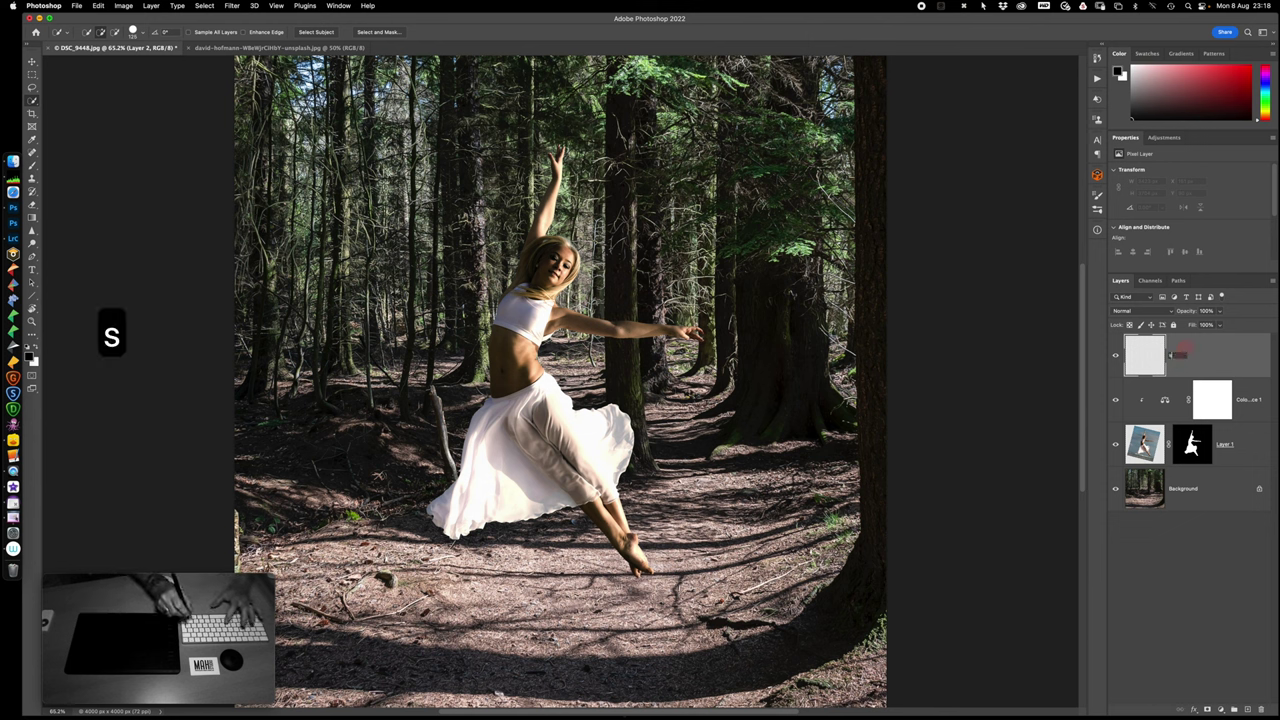
type("hadow")
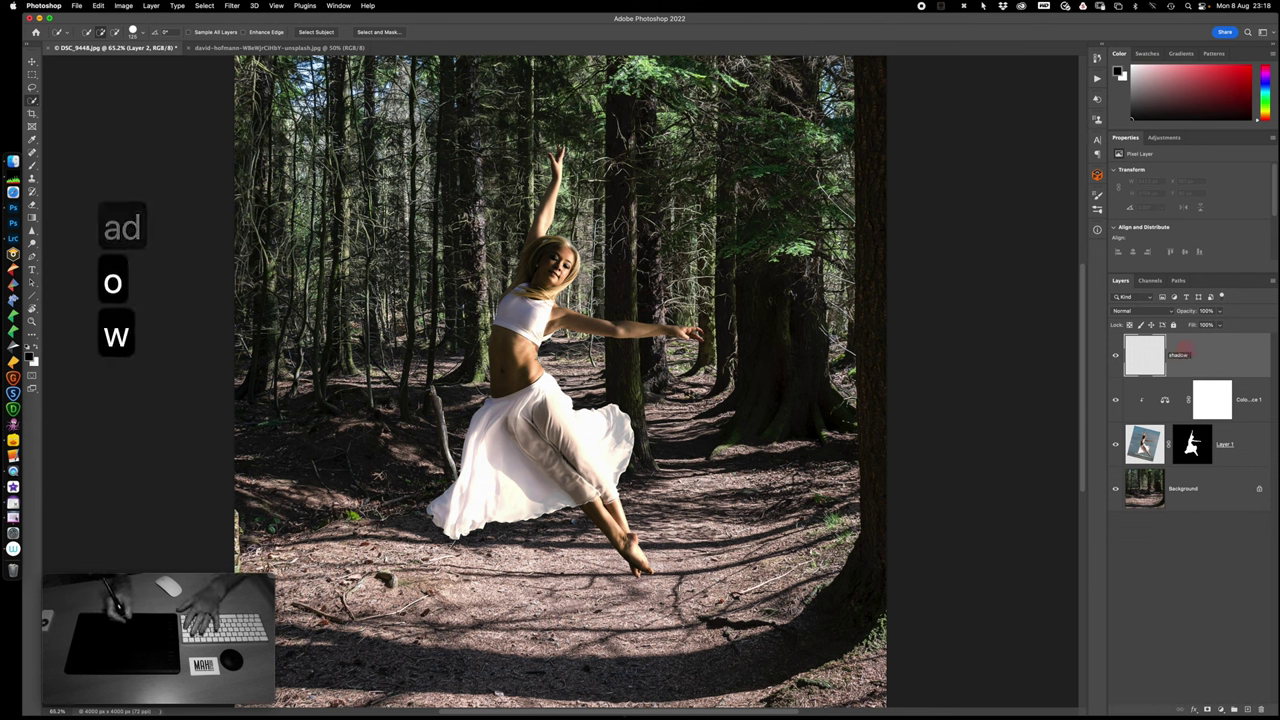
key("Return")
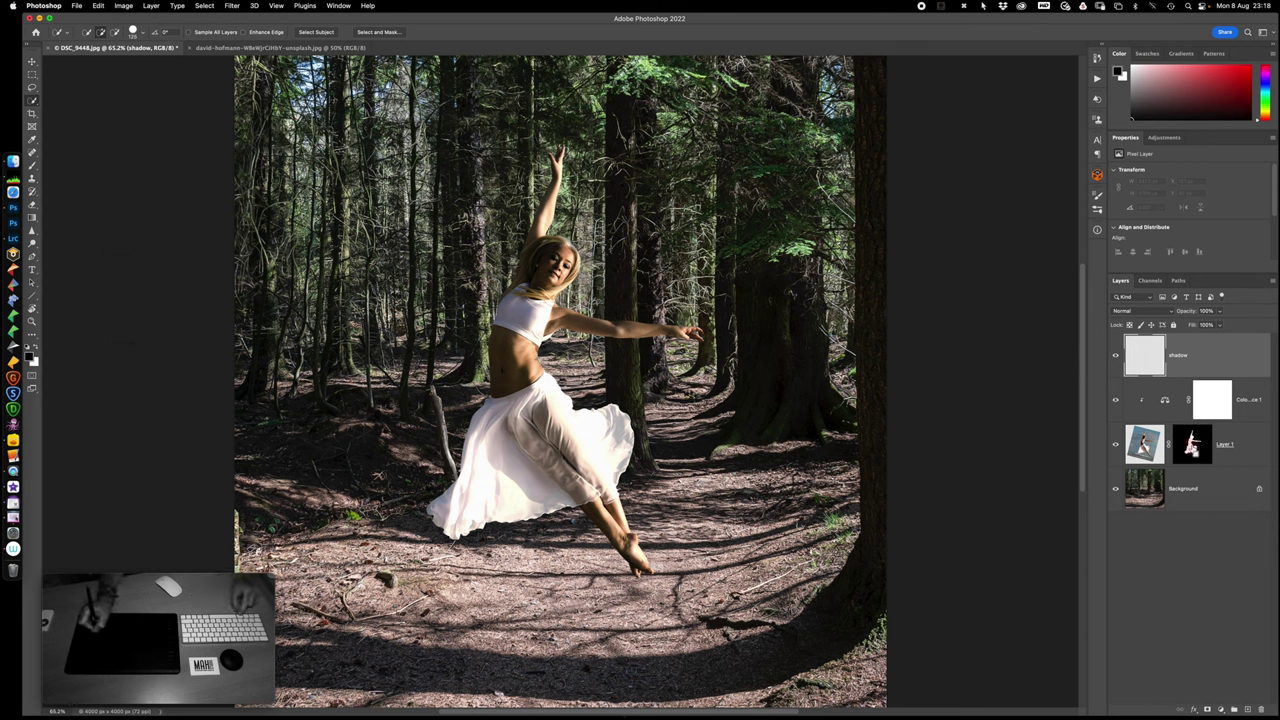
left_click(1192, 444, "super")
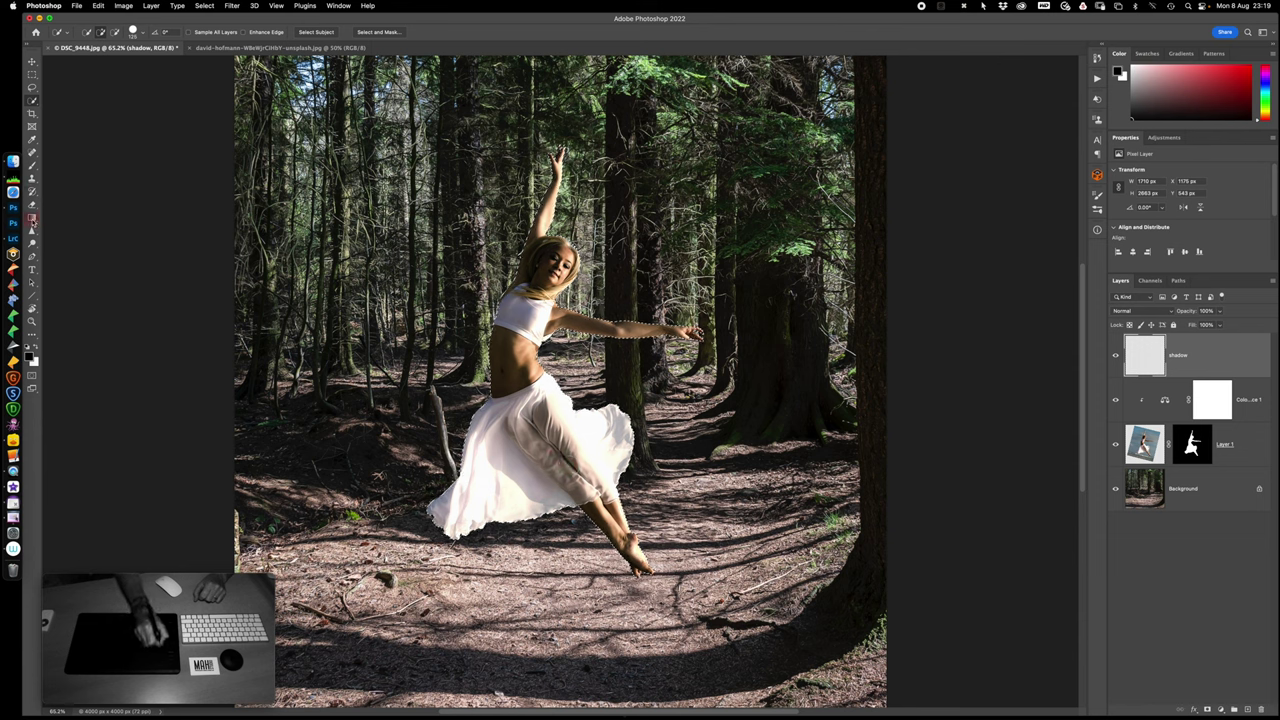
left_click(32, 219)
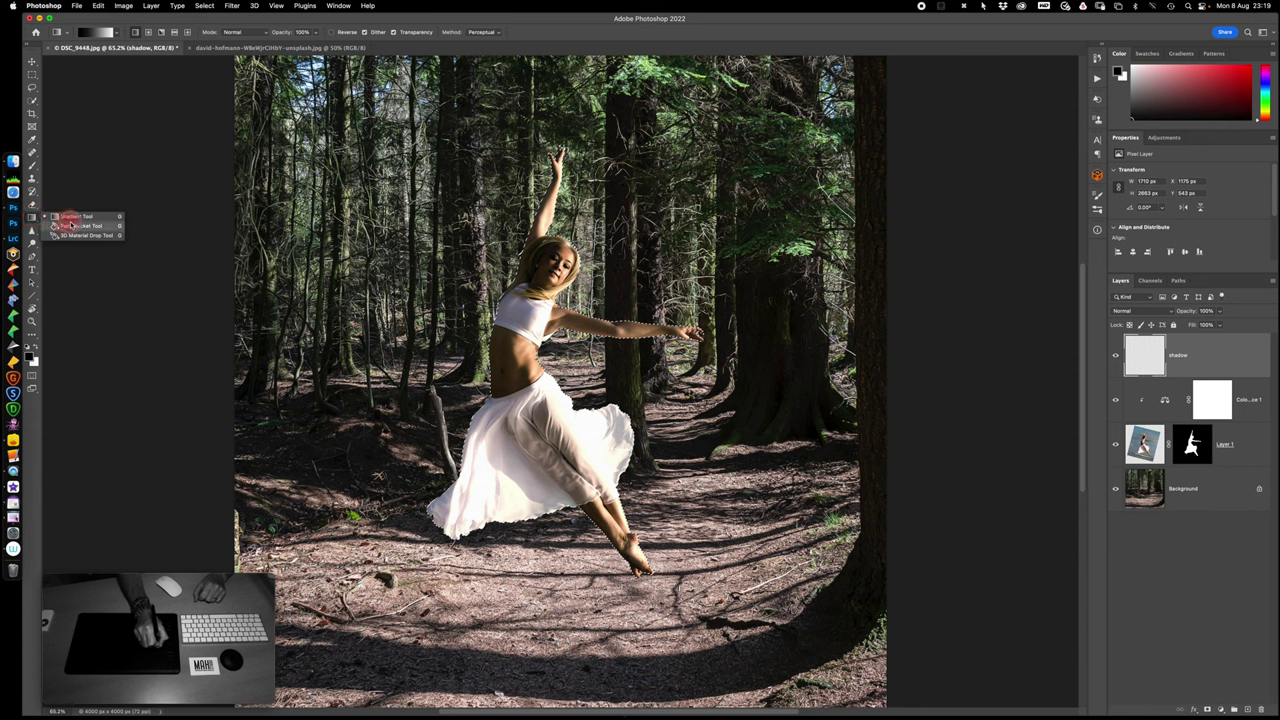
- Fill the dancer selection with solid black on the shadow layer and deselect it
left_click(80, 225)
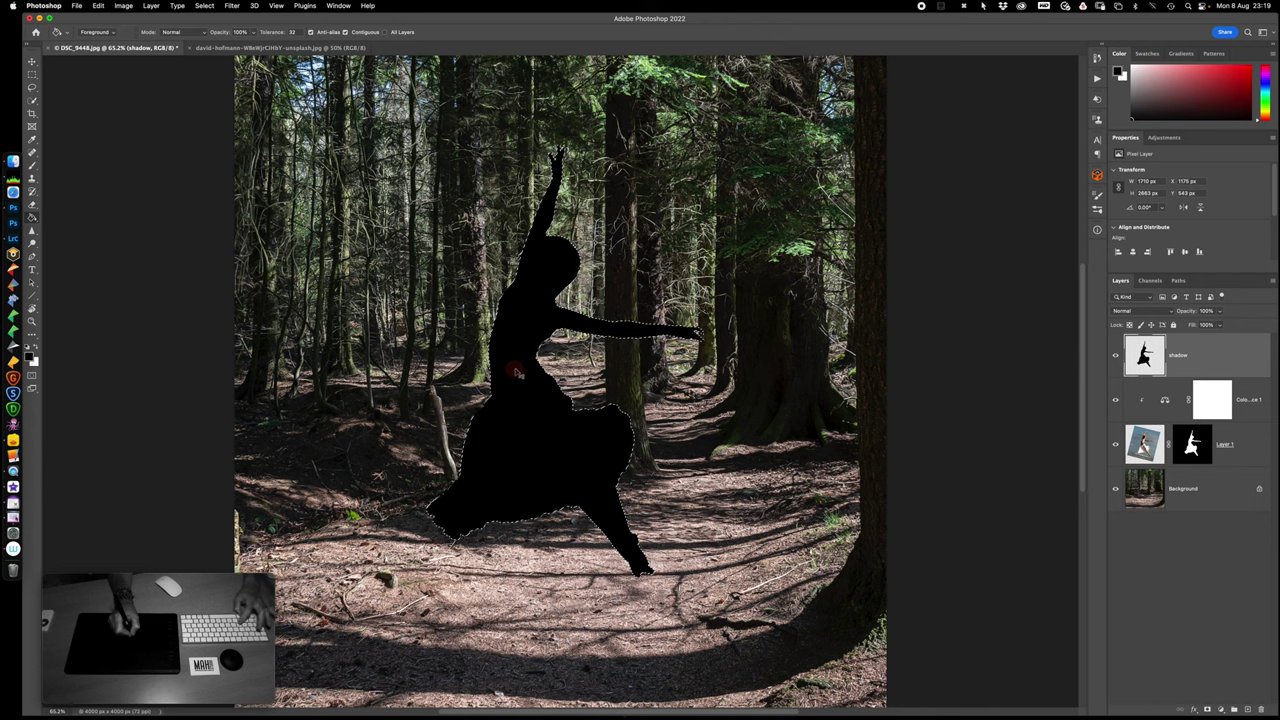
key("super+d")
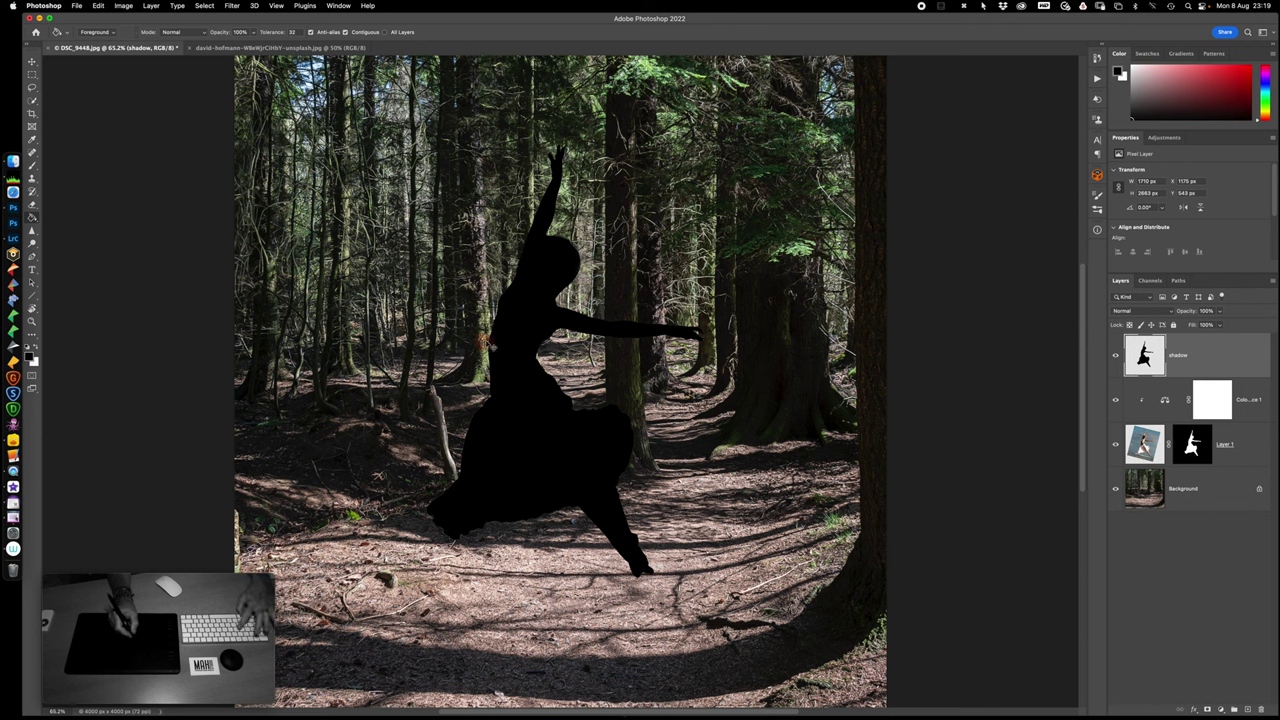
key("super+t")
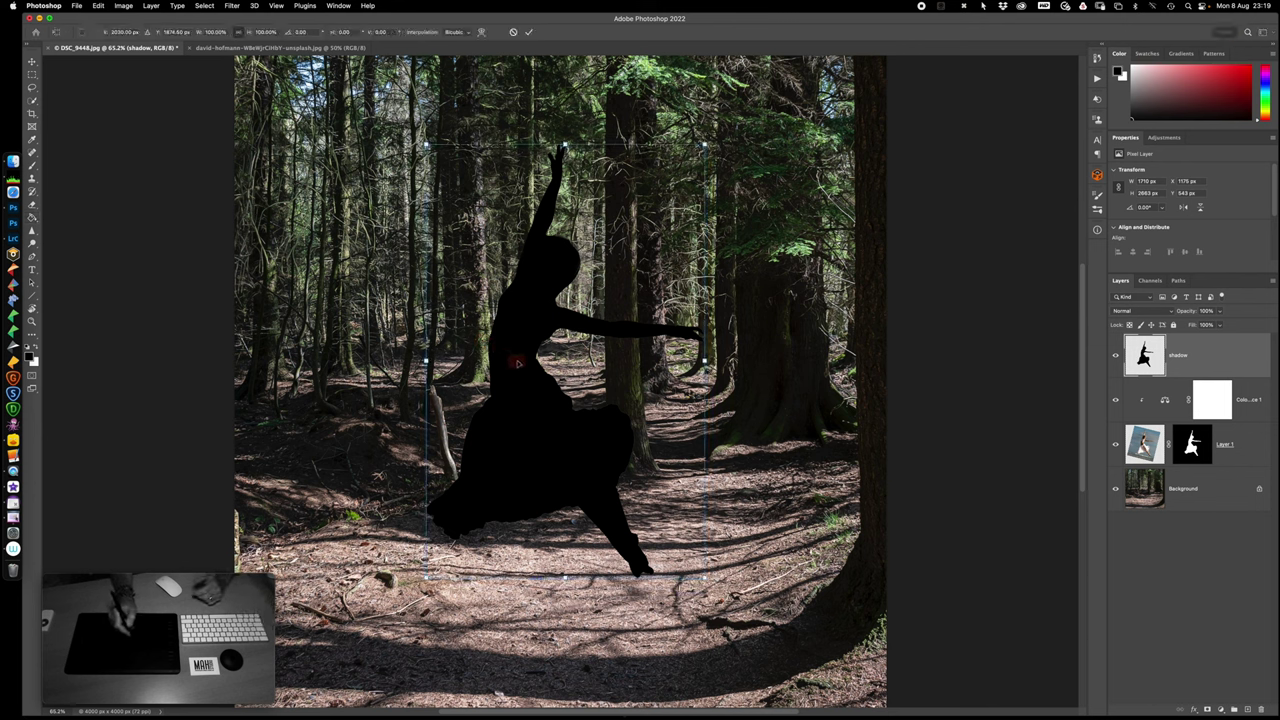
- Flip the black silhouette vertically, move it beneath her feet and squash it flat onto the path
right_click(517, 363)
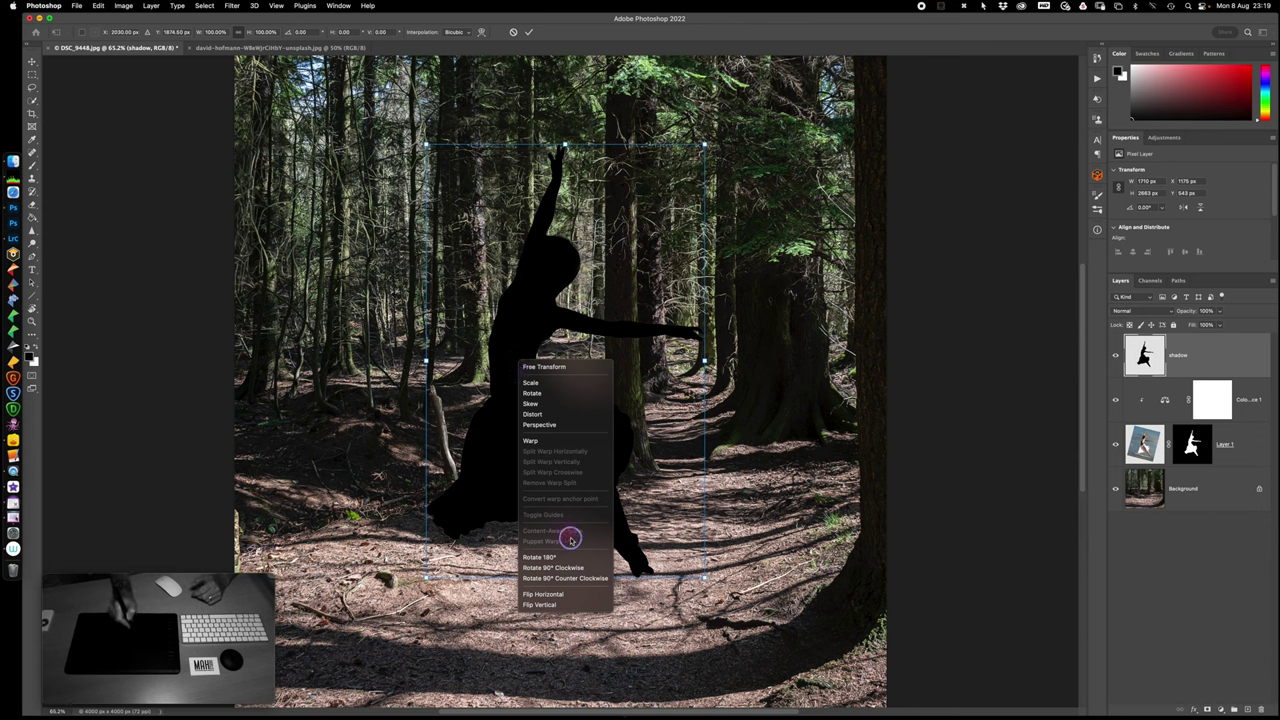
left_click(557, 604)
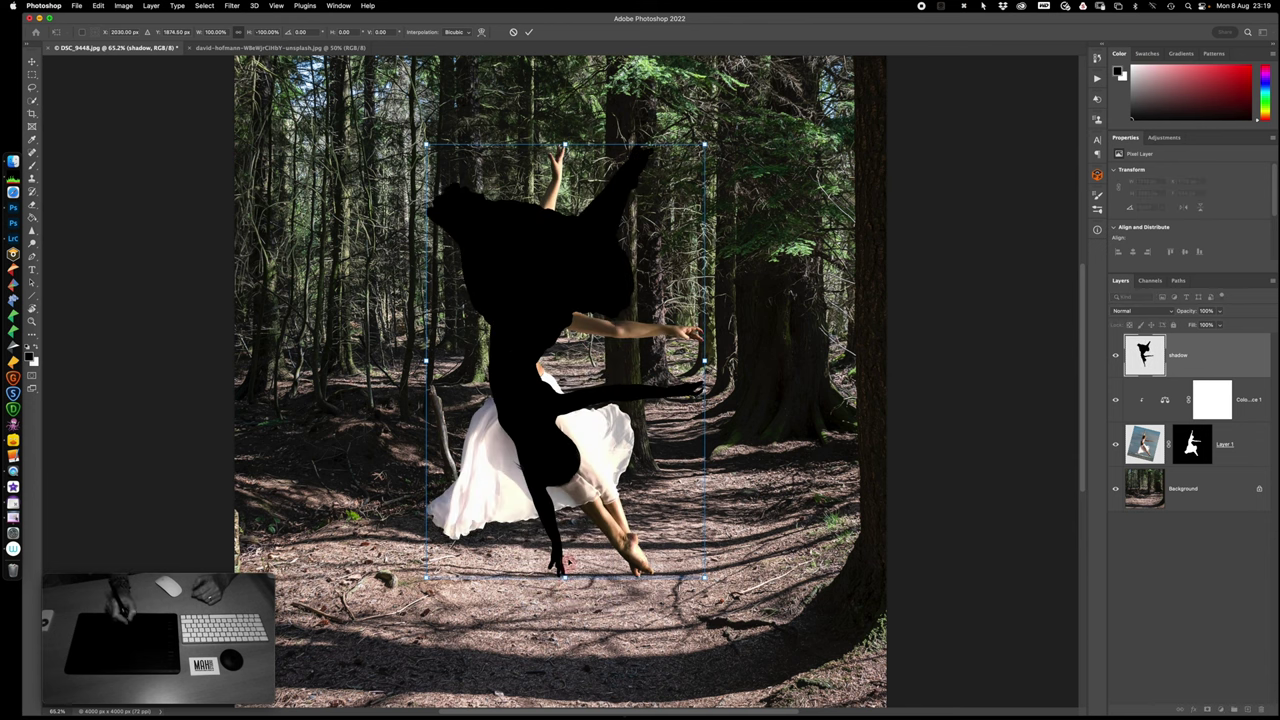
left_click_drag(557, 320, 556, 690)
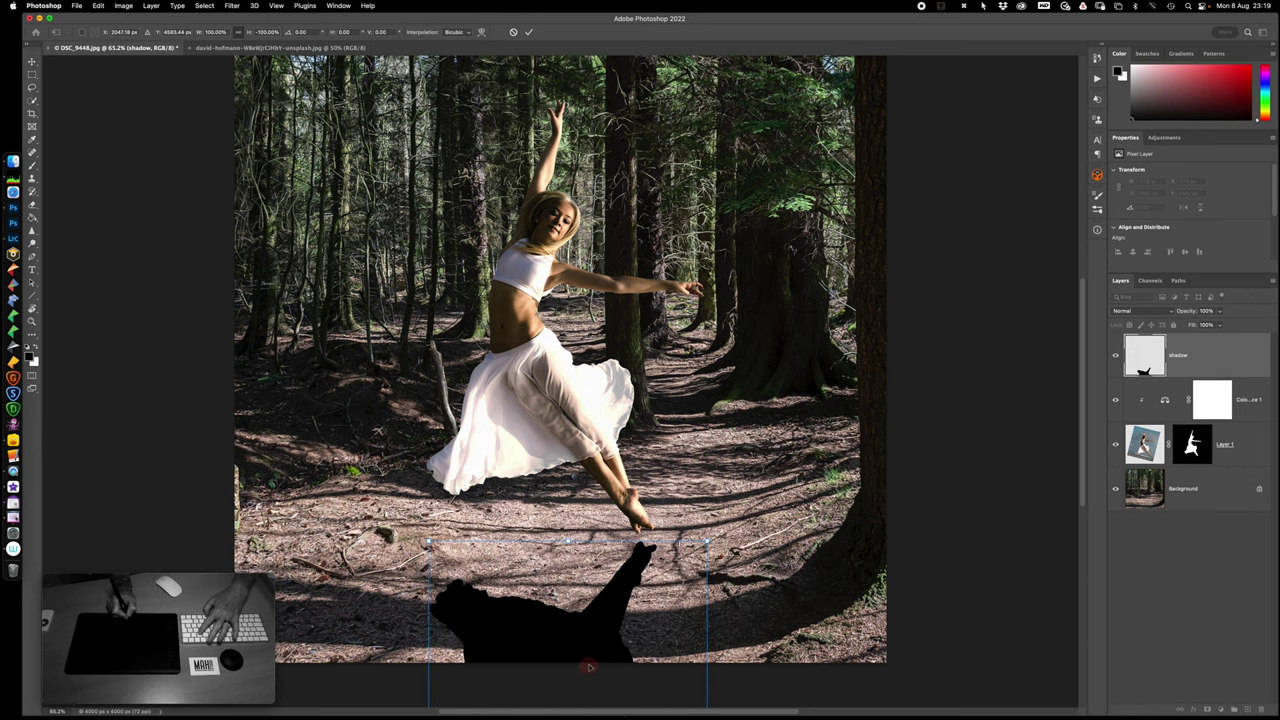
key("super+minus")
key("super+minus")
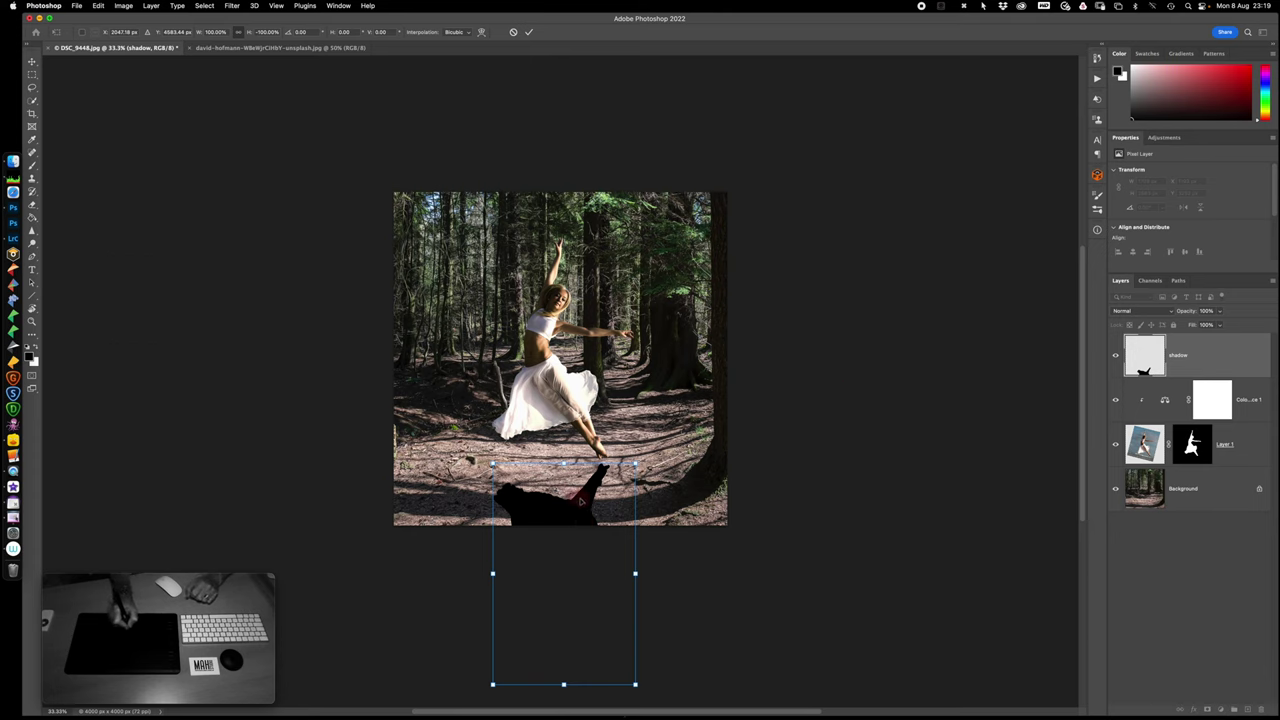
left_click_drag(582, 497, 577, 498)
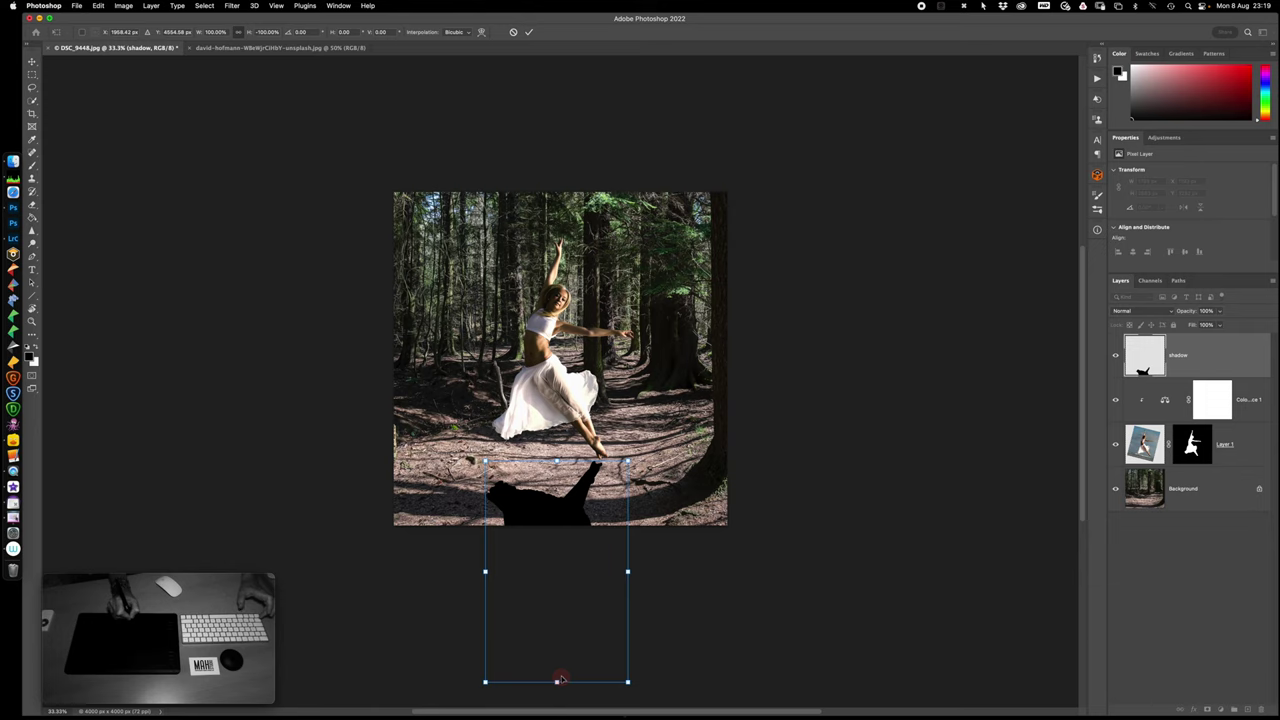
left_click_drag(557, 681, 555, 506)
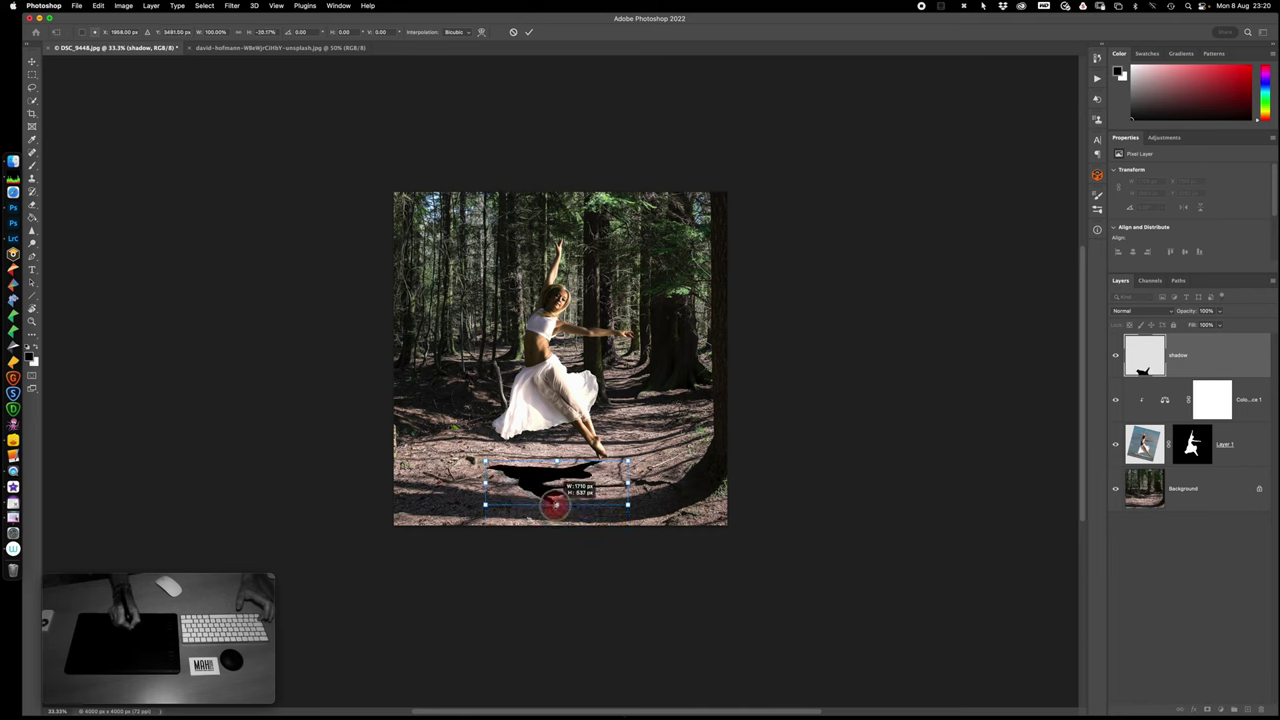
left_click_drag(555, 505, 553, 506)
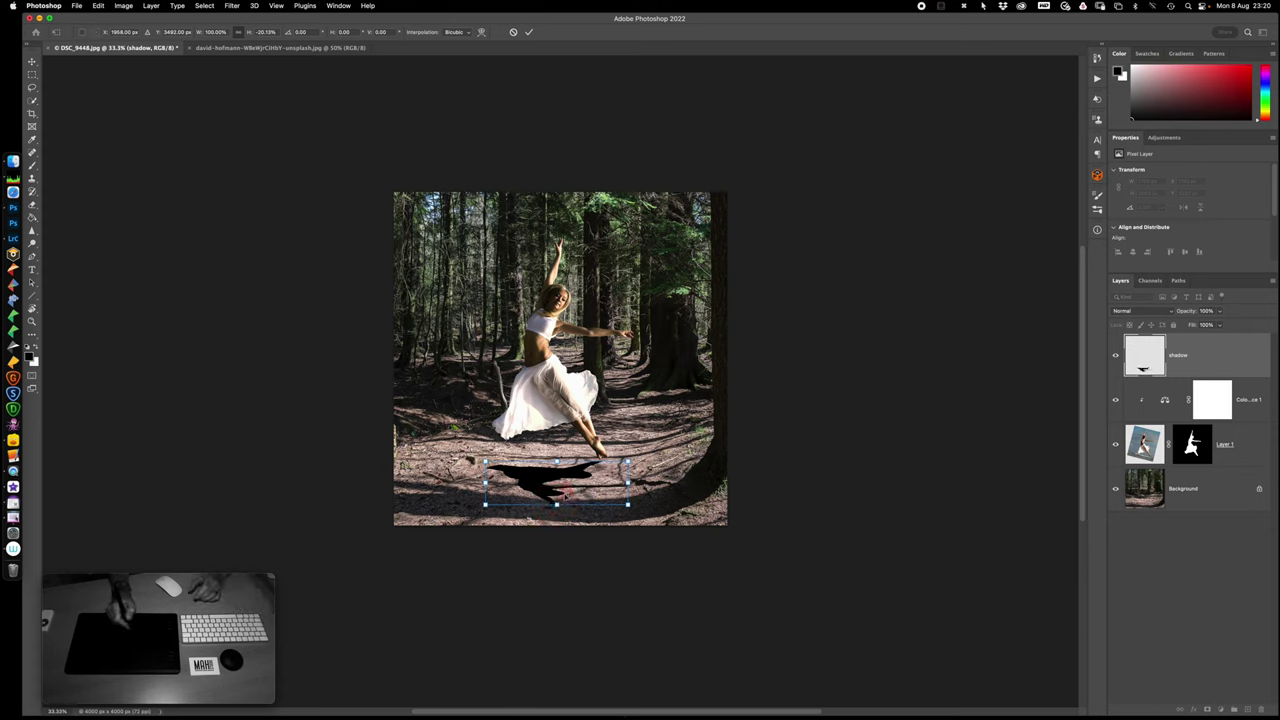
right_click(578, 467)
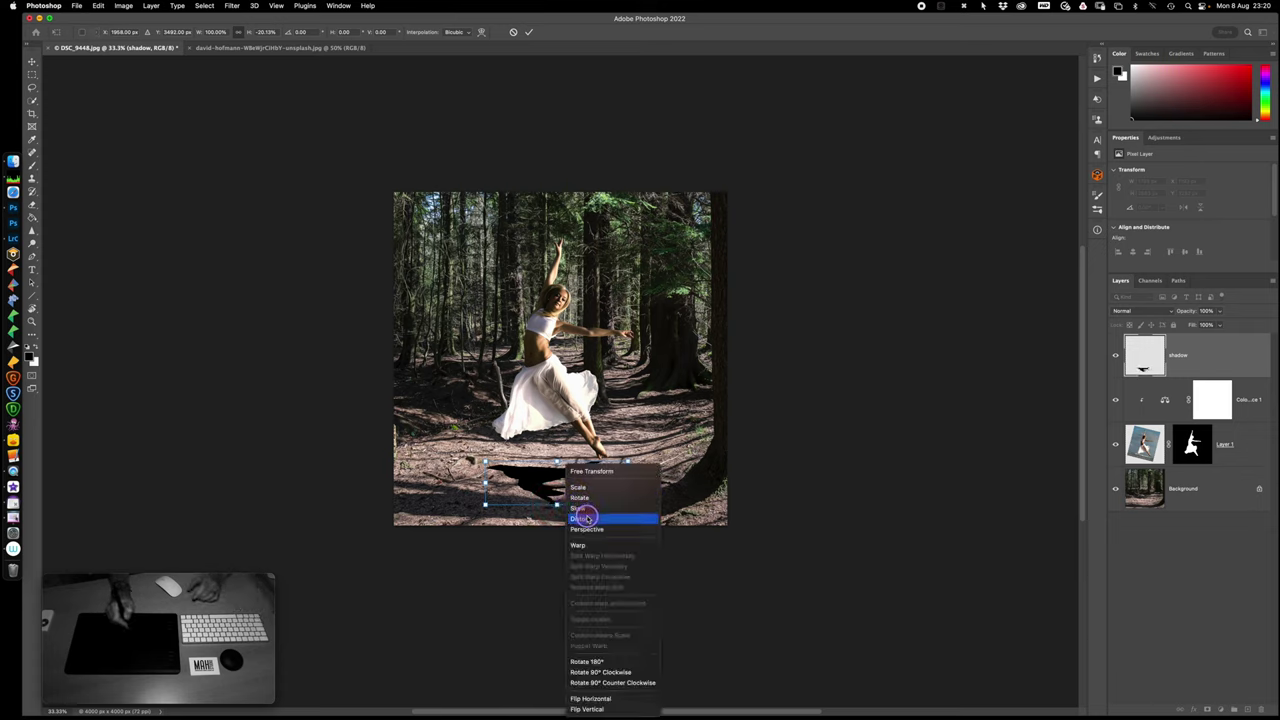
- Distort the shadow's corners so it stretches leftward across the path, then commit the transform
left_click(580, 518)
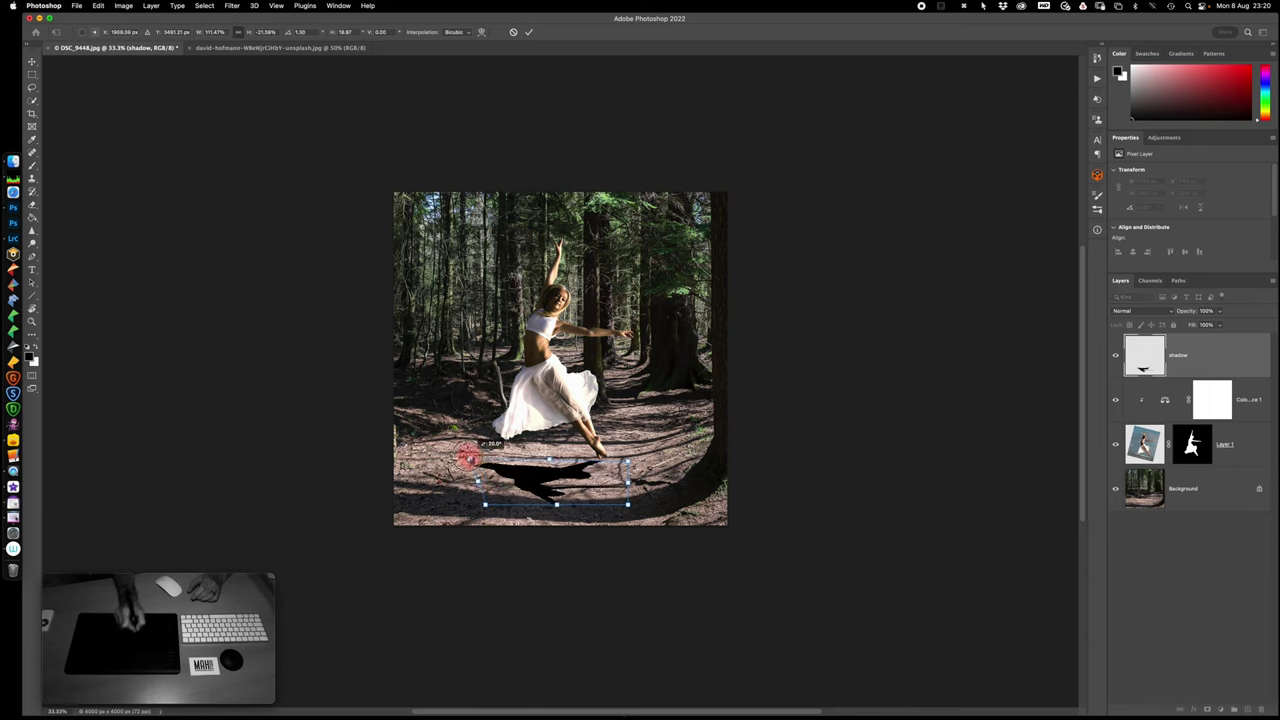
left_click_drag(453, 450, 415, 452)
left_click_drag(487, 506, 443, 495)
left_click_drag(414, 452, 407, 441)
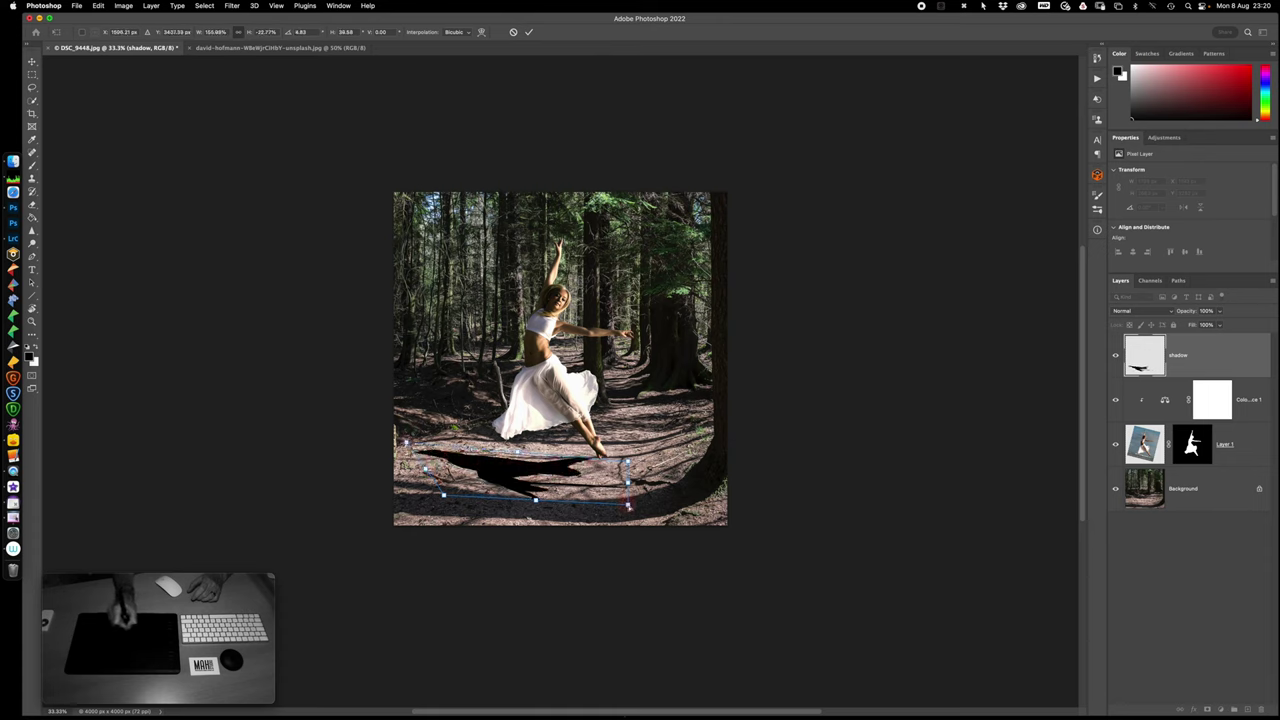
left_click_drag(627, 504, 619, 495)
left_click_drag(560, 467, 559, 479)
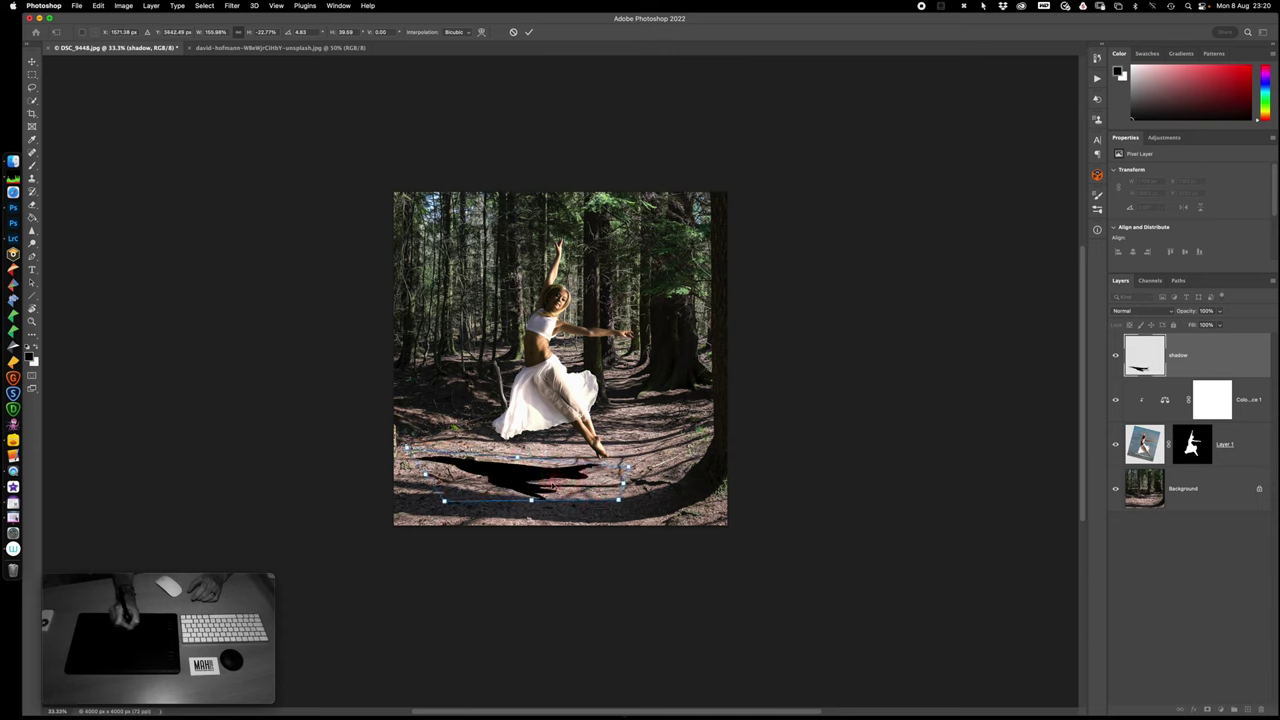
left_click_drag(555, 481, 553, 478)
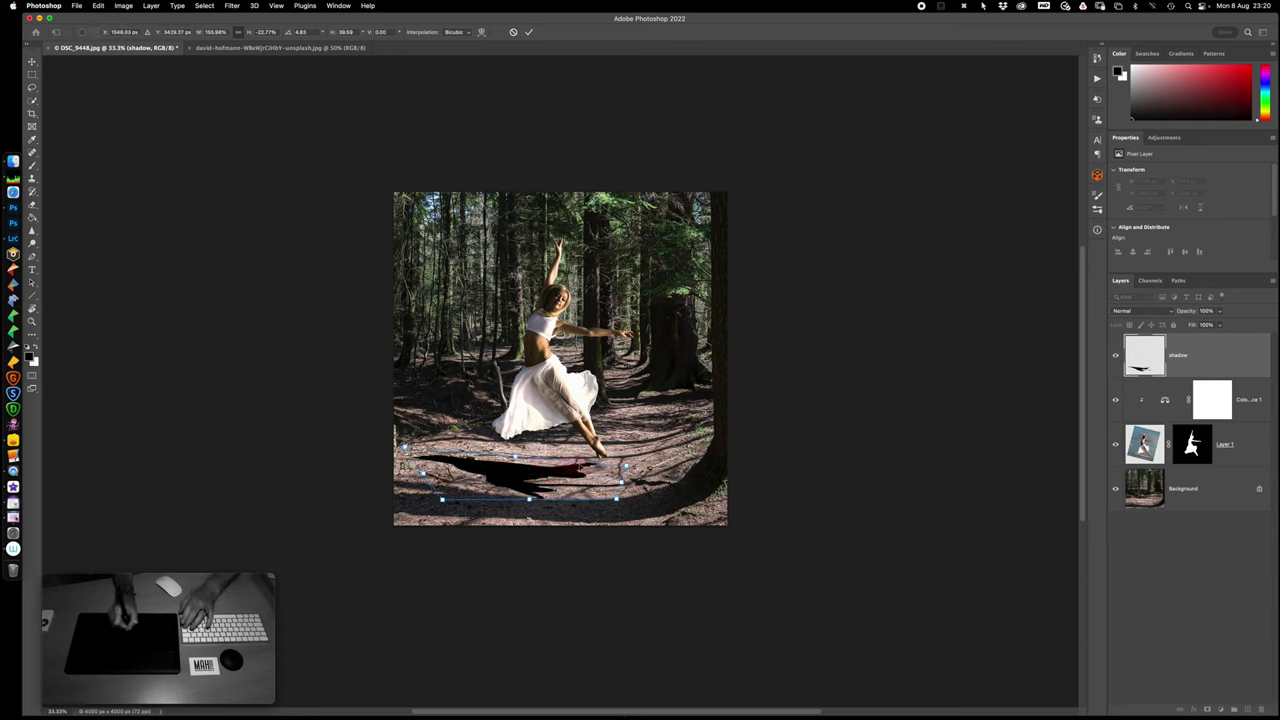
key("Return")
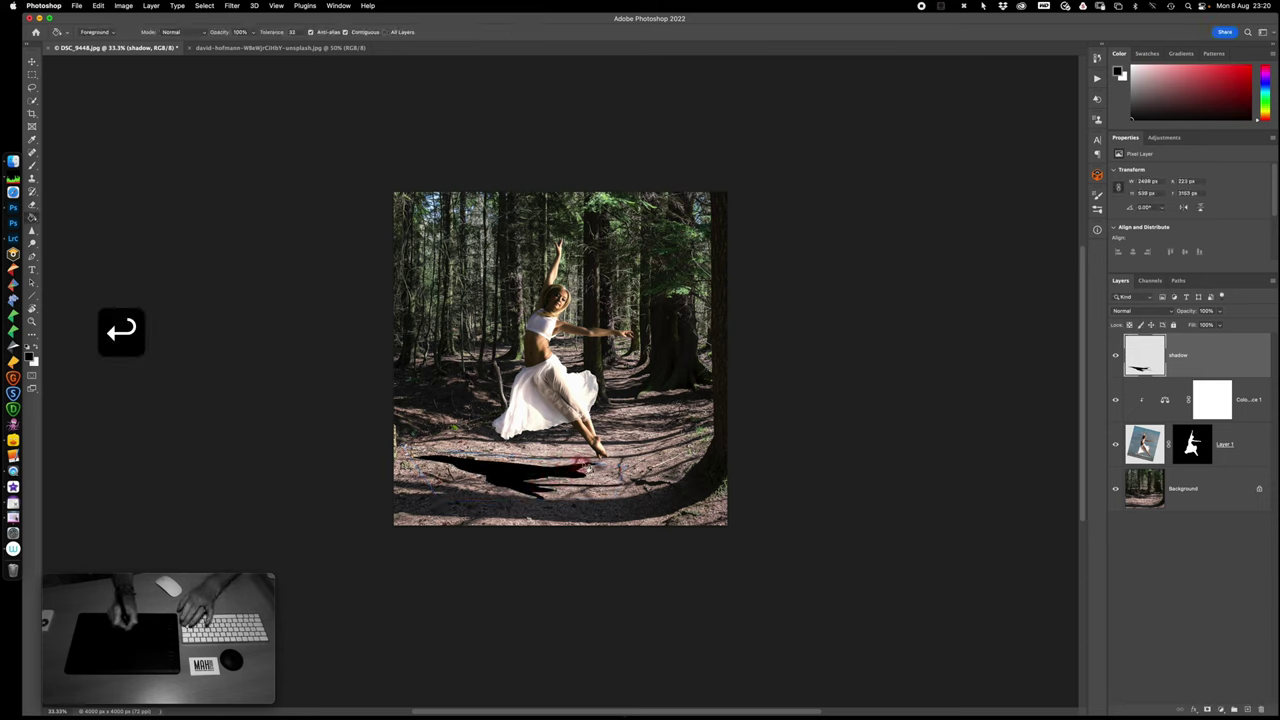
- After trying Multiply, set the shadow layer to Darken blending and lower its opacity to 84%
left_click(1153, 313)
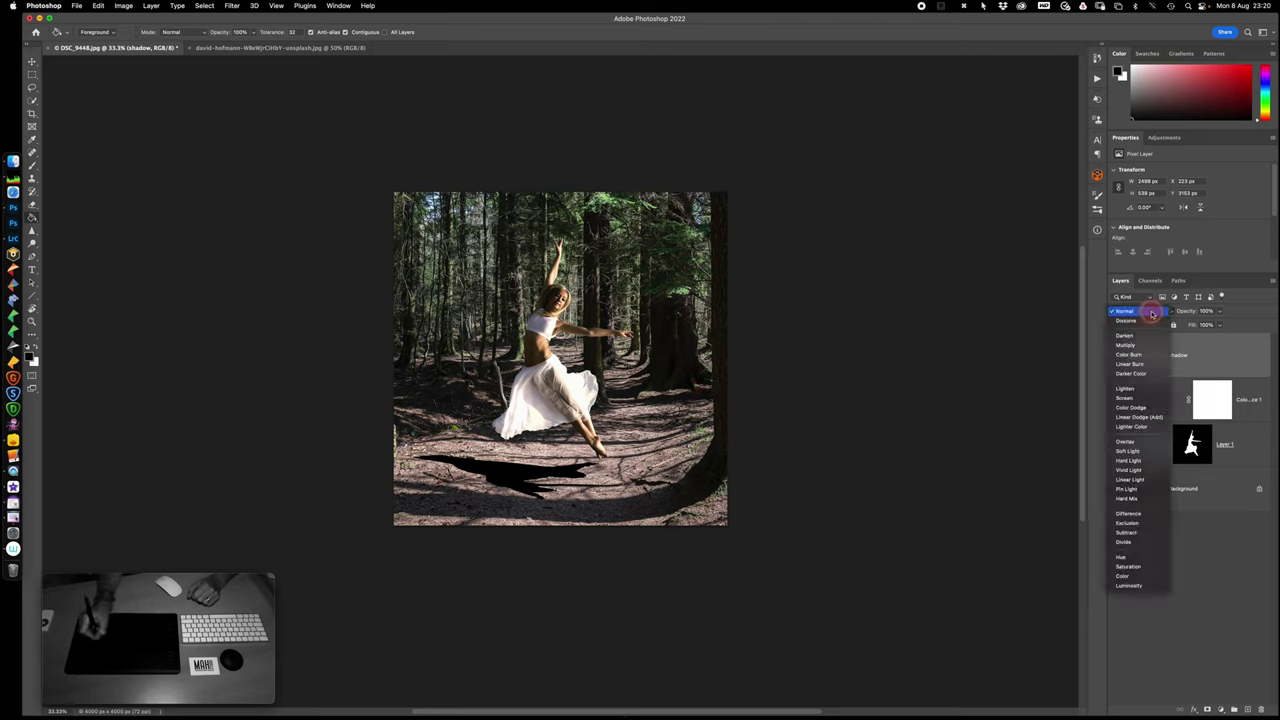
left_click(1153, 313)
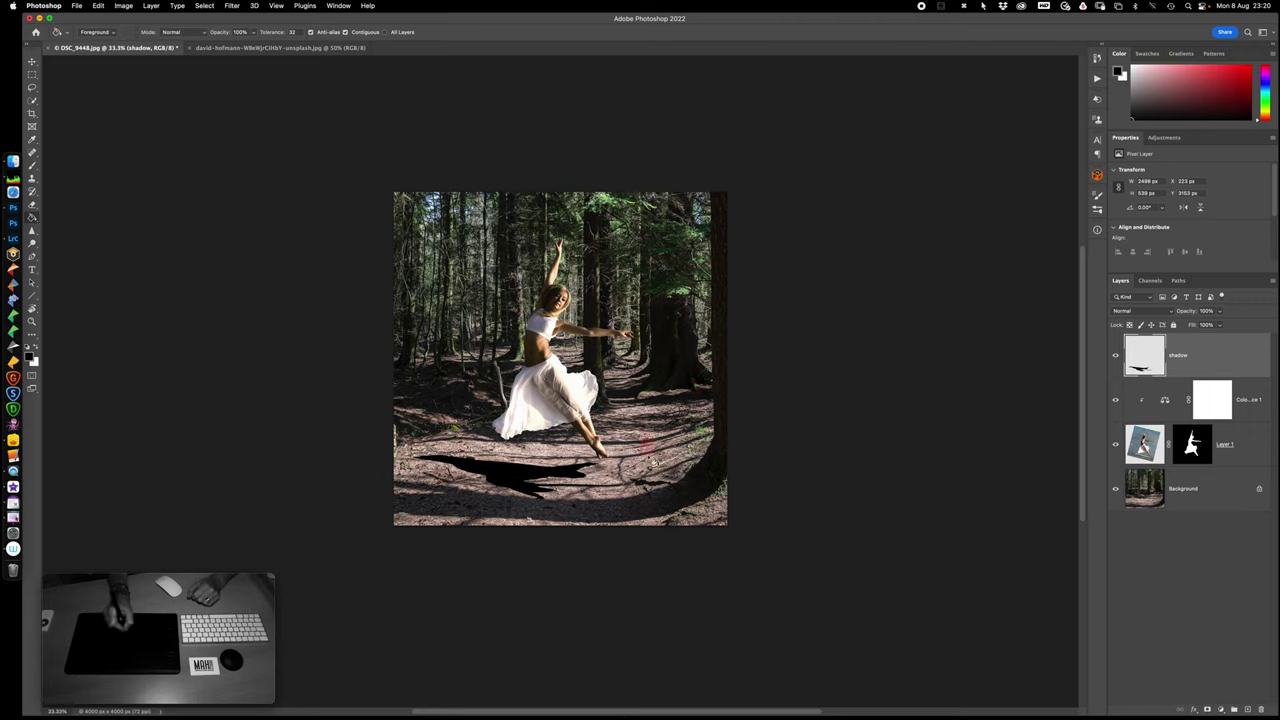
key("super+0")
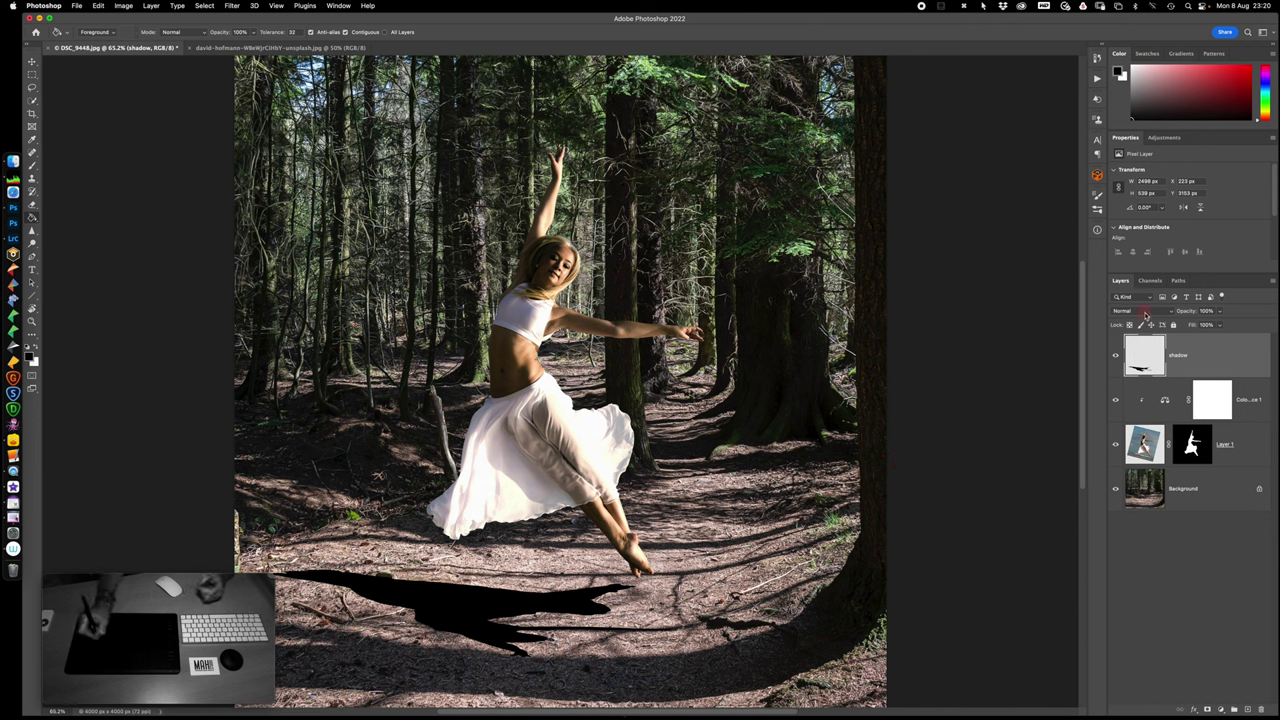
left_click(1146, 313)
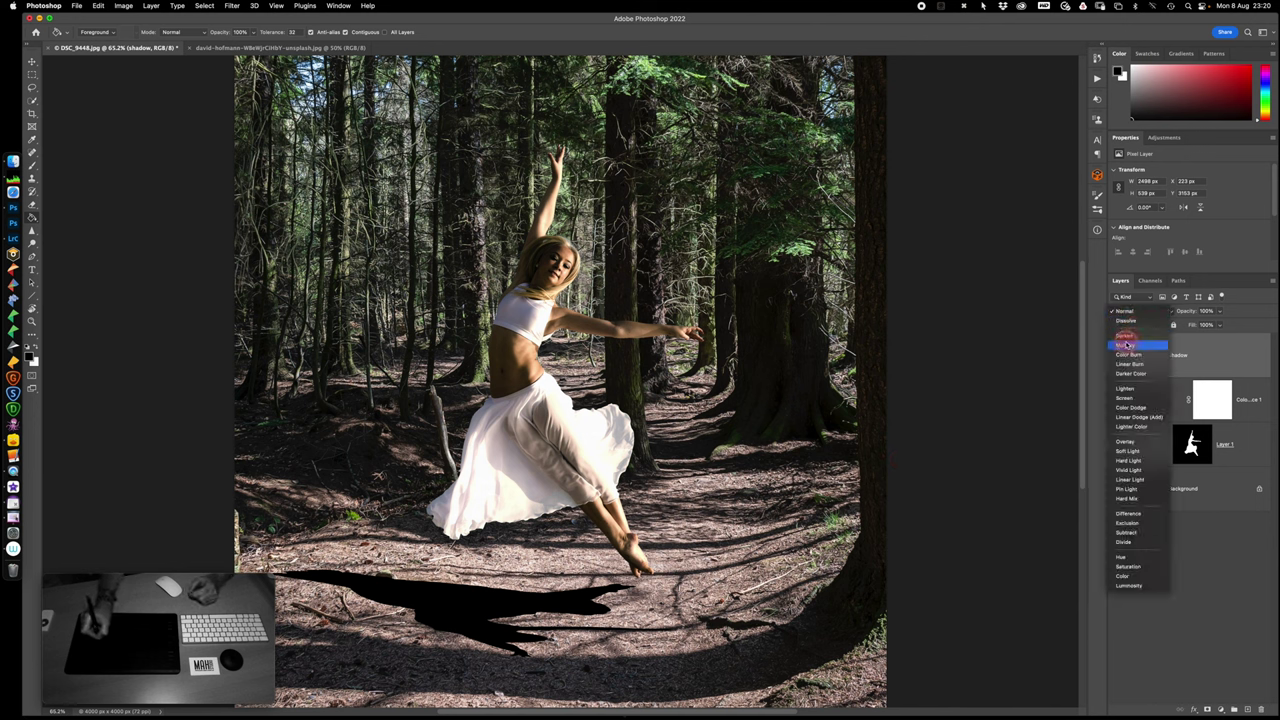
left_click(1127, 346)
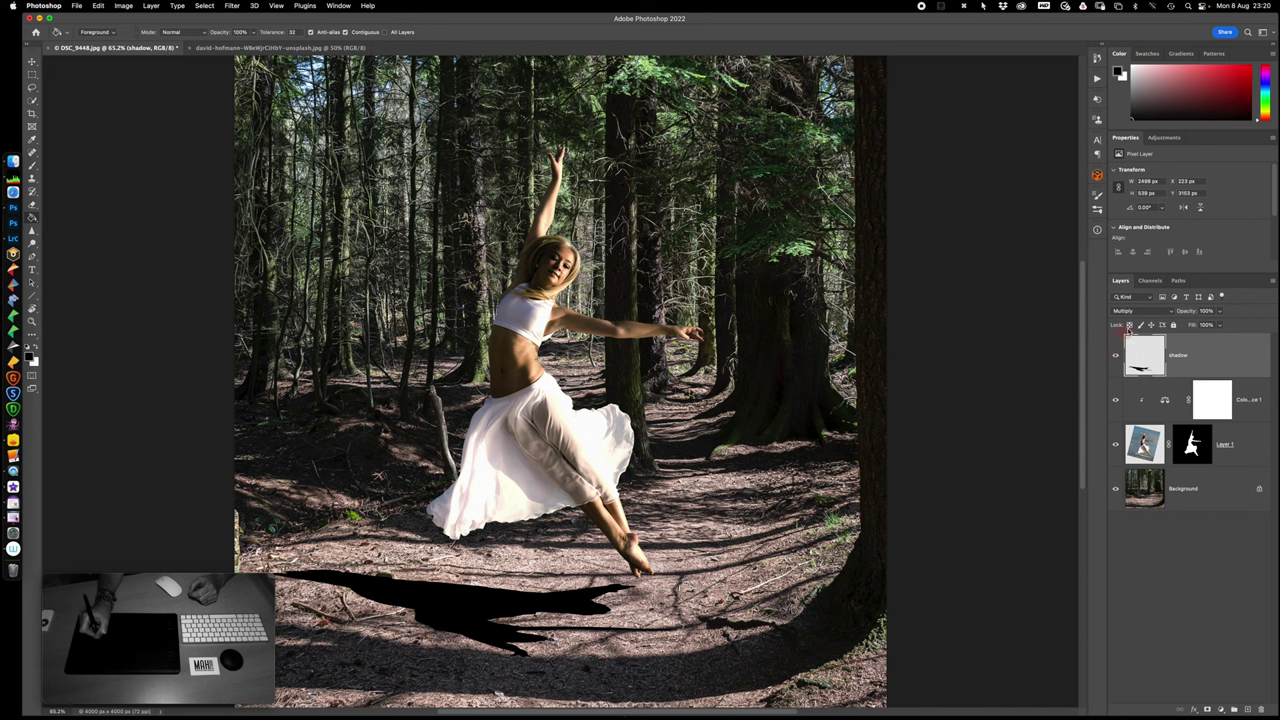
left_click(1145, 312)
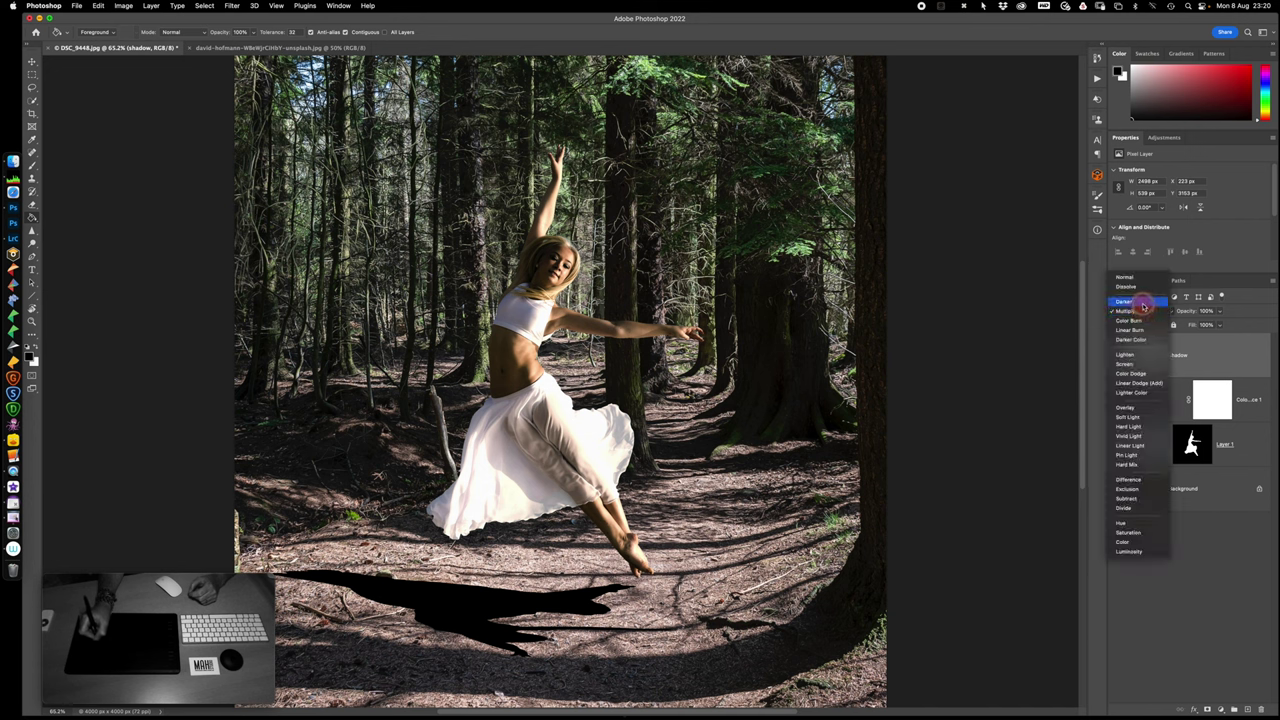
left_click(1140, 302)
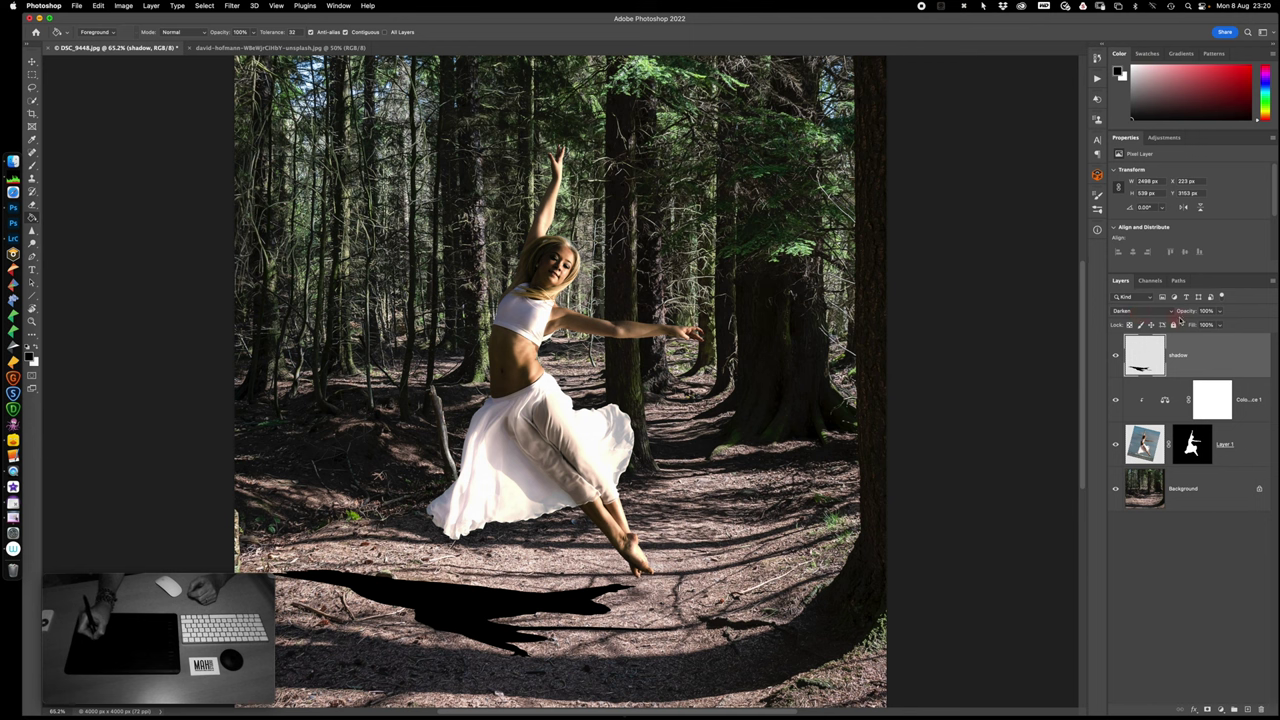
left_click_drag(1187, 311, 1182, 312)
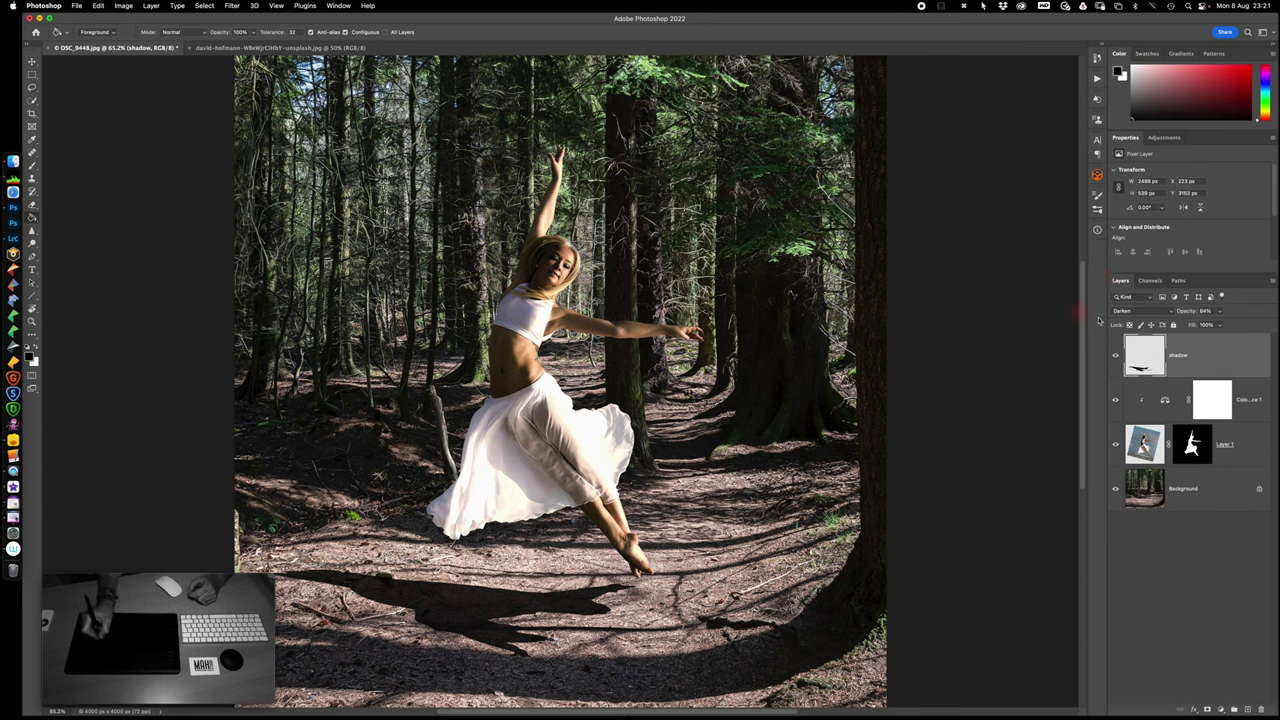
- Apply an 8.9-pixel Gaussian Blur to the shadow layer to soften the cast shadow's edges
left_click(232, 6)
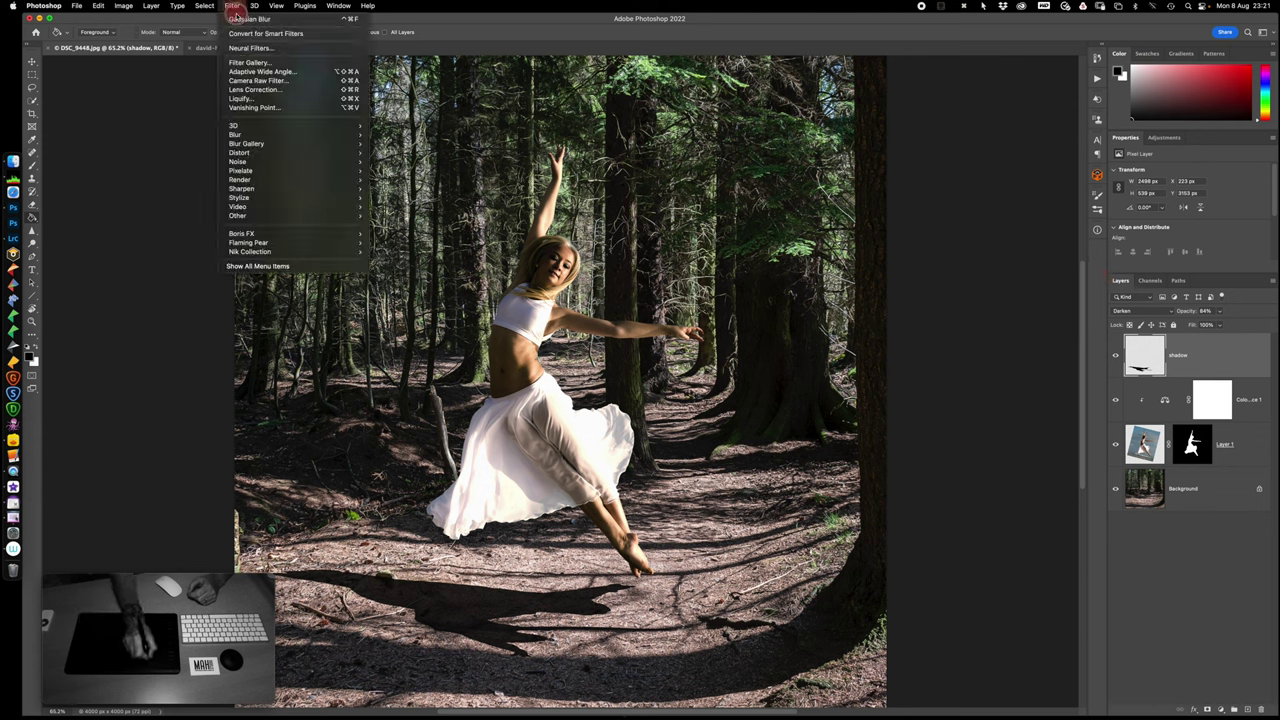
mouse_move(286, 134)
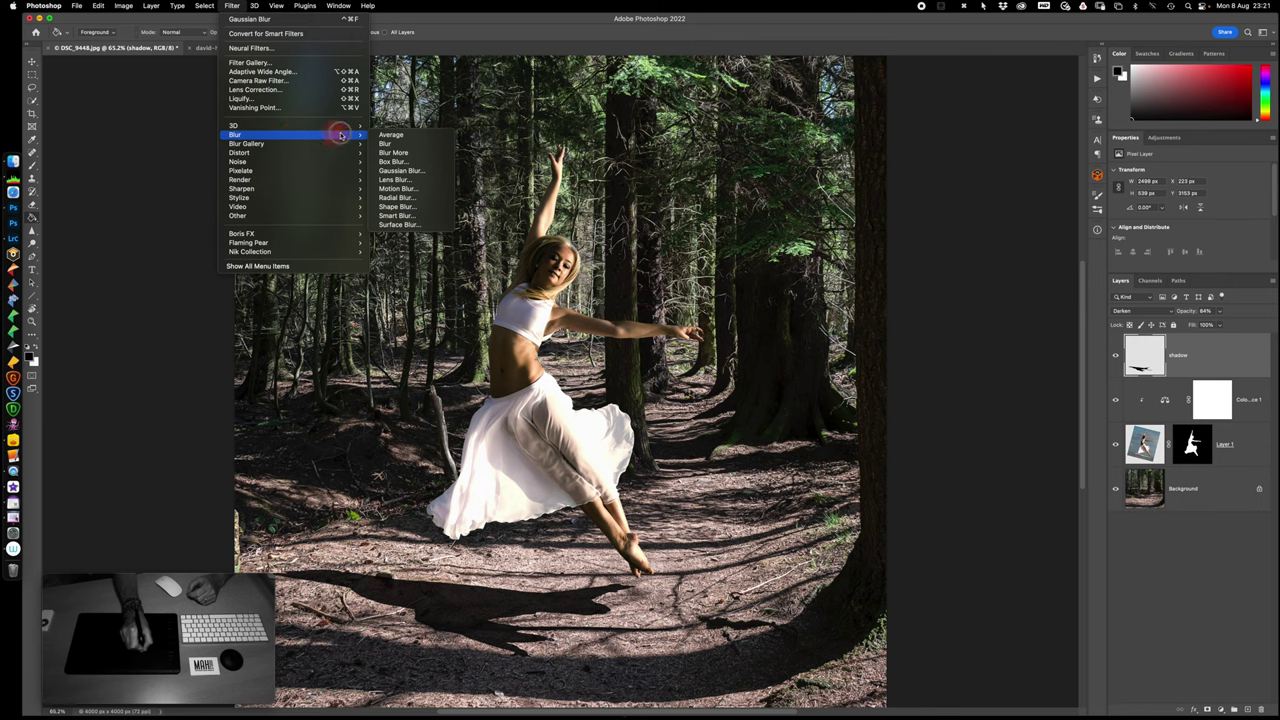
left_click(409, 172)
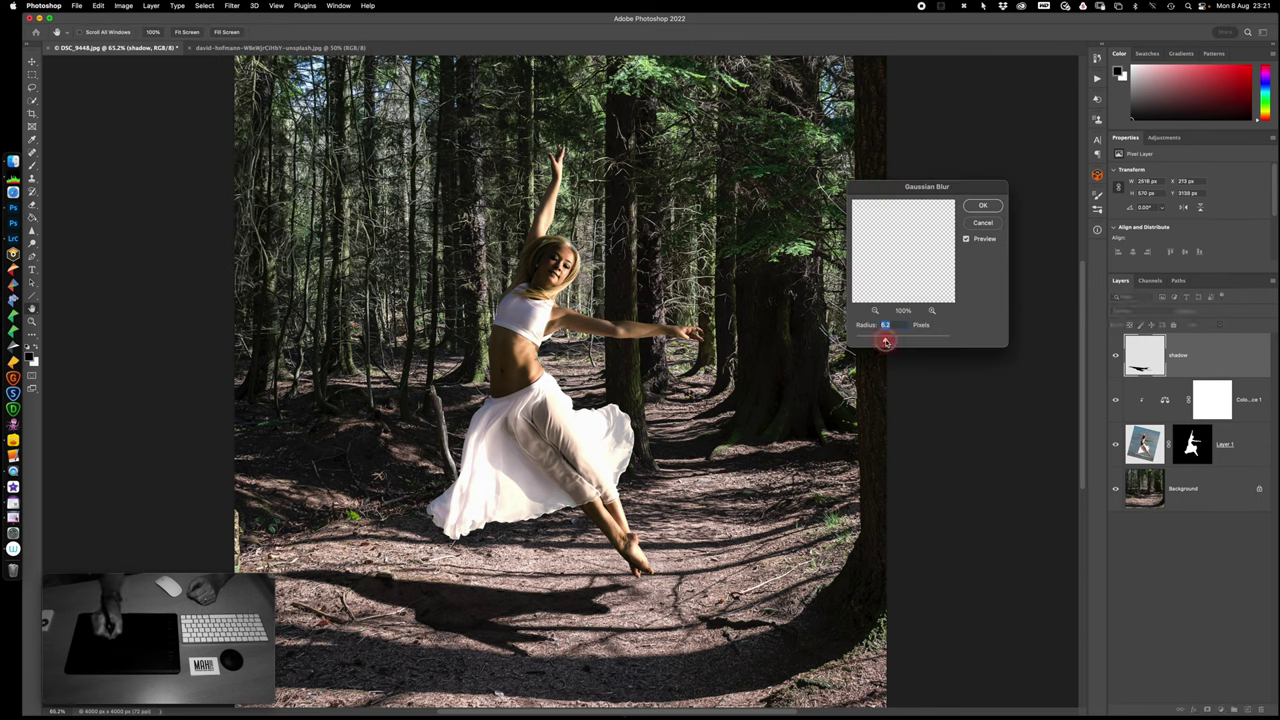
left_click_drag(885, 342, 895, 342)
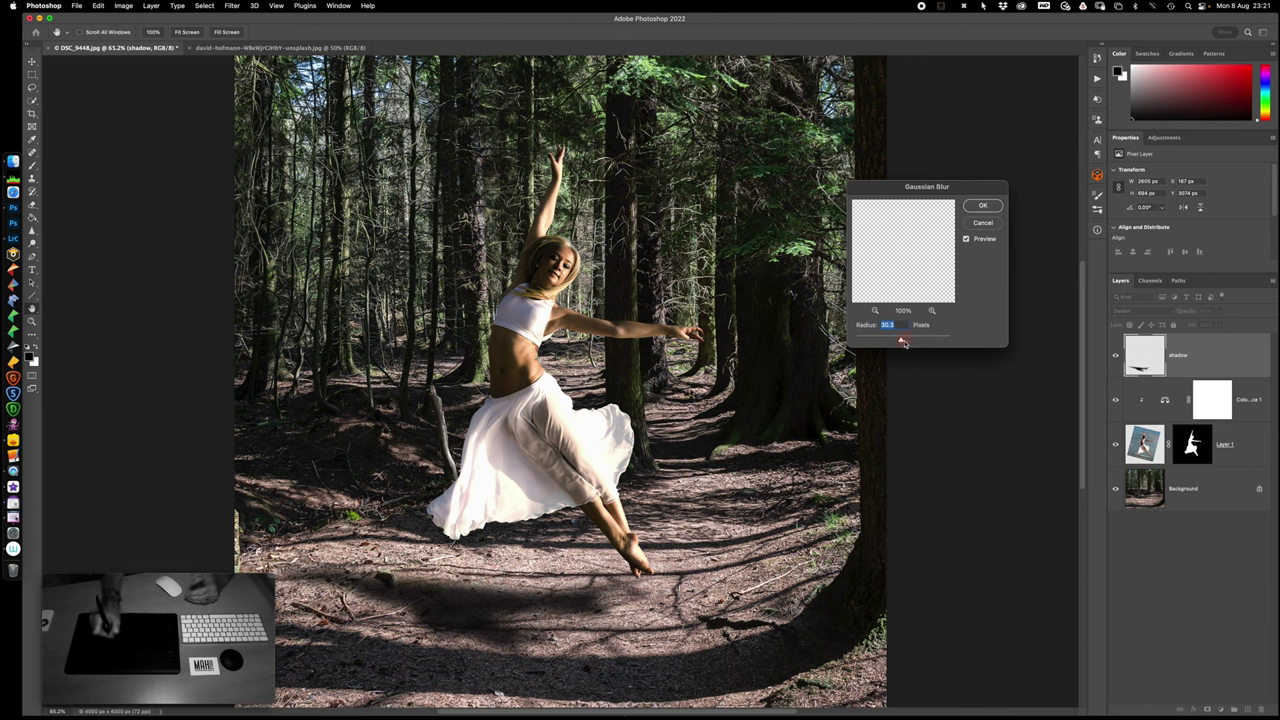
left_click_drag(897, 342, 897, 341)
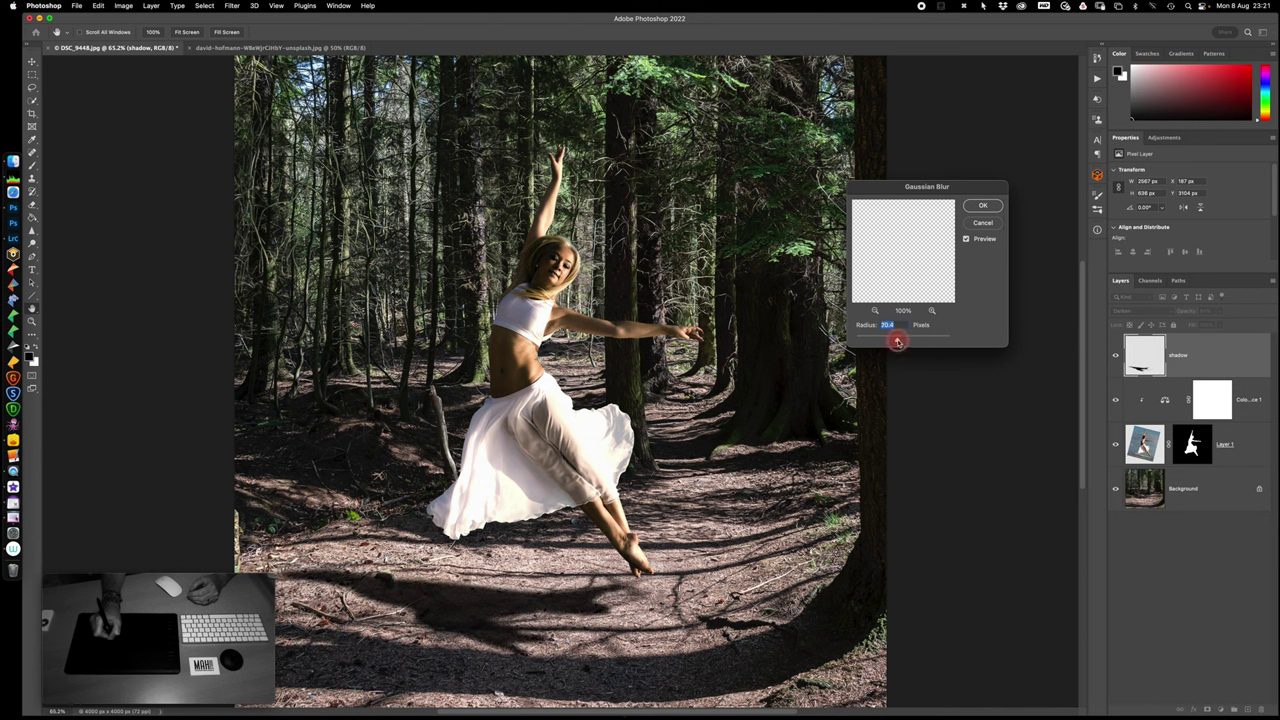
left_click_drag(901, 342, 895, 342)
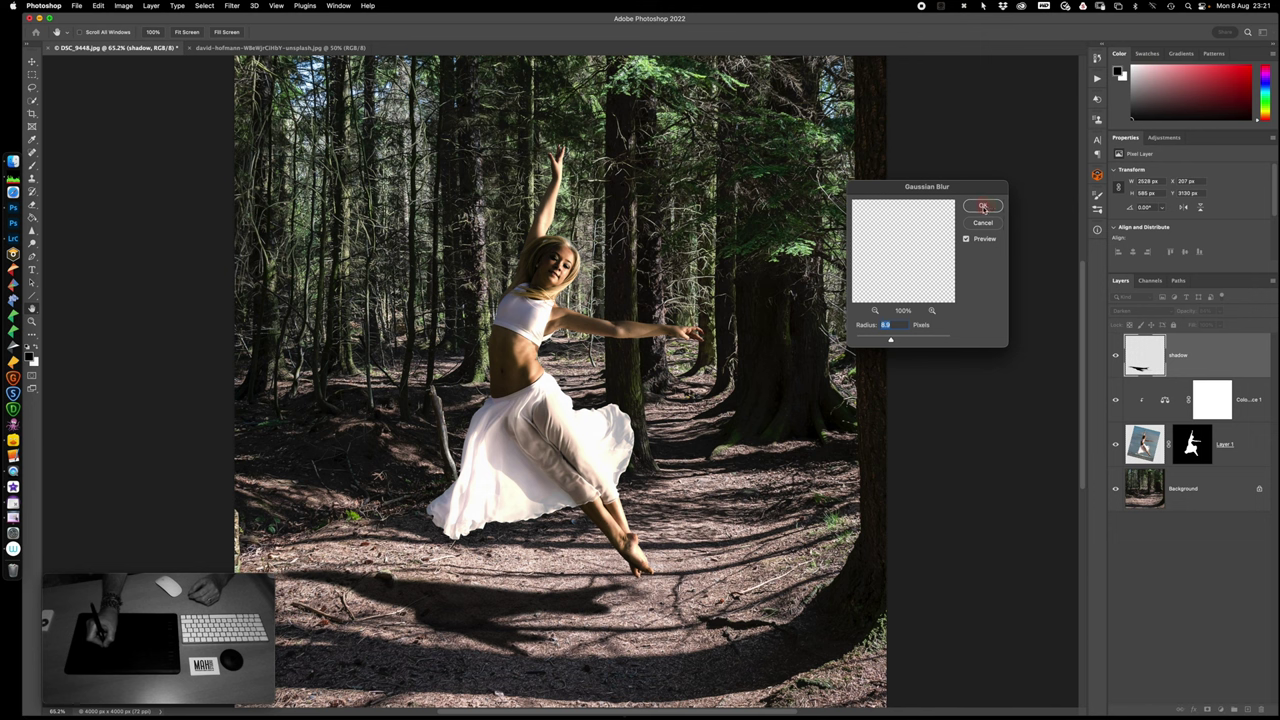
left_click(982, 206)
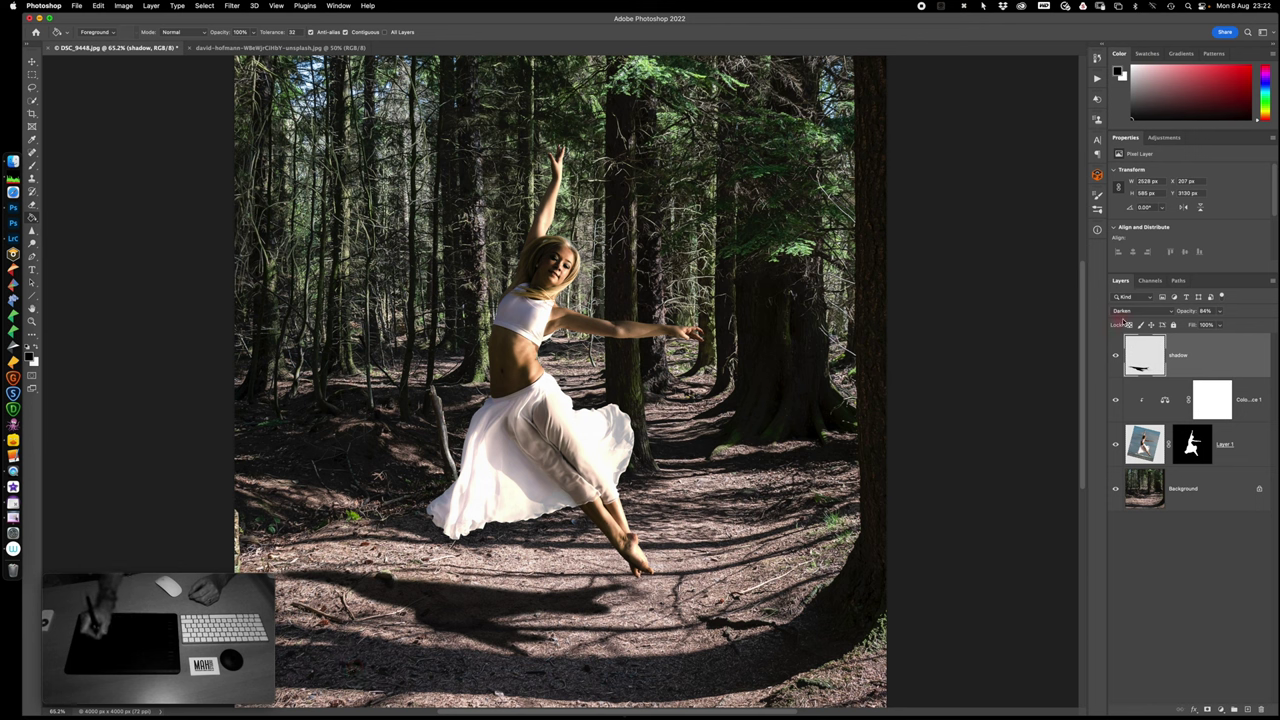
- Leave the shadow layer in Darken mode and add a white layer mask to it
left_click(1140, 312)
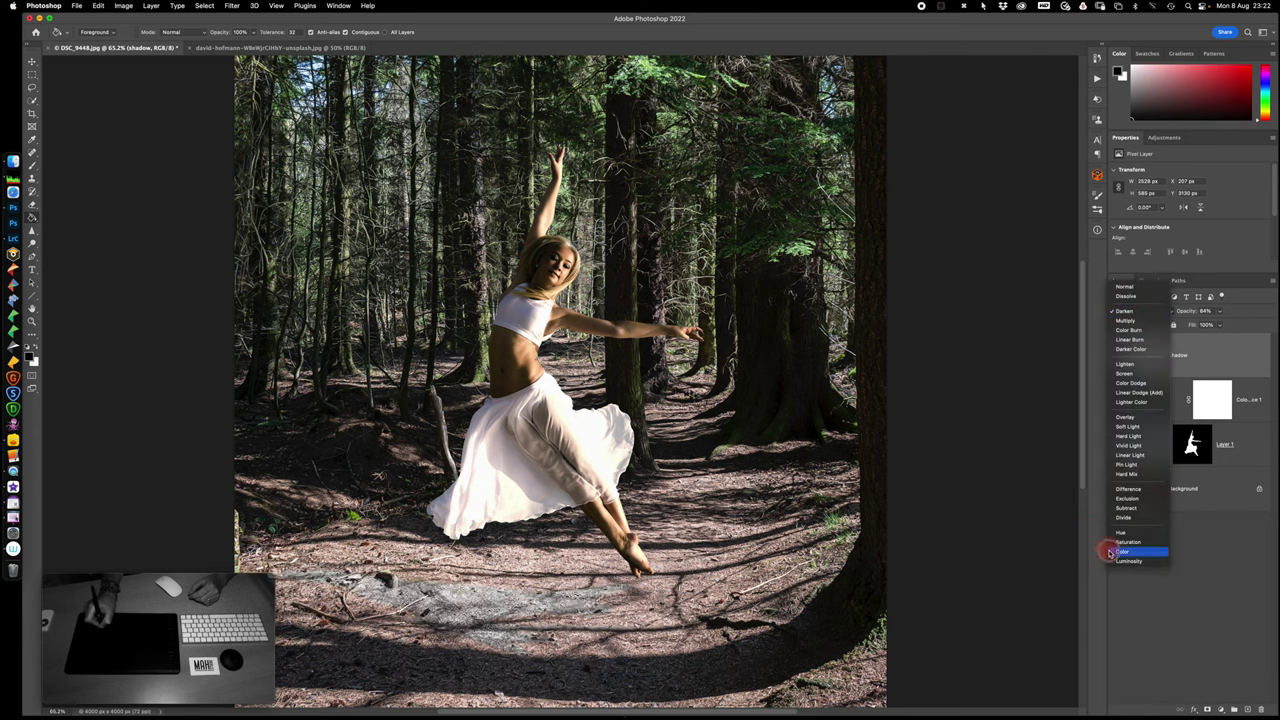
left_click(1146, 315)
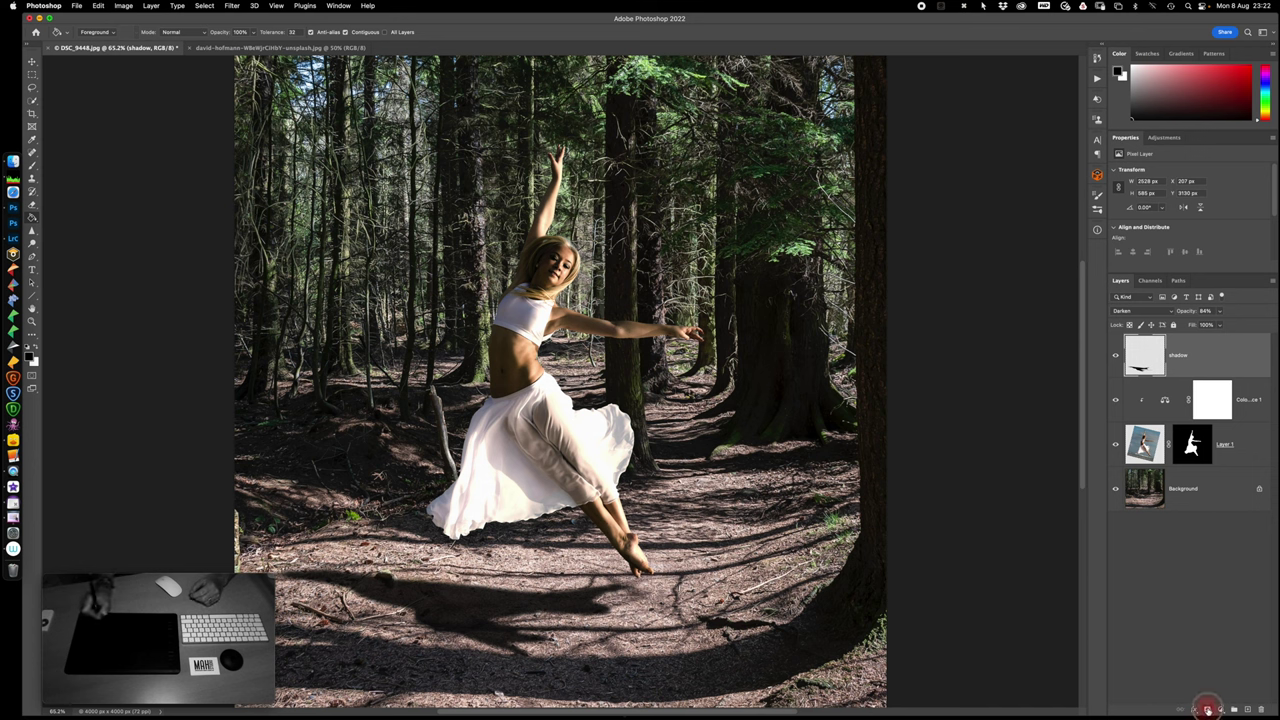
left_click(1207, 709)
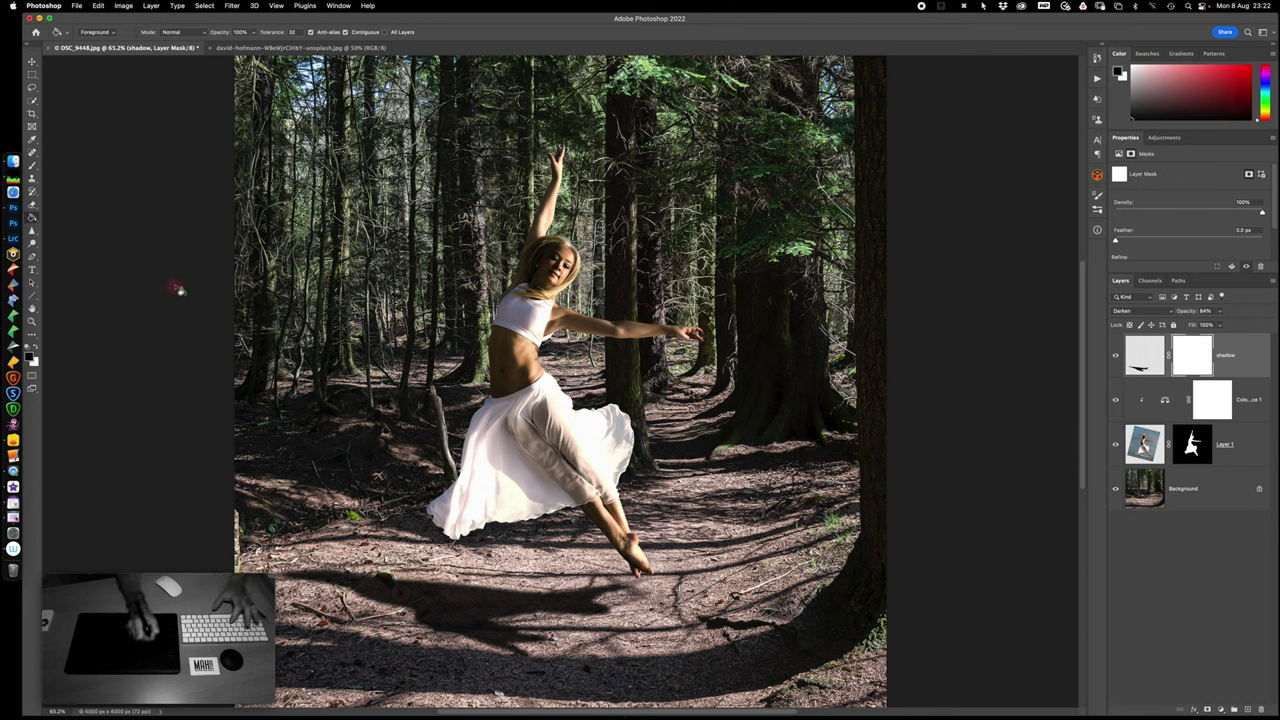
key("g")
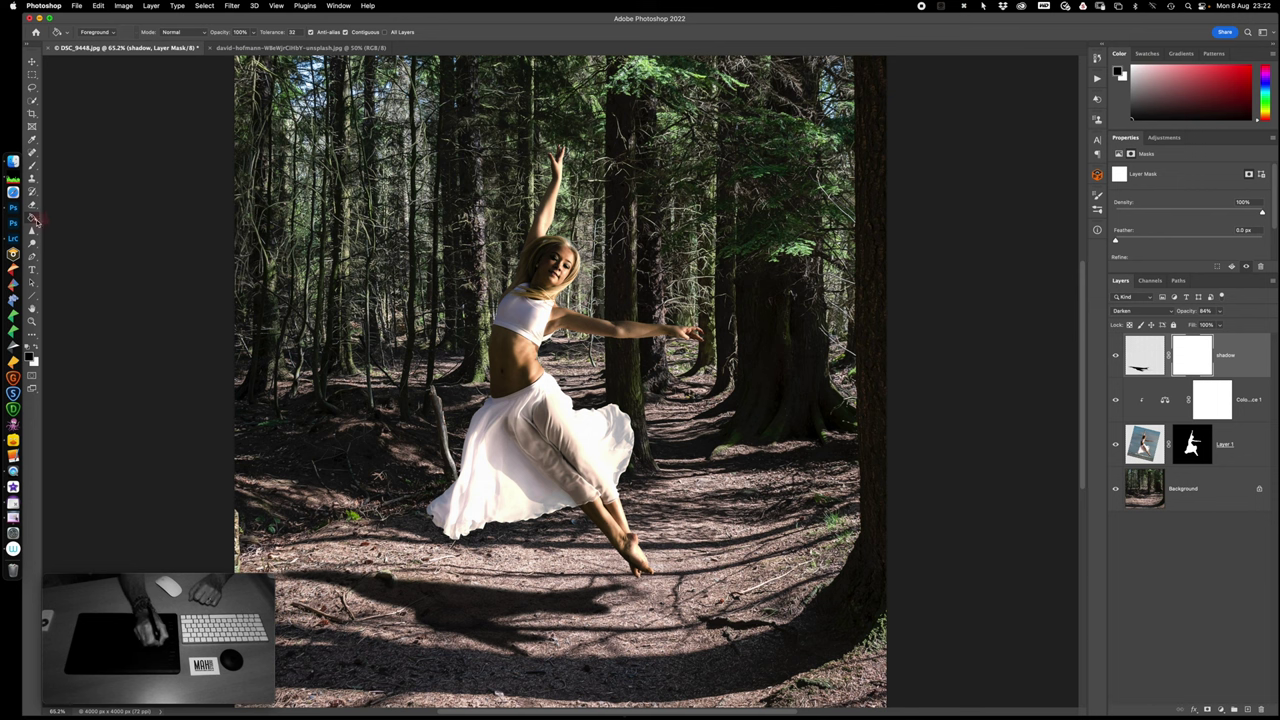
- Choose the Gradient Tool with the Basics Black, White preset in Linear mode
left_click(32, 218)
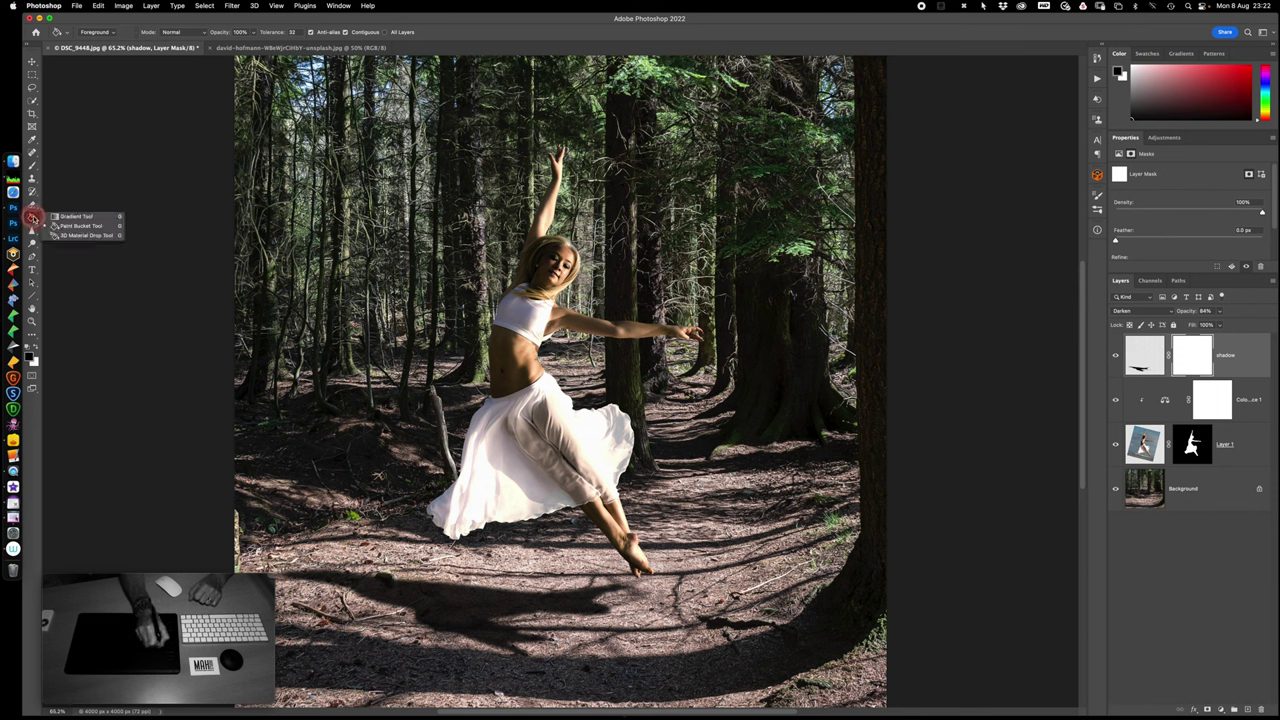
left_click_drag(32, 218, 76, 217)
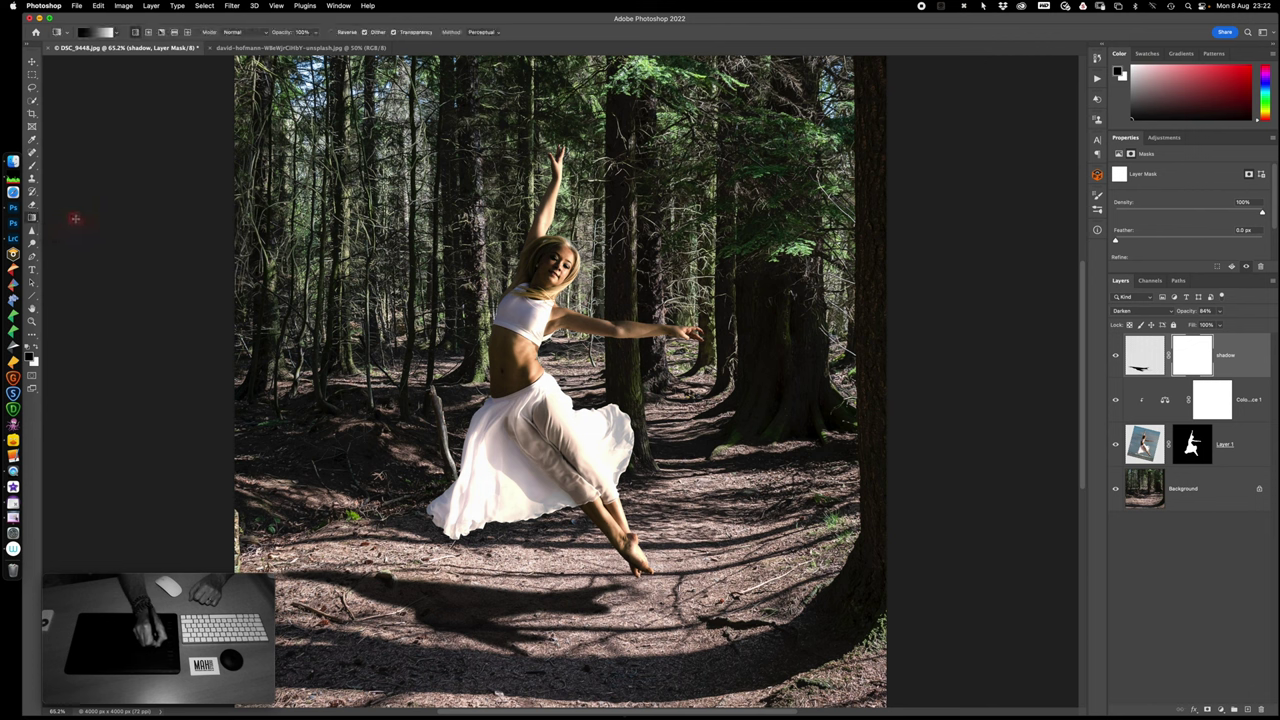
left_click(115, 35)
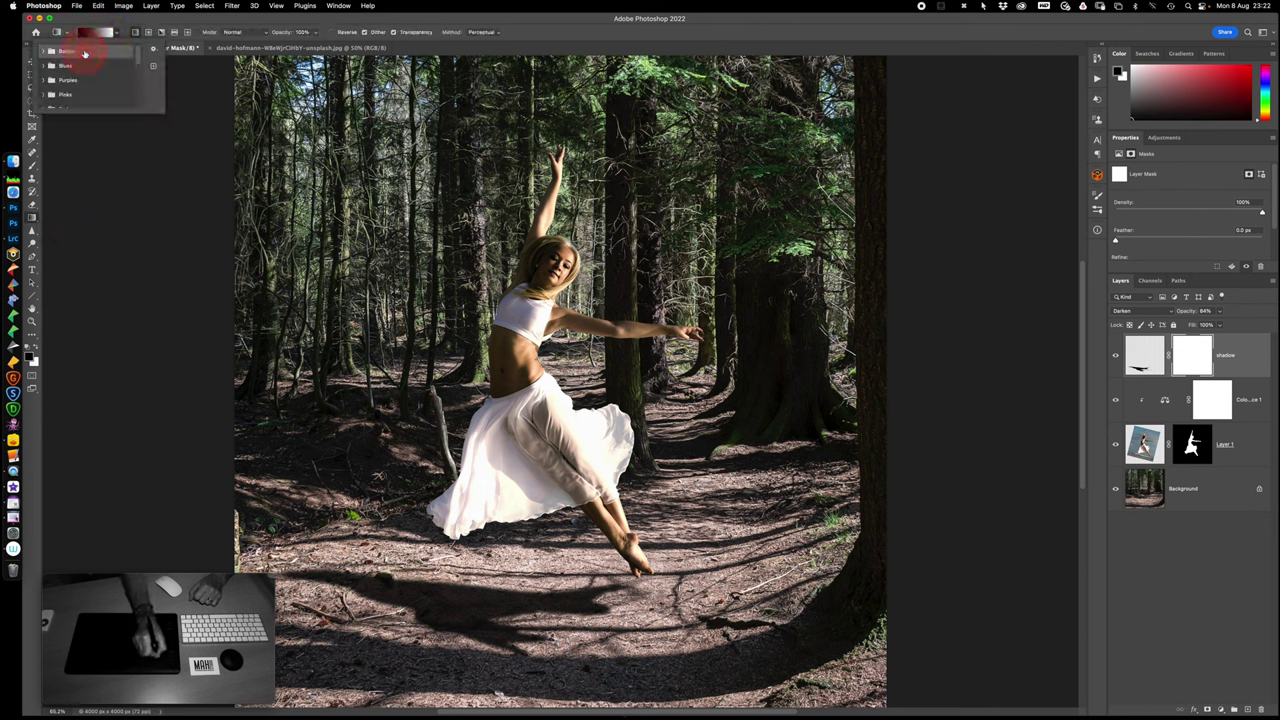
left_click(44, 51)
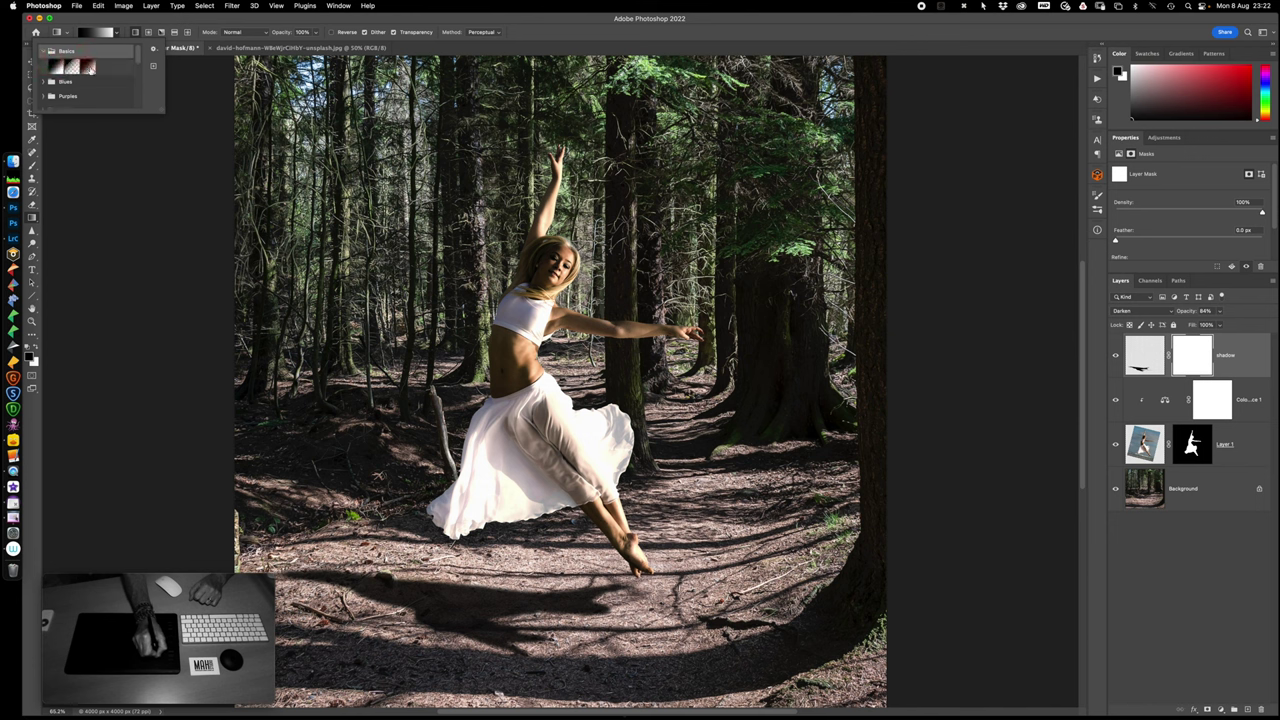
left_click(89, 66)
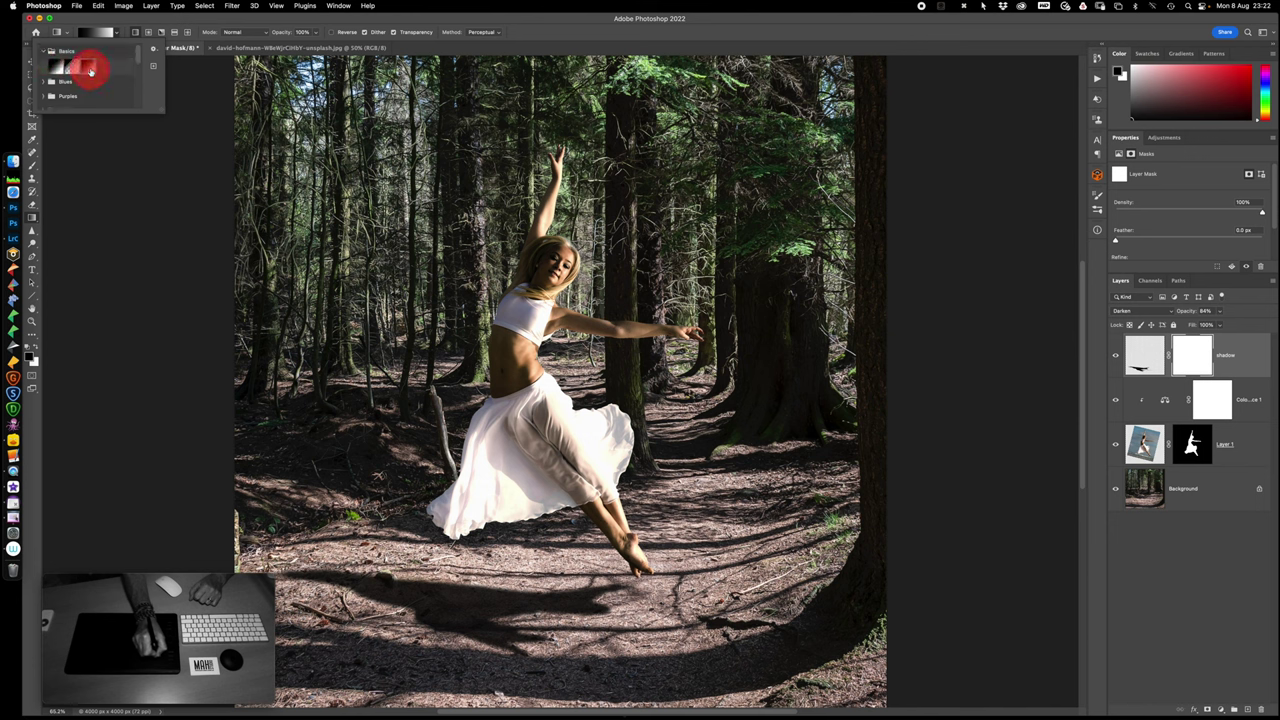
left_click(134, 32)
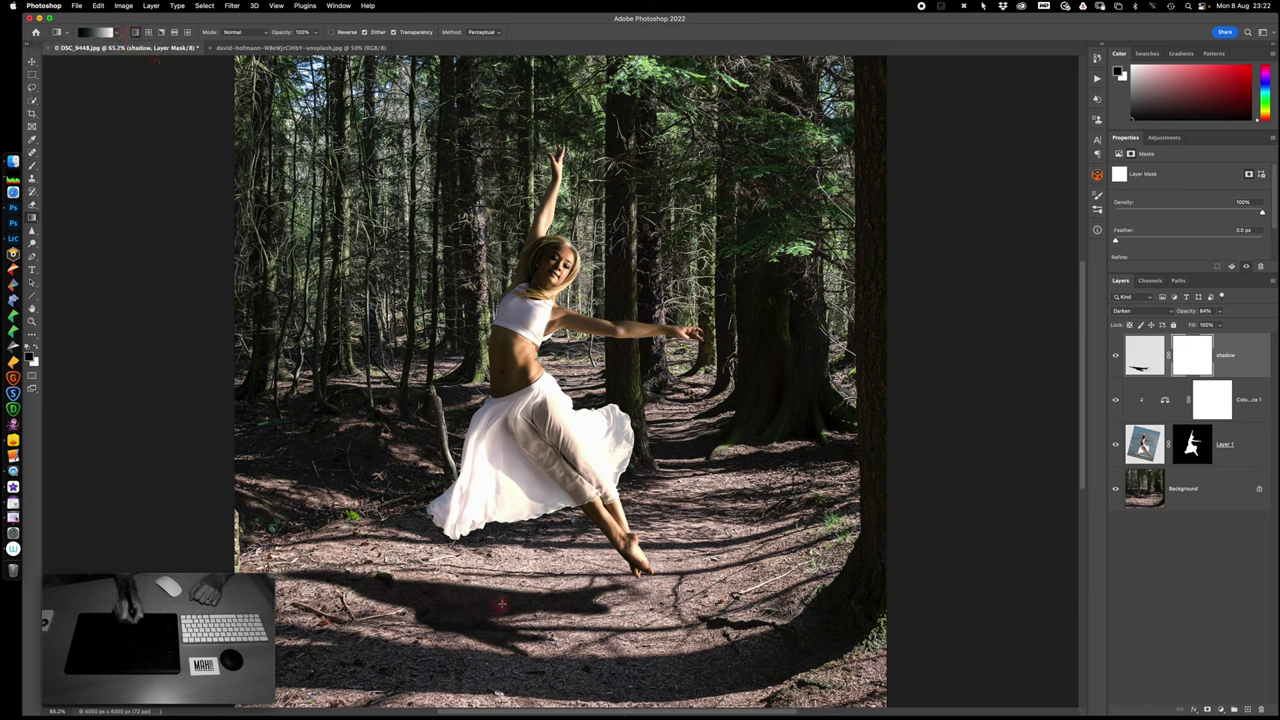
- Drag a gradient across the shadow's mask so the shadow fades toward its far left end
left_click_drag(506, 600, 370, 600)
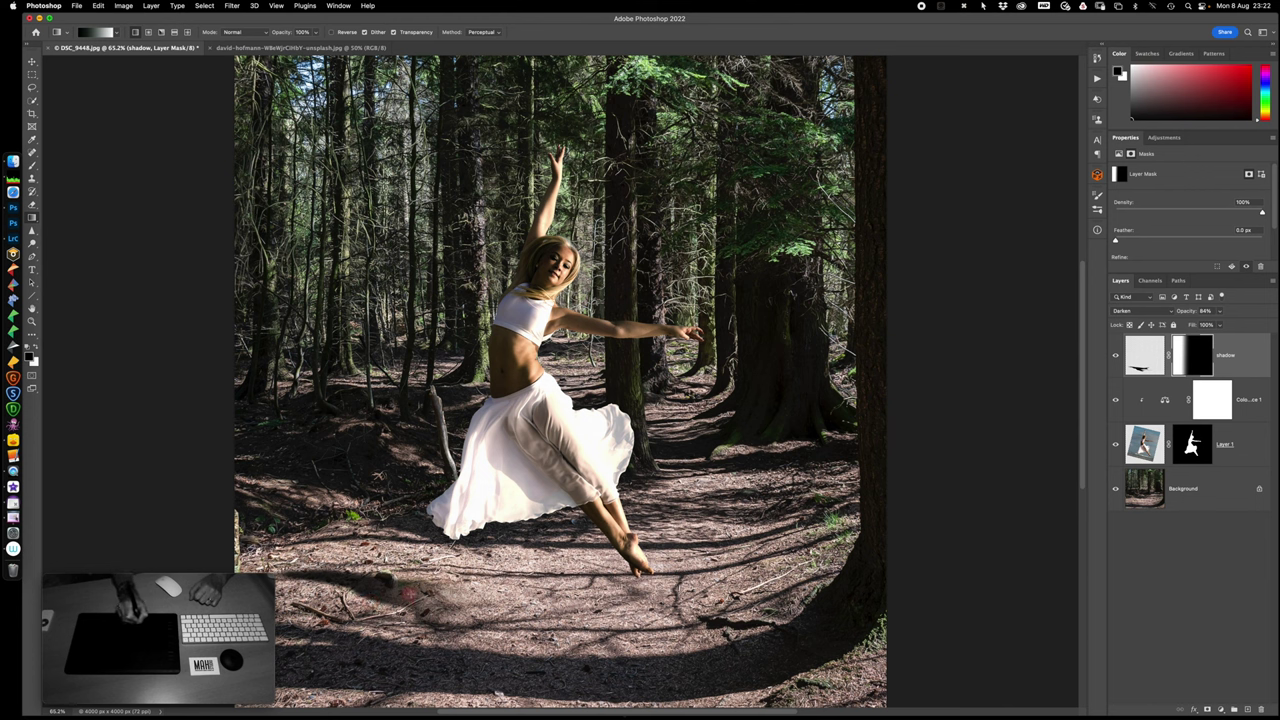
key("super+z")
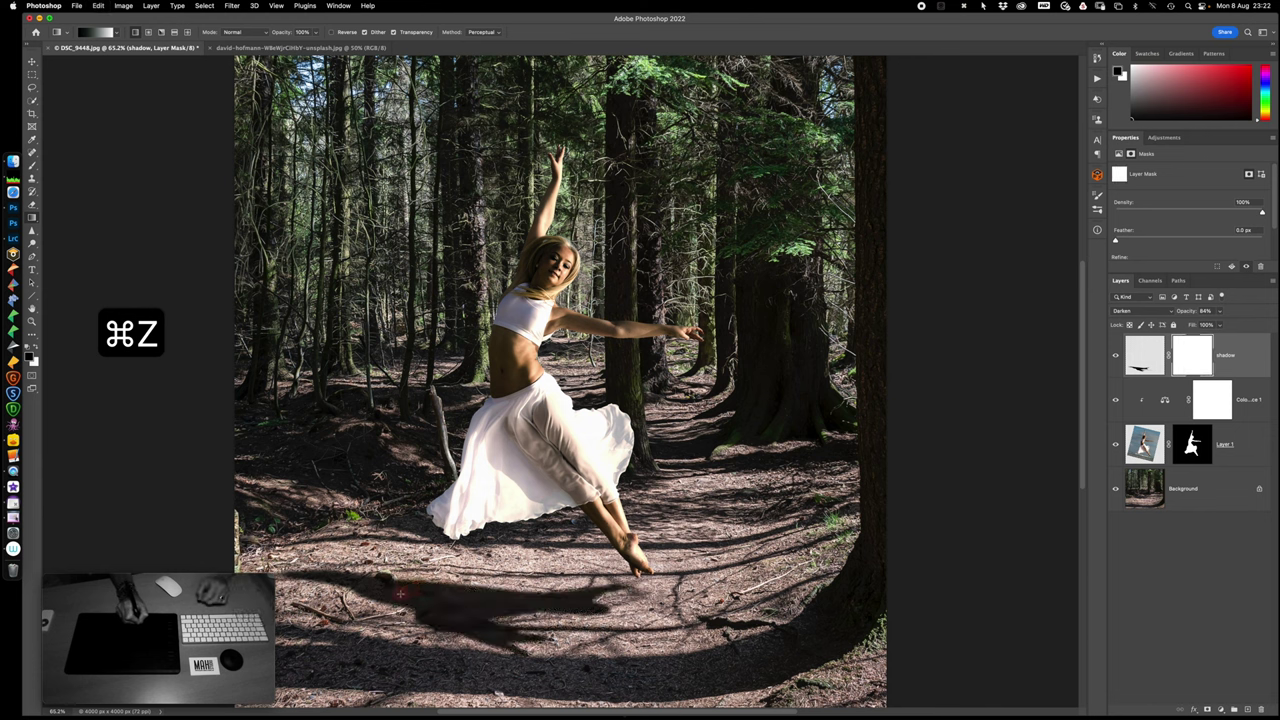
left_click_drag(394, 594, 604, 604)
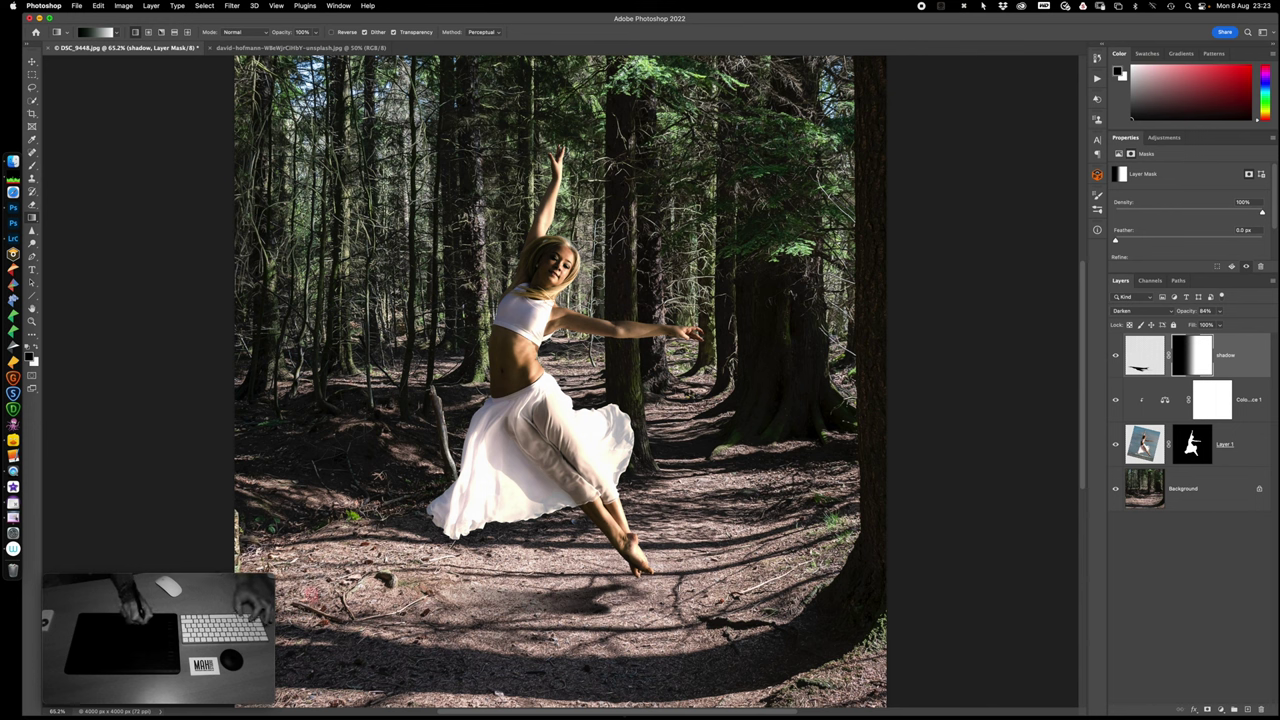
key("super+z")
left_click_drag(298, 590, 582, 592)
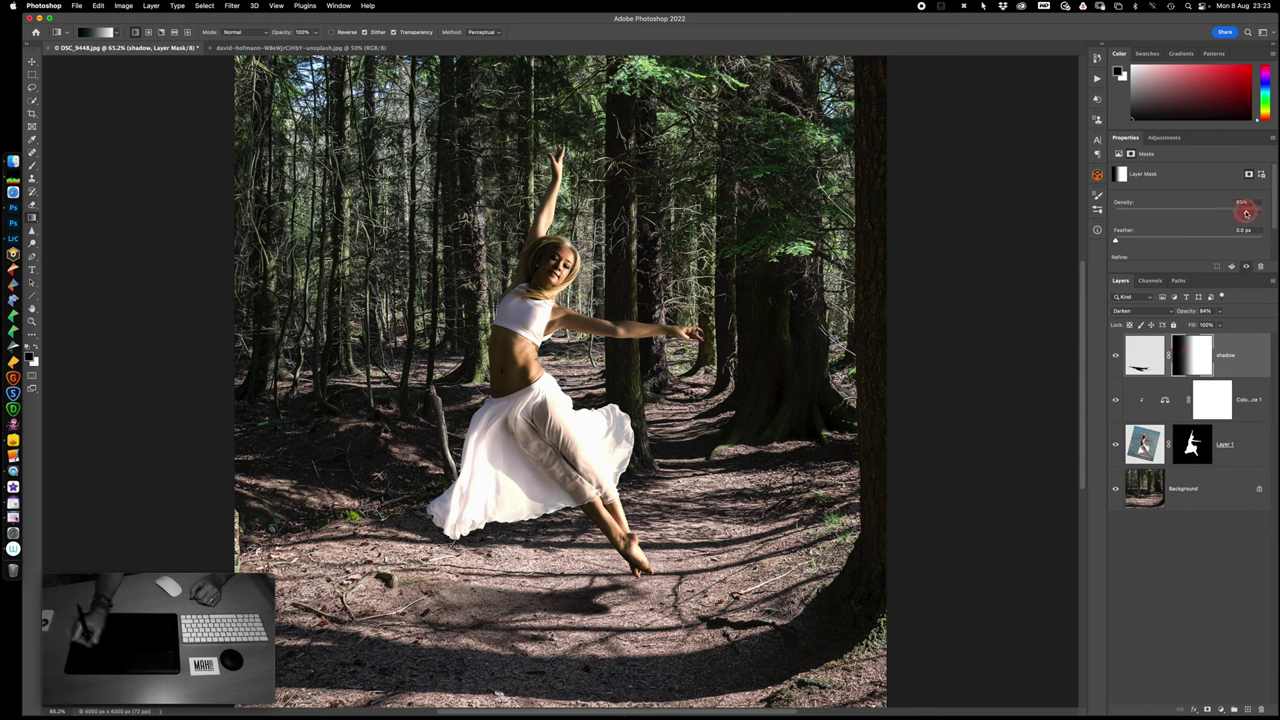
- Reduce the shadow mask's density to 27%, toggling the shadow layer's visibility to compare
left_click_drag(1222, 213, 1172, 212)
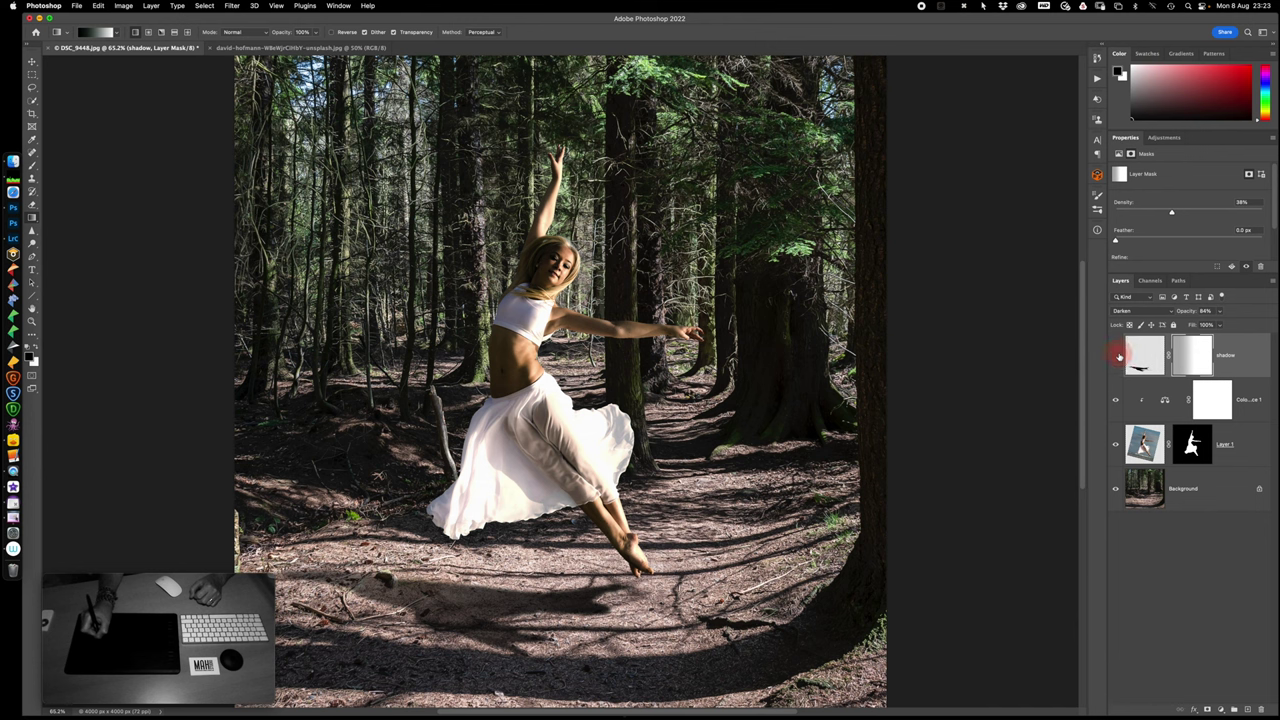
left_click(1117, 356)
left_click(1116, 358)
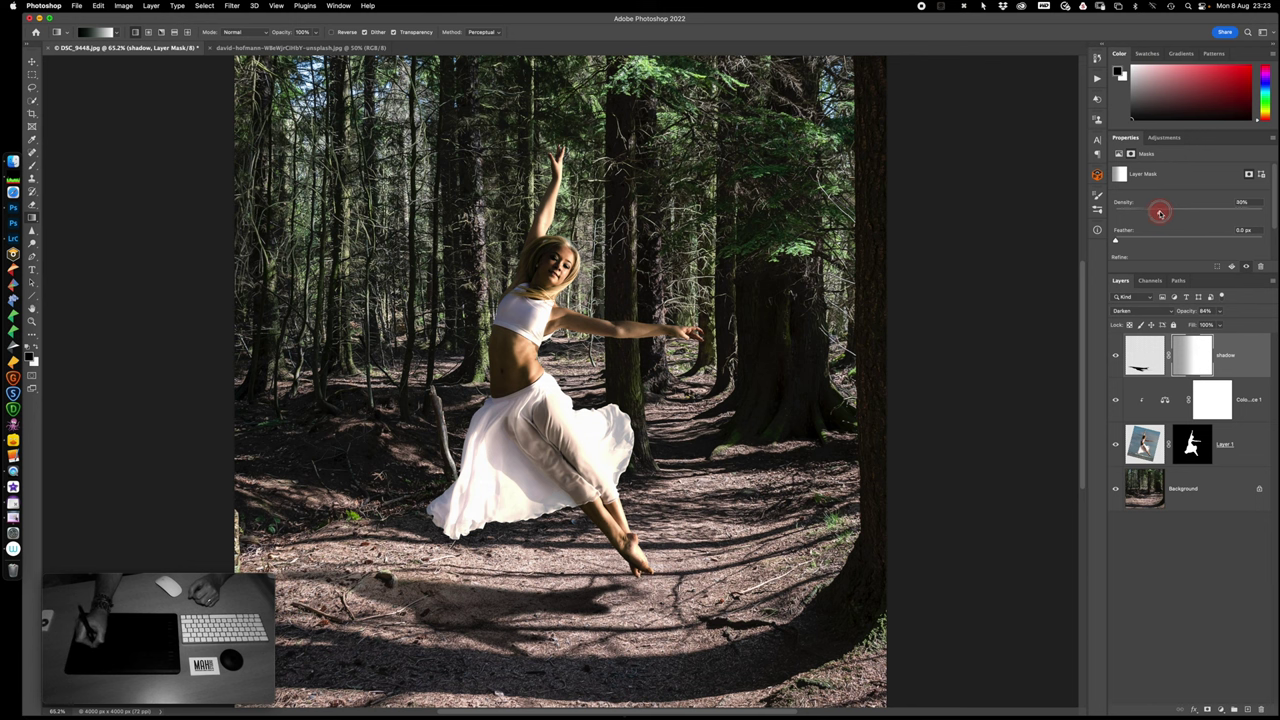
left_click_drag(1160, 213, 1155, 213)
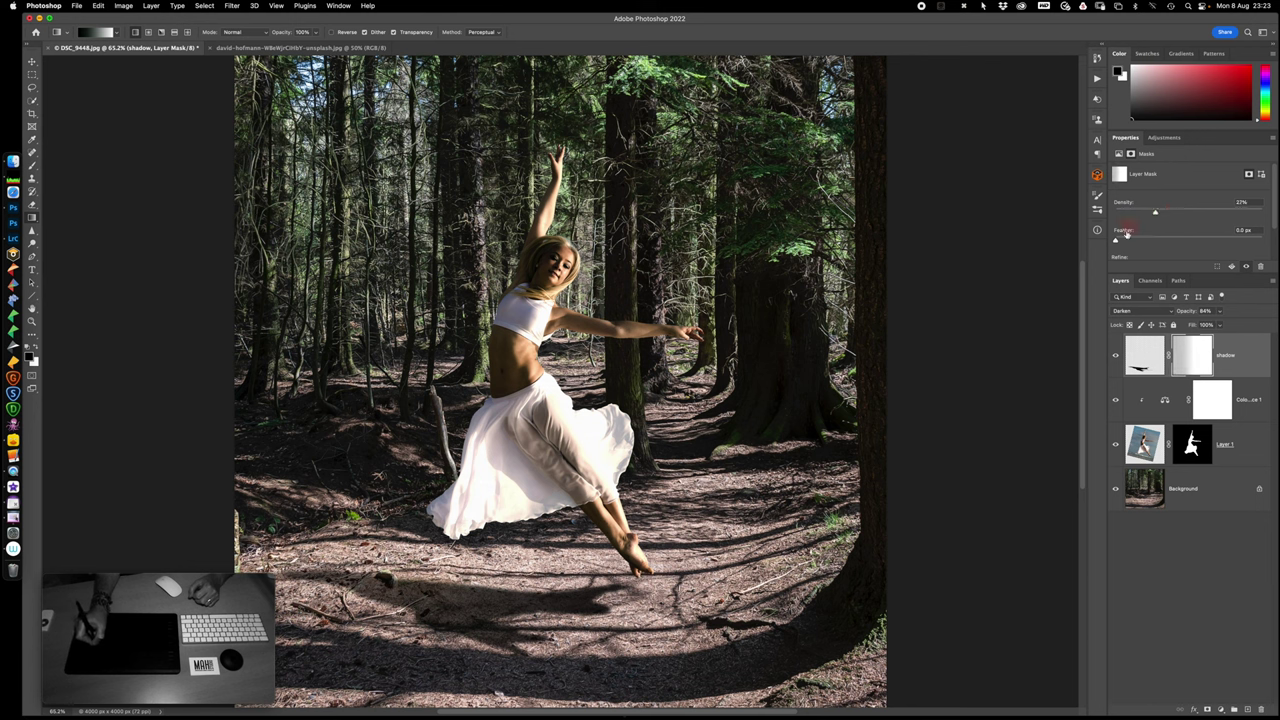
- Create a new empty layer and rename it 'body shadow'
left_click(1249, 711)
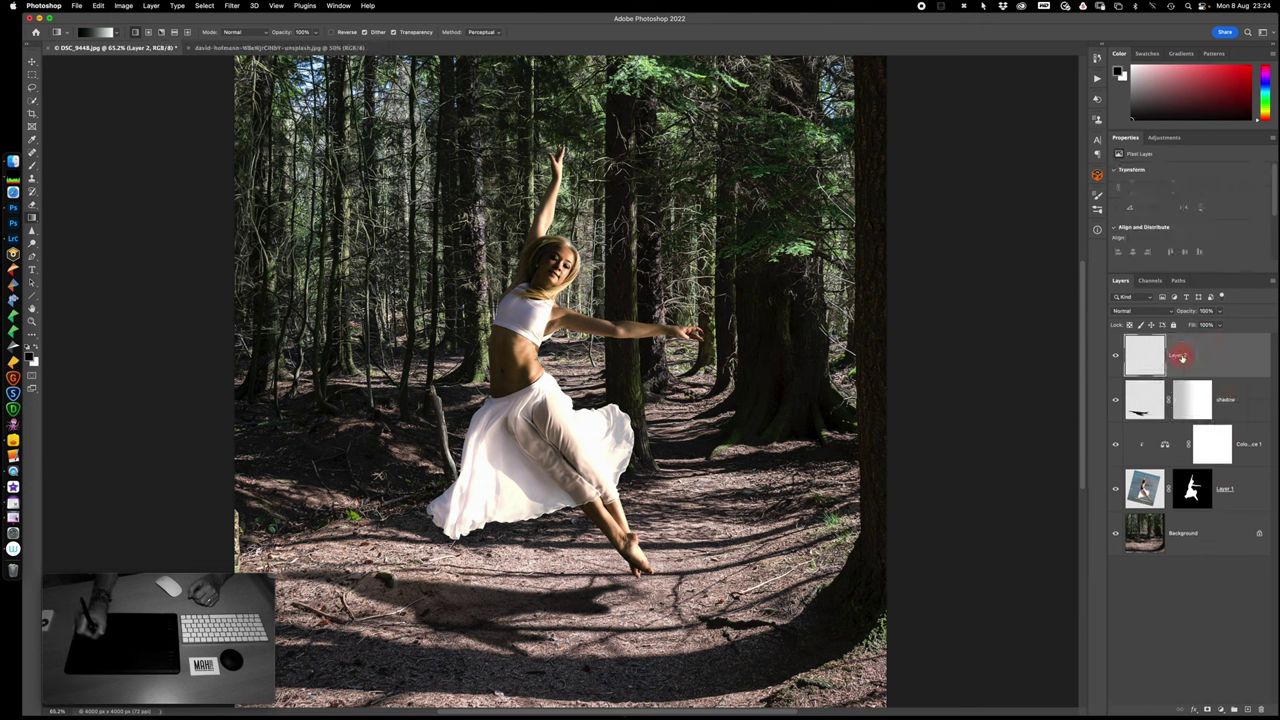
double_click(1180, 356)
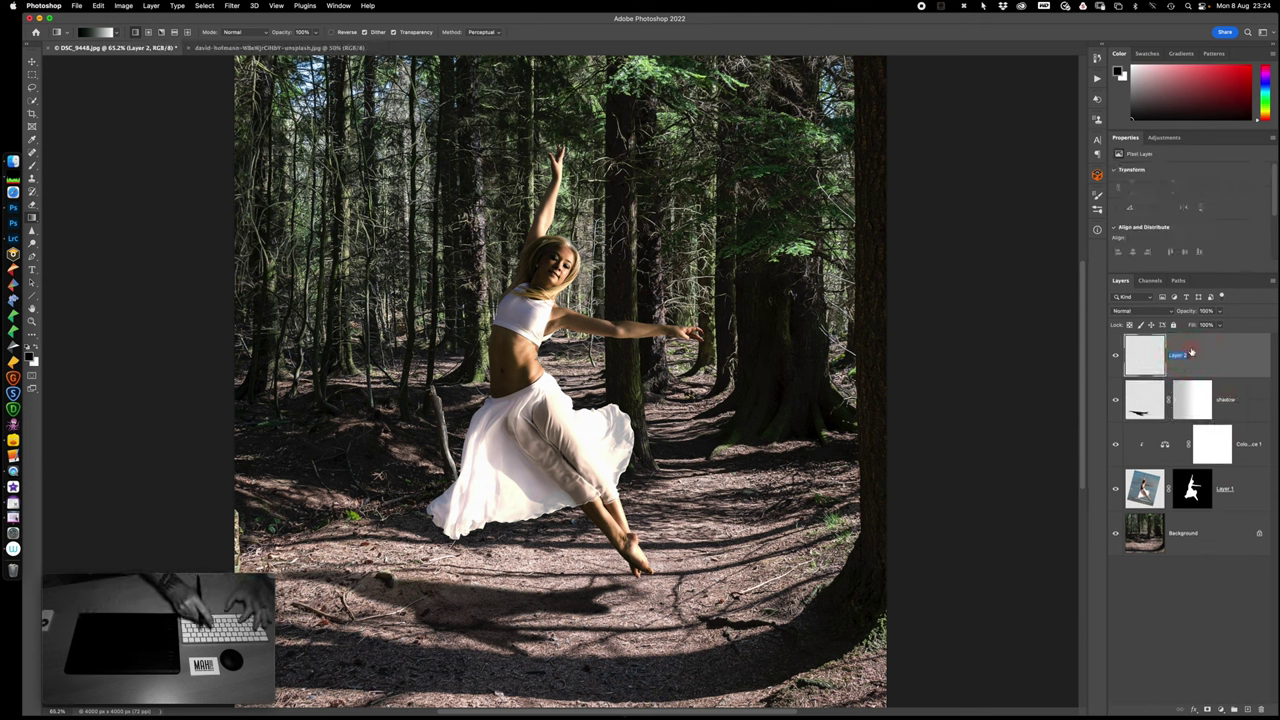
type("body ")
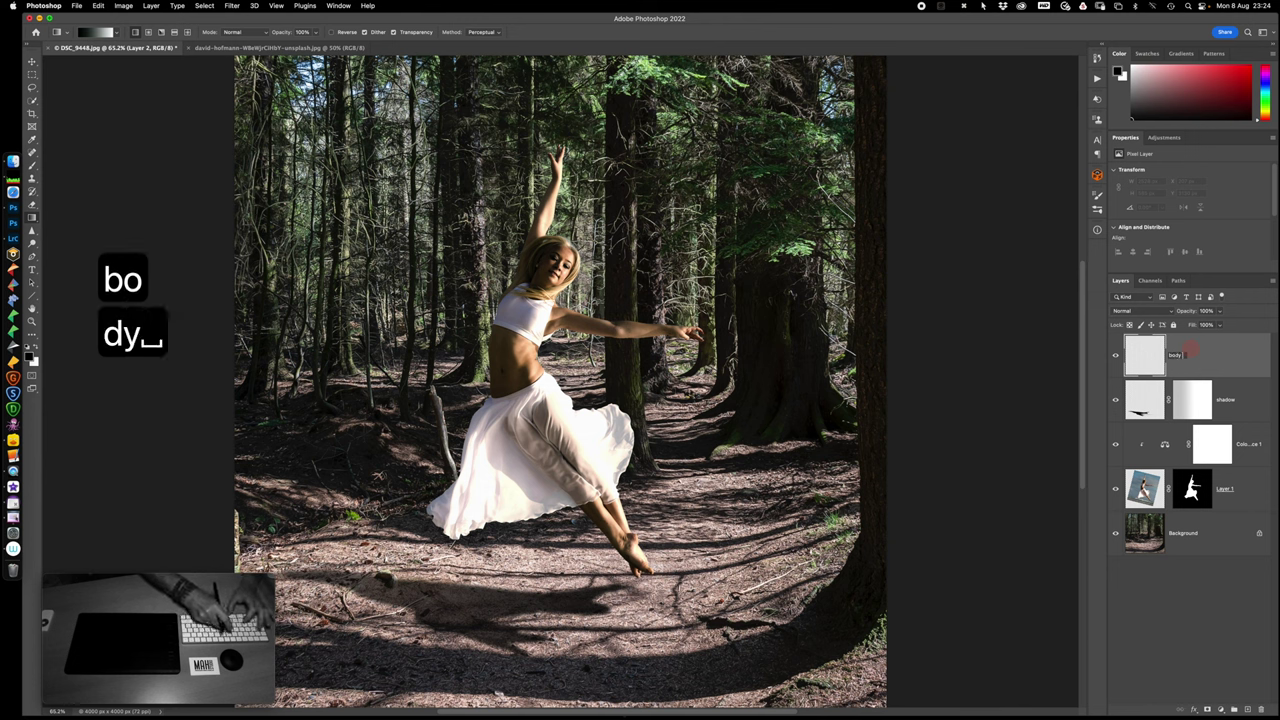
type("shado")
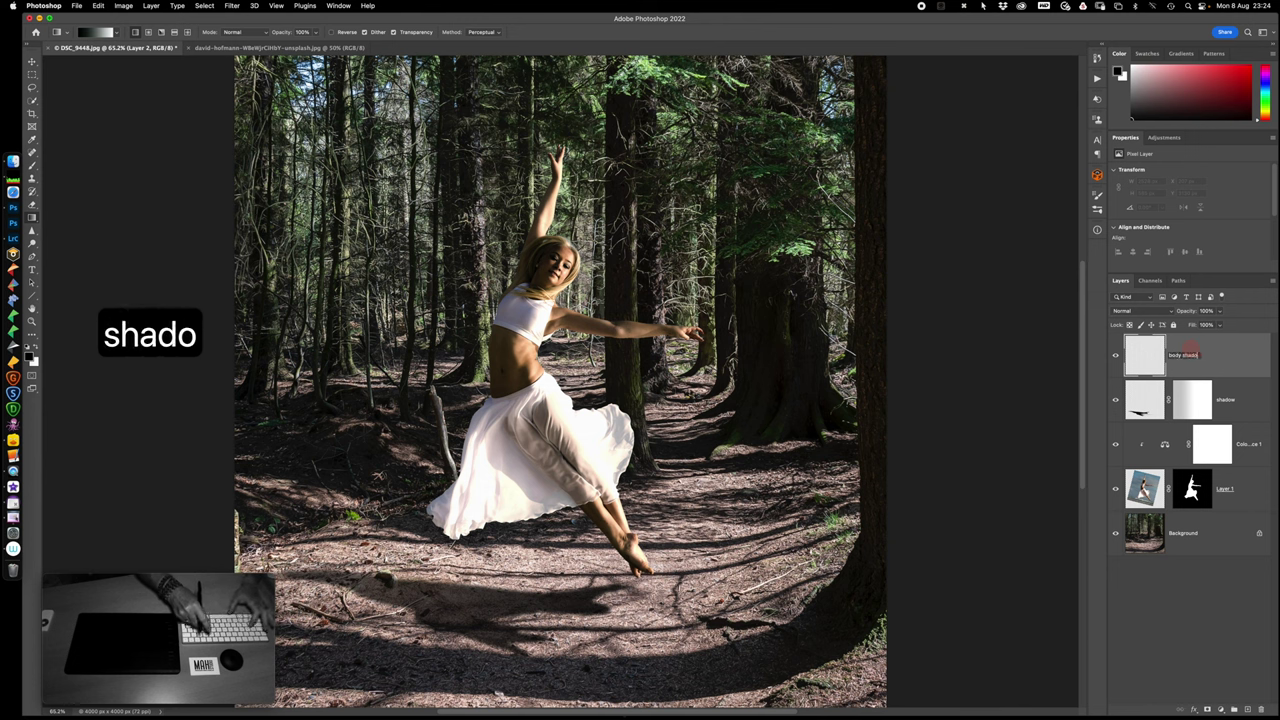
type("w")
key("Return")
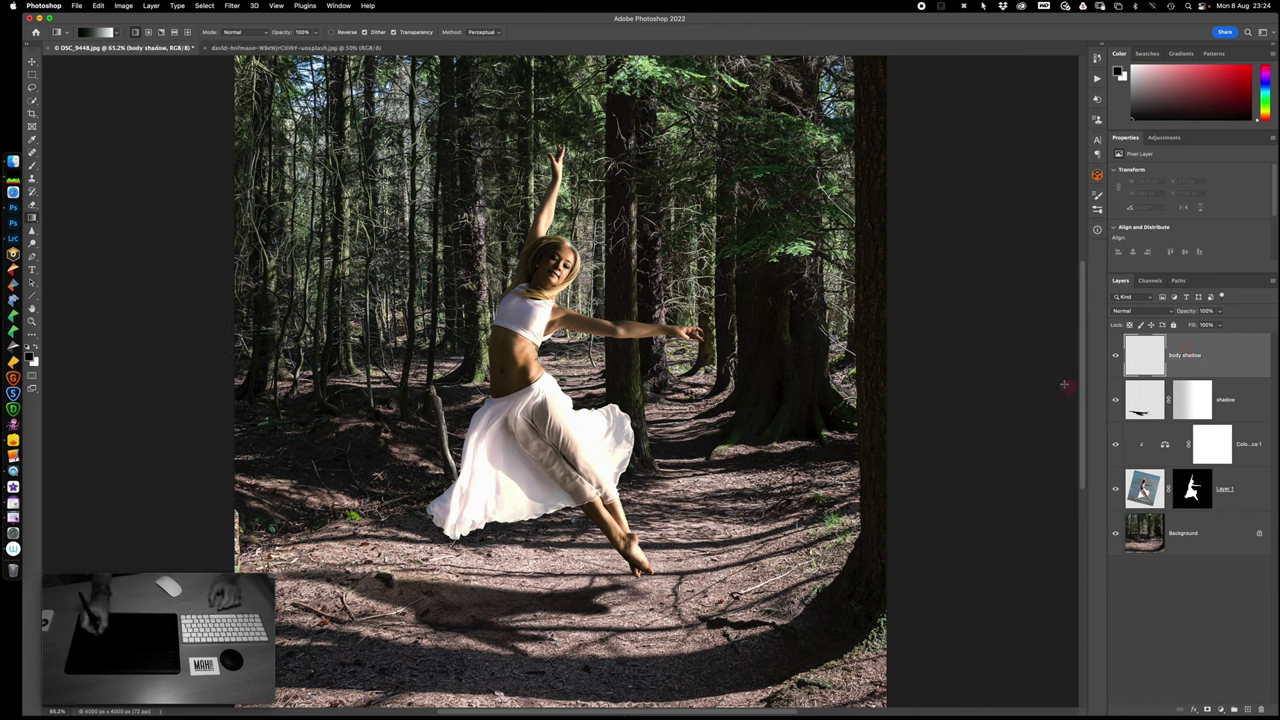
- Switch to the Brush tool and enlarge the brush for soft shading
key("b")
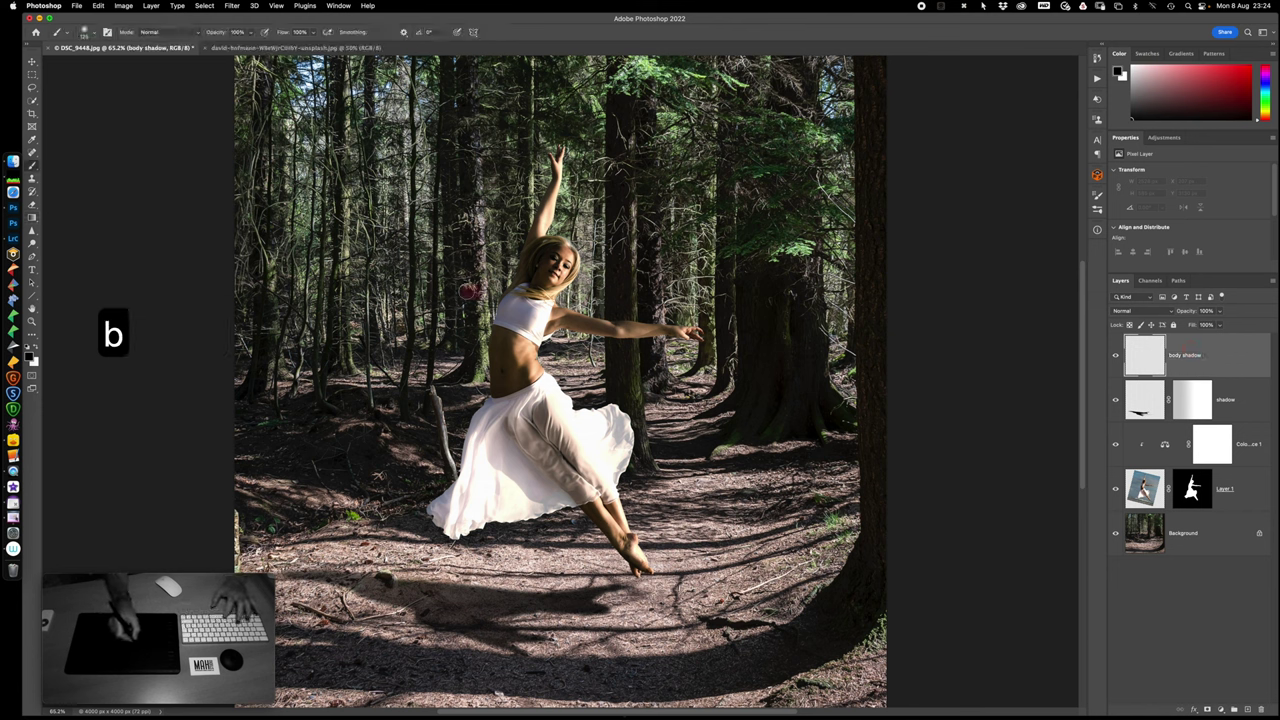
key("bracketright")
key("bracketright")
key("bracketright")
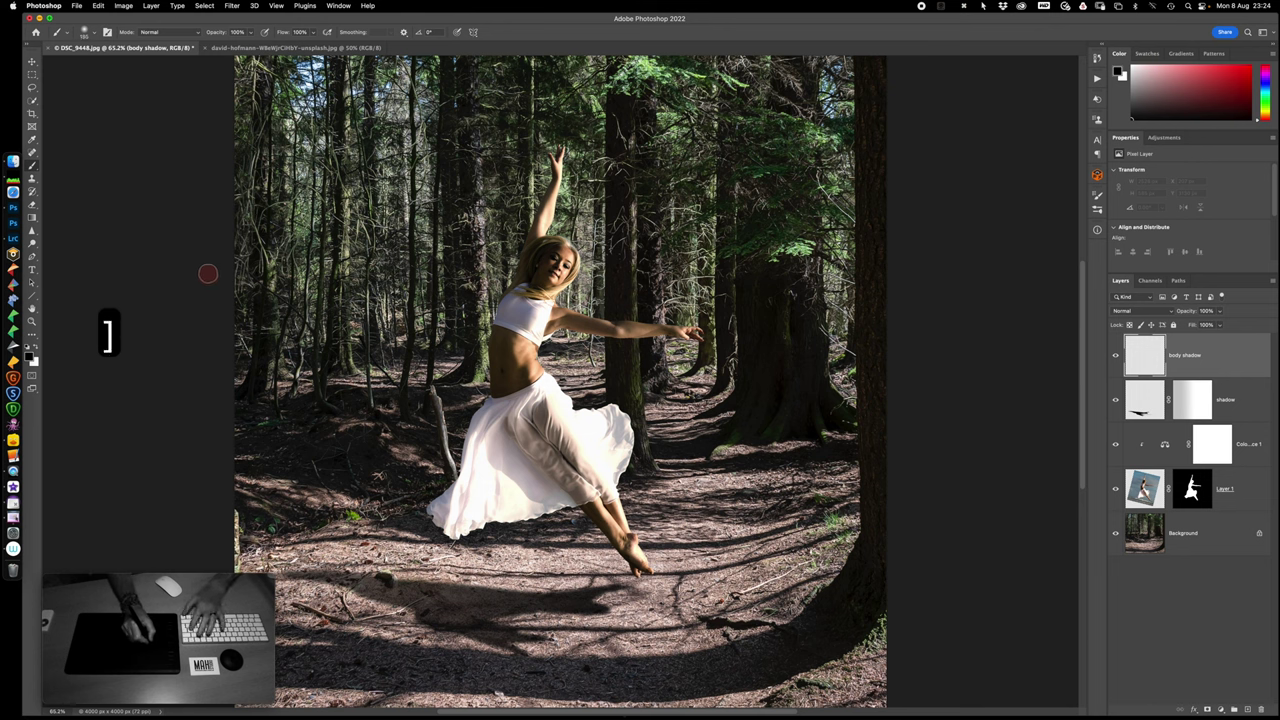
key("bracketright")
key("bracketright")
key("bracketright")
key("bracketright")
key("bracketright")
key("bracketright")
key("bracketright")
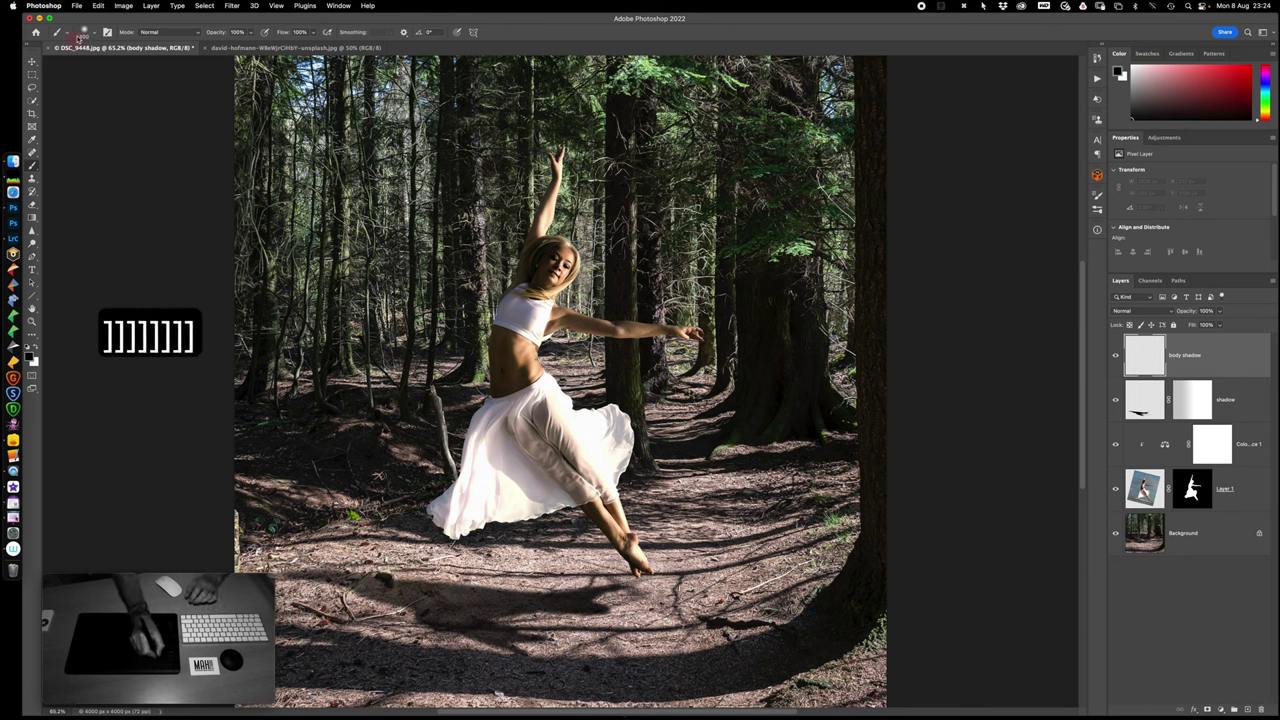
left_click(89, 33)
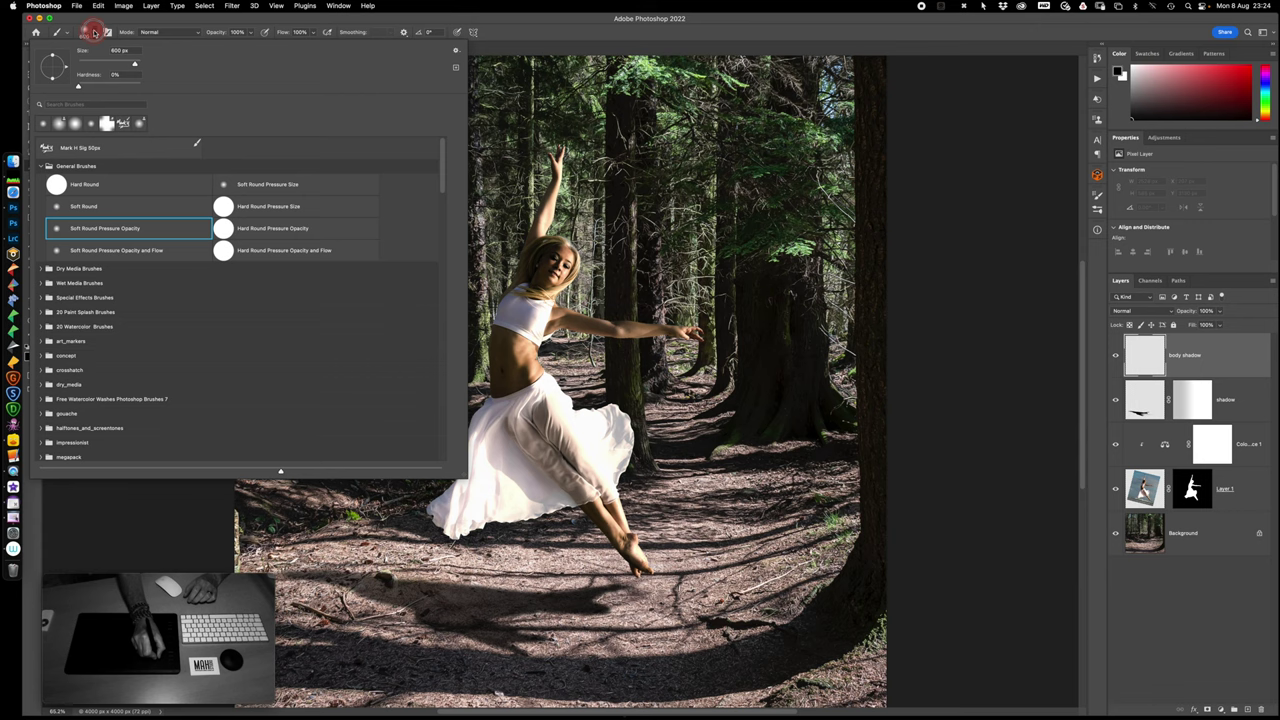
left_click(497, 452)
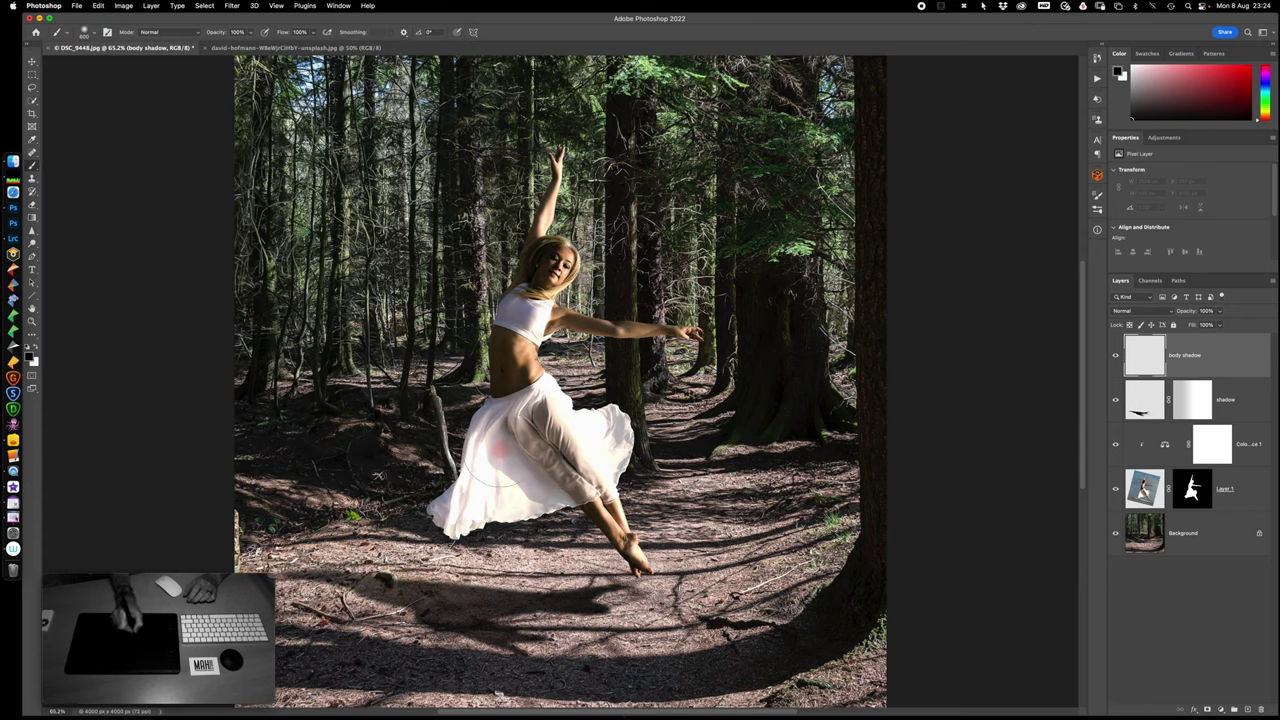
- Paint soft dark shading onto the dancer's skirt, undoing stray or overly dark strokes
left_click_drag(450, 415, 415, 508)
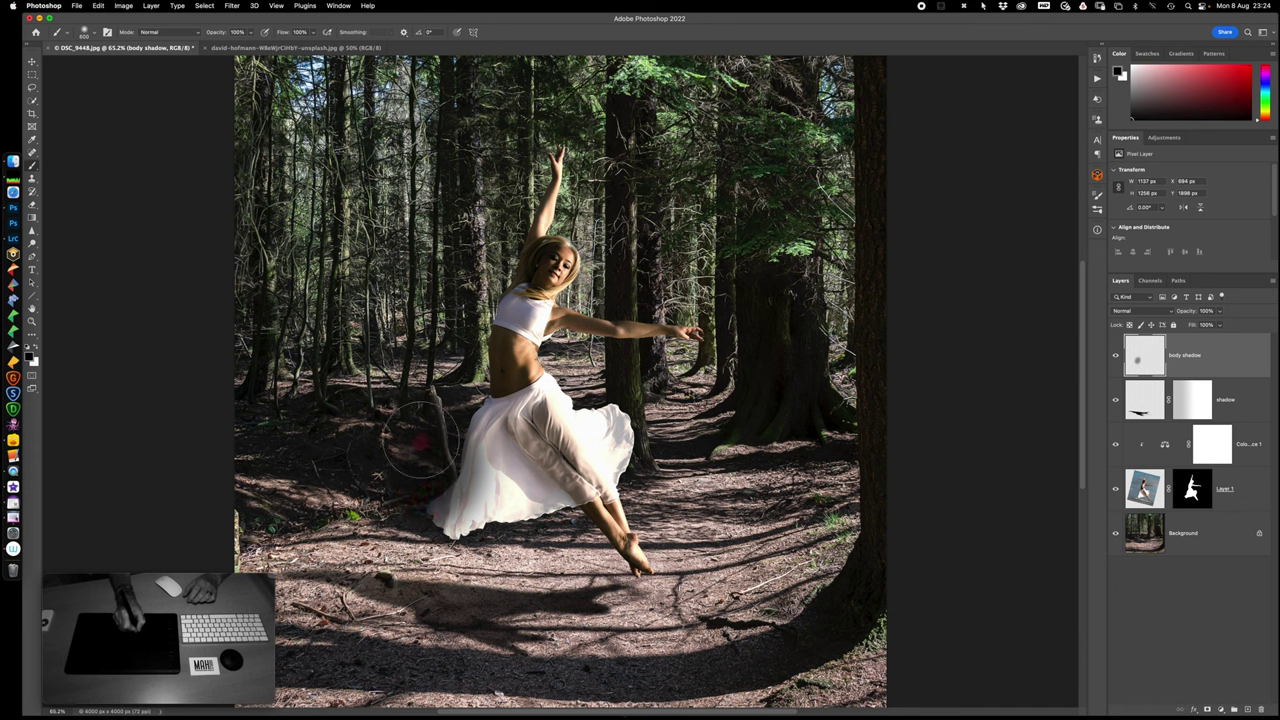
mouse_move(455, 350)
left_mouse_down()
mouse_move(434, 371)
mouse_move(482, 369)
left_mouse_up()
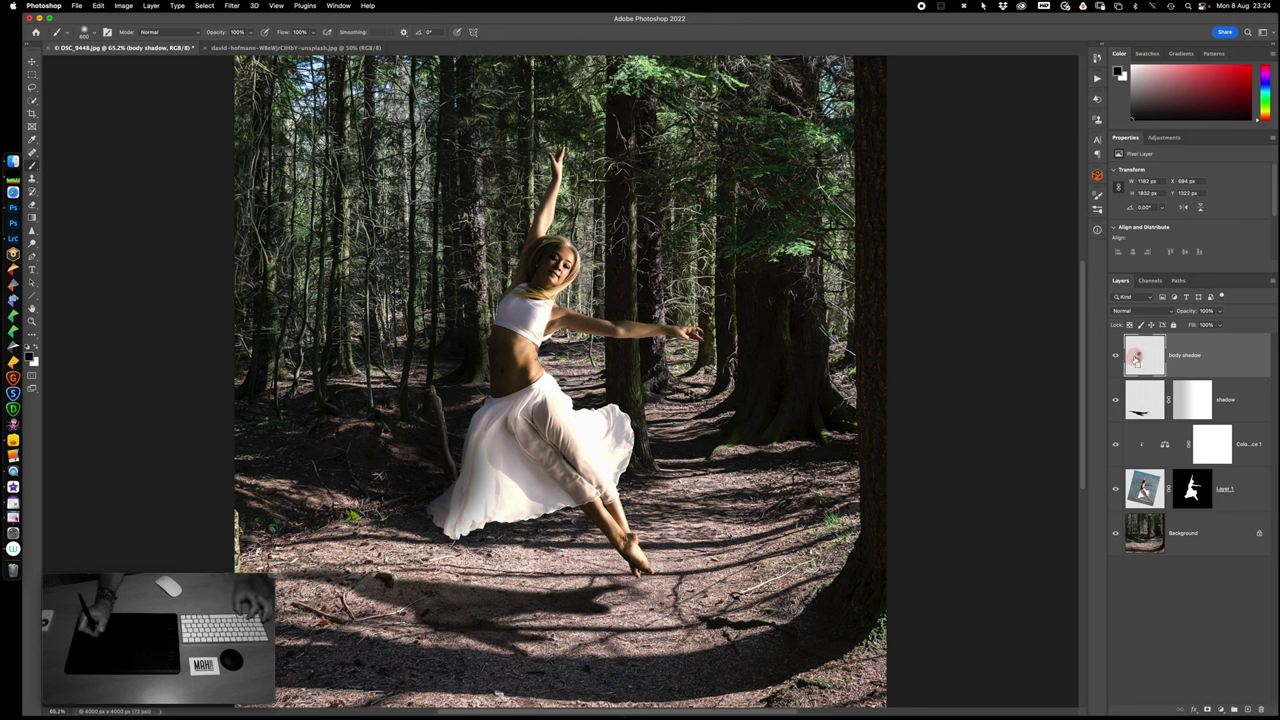
key("super+z")
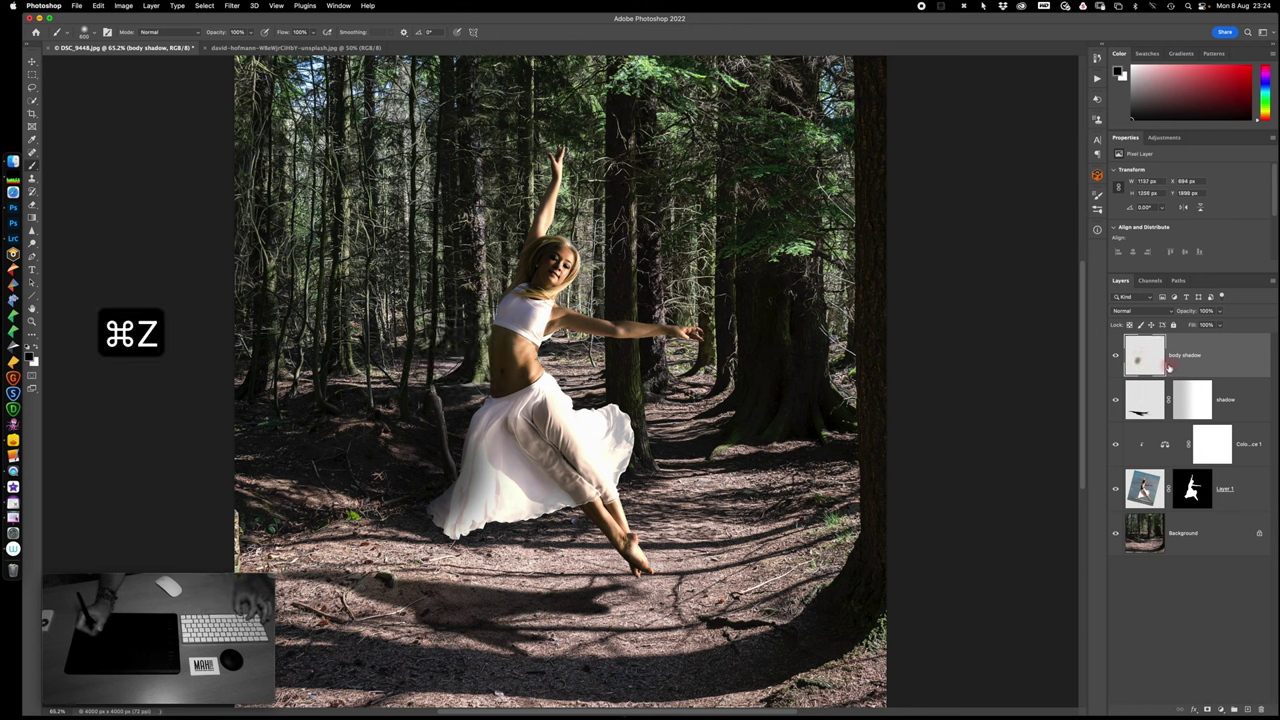
key("super+z")
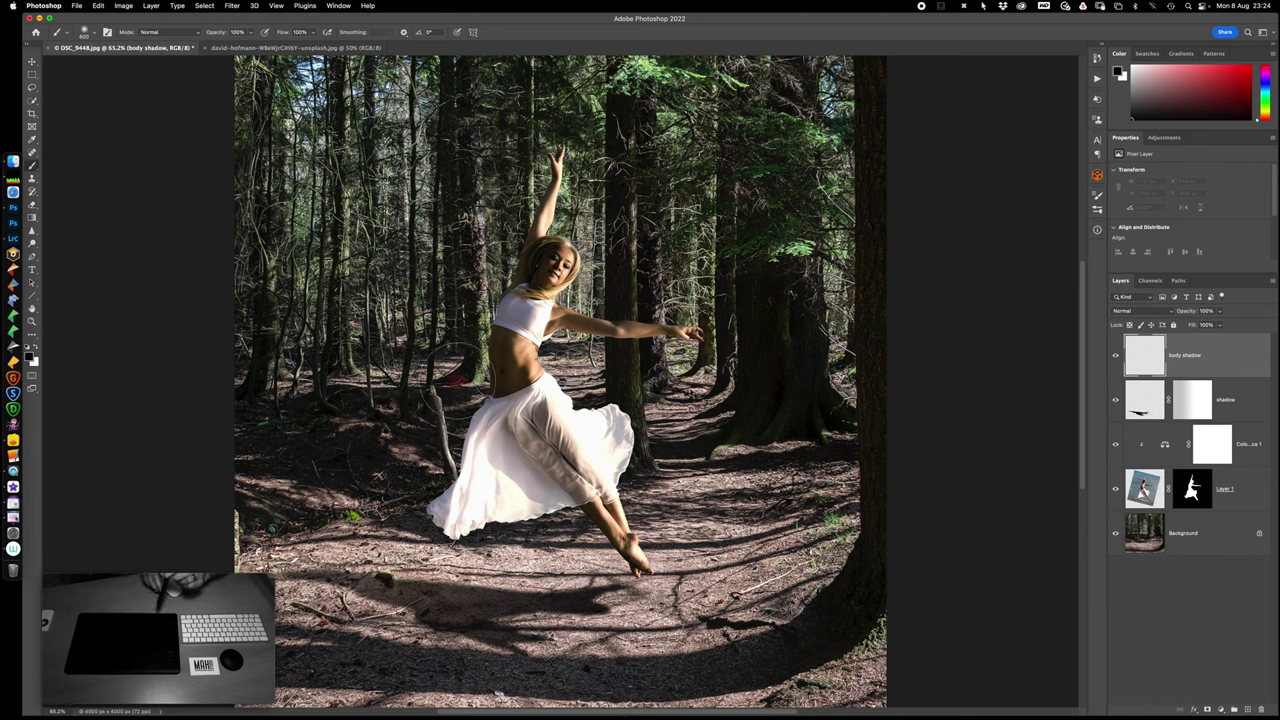
left_click(484, 450)
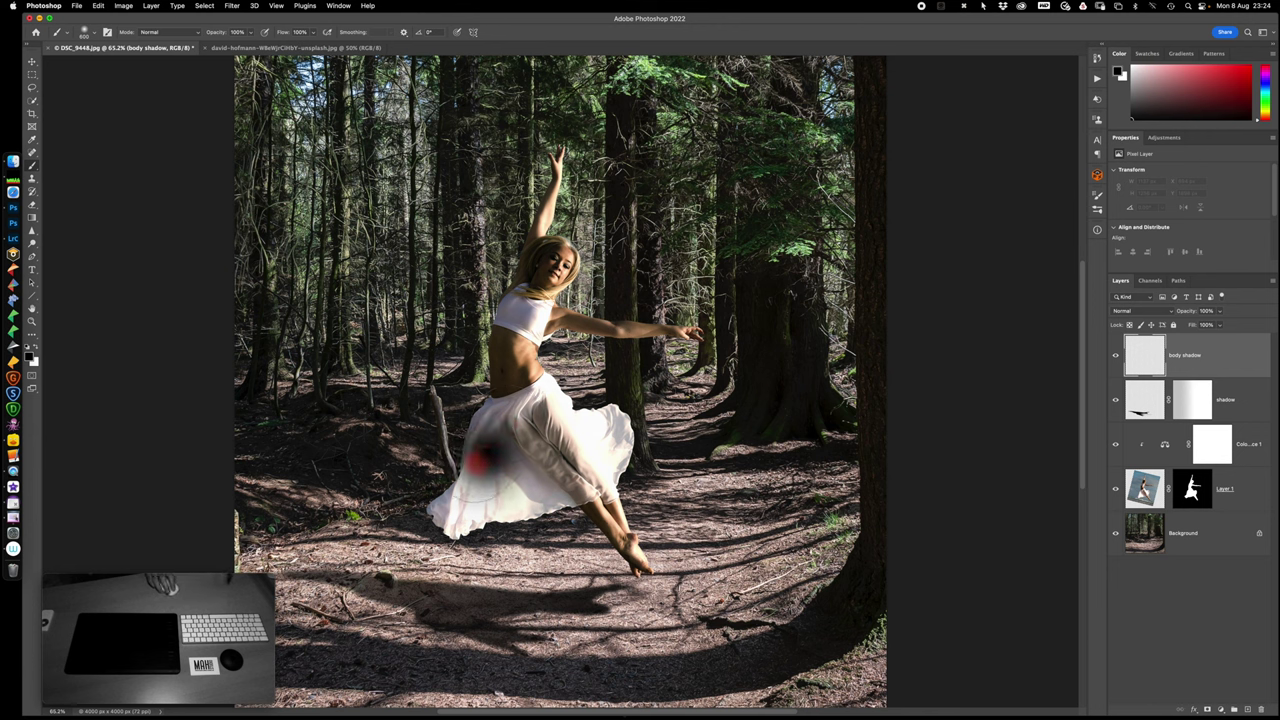
left_click(485, 453)
left_click(485, 454)
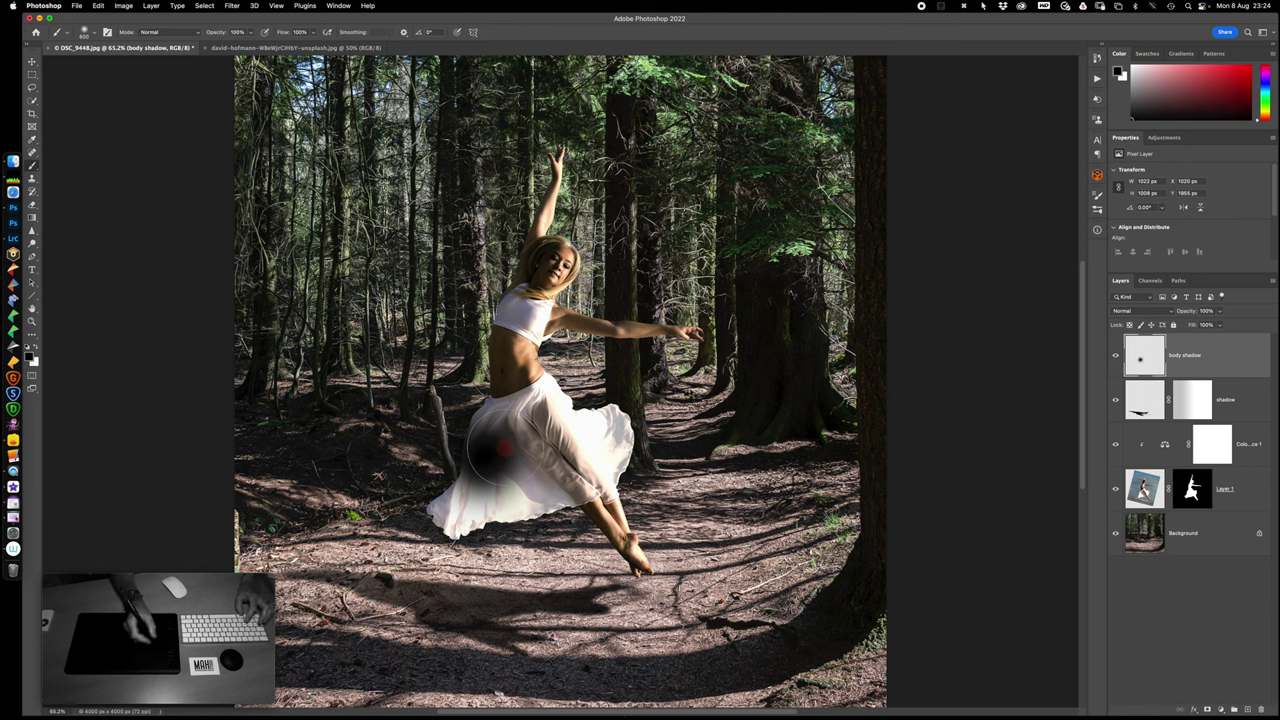
key("super+d")
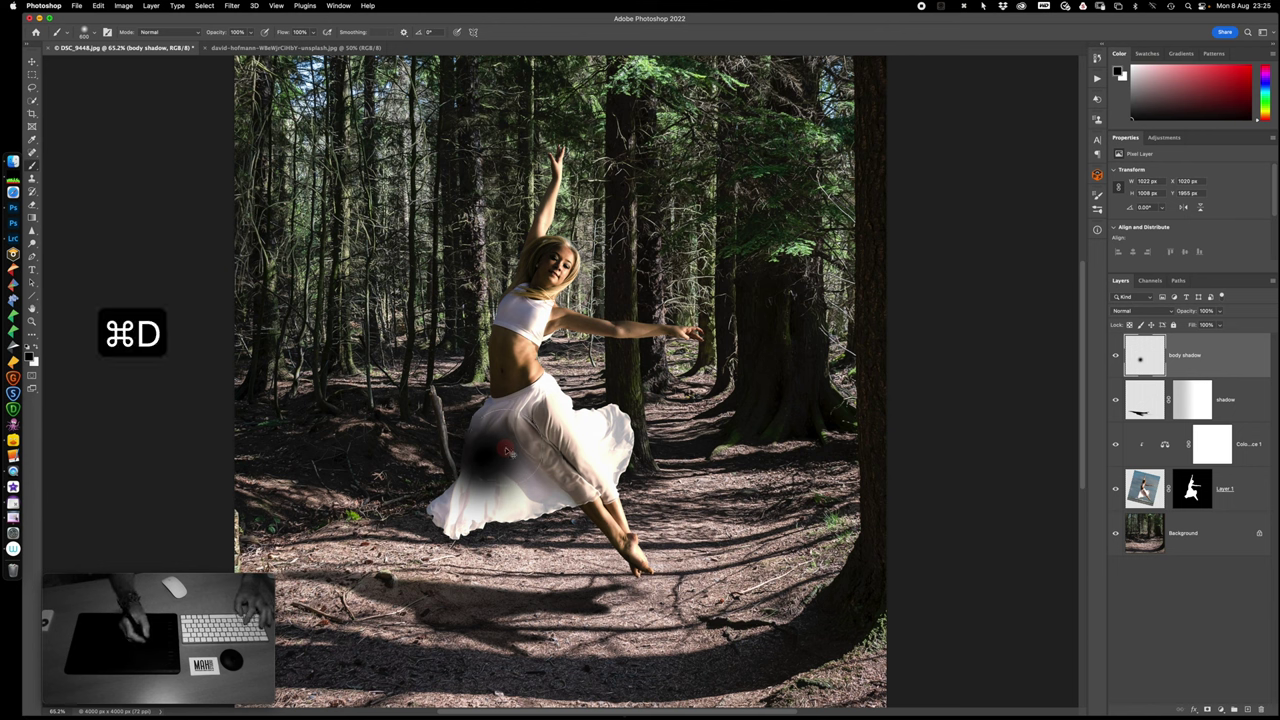
key("super+z")
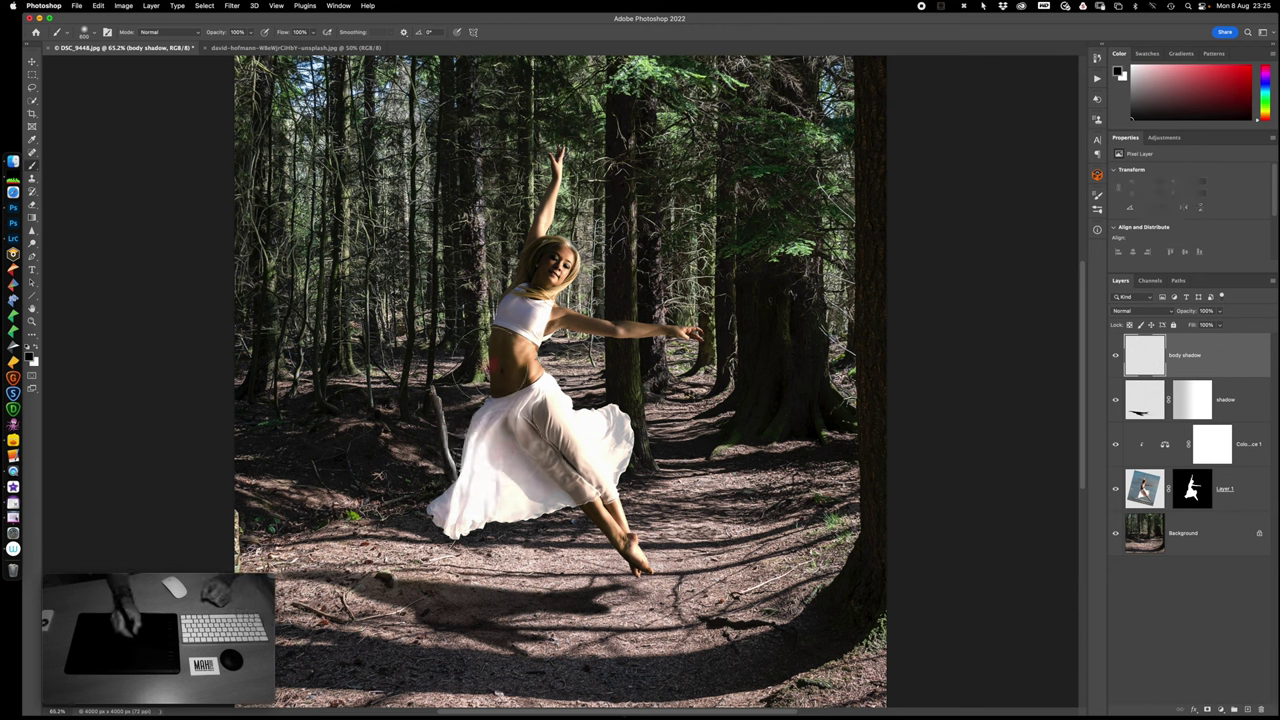
mouse_move(497, 460)
left_mouse_down()
mouse_move(480, 475)
mouse_move(494, 462)
left_mouse_up()
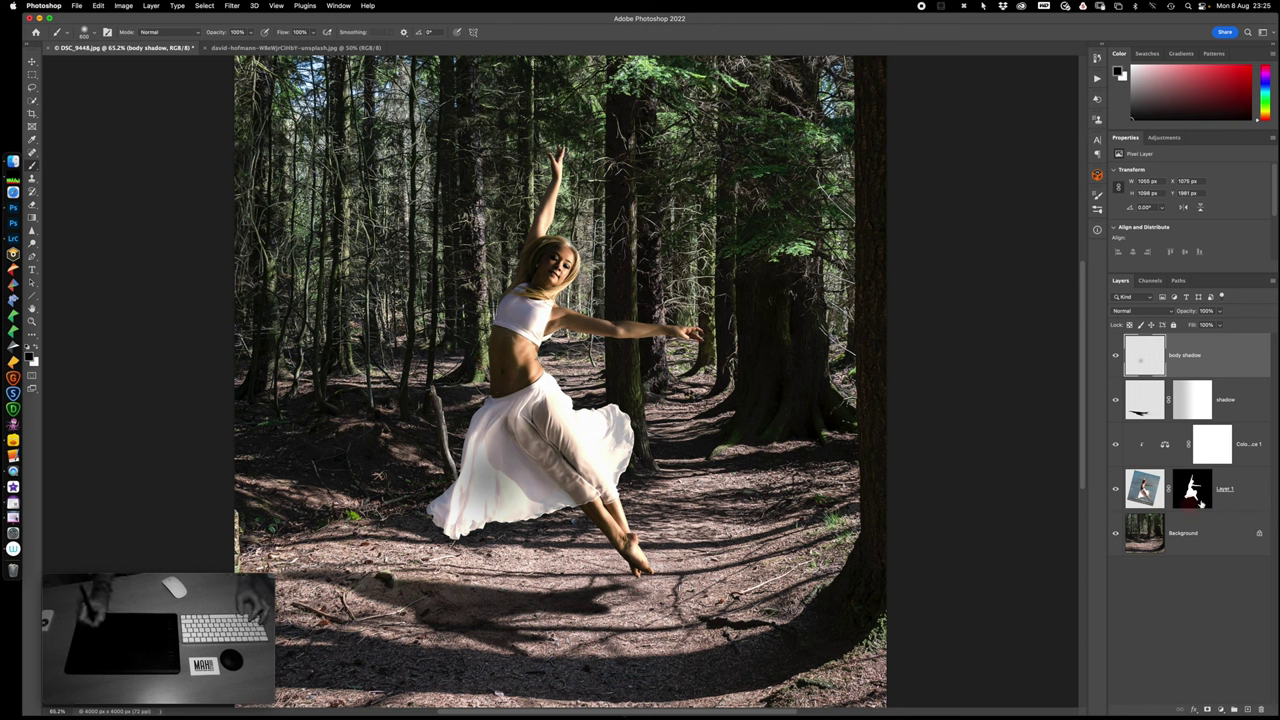
left_click(1191, 489)
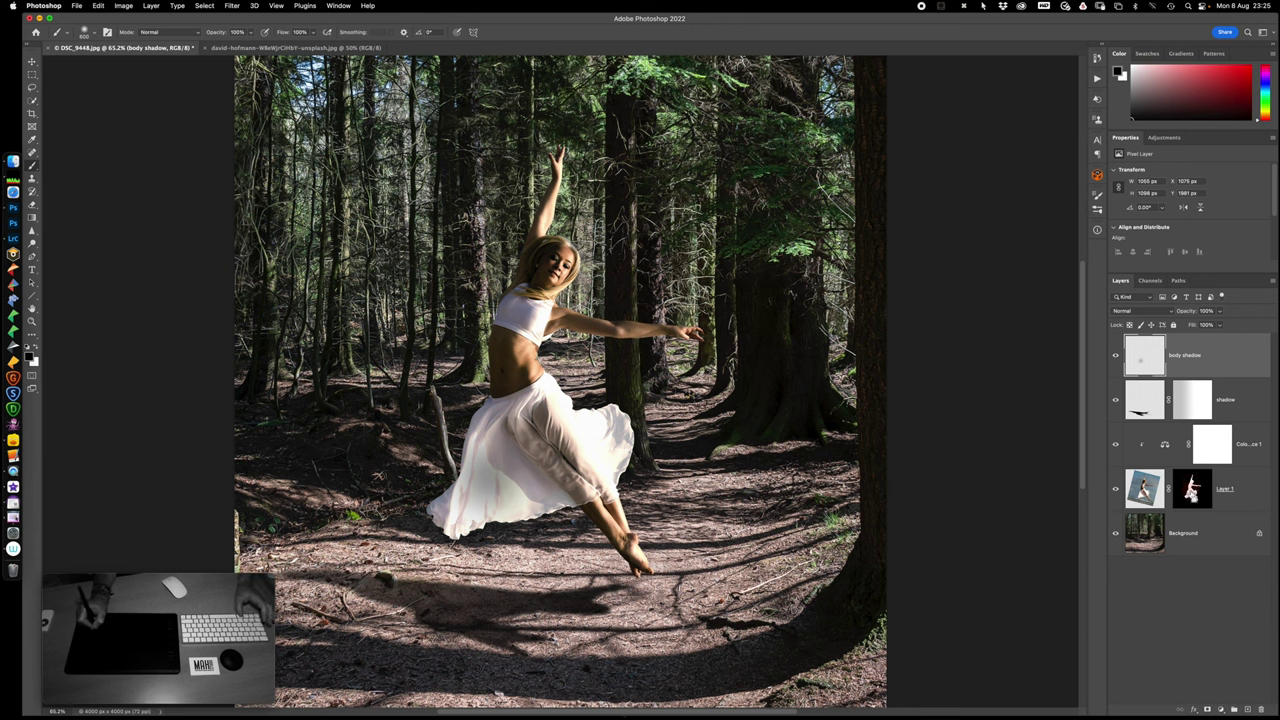
- Load Layer 1's mask as a selection, paint shading within the dancer's outline, then deselect
left_click(1191, 489, "super")
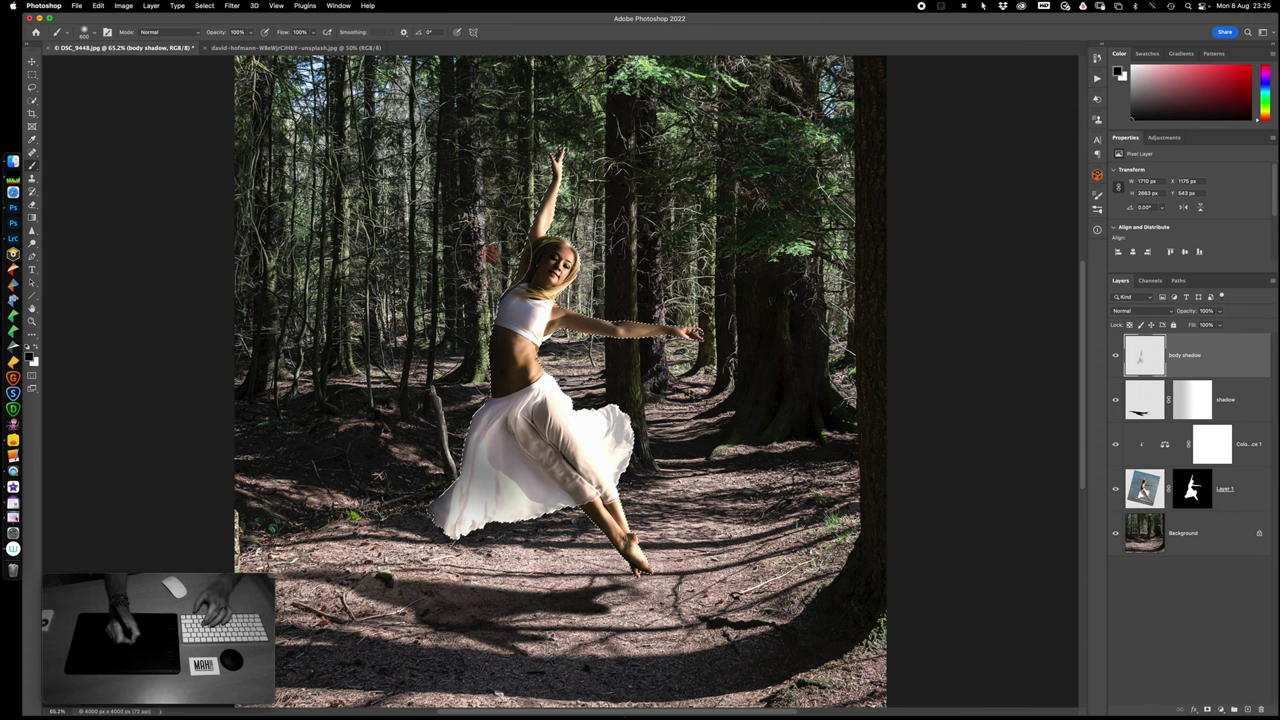
key("bracketleft")
key("bracketleft")
key("bracketleft")
key("bracketleft")
key("bracketleft")
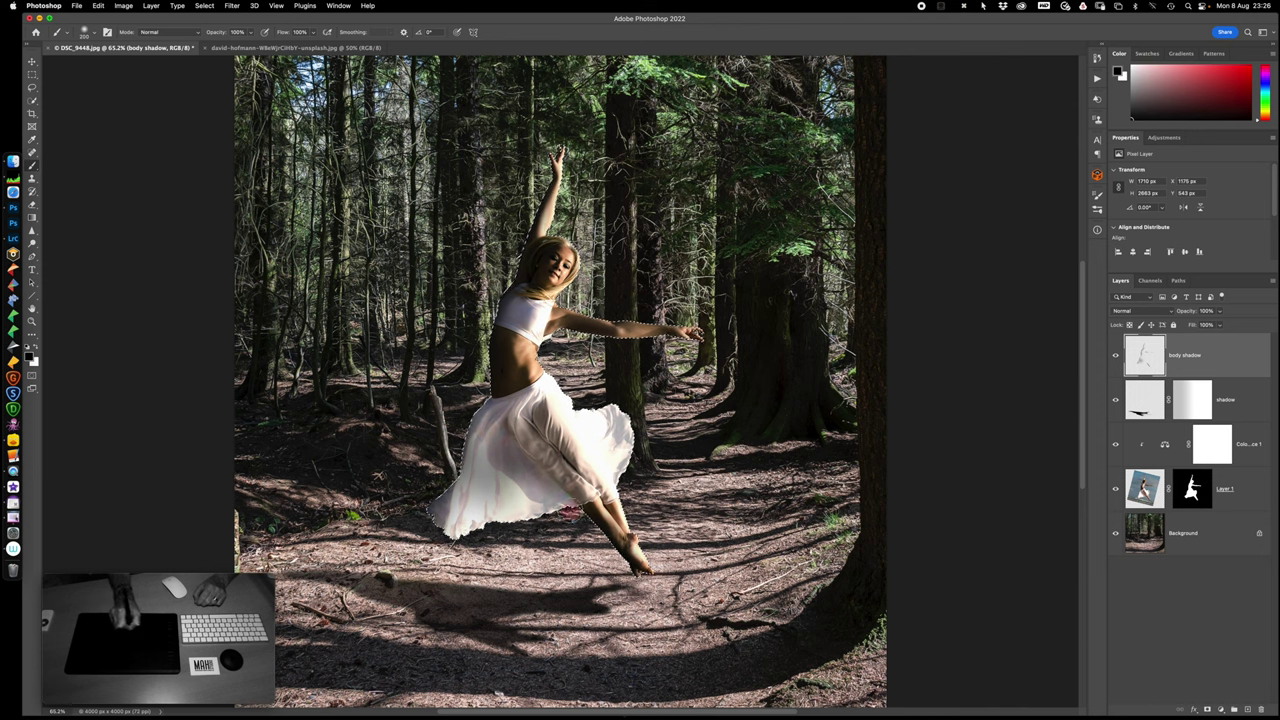
key("bracketright")
key("bracketright")
key("bracketright")
key("bracketright")
key("bracketright")
key("bracketright")
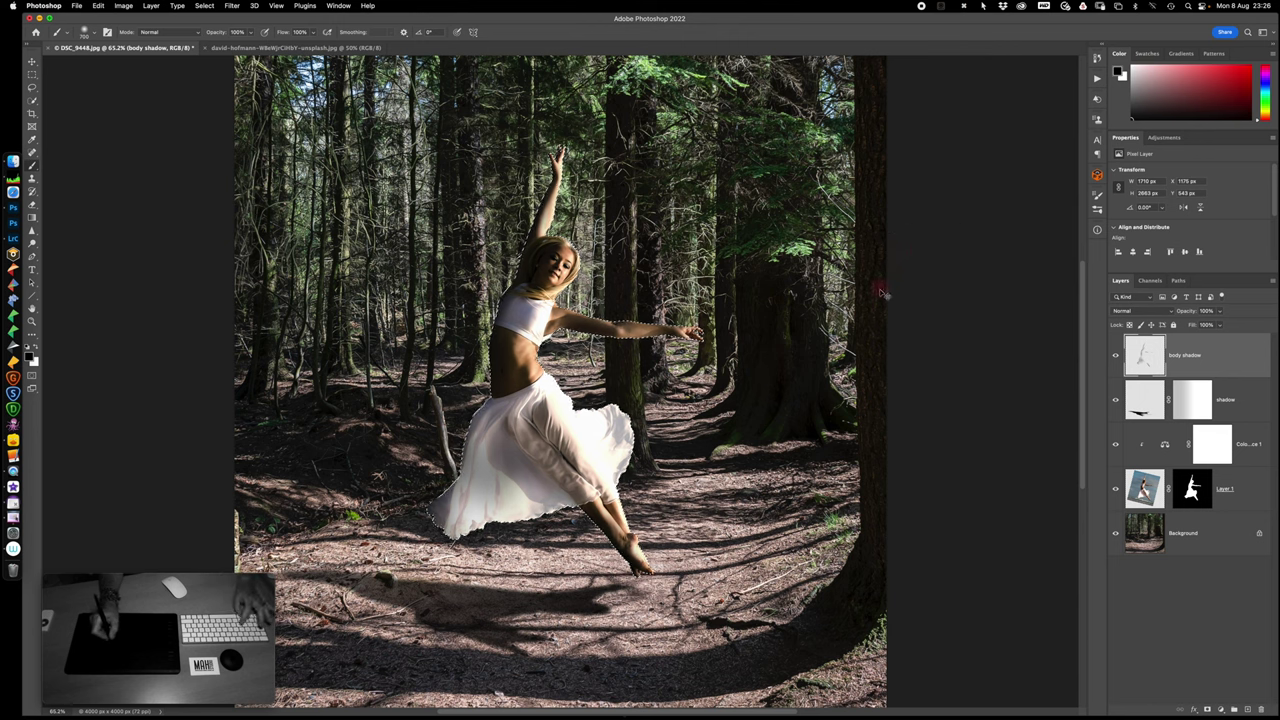
key("super+d")
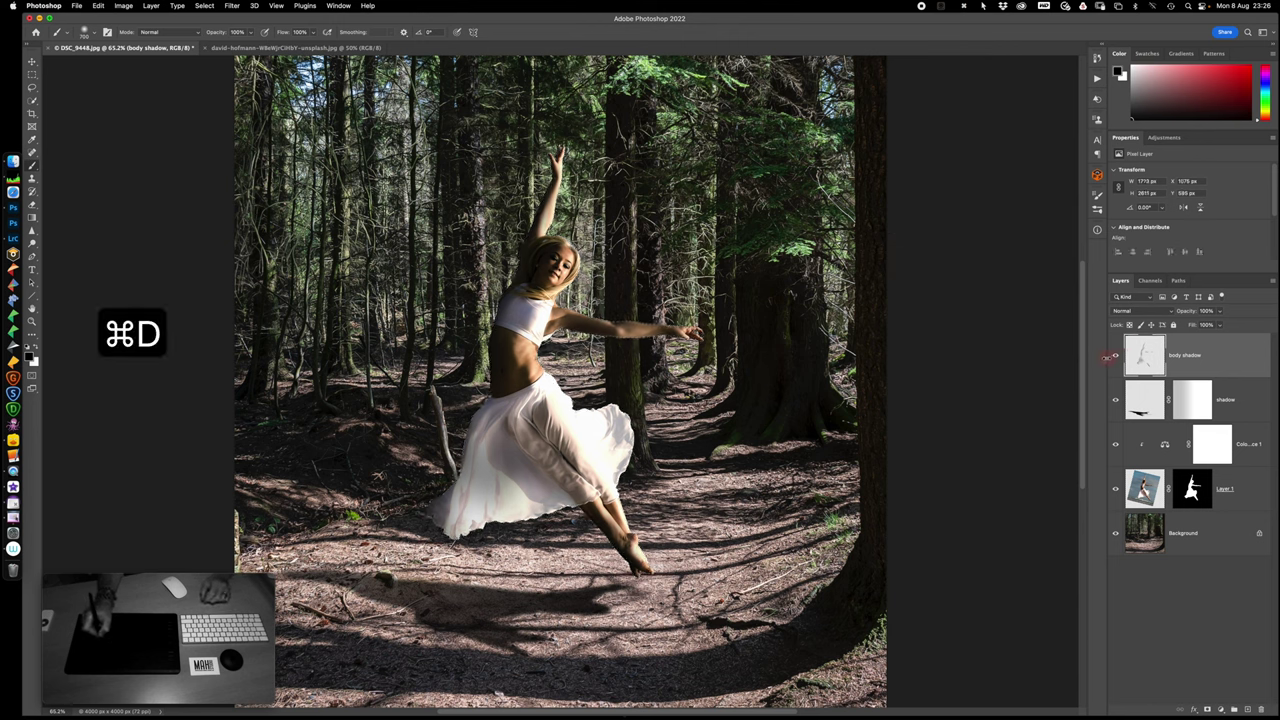
- Blend the body shadow layer in Multiply at 100% opacity, toggling shadow layers on and off to compare
left_click(1116, 355)
left_click(1115, 355)
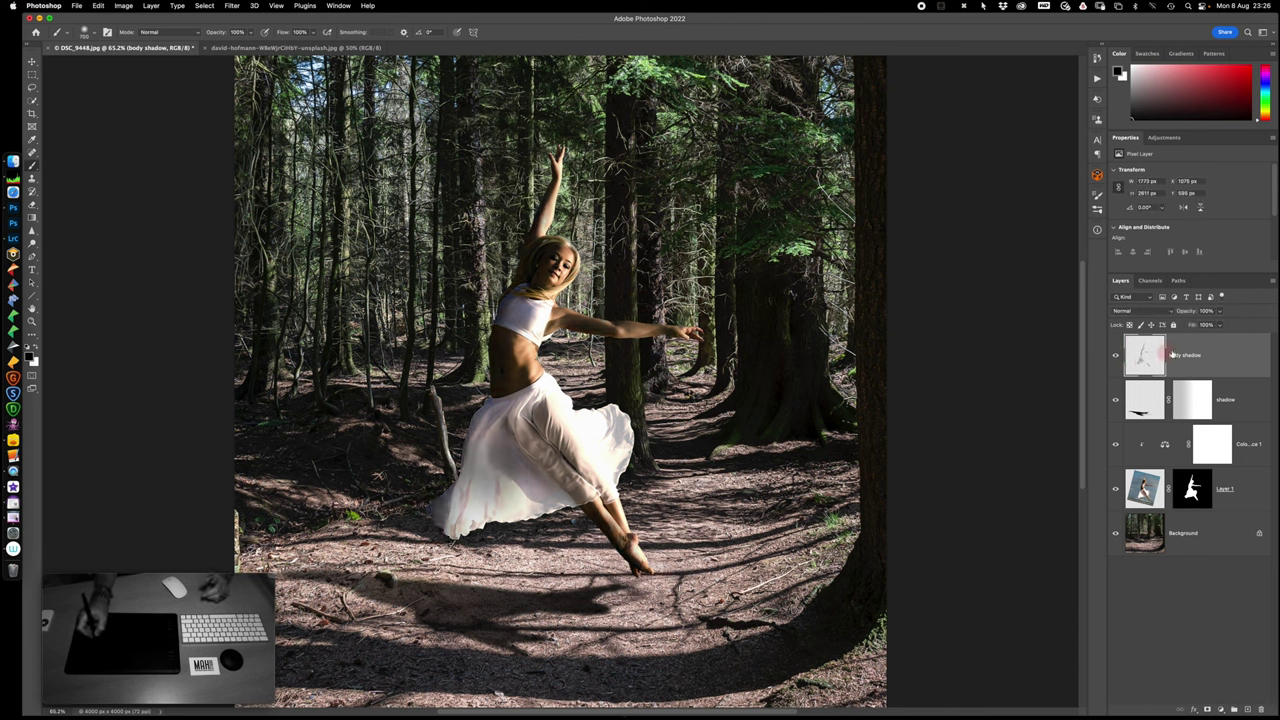
left_click_drag(1190, 313, 1150, 308)
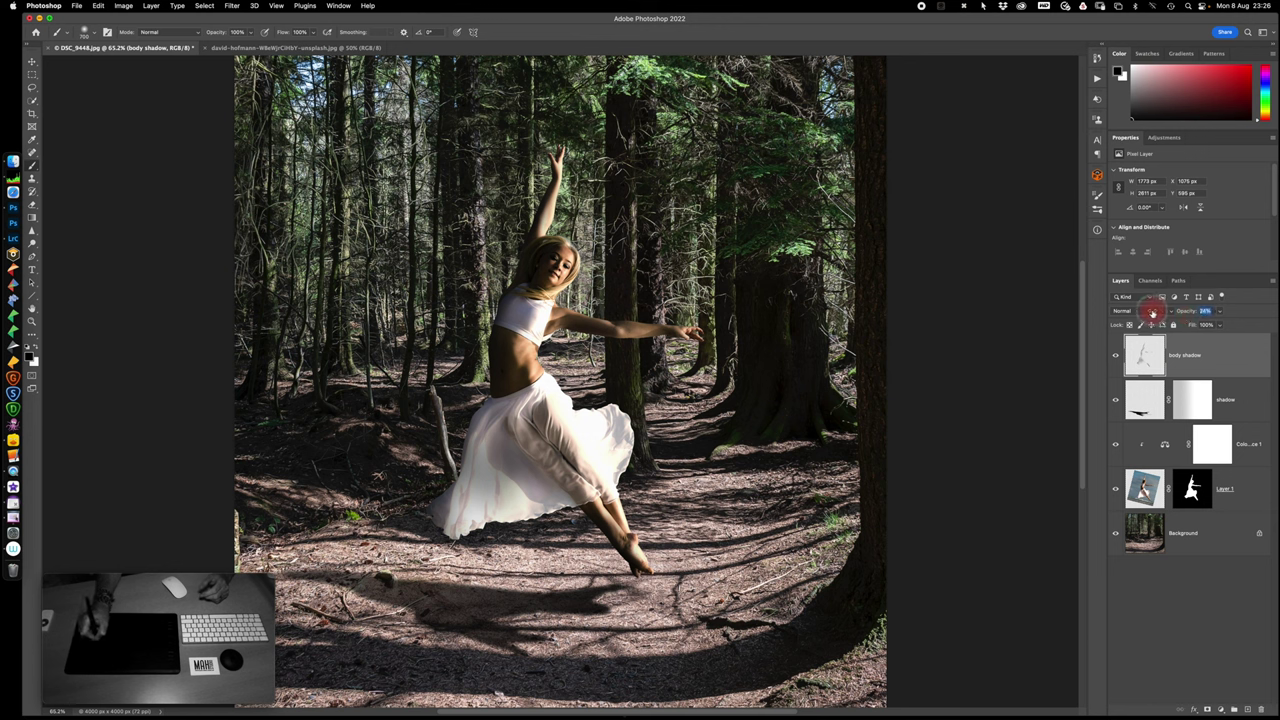
left_click(1229, 318)
left_click(1150, 313)
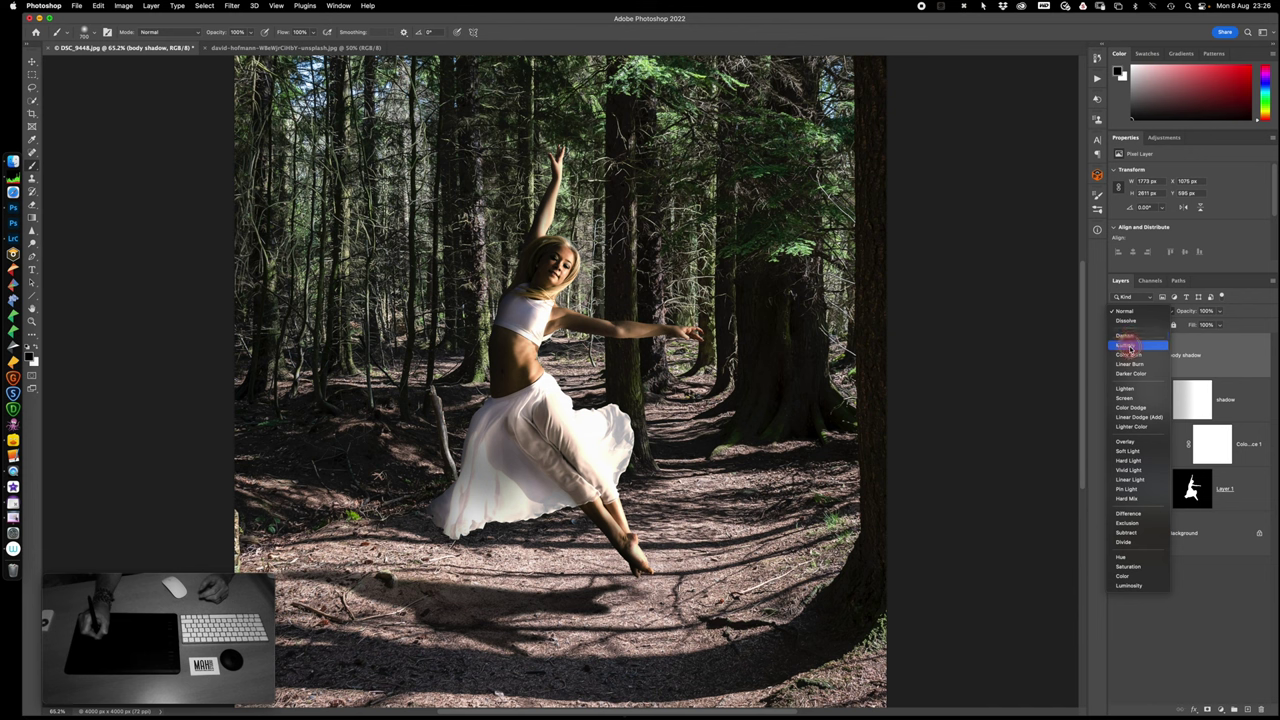
left_click(1127, 345)
left_click(1116, 356)
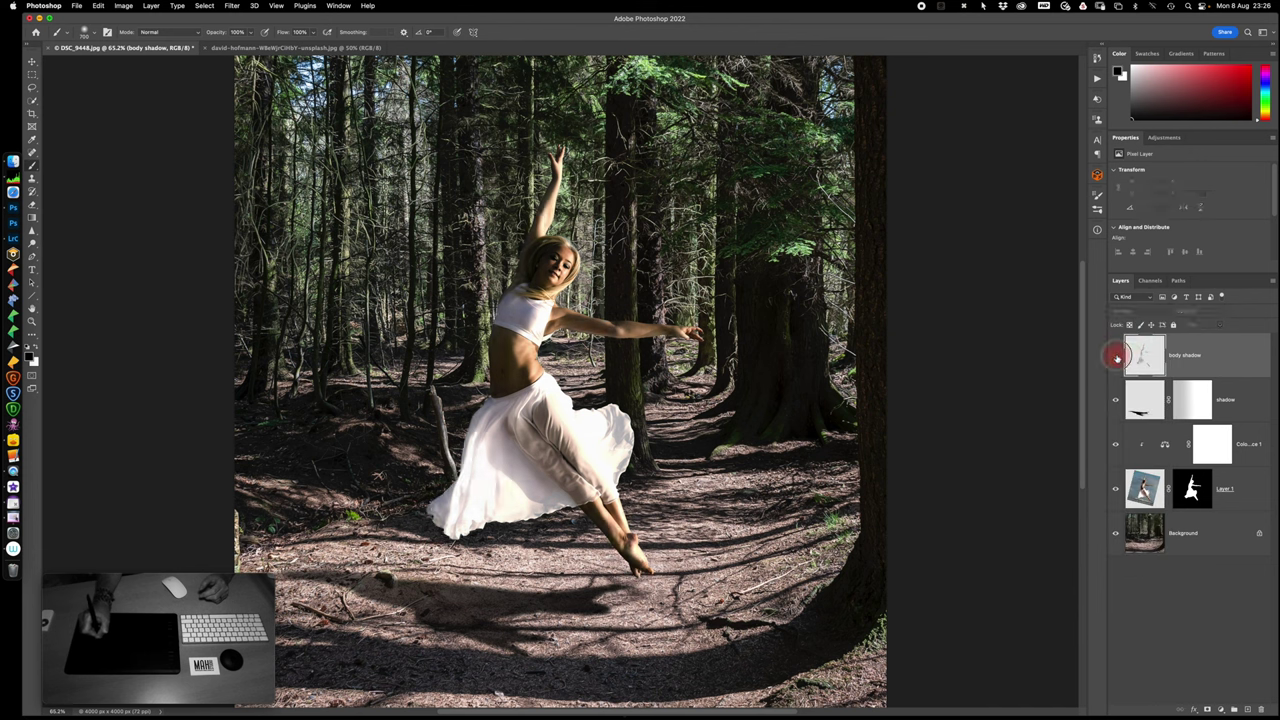
left_click(1116, 356)
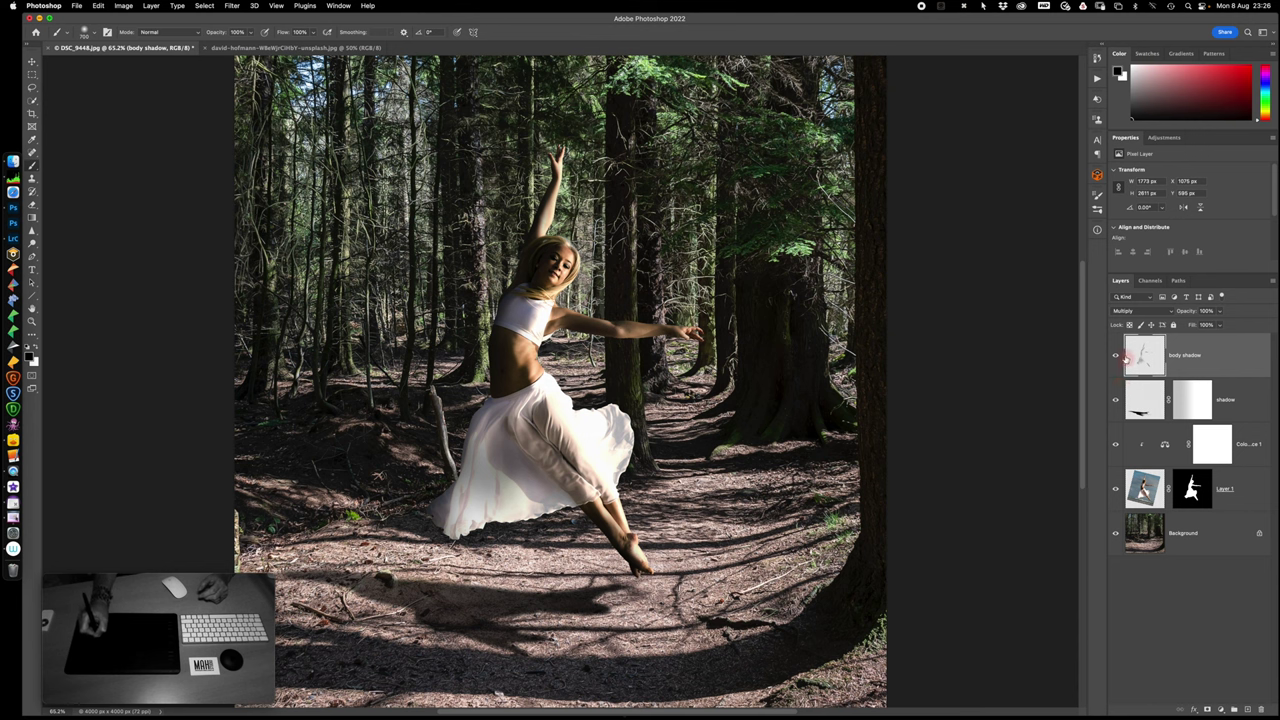
left_click_drag(1115, 357, 1118, 449)
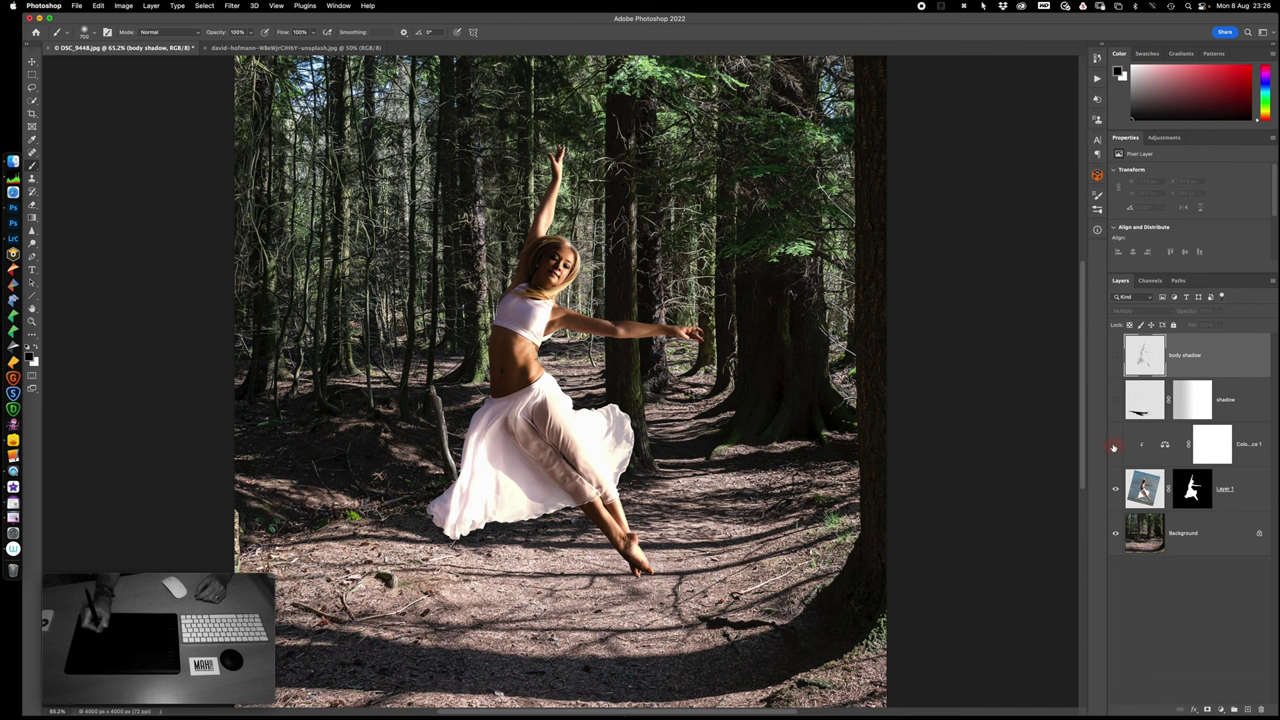
left_click_drag(1115, 357, 1118, 444)
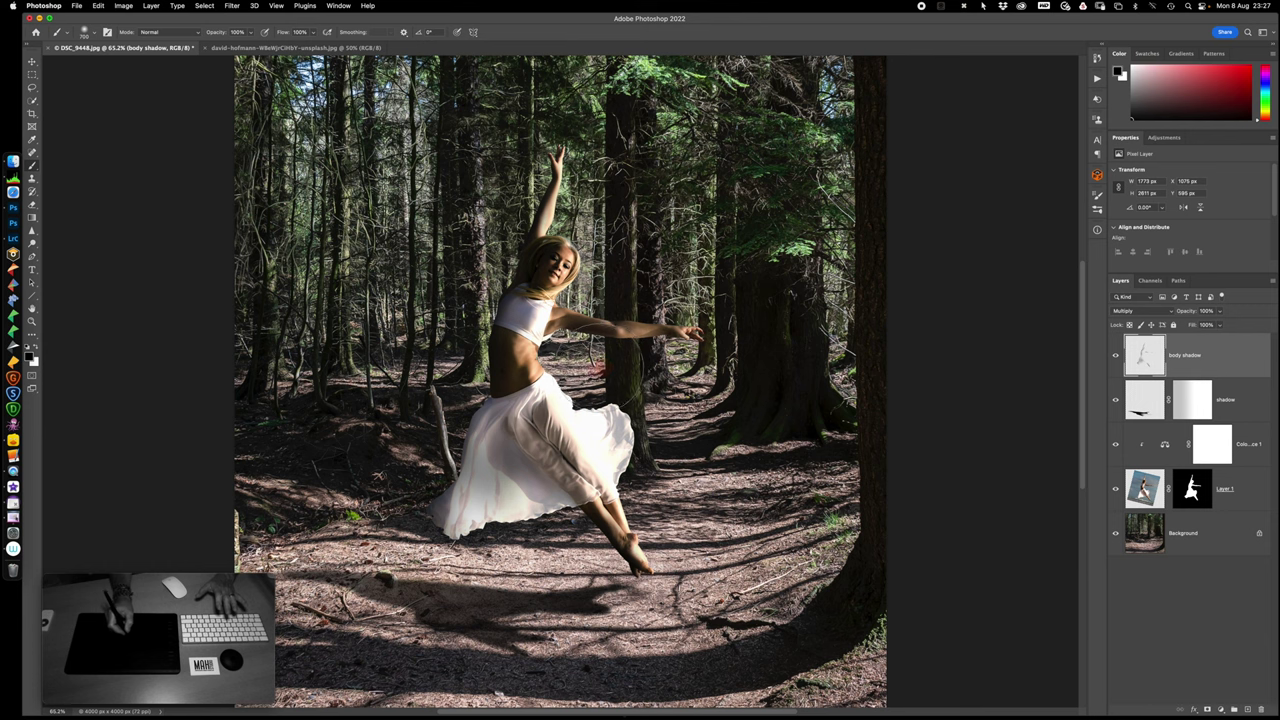
key("]")
key("]")
key("]")
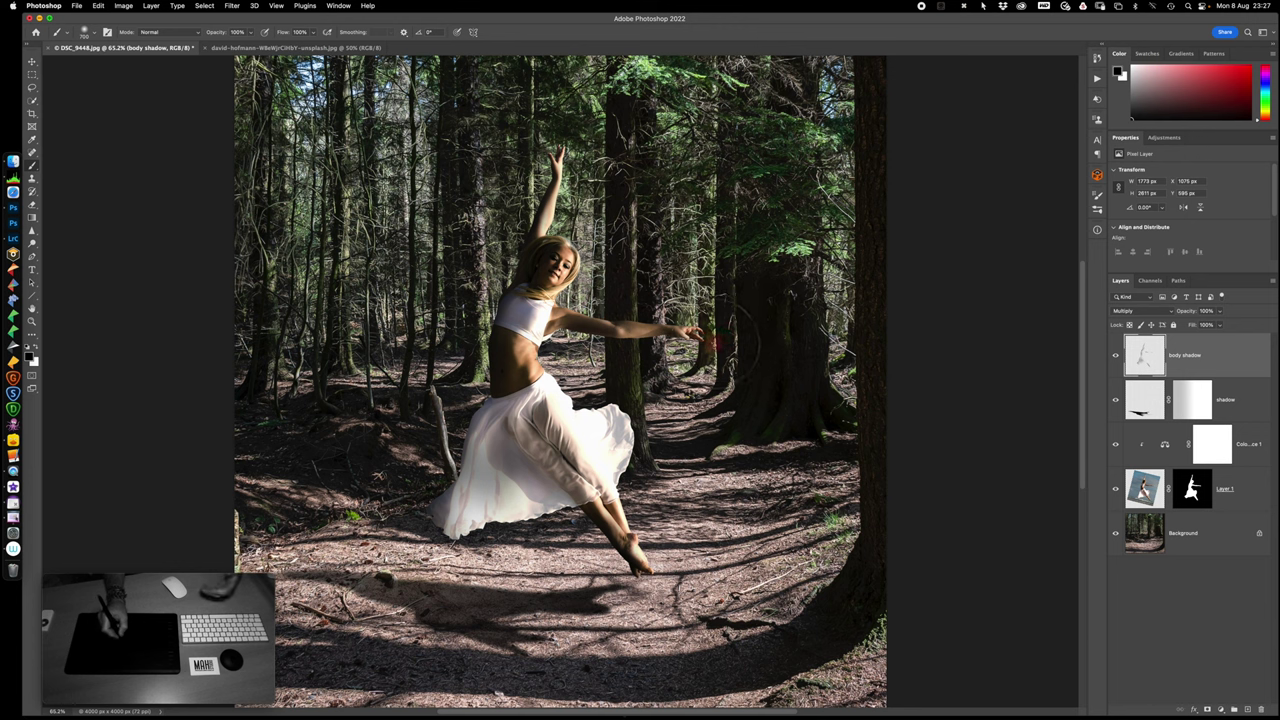
left_click(1220, 710)
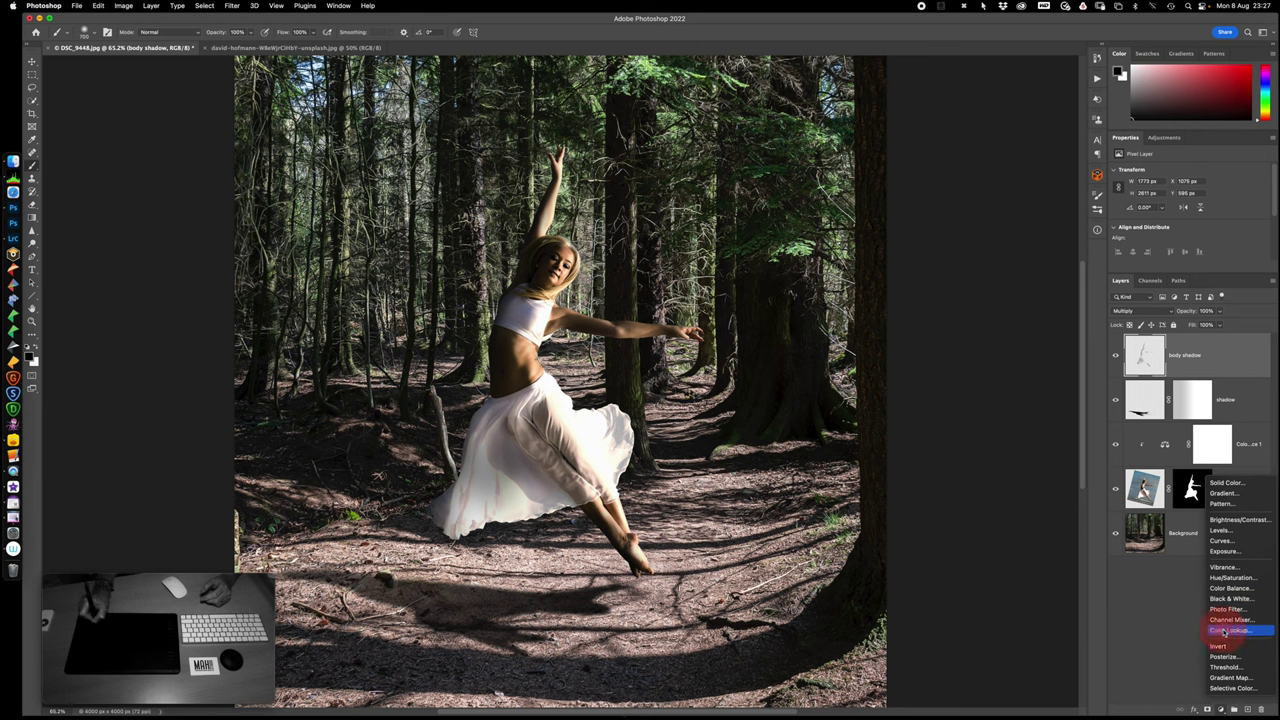
- Add a Color Lookup adjustment layer using the Soft_Warming.look 3DLUT file
left_click(1224, 631)
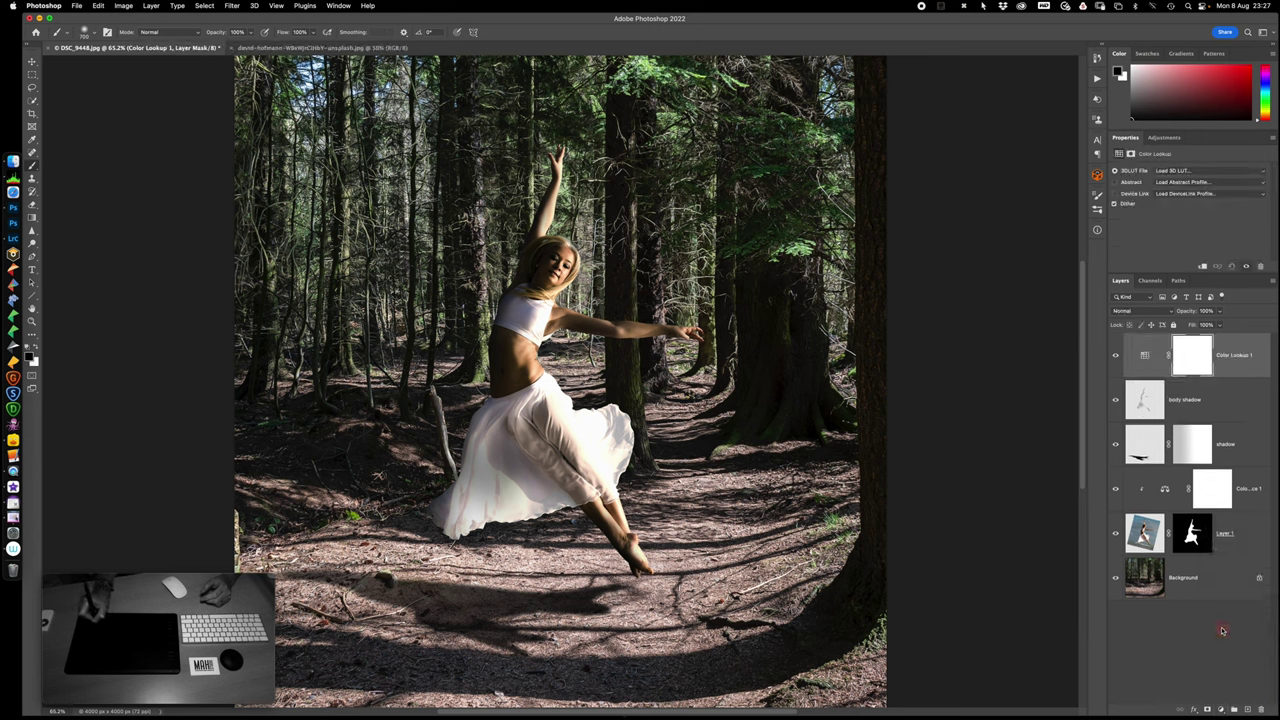
left_click(1205, 172)
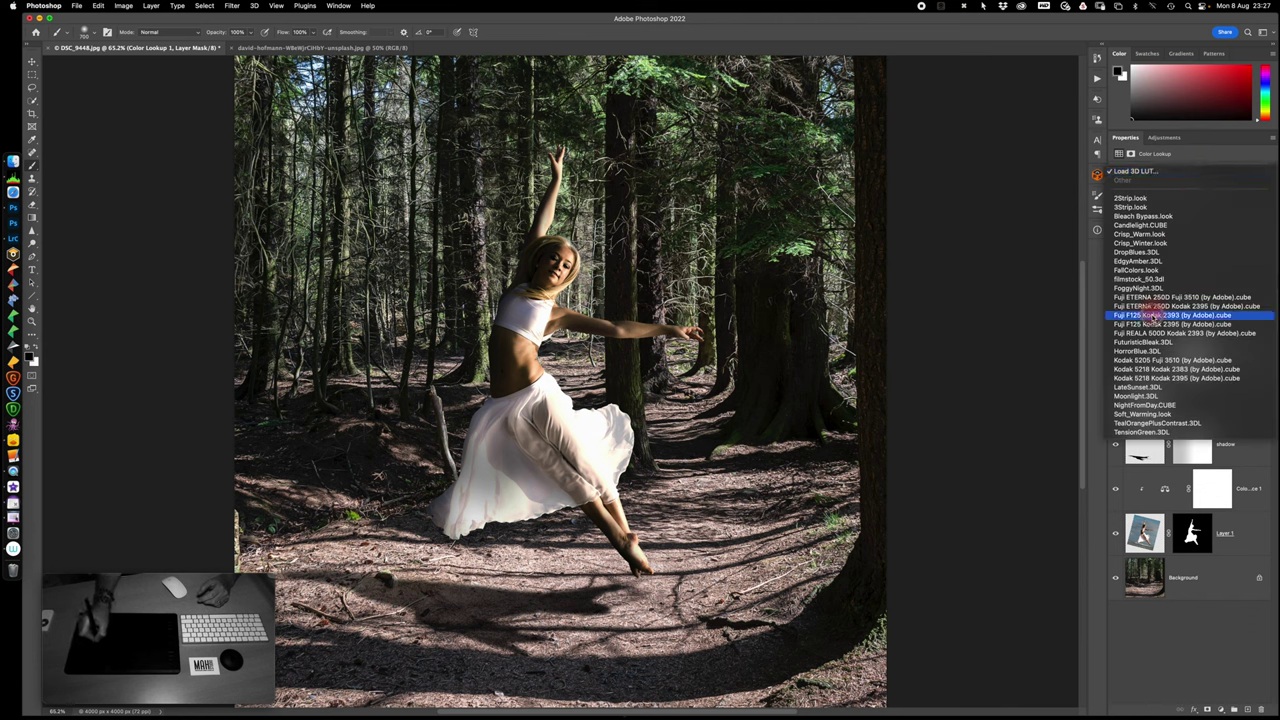
left_click(1140, 415)
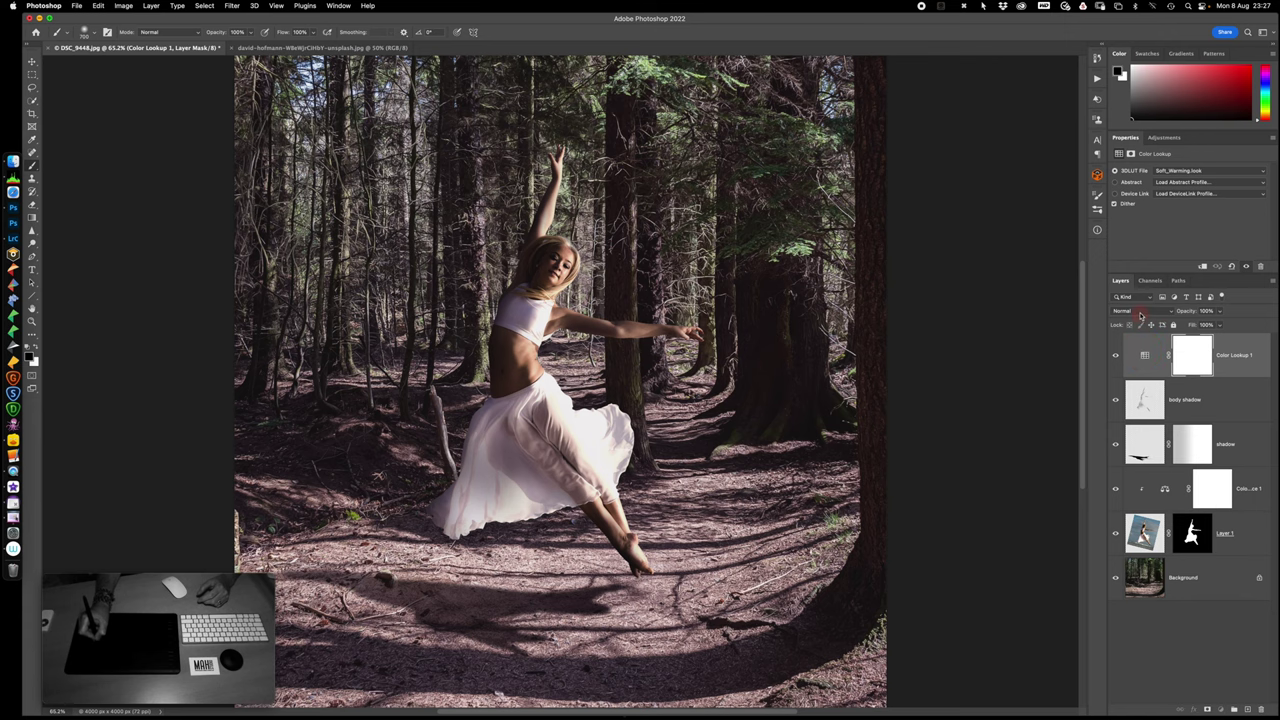
- Blend the Color Lookup layer in Color mode at 67% opacity, toggling it to compare
left_click(1141, 313)
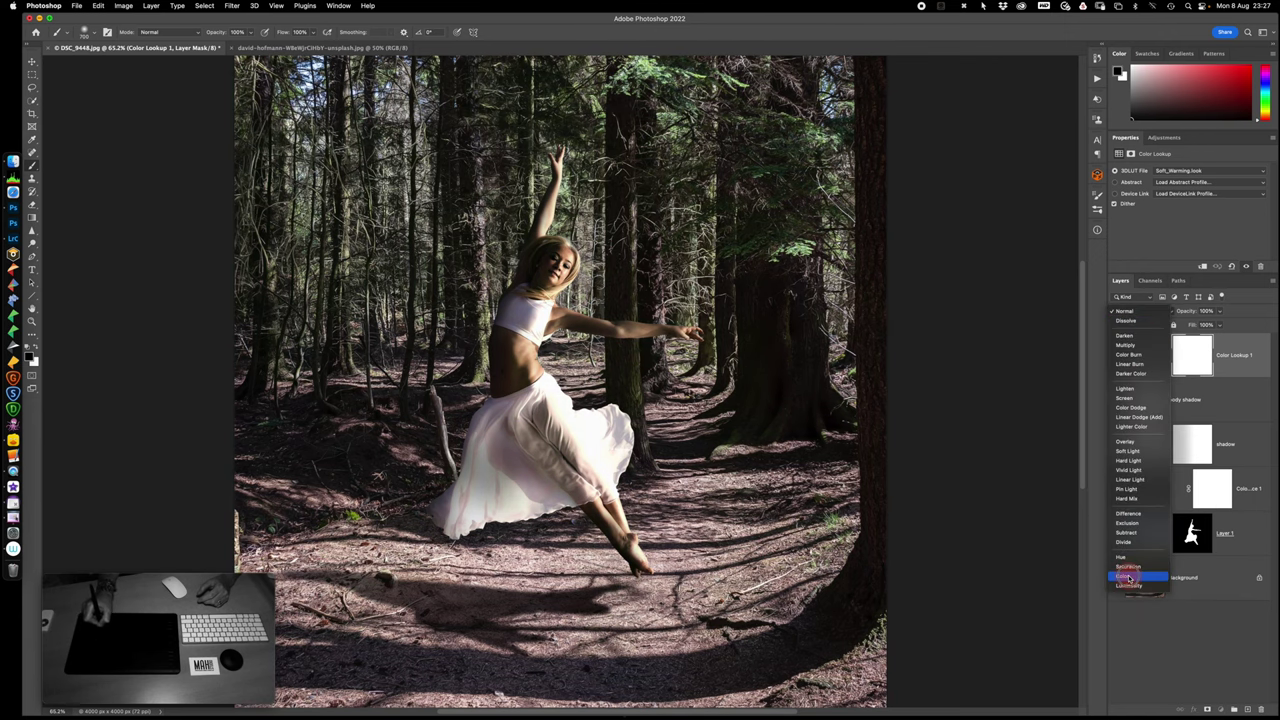
left_click(1130, 578)
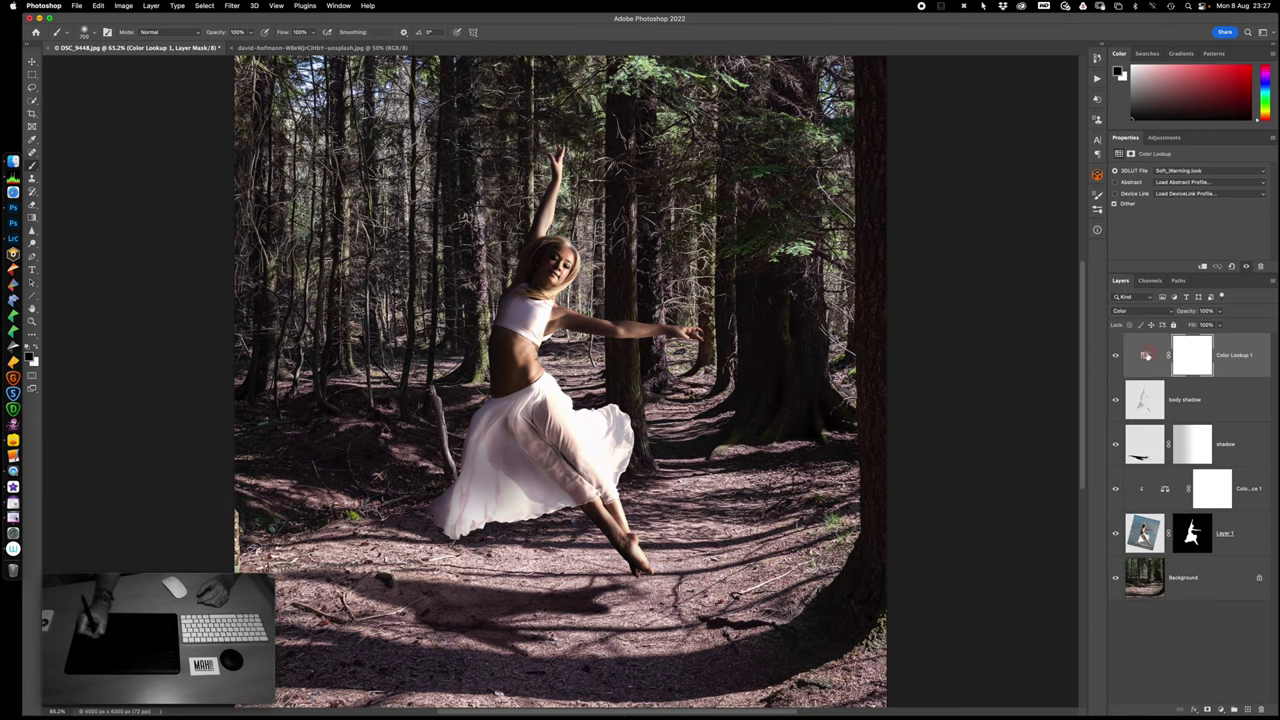
left_click(1116, 356)
left_click_drag(1188, 312, 1174, 312)
left_click(1116, 357)
left_click(1117, 357)
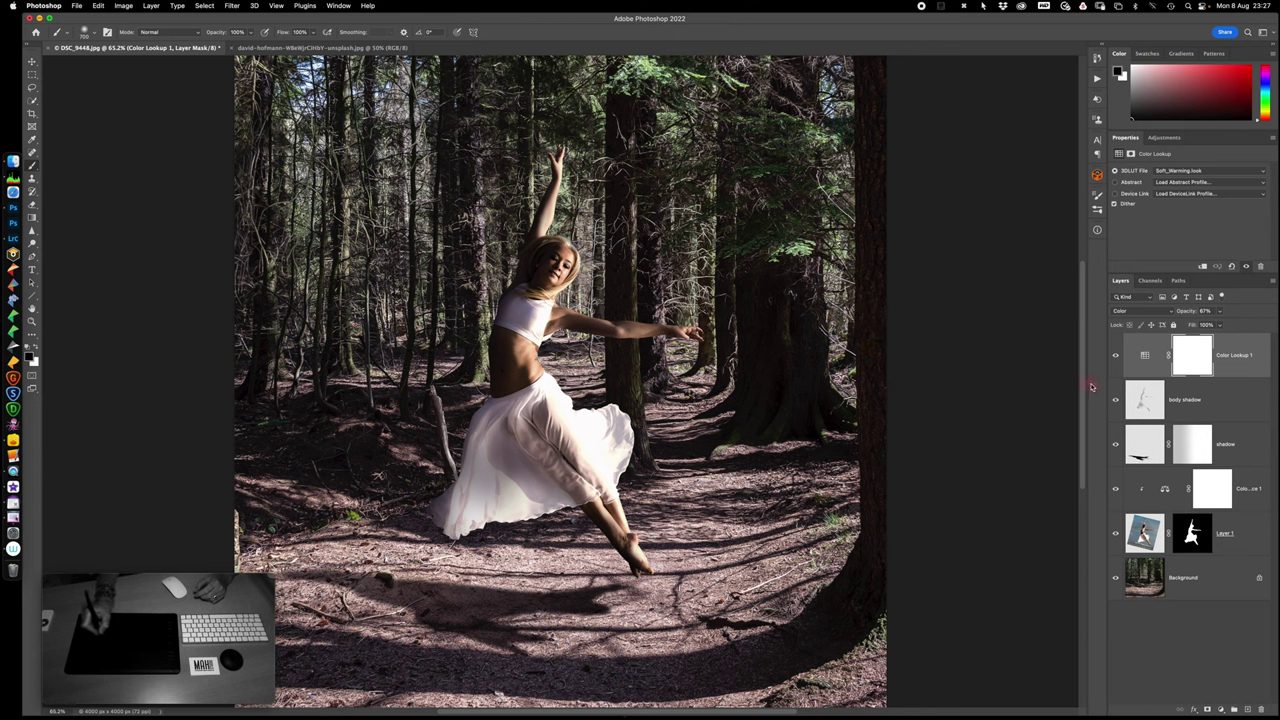
left_click_drag(1112, 354, 1111, 487)
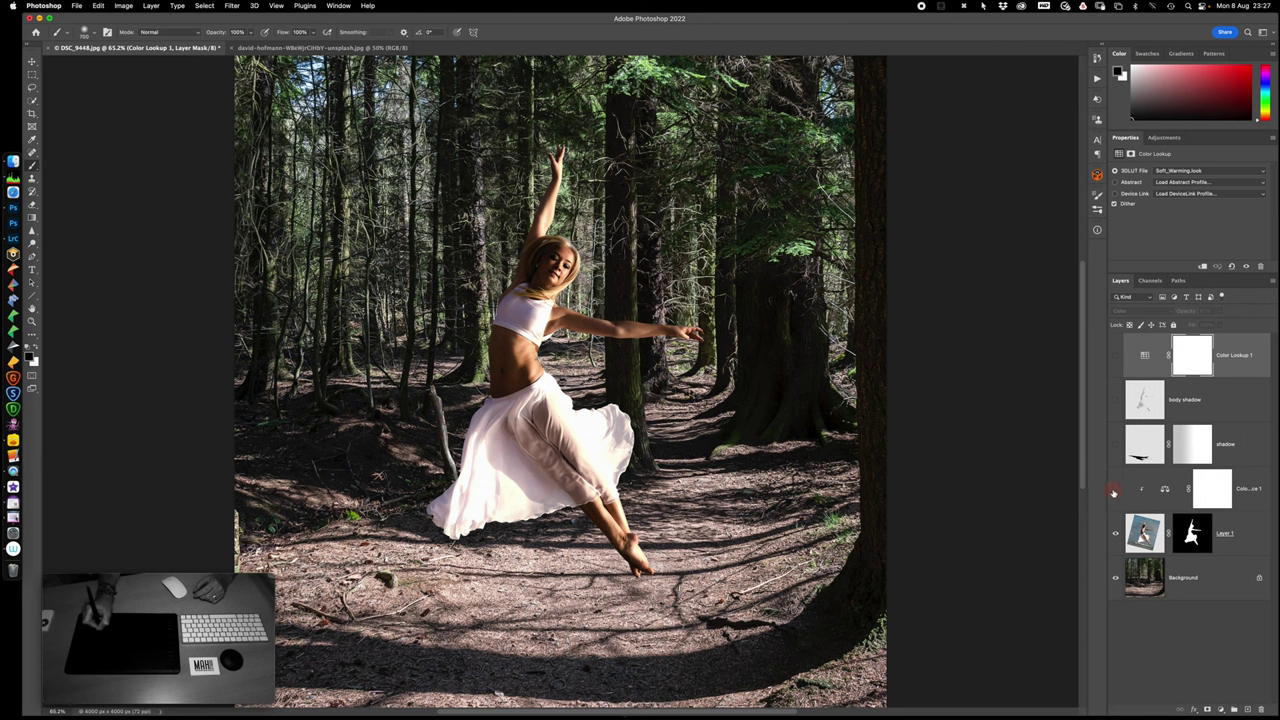
left_click_drag(1119, 366, 1116, 490)
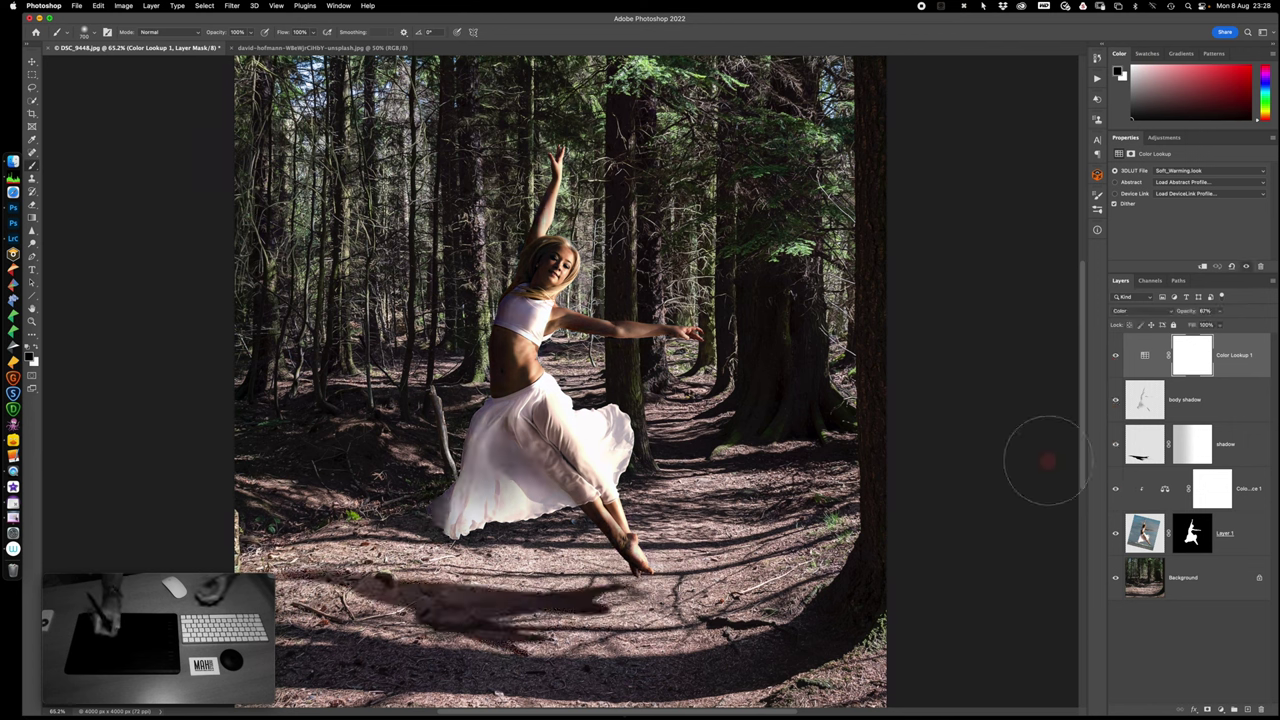